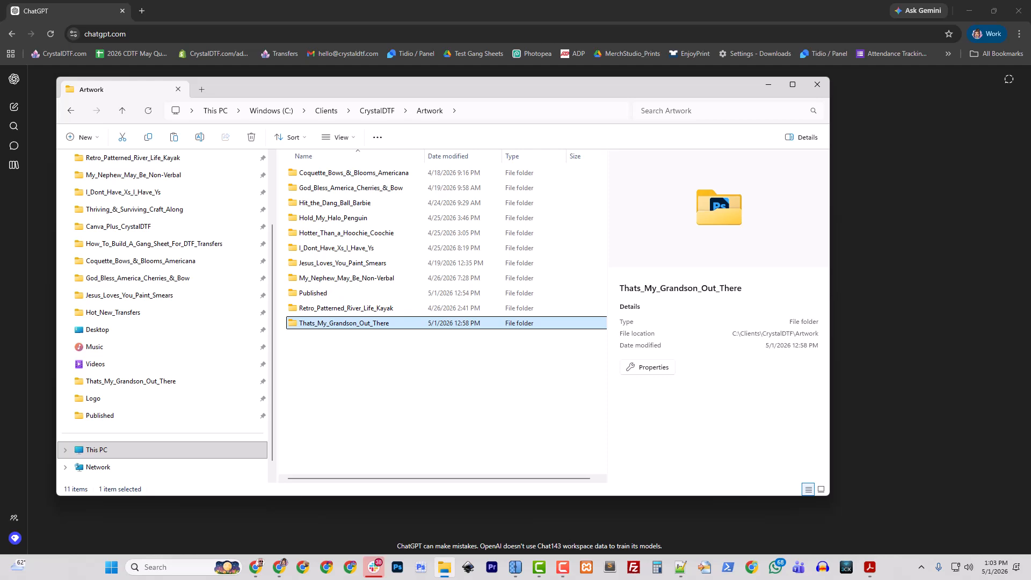
Open the Thats_My_Grandson_Out_There folder and preview the Thats_My_Granddaughter_Out_There artwork images
double_click(365, 325)
left_click(379, 173)
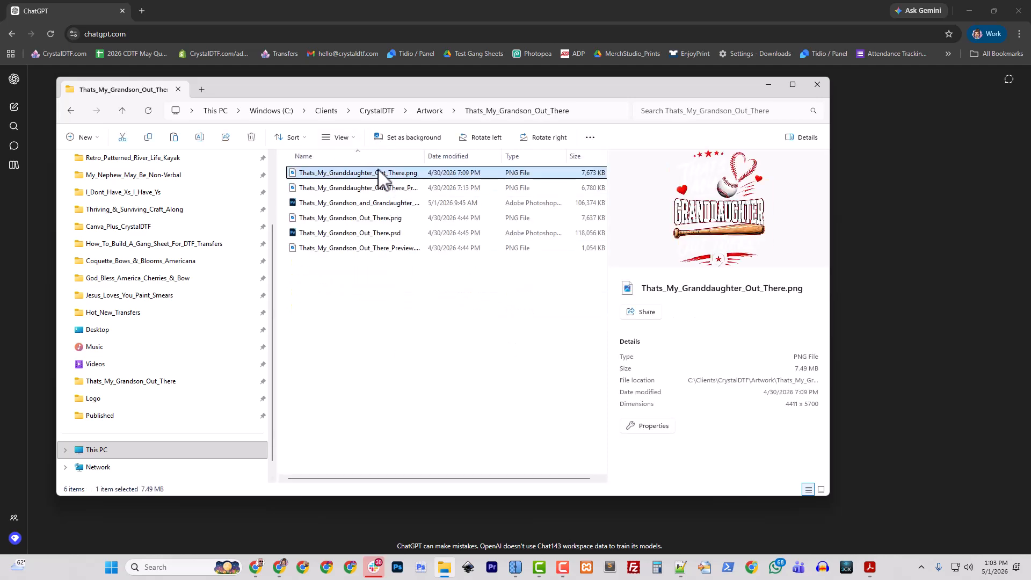
left_click(376, 189)
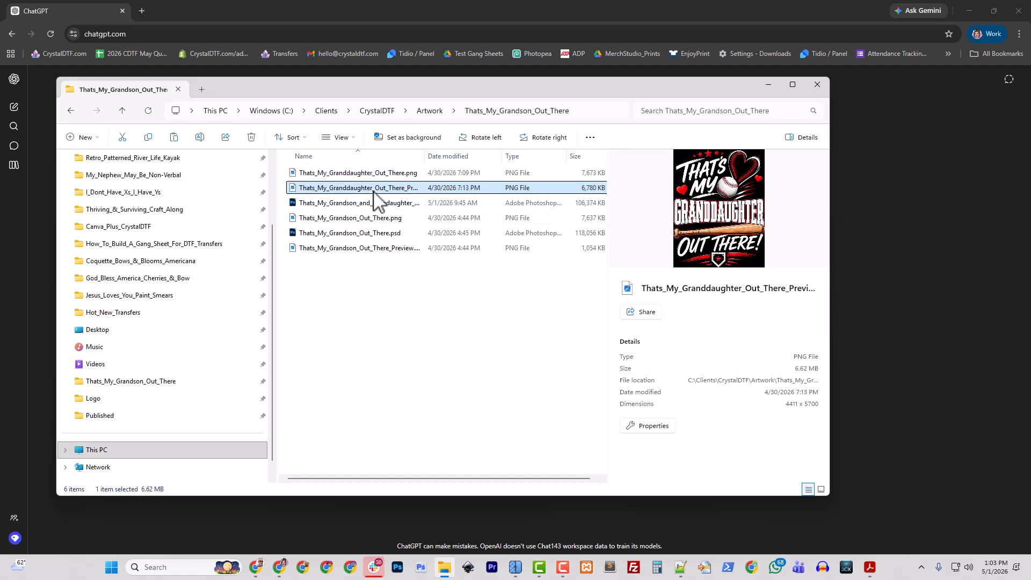
double_click(375, 192)
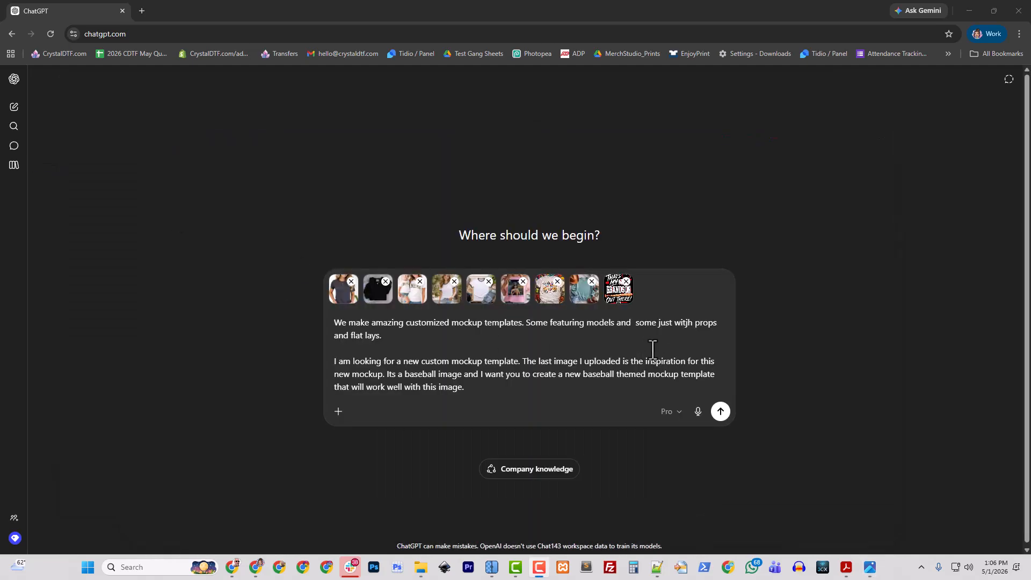
Correct the misspelled word in the first sentence of the ChatGPT mockup prompt to read "with props"
mouse_move(423, 565)
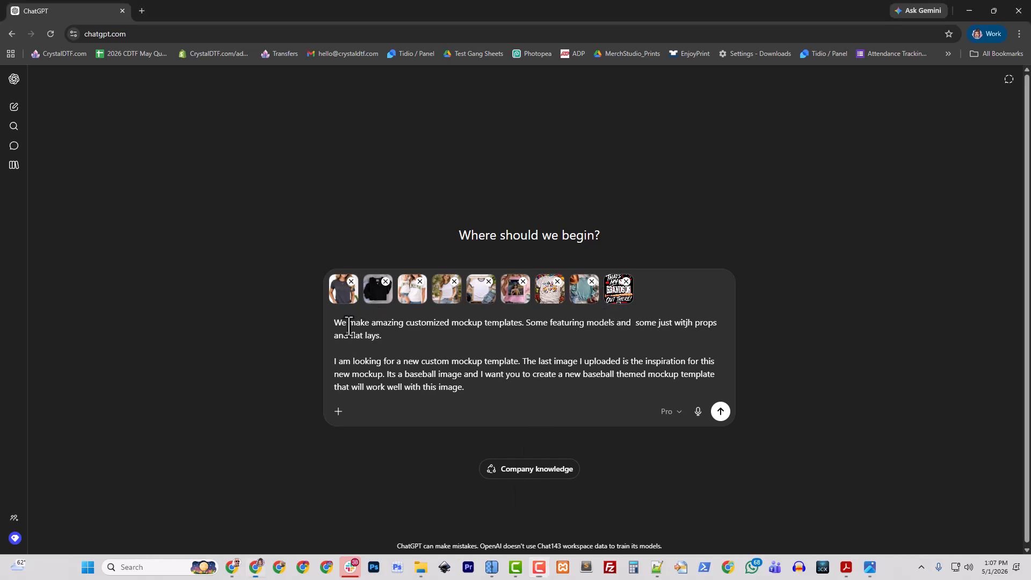
left_click_drag(348, 323, 567, 339)
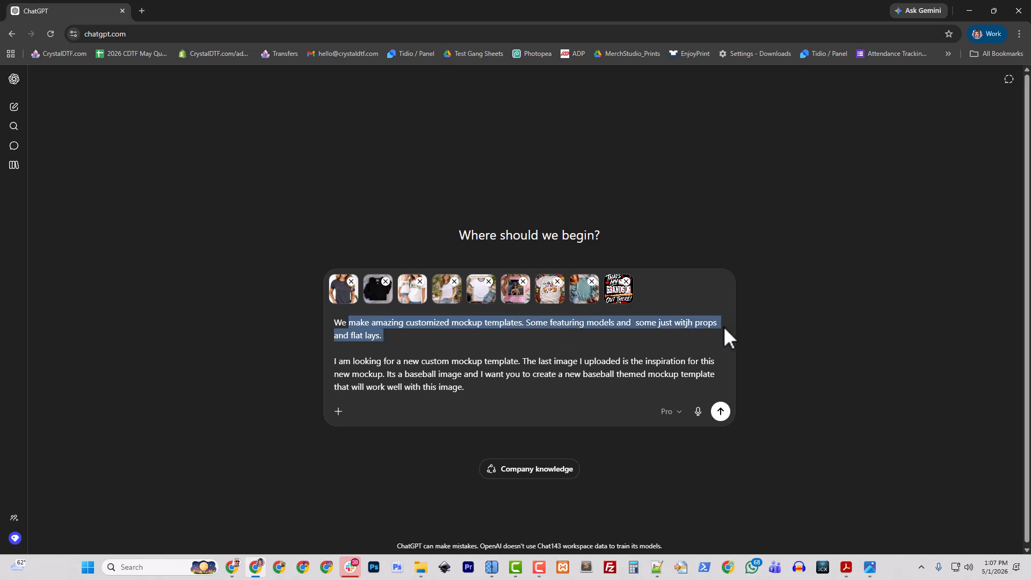
left_click(689, 324)
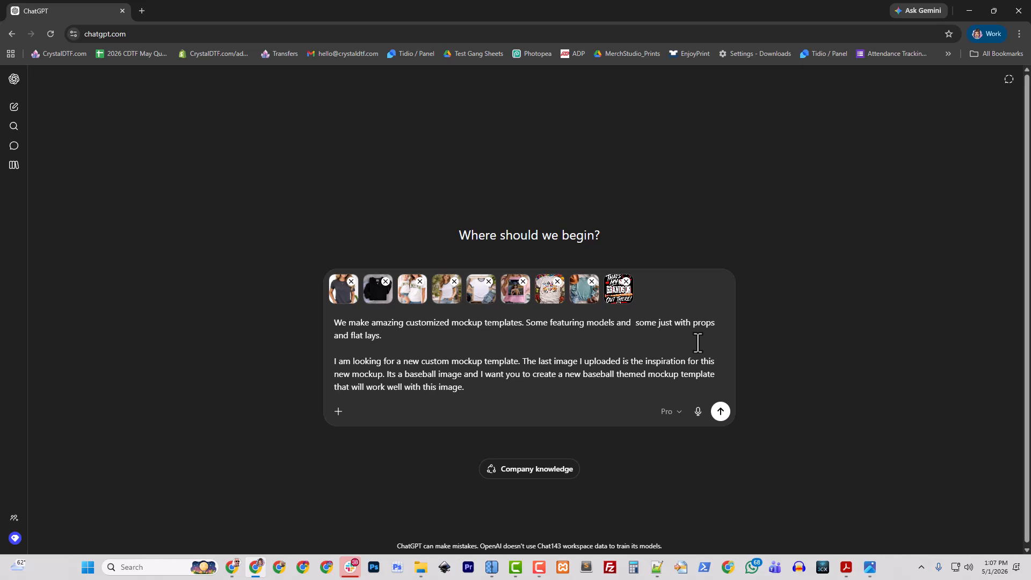
Set the prompt to Create image and submit the request for a baseball themed mockup template
left_click_drag(345, 363, 500, 383)
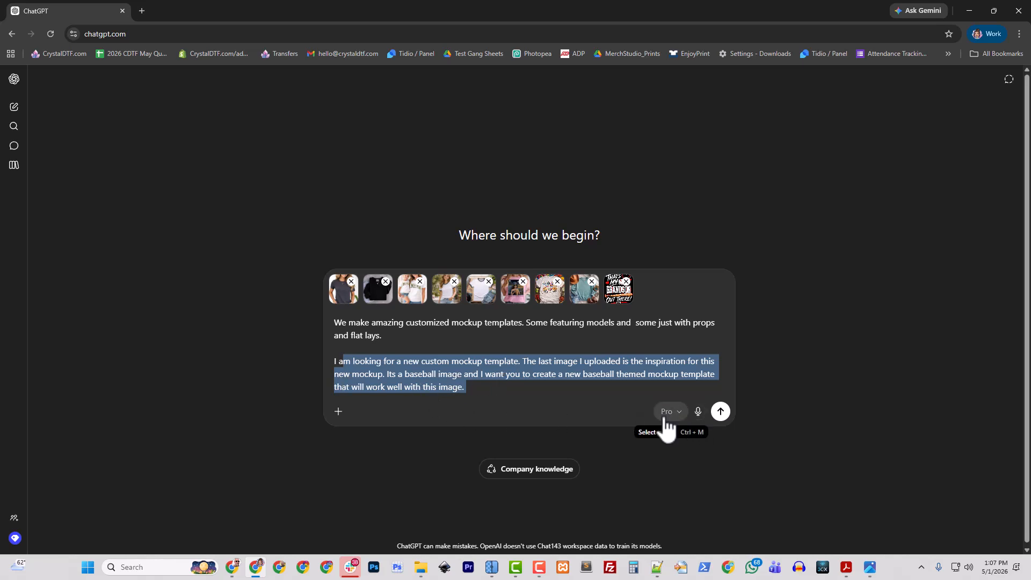
left_click(339, 413)
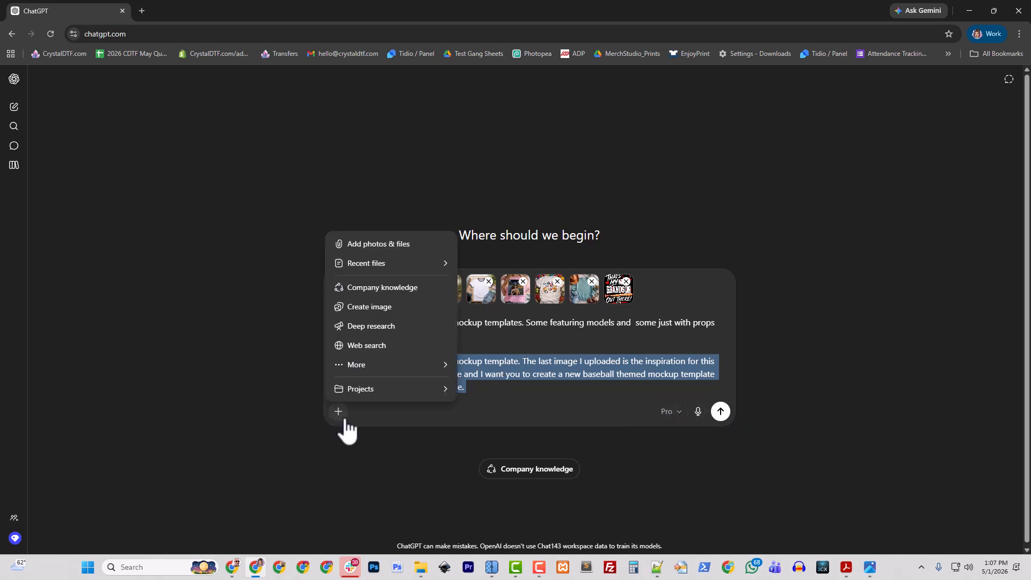
left_click(367, 307)
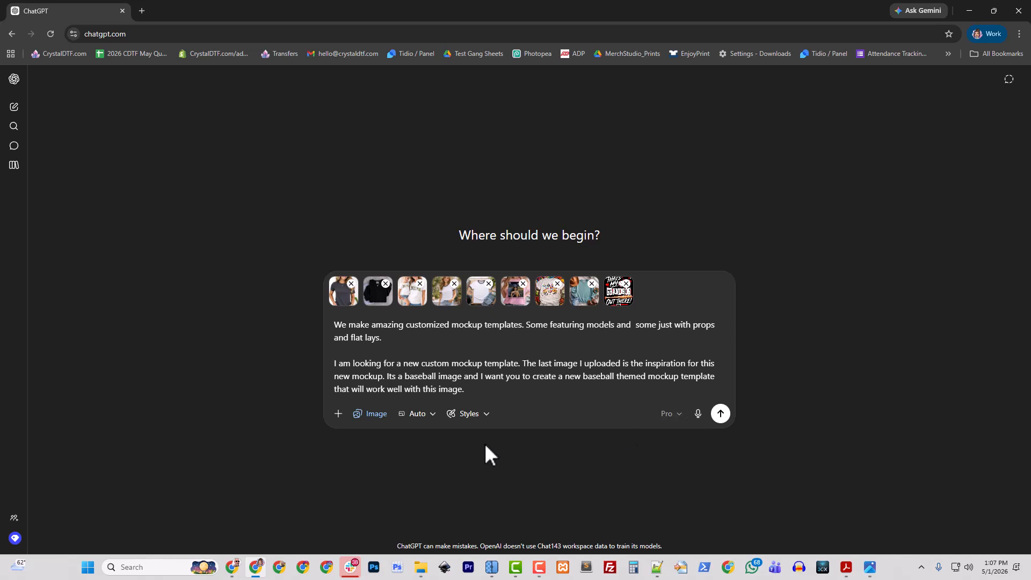
left_click(721, 414)
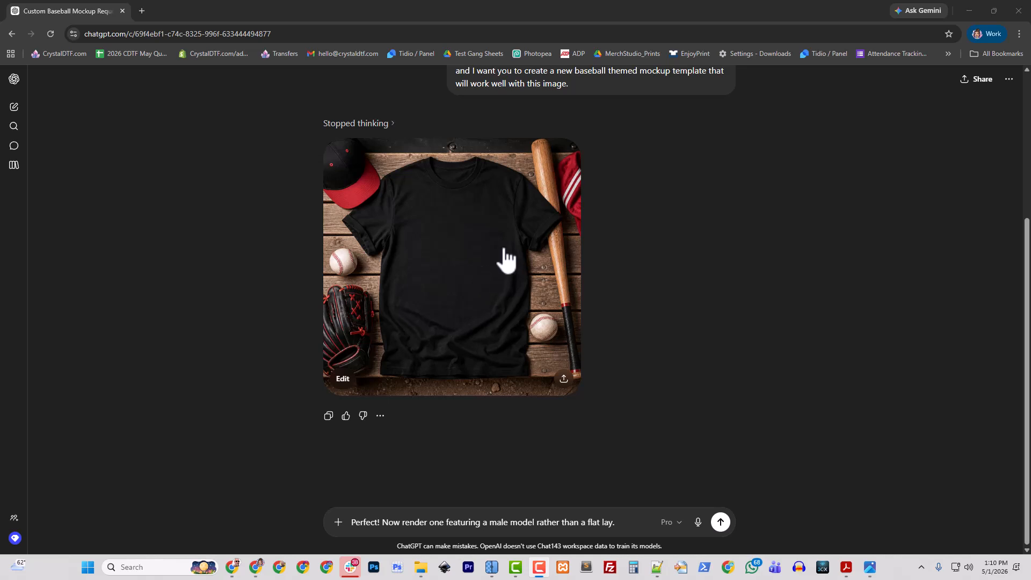
Download the generated black-shirt flat lay and submit the follow-up prompt to render one featuring a male model
left_click(578, 263)
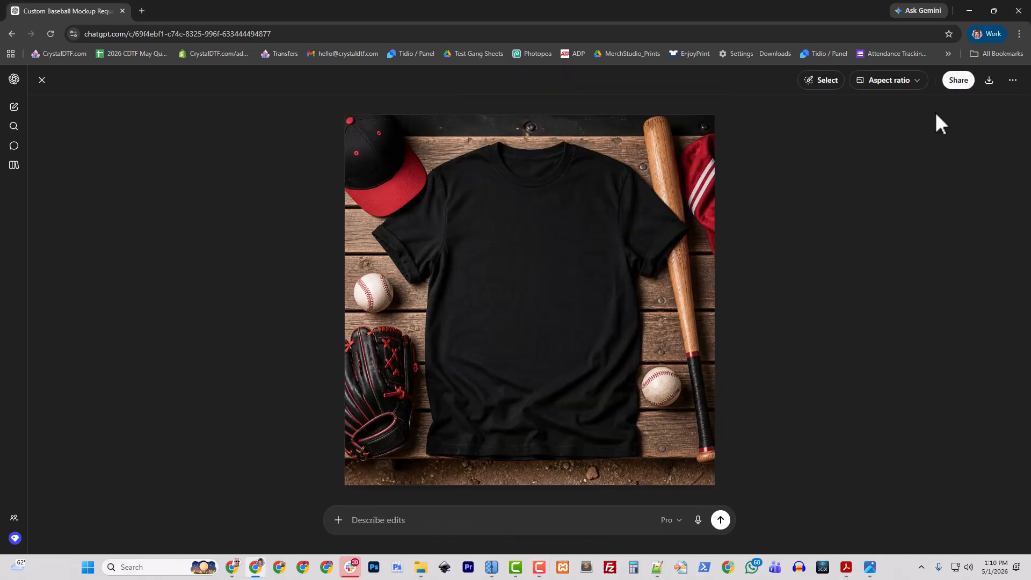
left_click(989, 82)
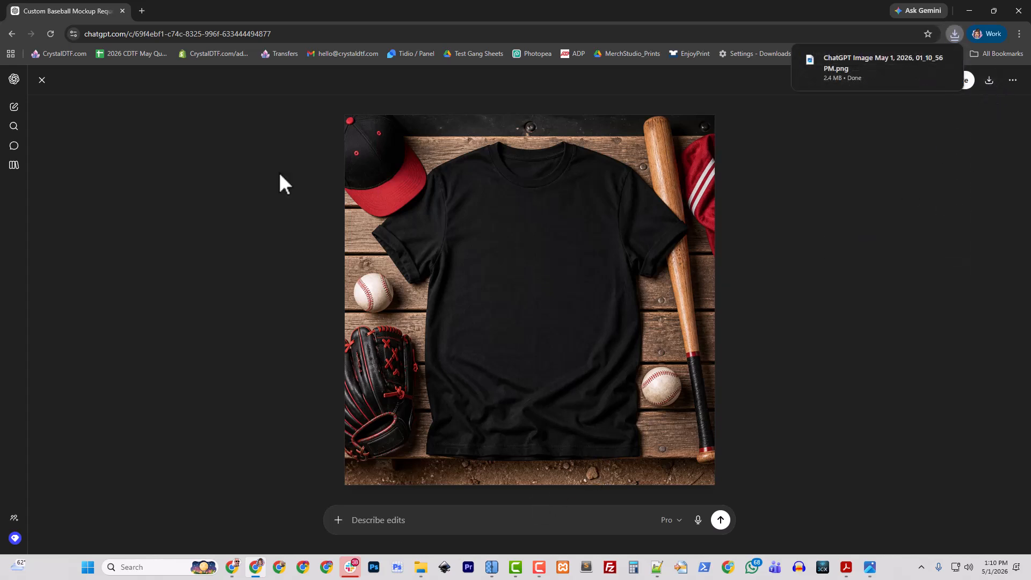
left_click(42, 80)
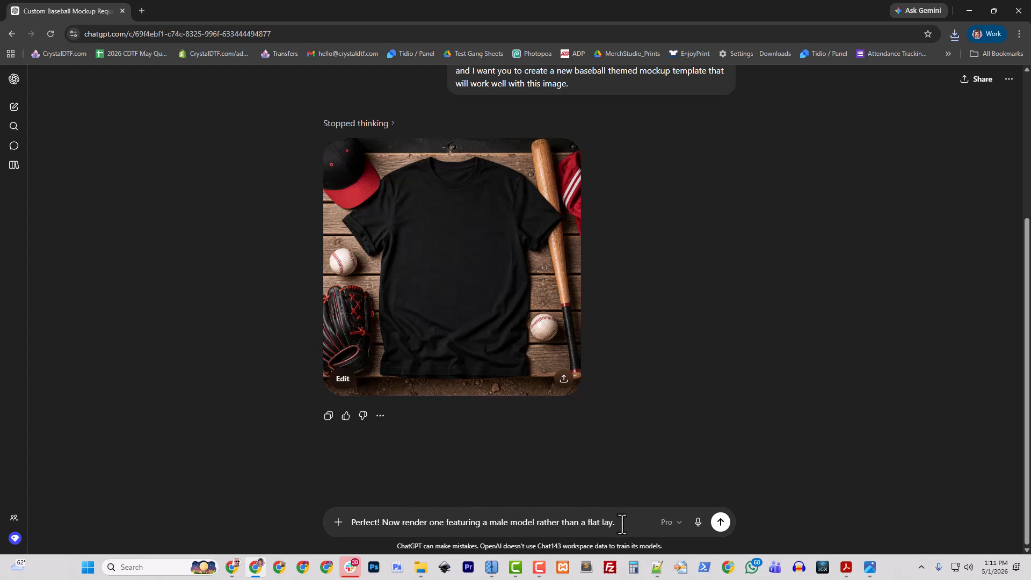
left_click(720, 522)
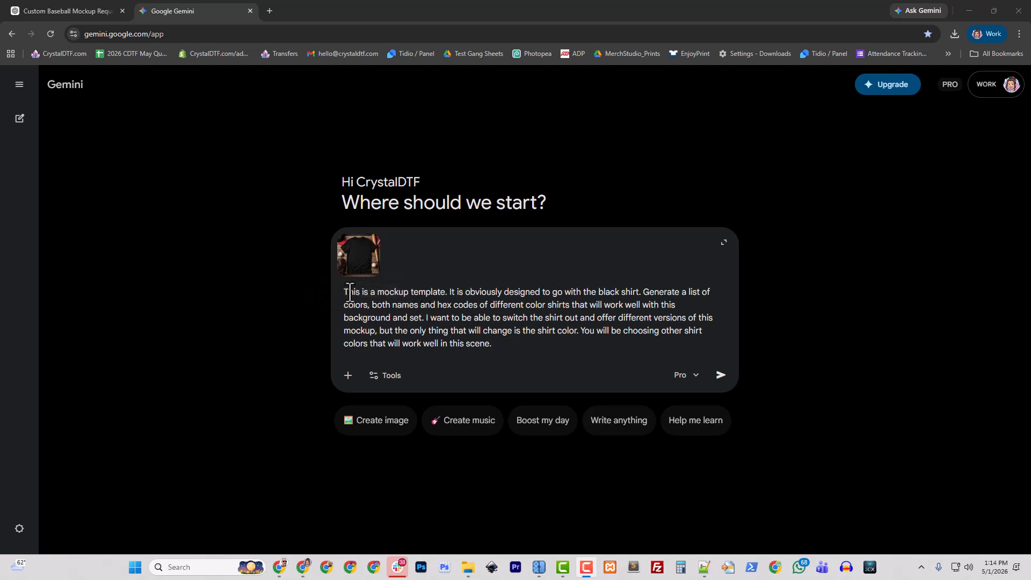
In Gemini, submit the flat-lay mockup with the prompt requesting names and hex codes of other suitable shirt colors
left_click_drag(353, 292, 557, 306)
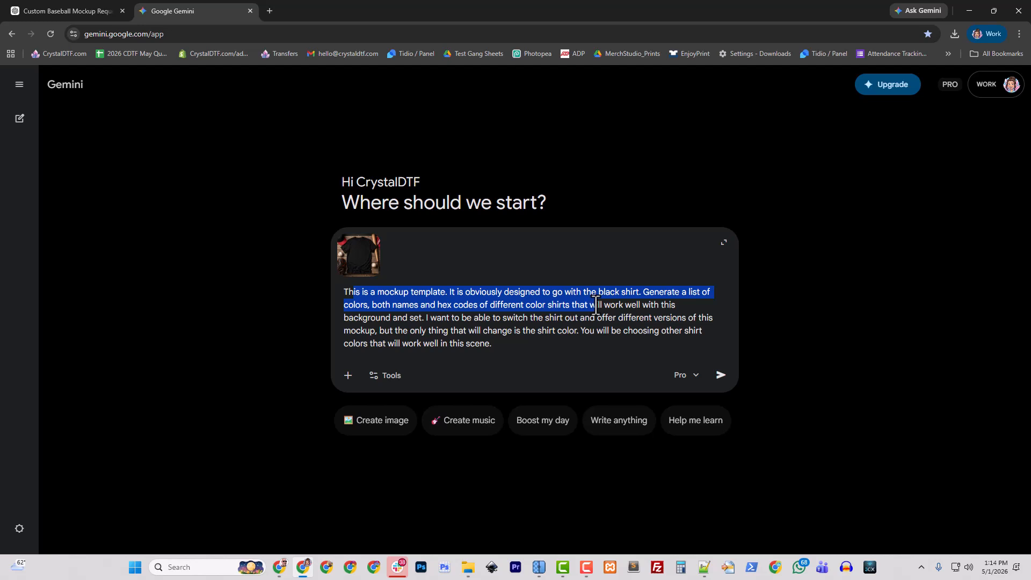
left_click_drag(595, 304, 544, 341)
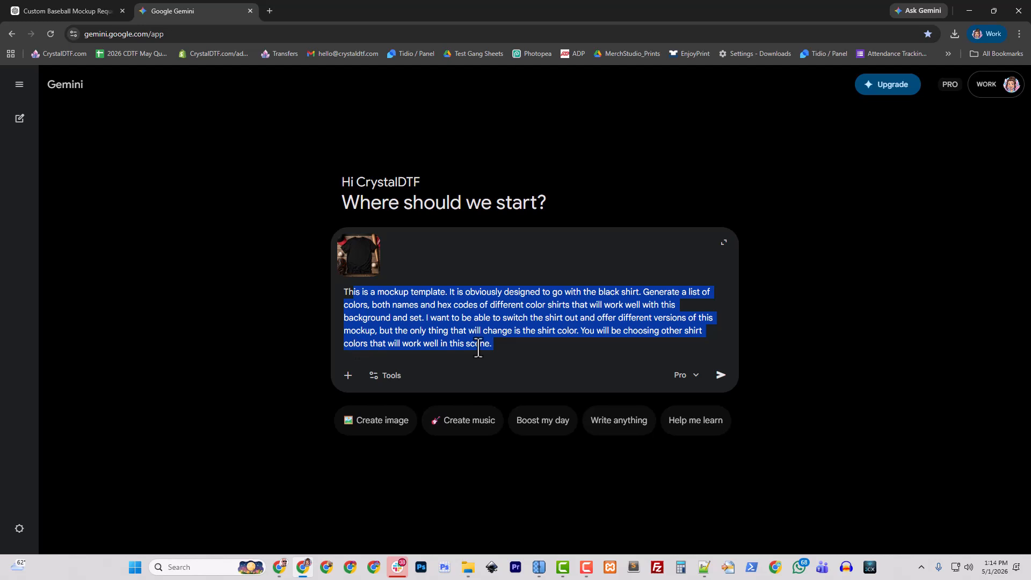
left_click(724, 377)
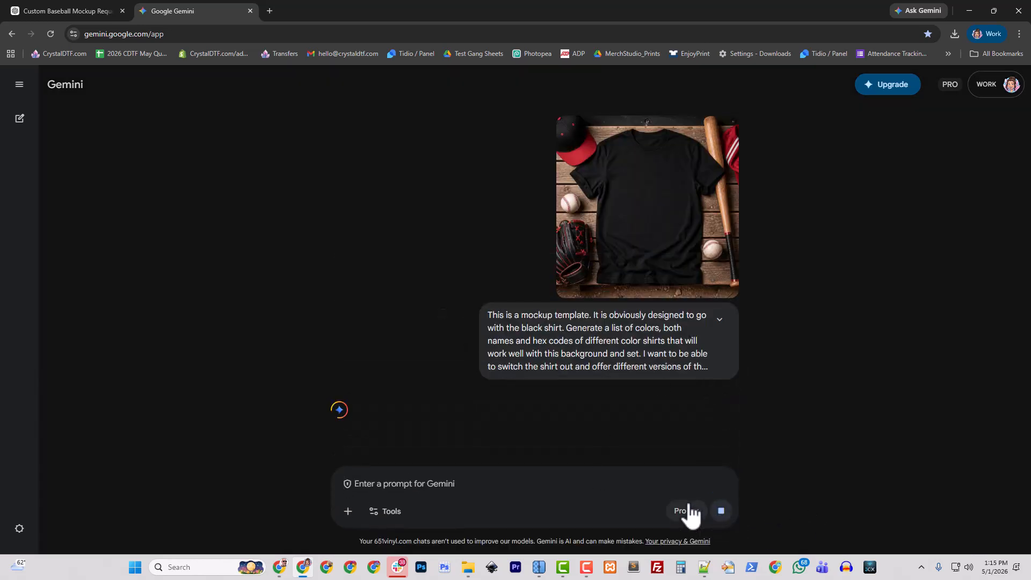
Return to the ChatGPT conversation and download the generated male model mockup image
key("ctrl+1")
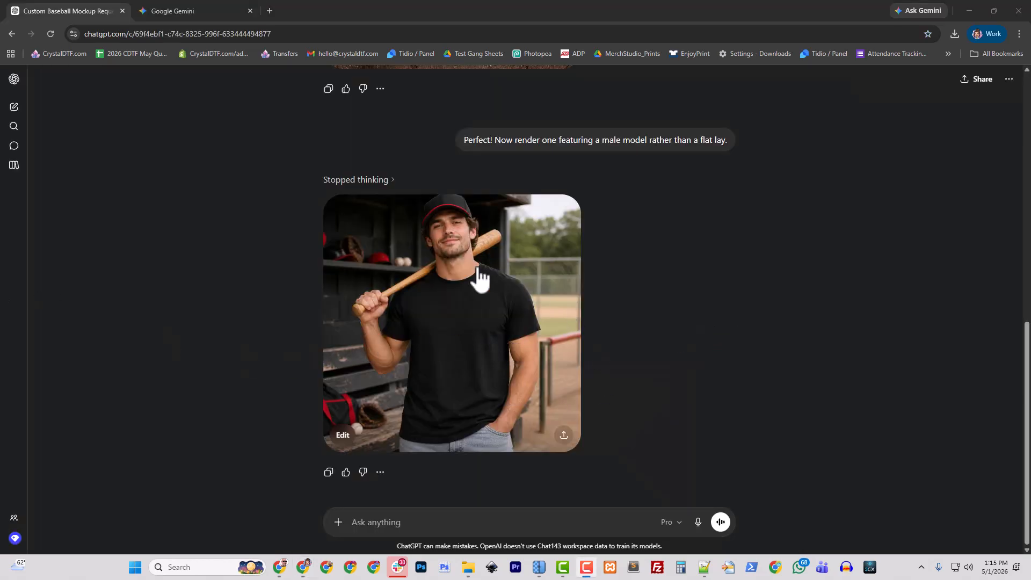
left_click(461, 324)
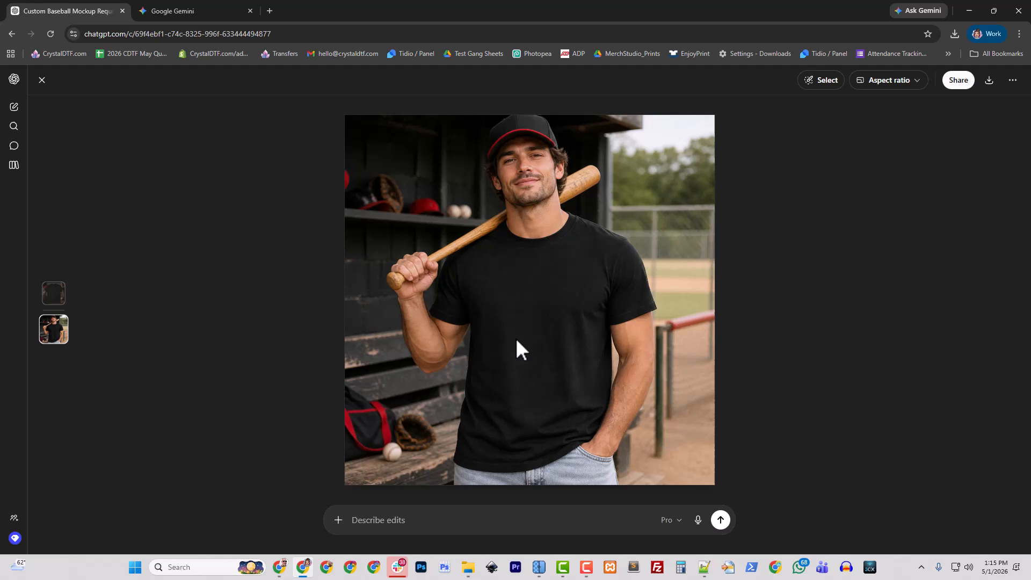
left_click(992, 86)
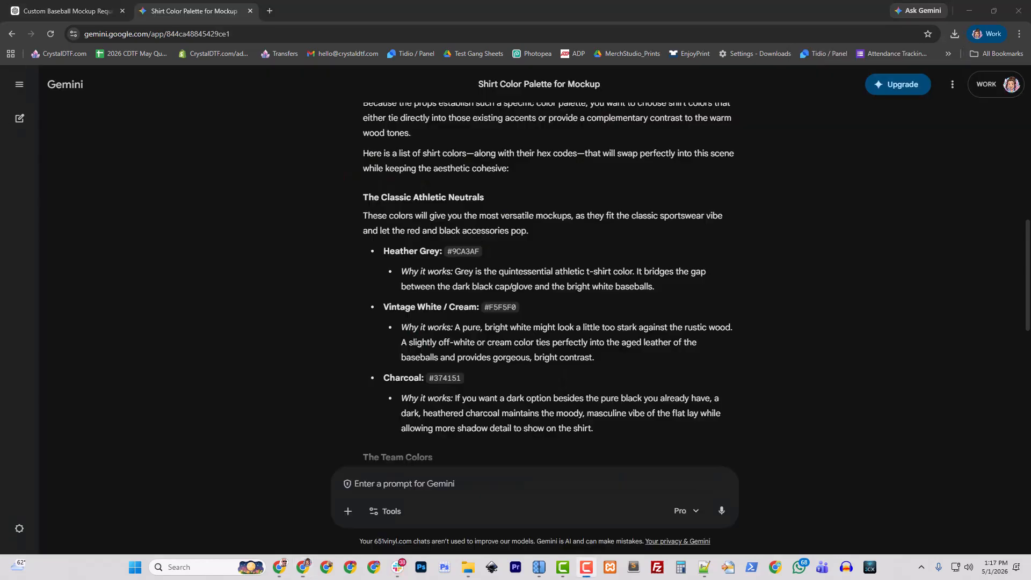
Read through Gemini's list of suggested shirt colors and hex codes for the mockup scene
scroll(537, 247, "up", 5)
scroll(456, 263, "down", 6)
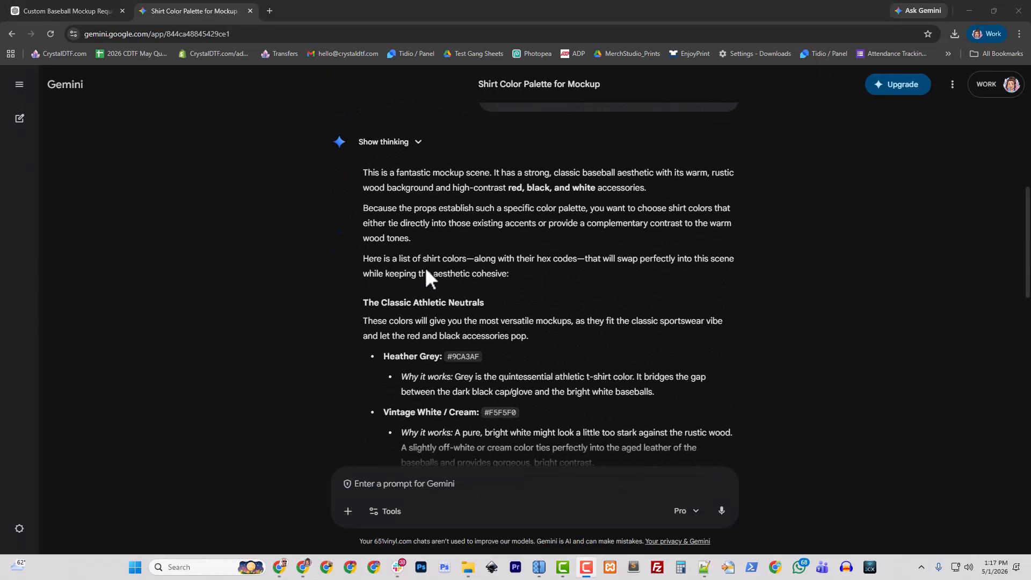
scroll(430, 376, "down", 4)
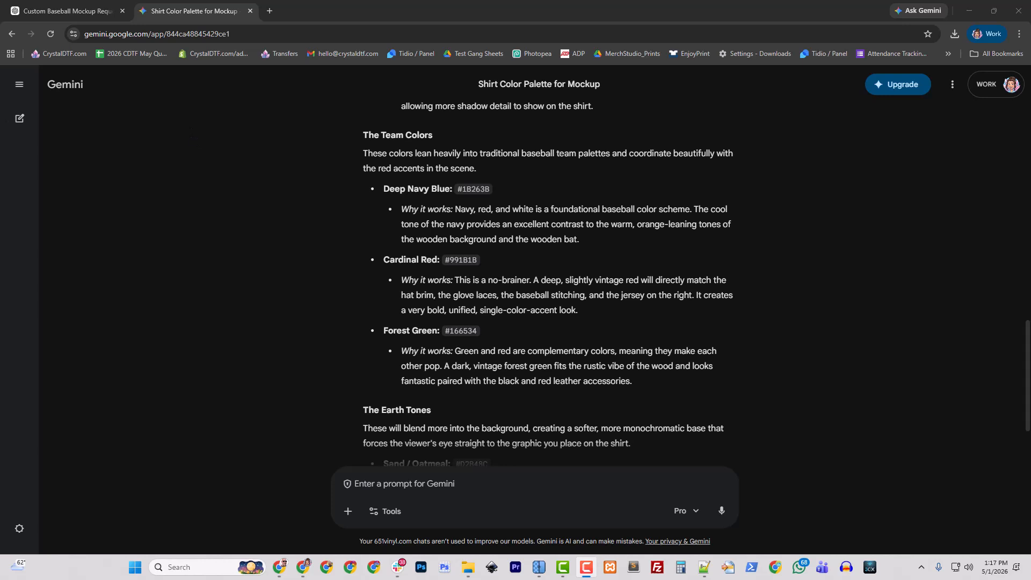
Start a new Gemini chat in a separate tab and attach ChatGPT Image May 1, 2026, 01_10_56 PM.png from Downloads
left_click(270, 11)
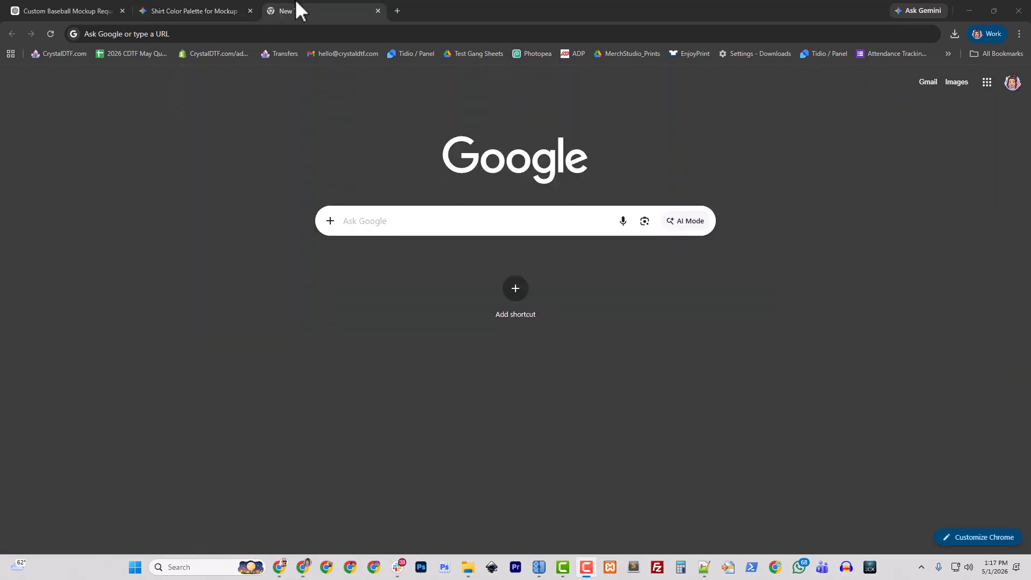
left_click(178, 34)
type("gemi")
key("Return")
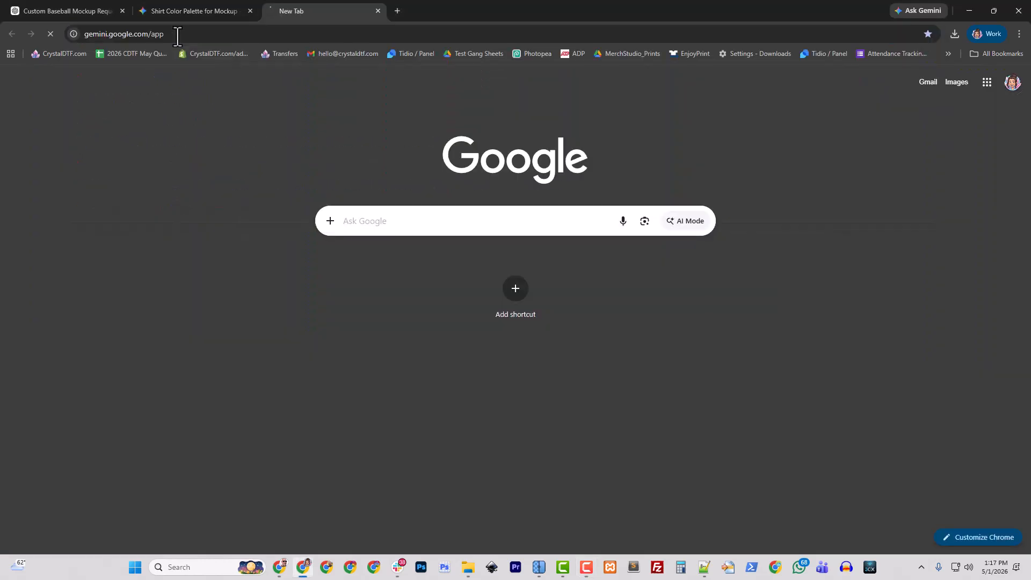
left_click(349, 324)
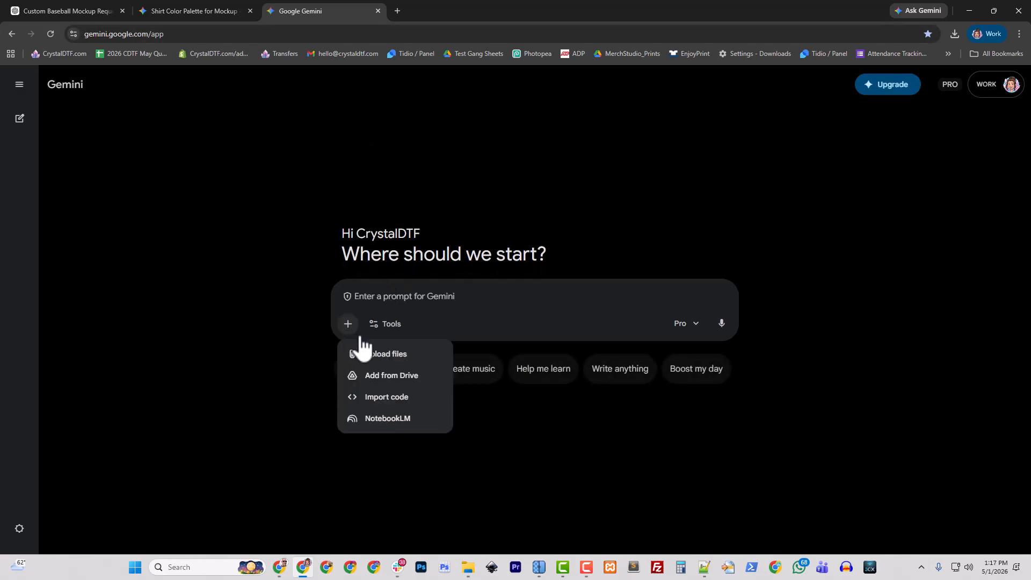
left_click(381, 354)
left_click(300, 112)
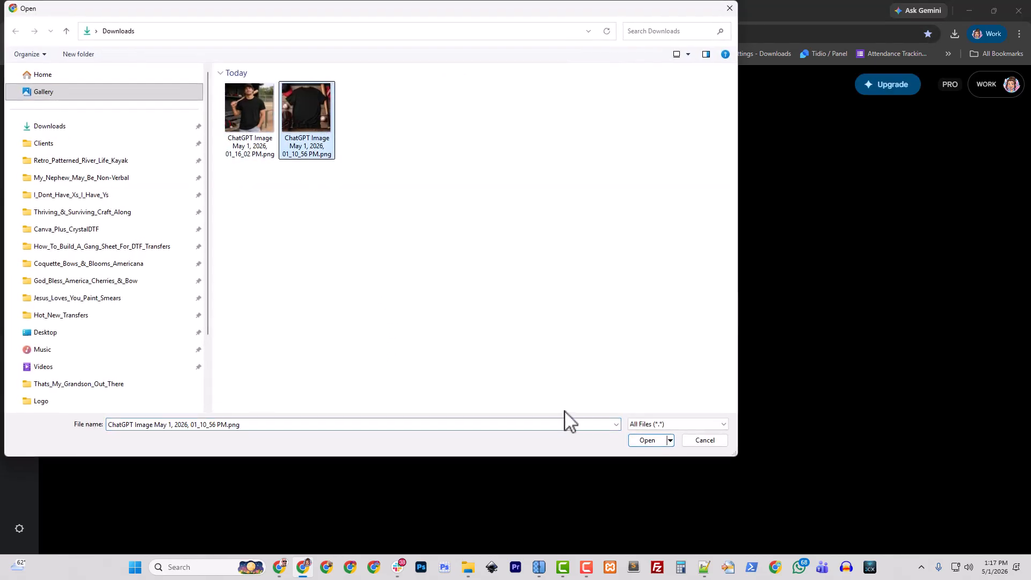
left_click(647, 439)
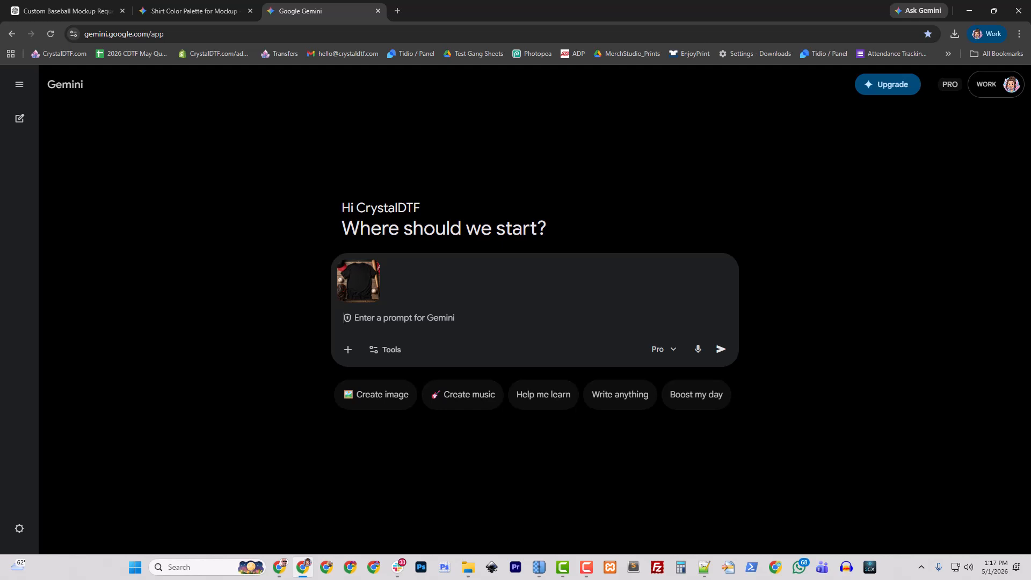
Check the pixel dimensions of the flat-lay shirt image in the Downloads folder
left_click(468, 567)
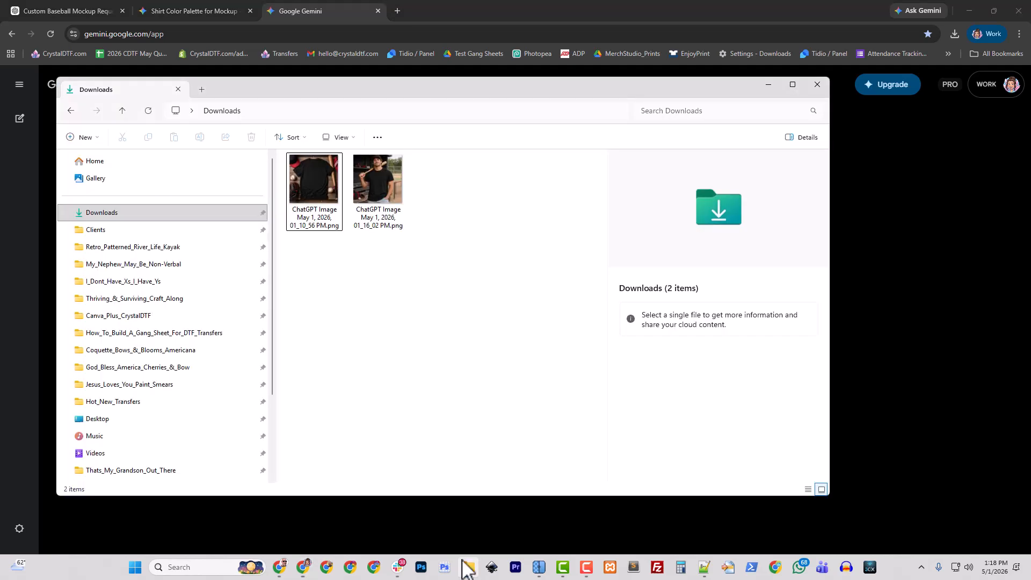
left_click(333, 214)
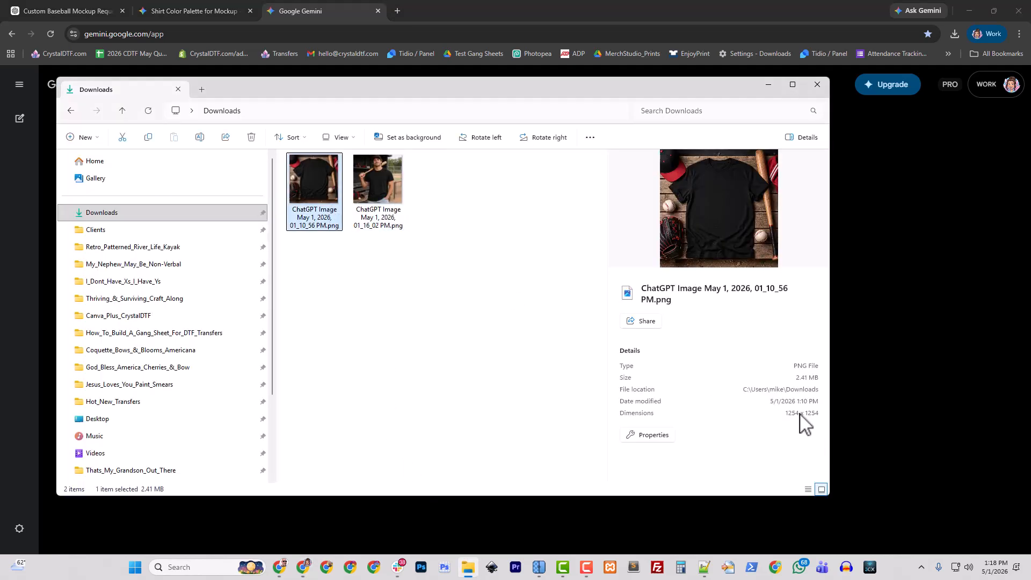
left_click(767, 86)
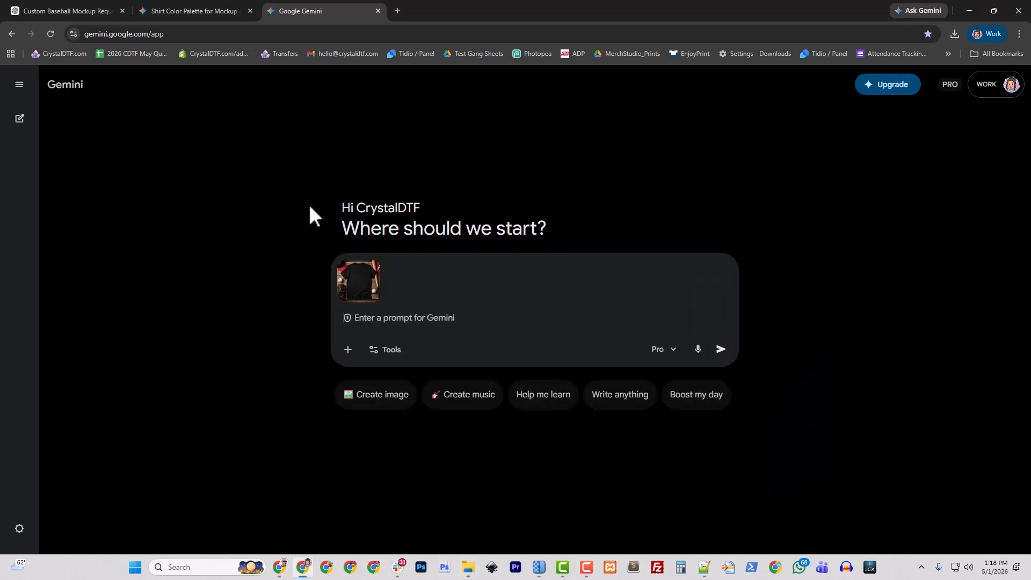
Submit a Create image prompt to enhance the attached image, changing nothing, only making it larger with higher detail and realism
type("Enhance this image. Do not change anything just give me the same image larger with higher detail and realism.")
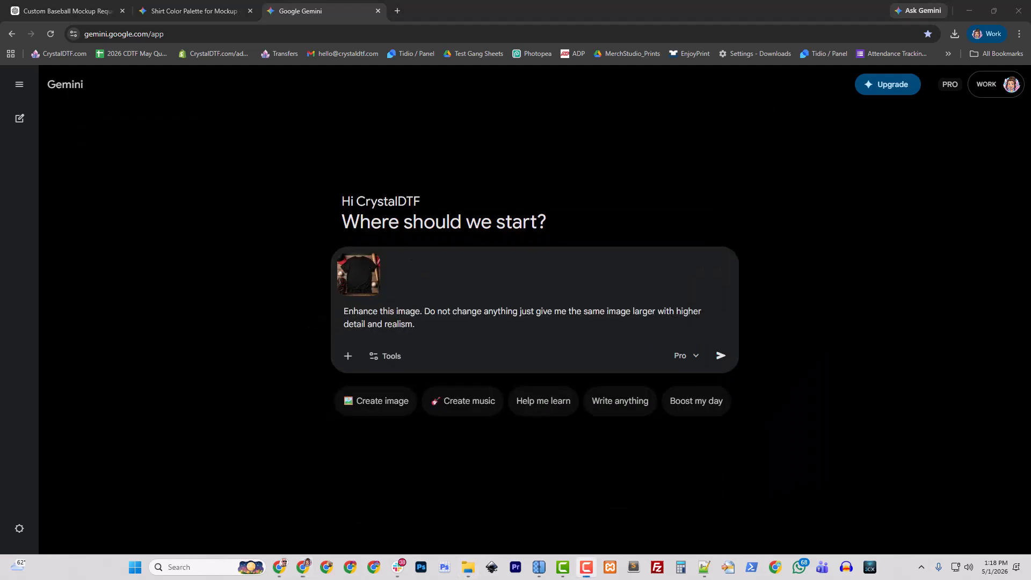
left_click(379, 401)
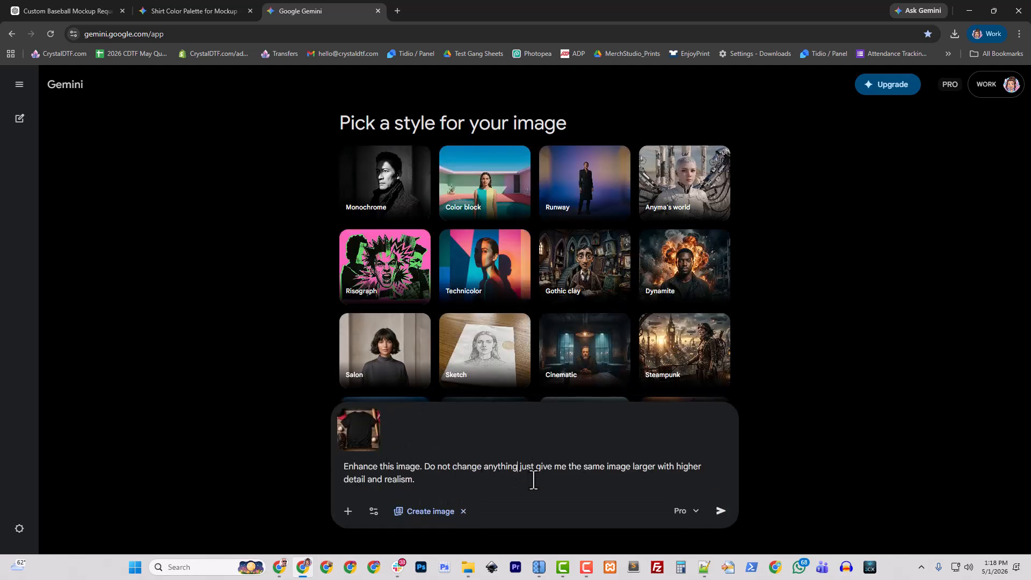
type(",")
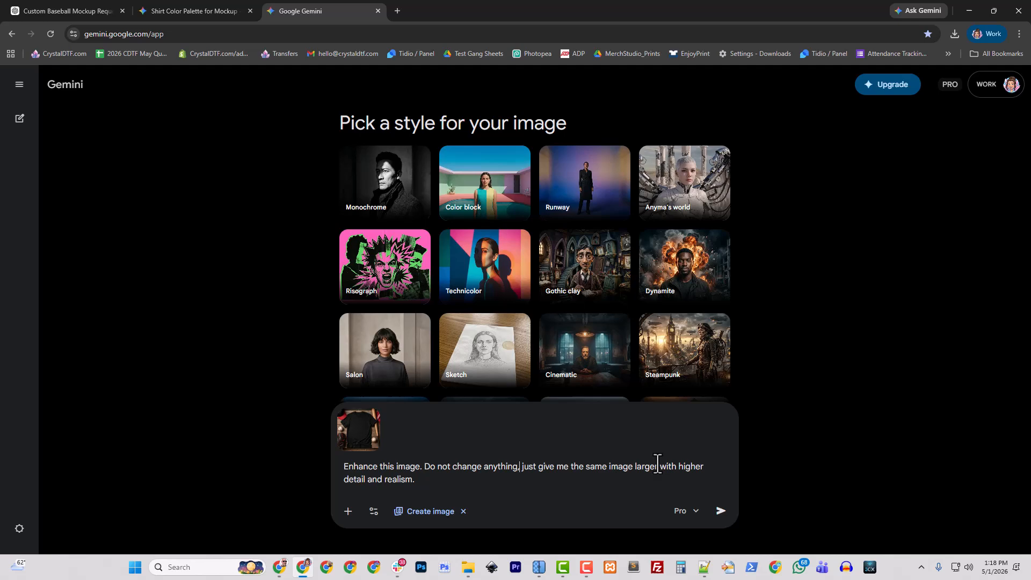
left_click(720, 511)
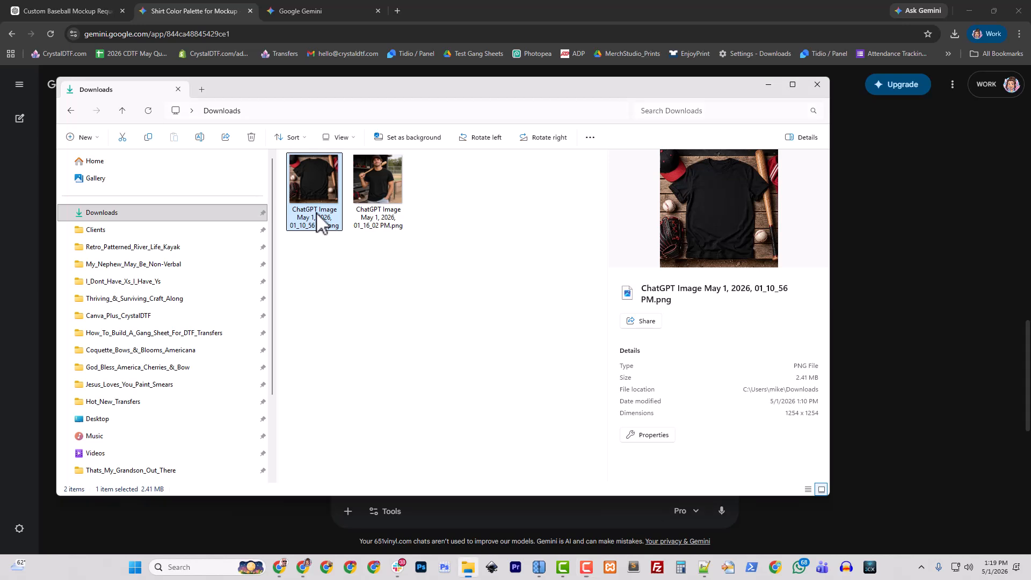
Rename the flat-lay shirt image in Downloads as Dark_Wood_Slats_Baseball_Mockup_OG.png
right_click(320, 220)
left_click(403, 74)
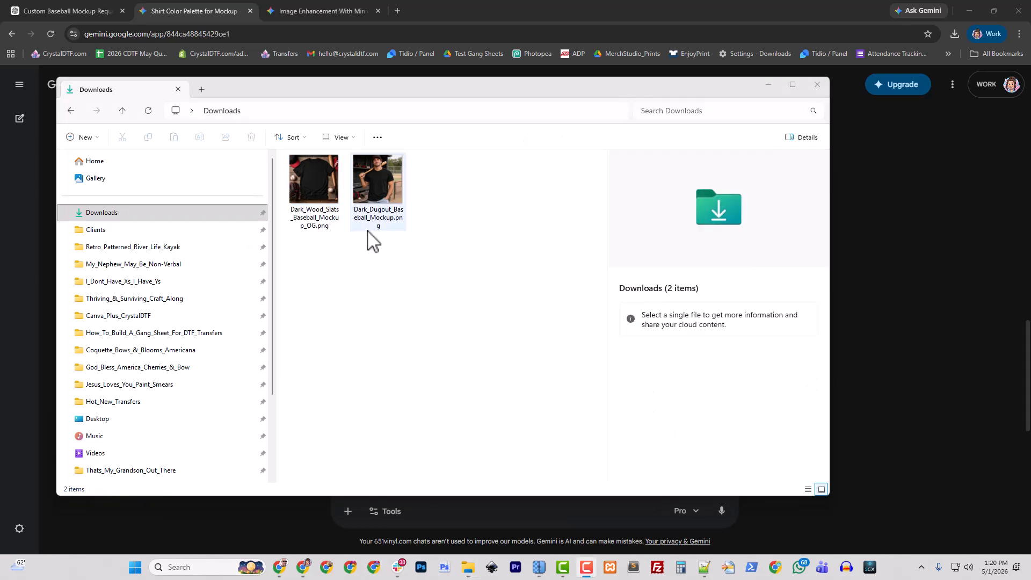
Rename Dark_Dugout_Baseball_Mockup.png in Downloads as Dark_Dugout_Baseball_Mockup_OG.png
left_click(379, 225)
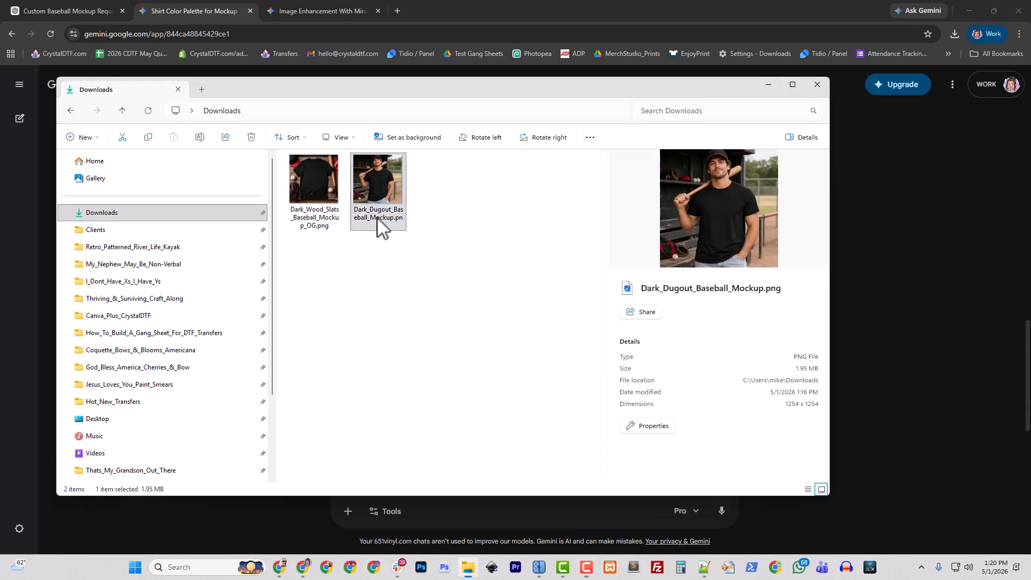
right_click(379, 224)
left_click(462, 74)
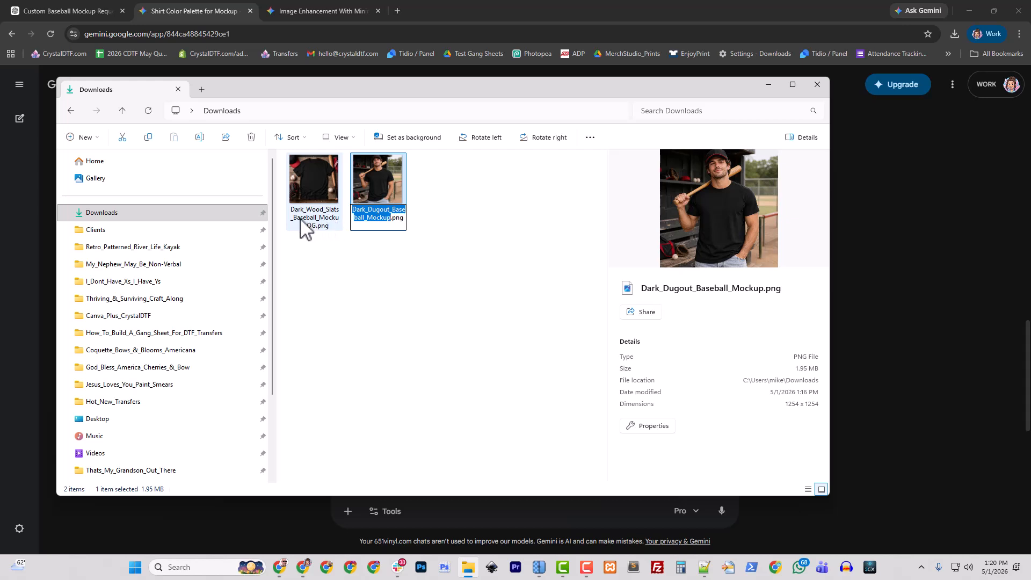
left_click(391, 218)
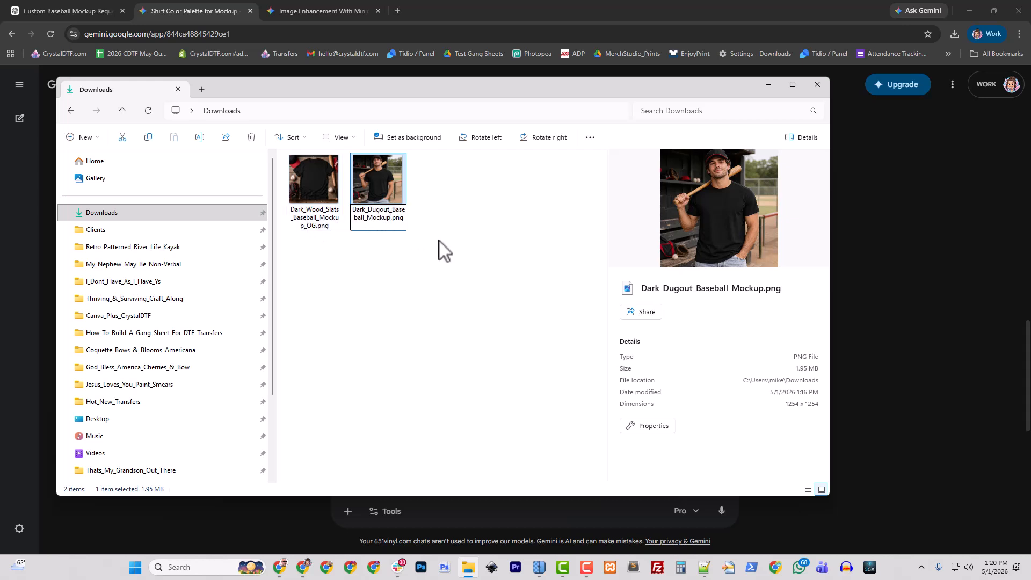
type("_")
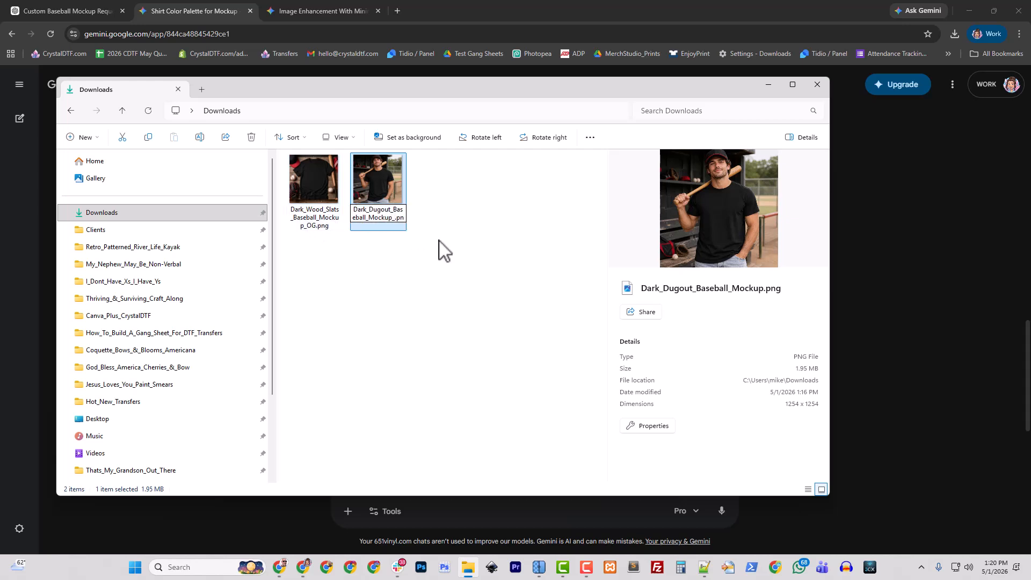
type("OG")
left_click(416, 320)
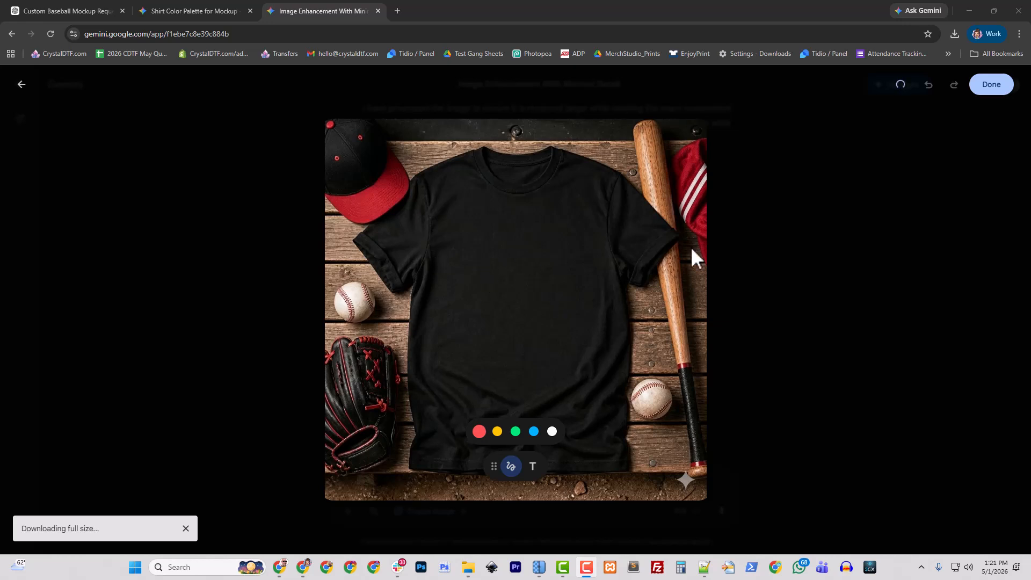
Open the downloaded Gemini image and Dark_Wood_Slats_Baseball_Mockup_OG.png from Downloads in side-by-side viewer windows
left_click(467, 567)
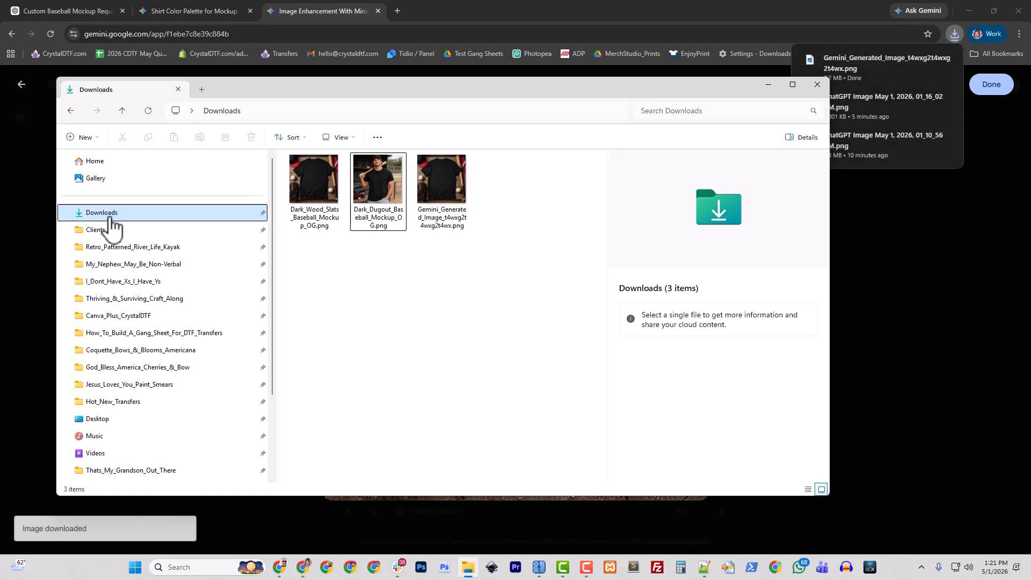
left_click(451, 218)
double_click(453, 217)
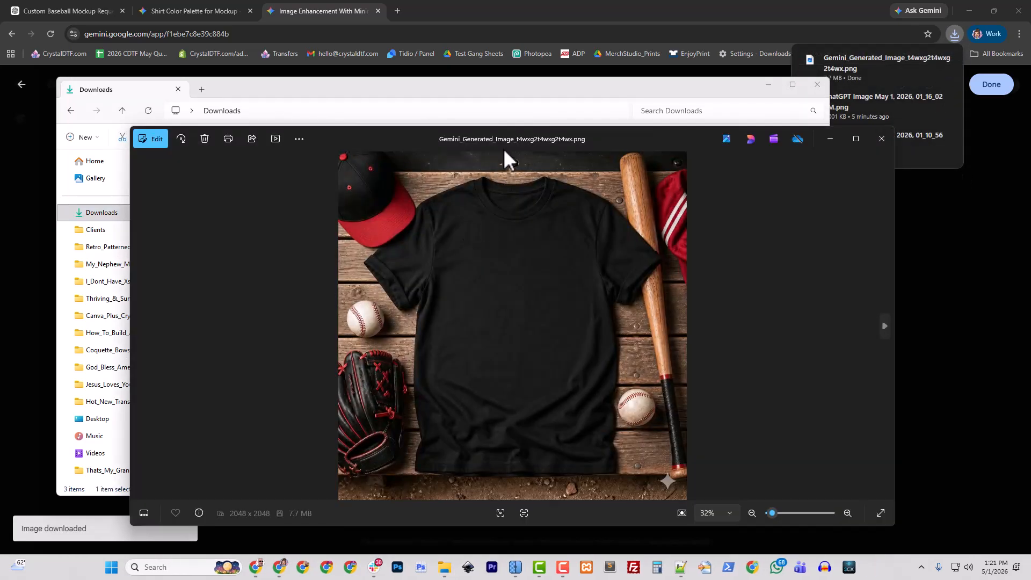
left_click_drag(514, 138, 1030, 175)
left_click(189, 140)
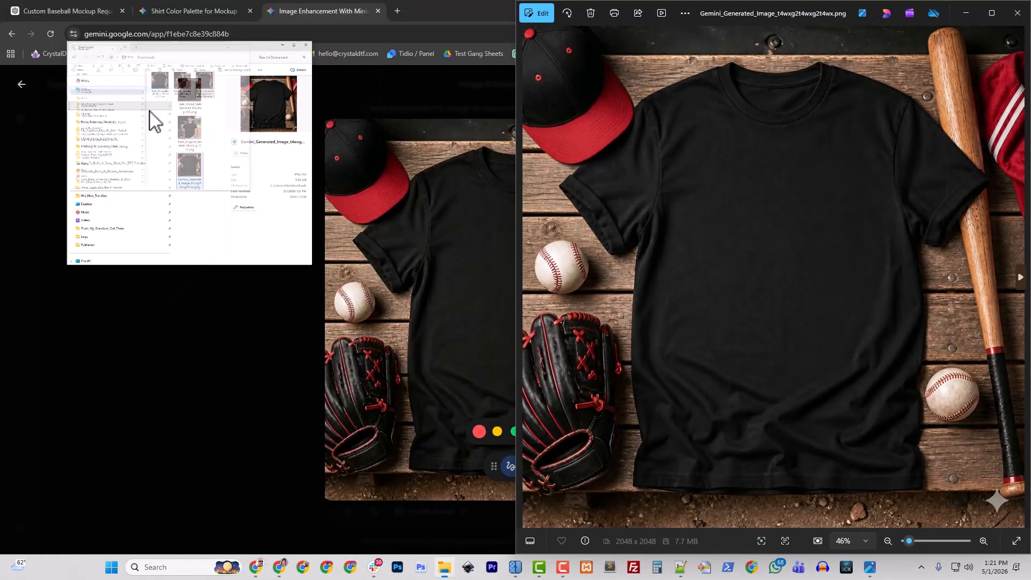
double_click(266, 126)
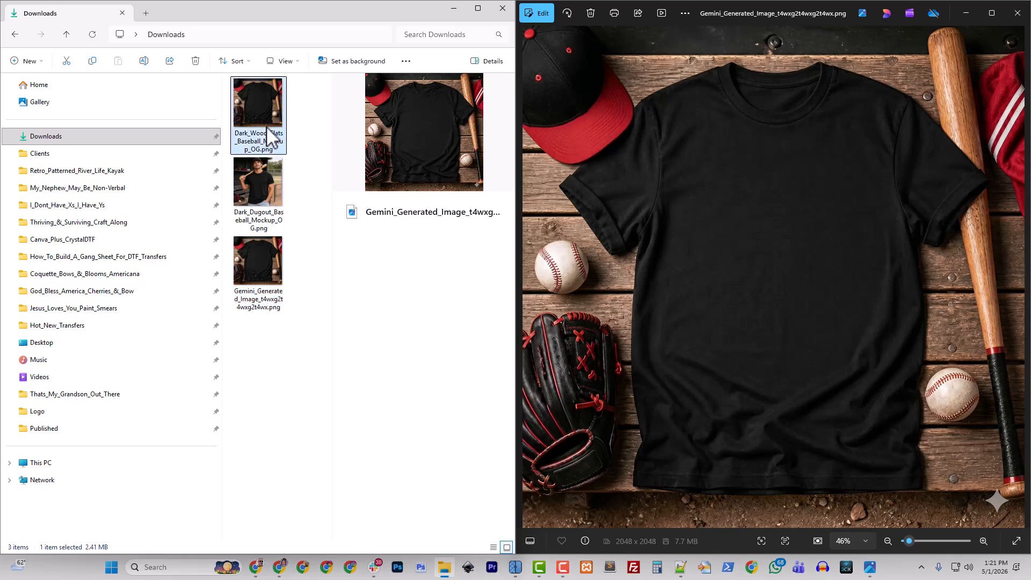
left_click_drag(514, 138, 7, 150)
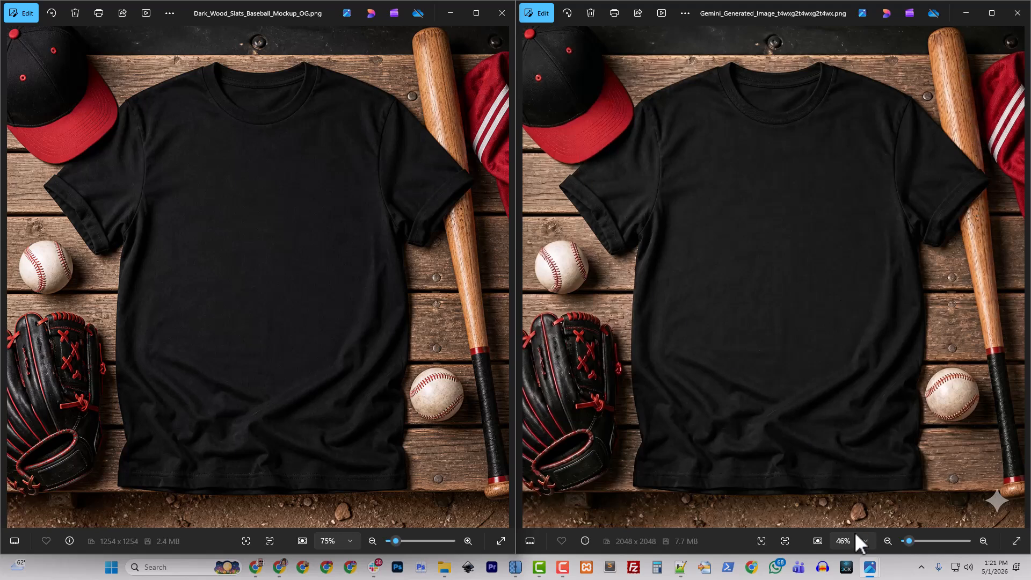
Compare the original and Gemini-enhanced images at 100% zoom, examining the cap, shirt seams, bat and baseball details
left_click(865, 542)
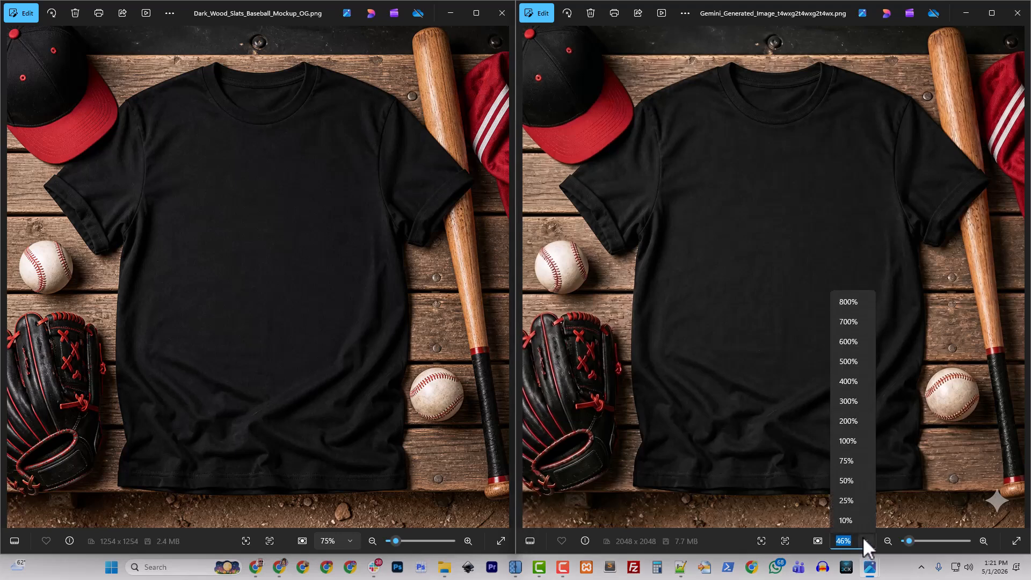
left_click(849, 441)
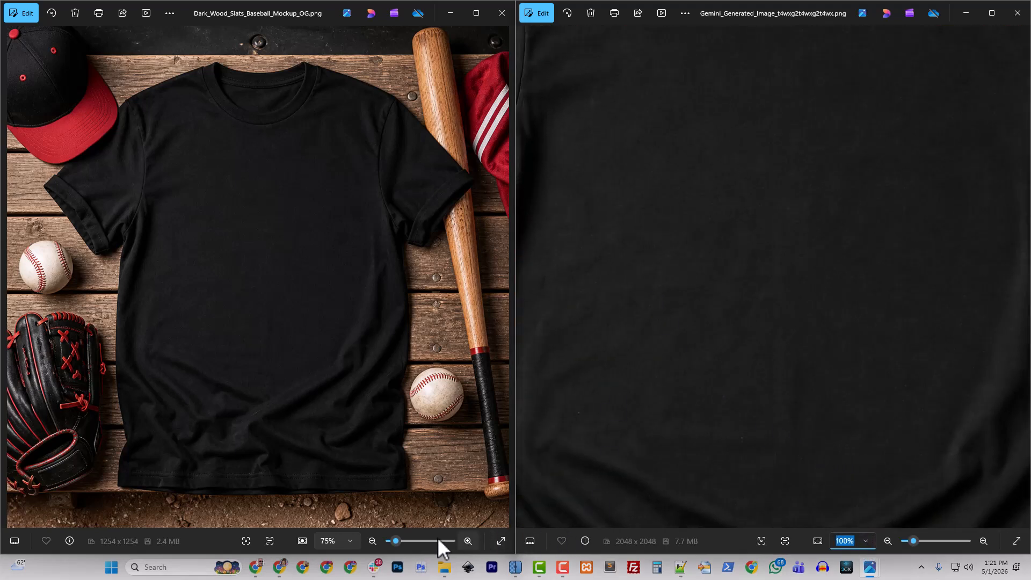
left_click(354, 540)
left_click(342, 441)
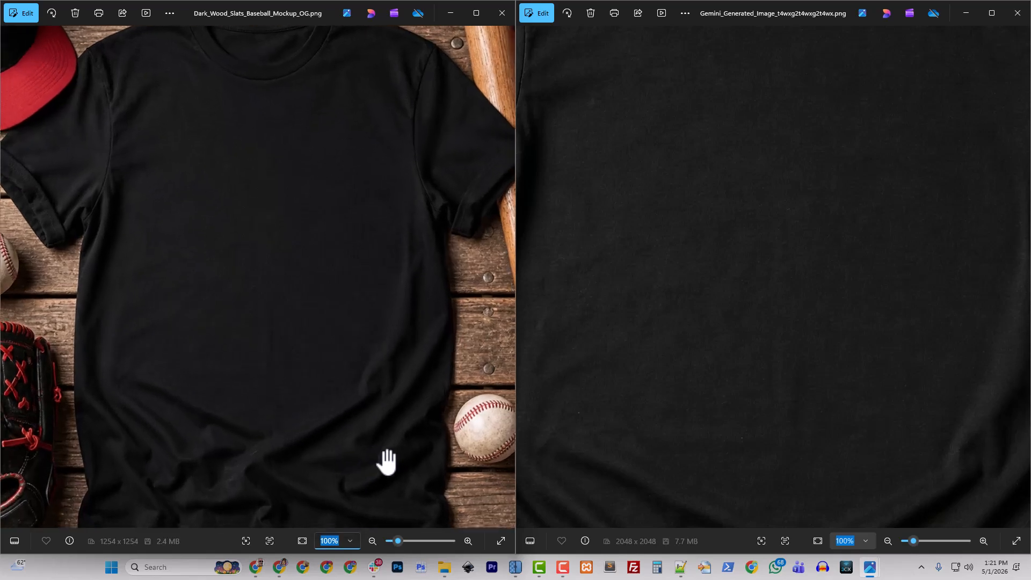
left_click_drag(199, 137, 434, 301)
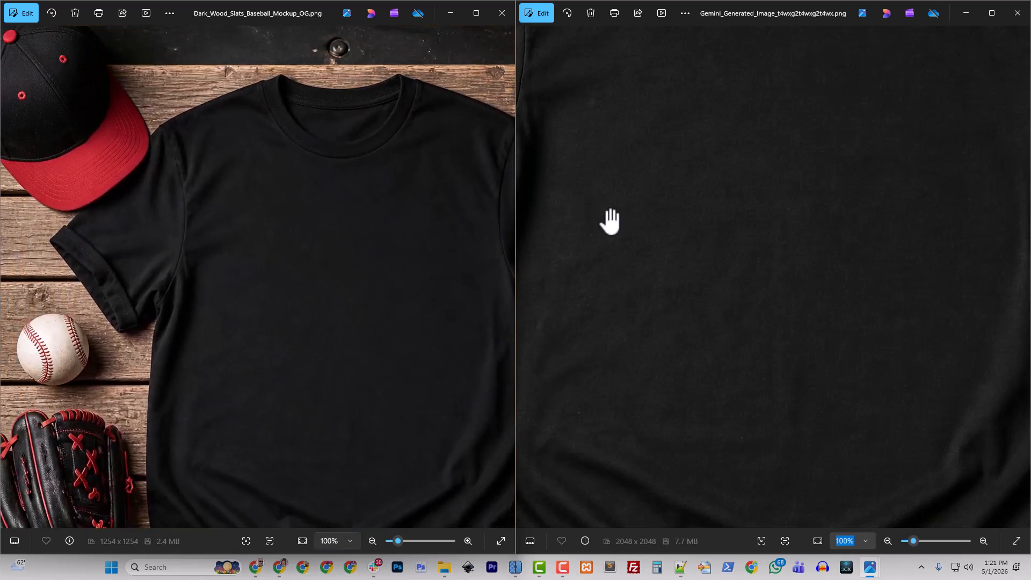
left_click_drag(605, 220, 930, 502)
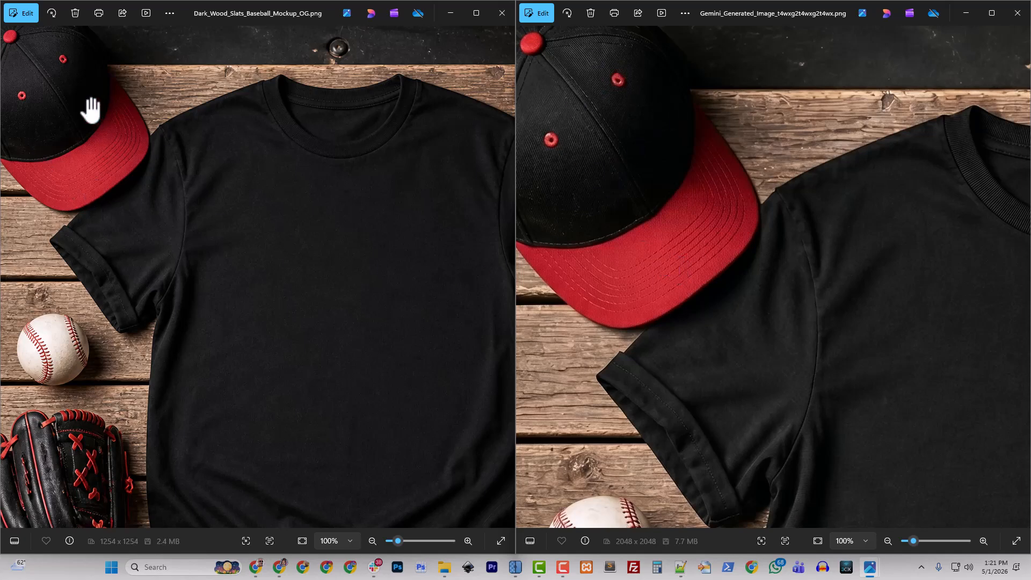
left_click_drag(838, 361, 589, 428)
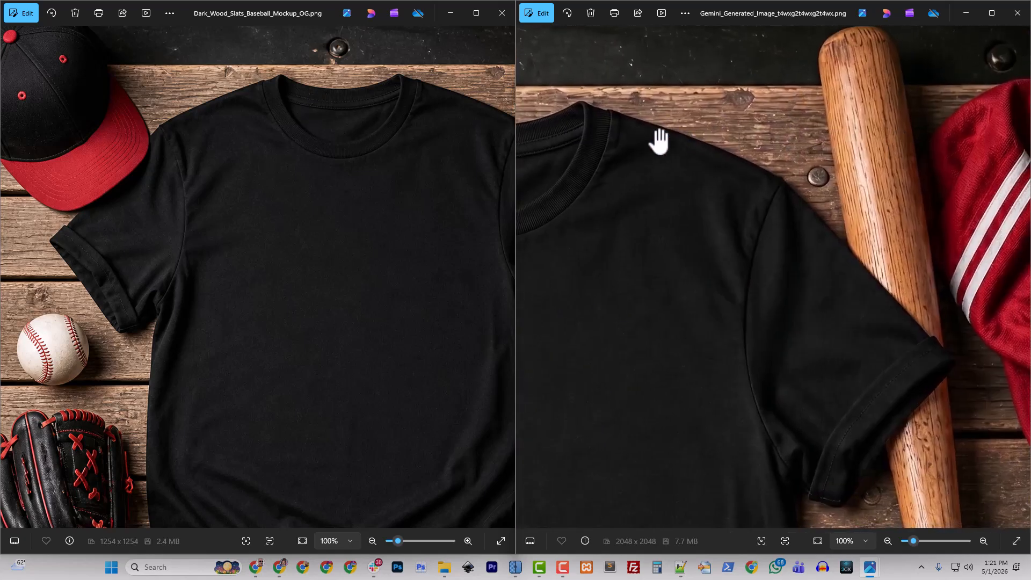
left_click_drag(805, 290, 866, 189)
left_click_drag(872, 474, 873, 155)
left_click_drag(878, 374, 891, 244)
left_click_drag(125, 379, 23, 104)
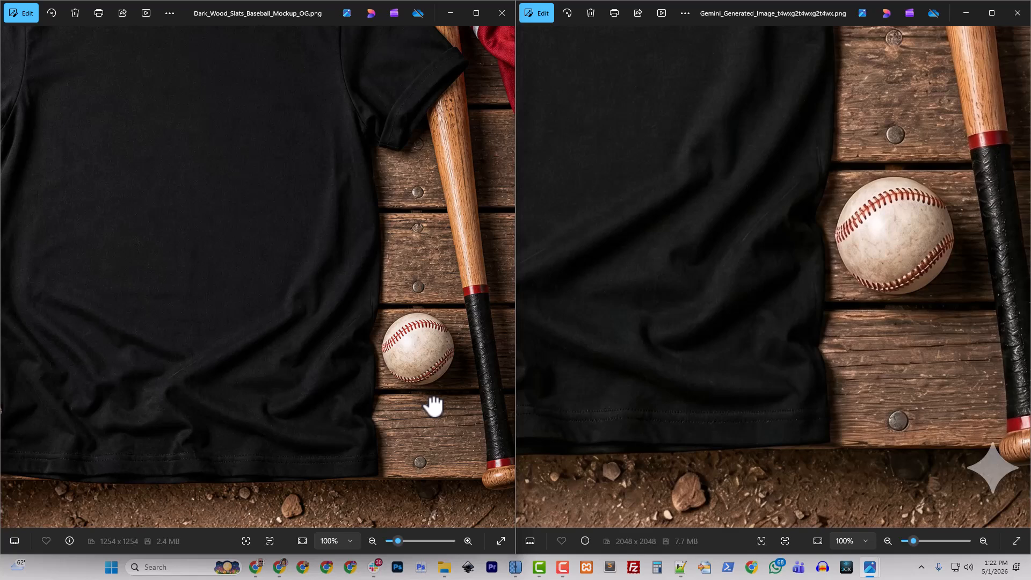
Rename the Gemini-generated image in Downloads as Black_Dark_Wood_Slats_Baseball_Mockup.png, reusing the original flat-lay file's name without the OG suffix
key("alt+Tab")
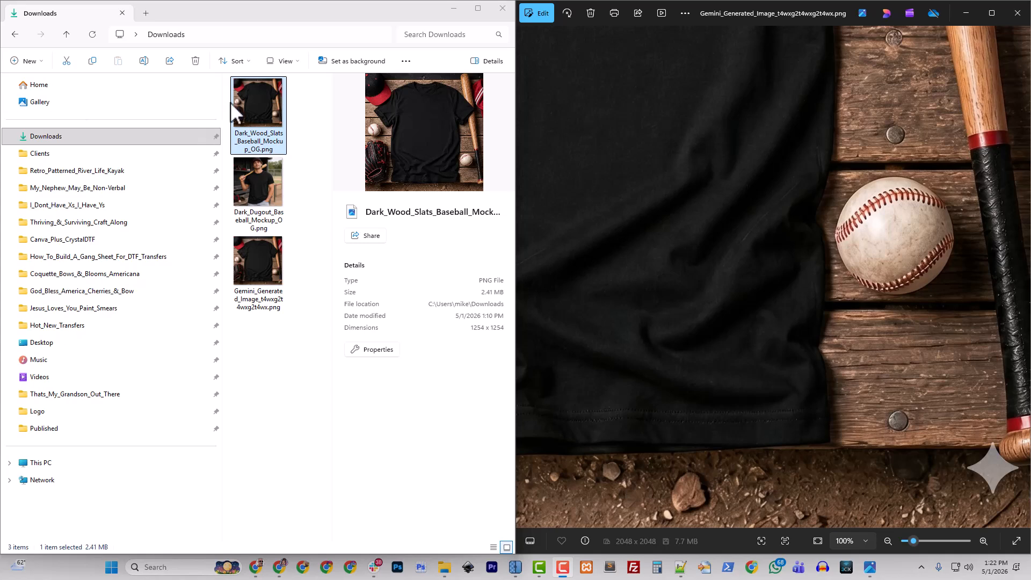
right_click(248, 143)
left_click(328, 61)
key("ctrl+c")
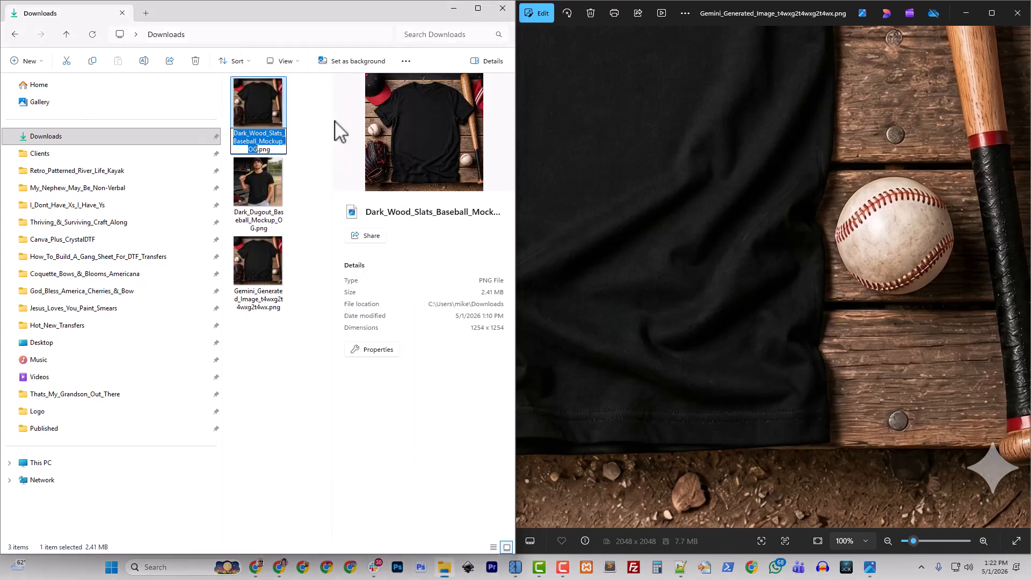
left_click(264, 304)
right_click(263, 303)
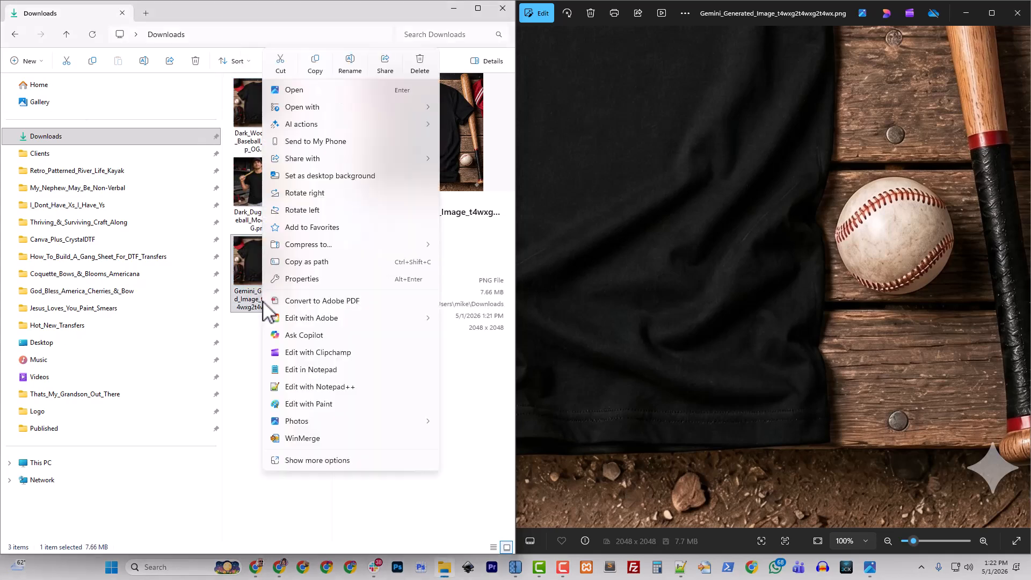
left_click(354, 76)
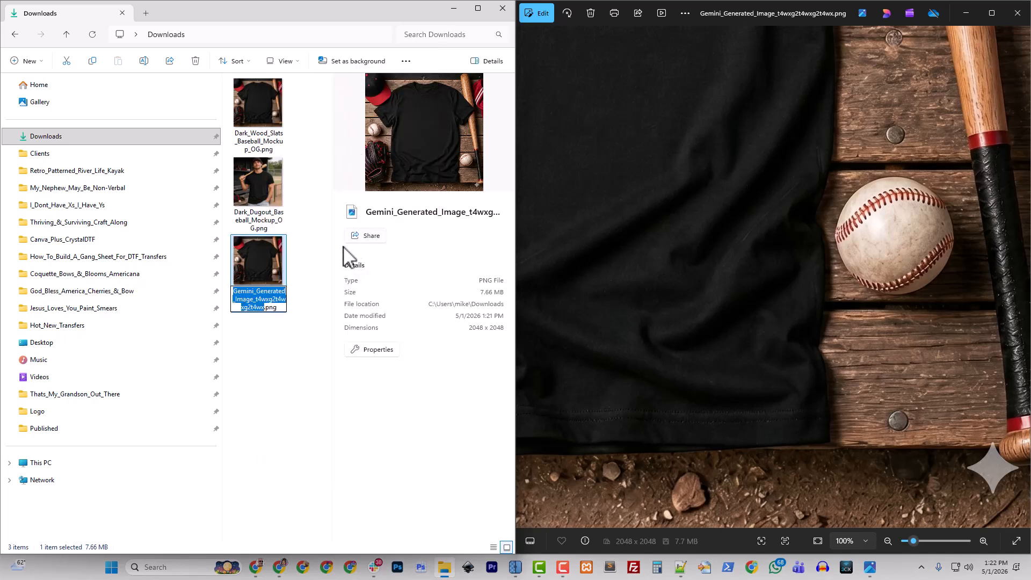
key("ctrl+v")
key("BackSpace")
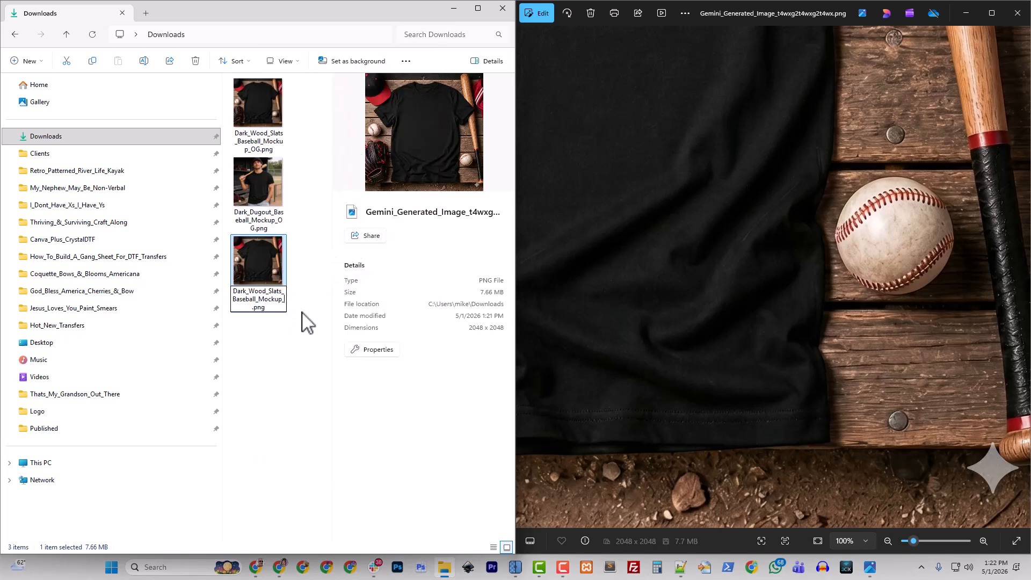
type("Bla")
type("Black_")
left_click(284, 337)
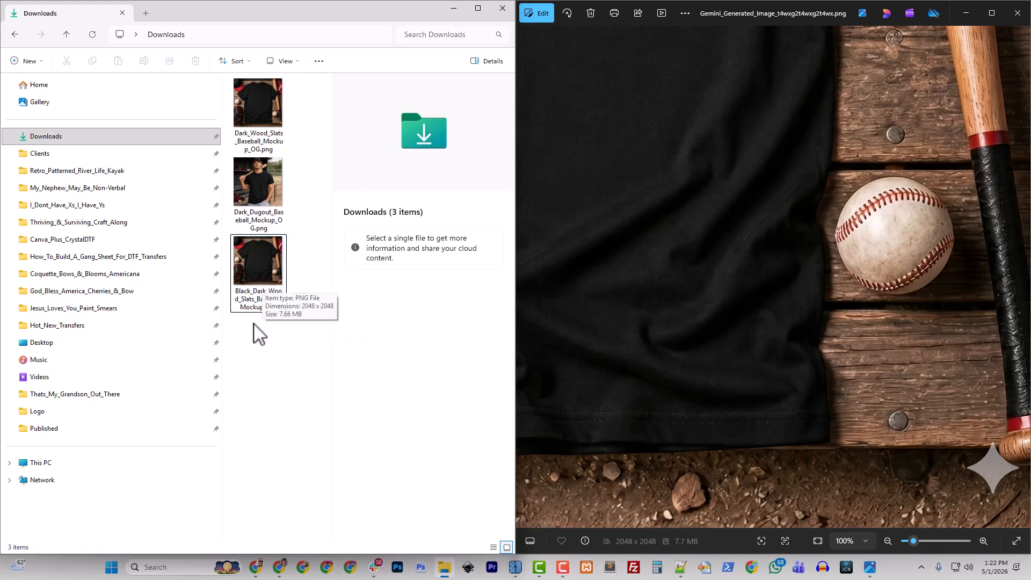
Open Black_Dark_Wood_Slats_Baseball_Mockup.png in Adobe Photoshop 2026
right_click(271, 285)
mouse_move(331, 113)
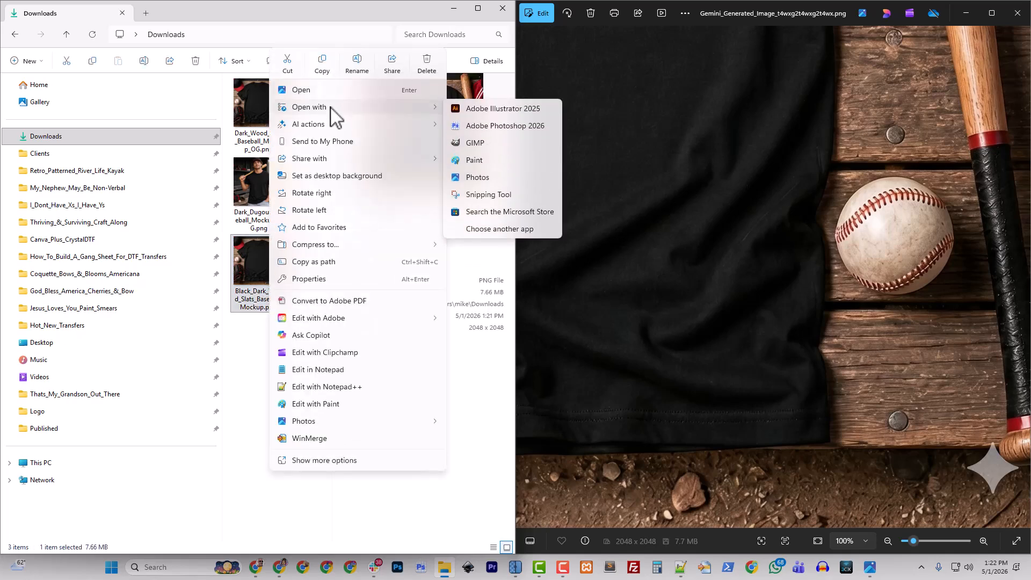
left_click(504, 125)
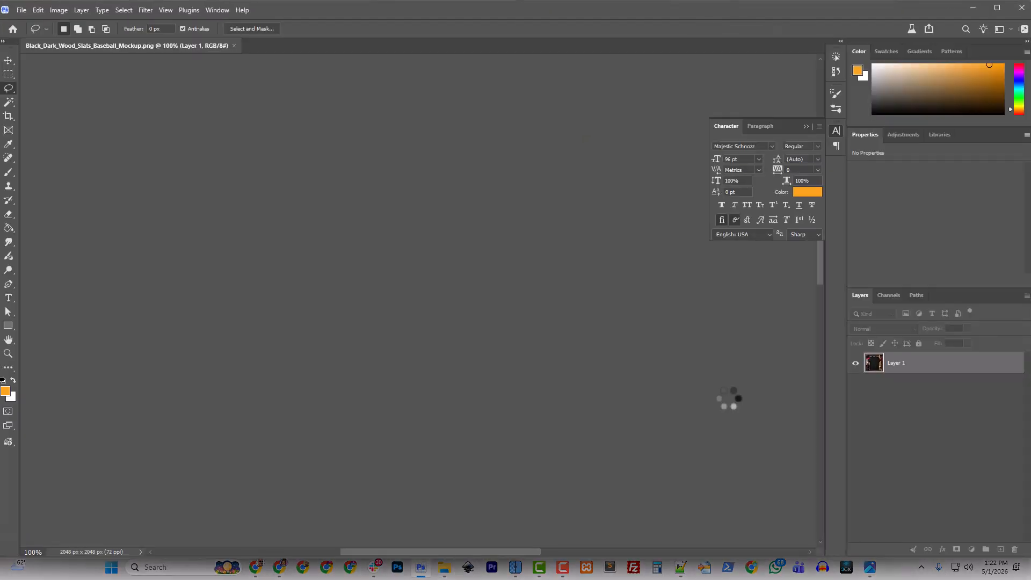
Draw a freehand Lasso selection about 109 by 106 px around the Gemini star watermark beside the bat's knob
scroll(695, 464, "down", 2)
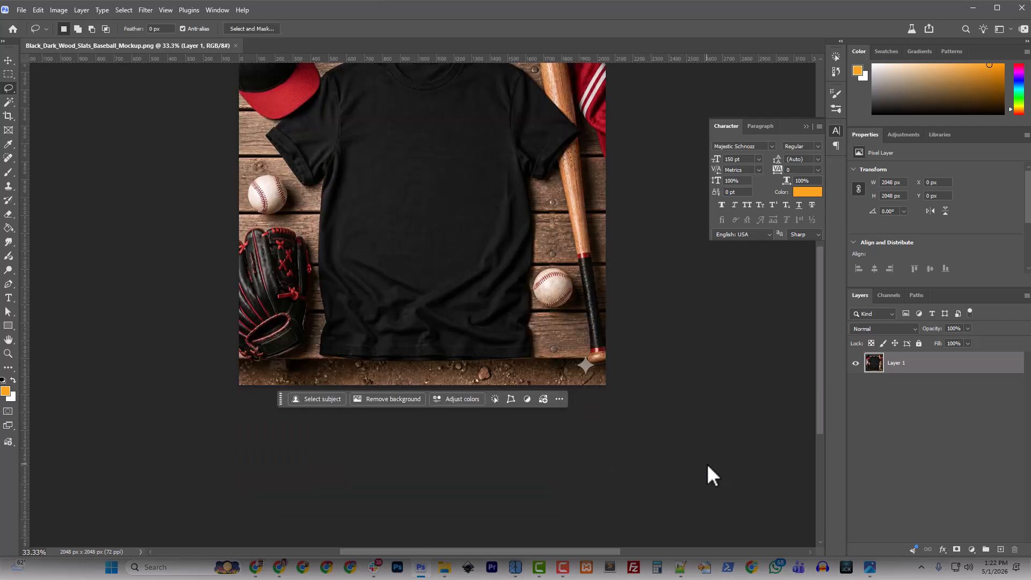
key("ctrl+plus")
key("ctrl+plus")
key("ctrl+plus")
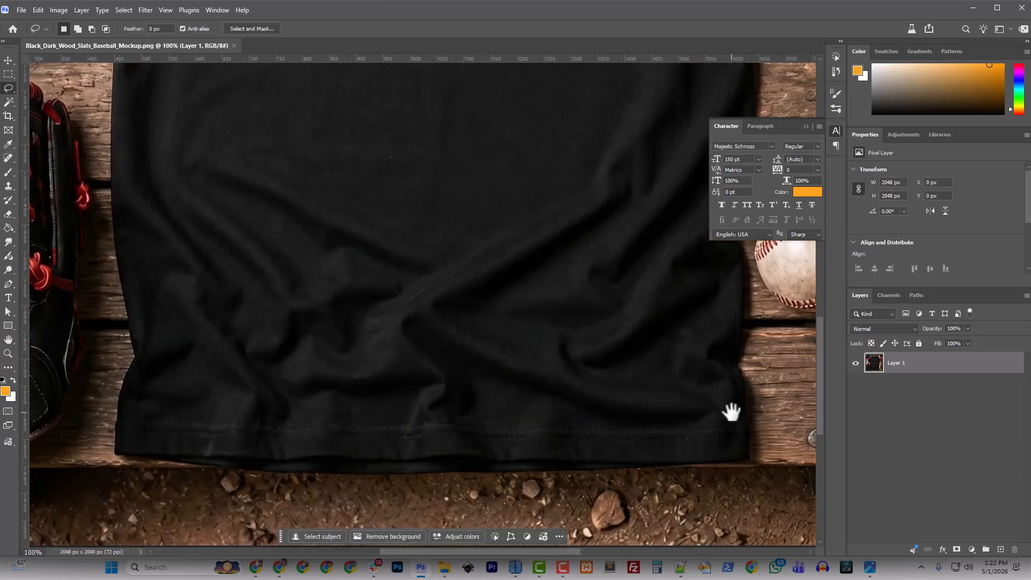
left_click_drag(654, 408, 267, 356)
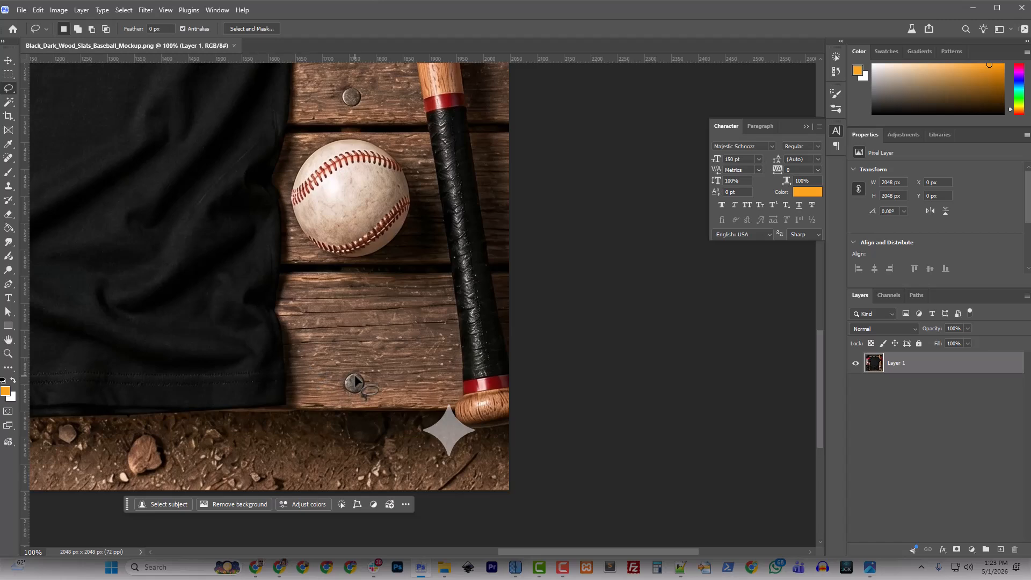
key("ctrl+plus")
key("ctrl+minus")
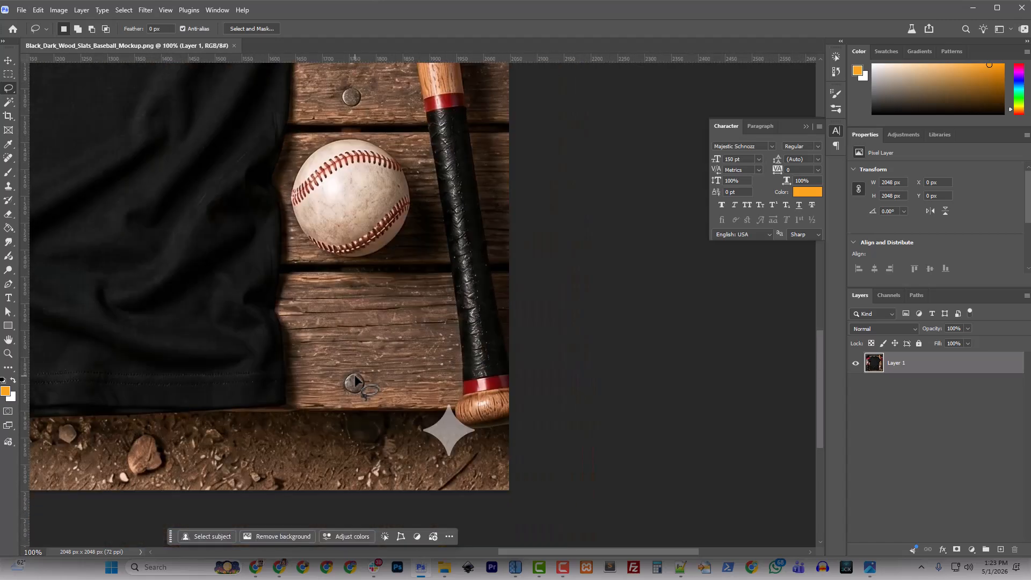
left_click_drag(195, 271, 168, 219)
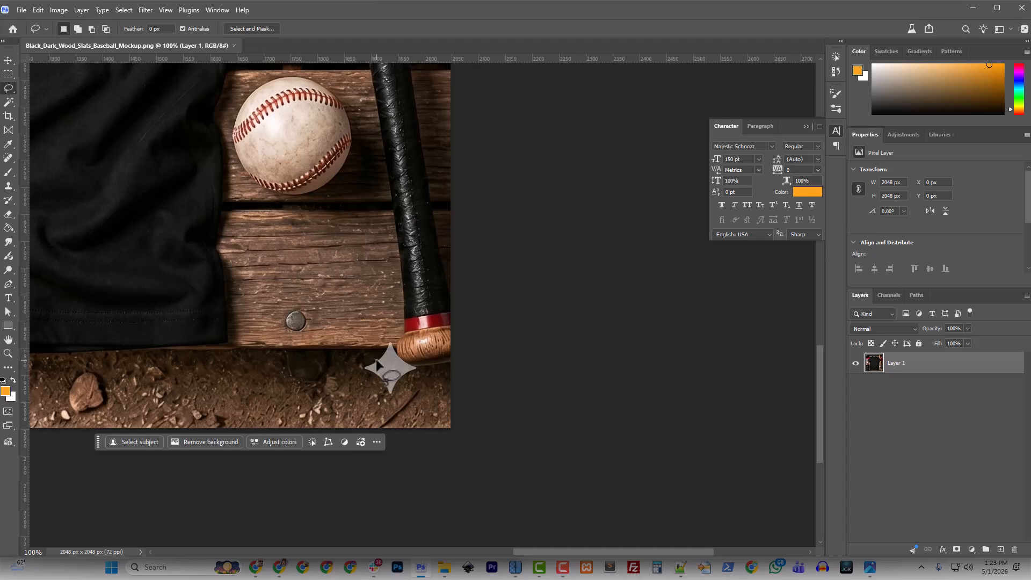
mouse_move(377, 366)
left_mouse_down()
mouse_move(392, 341)
mouse_move(420, 369)
mouse_move(394, 395)
mouse_move(363, 370)
mouse_move(385, 352)
left_mouse_up()
Subtract the excess area along the watermark's lower-right edge from the selection and erase the watermark with Remove
scroll(536, 426, "up", 5)
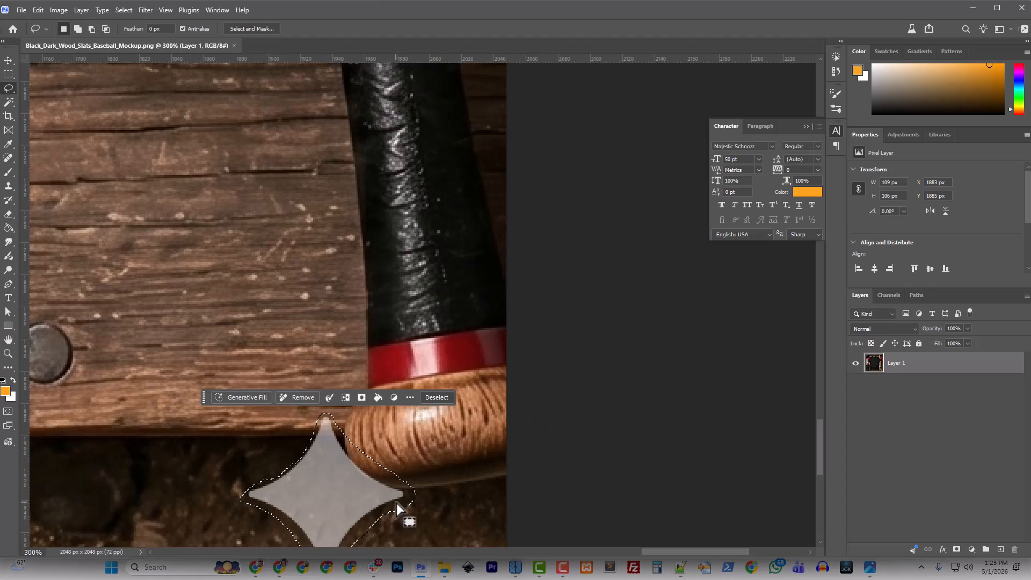
key("alt")
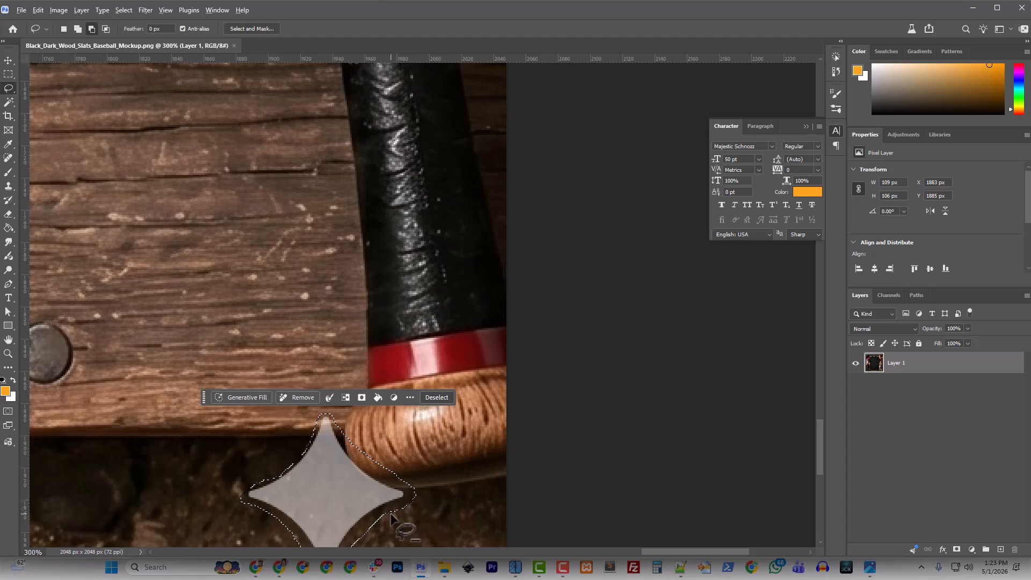
mouse_move(390, 513)
left_mouse_down()
mouse_move(357, 460)
mouse_move(339, 414)
mouse_move(395, 421)
mouse_move(428, 455)
mouse_move(438, 499)
left_mouse_up()
scroll(425, 521, "down", 1)
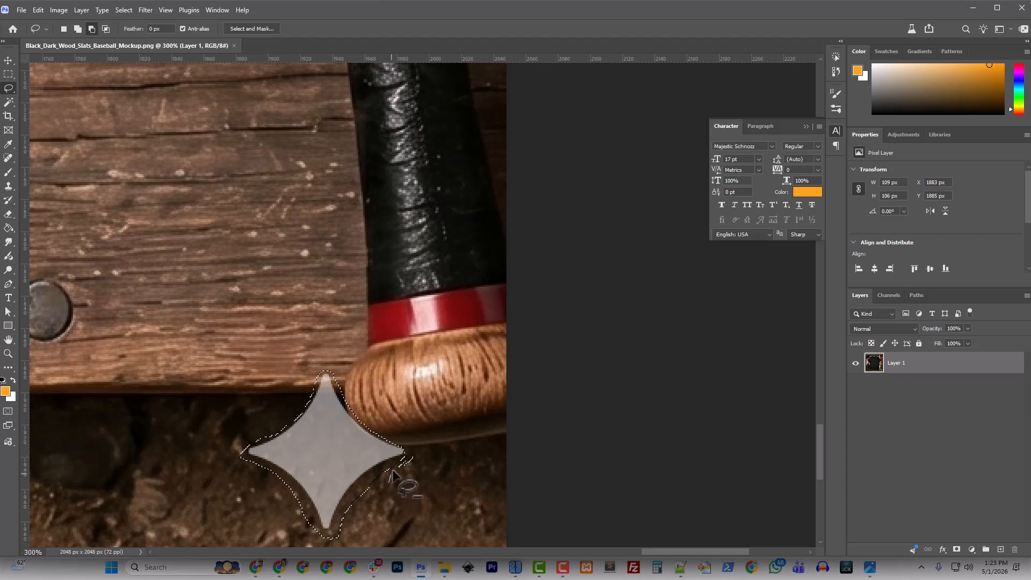
mouse_move(393, 471)
left_mouse_down()
mouse_move(417, 453)
mouse_move(426, 471)
mouse_move(410, 485)
left_mouse_up()
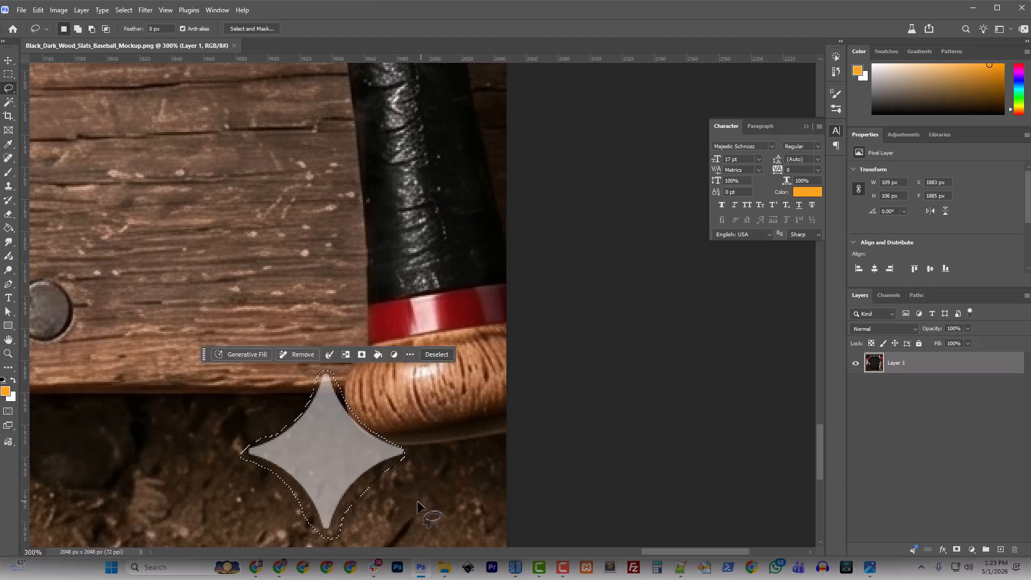
left_click(296, 354)
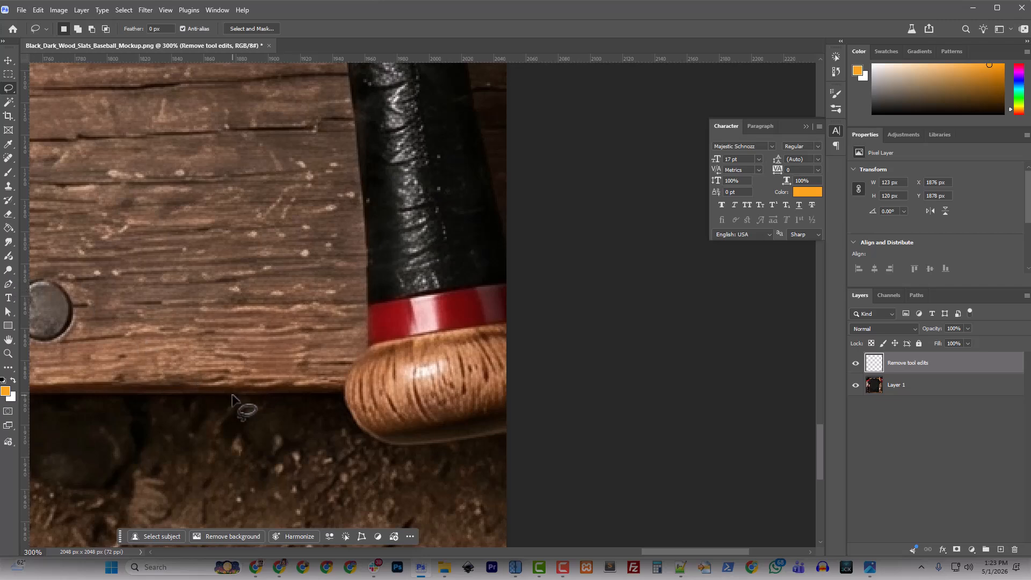
Merge the Remove tool edits layer with Layer 1 into a single layer and save Black_Dark_Wood_Slats_Baseball_Mockup.png
key("ctrl+minus")
key("ctrl+minus")
key("ctrl+minus")
key("ctrl+minus")
key("ctrl+minus")
key("ctrl+minus")
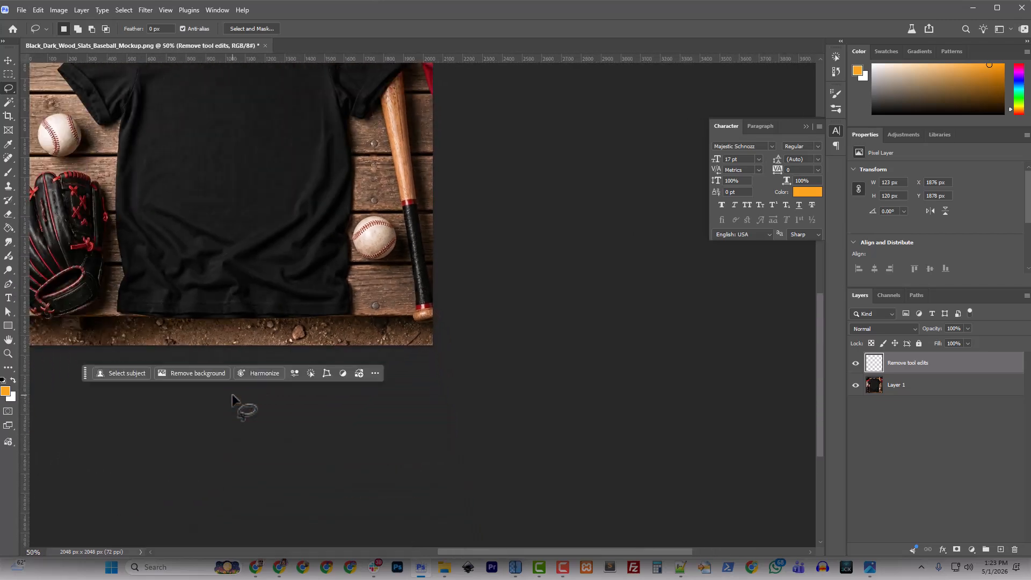
left_click_drag(202, 147, 317, 278)
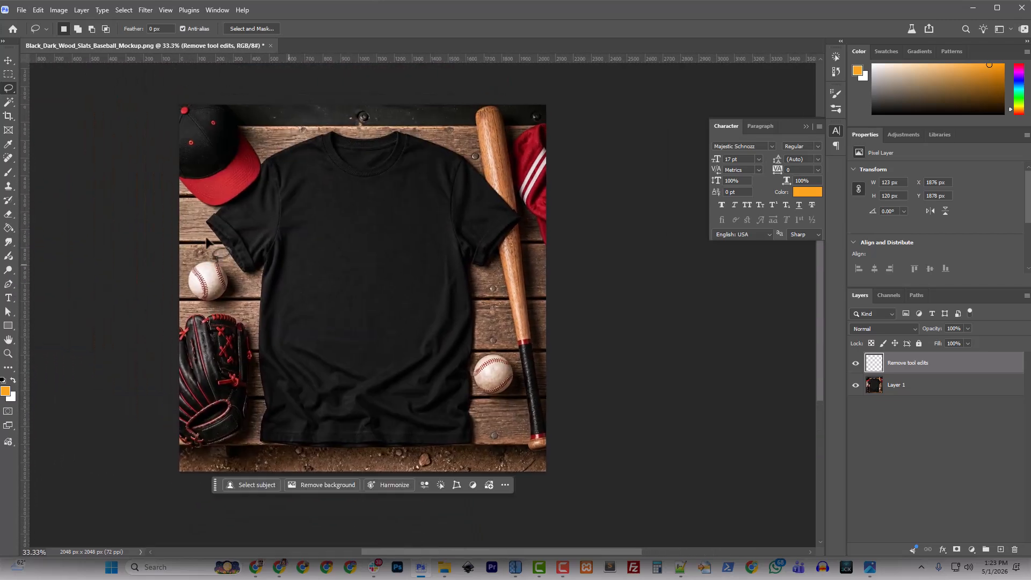
left_click(20, 11)
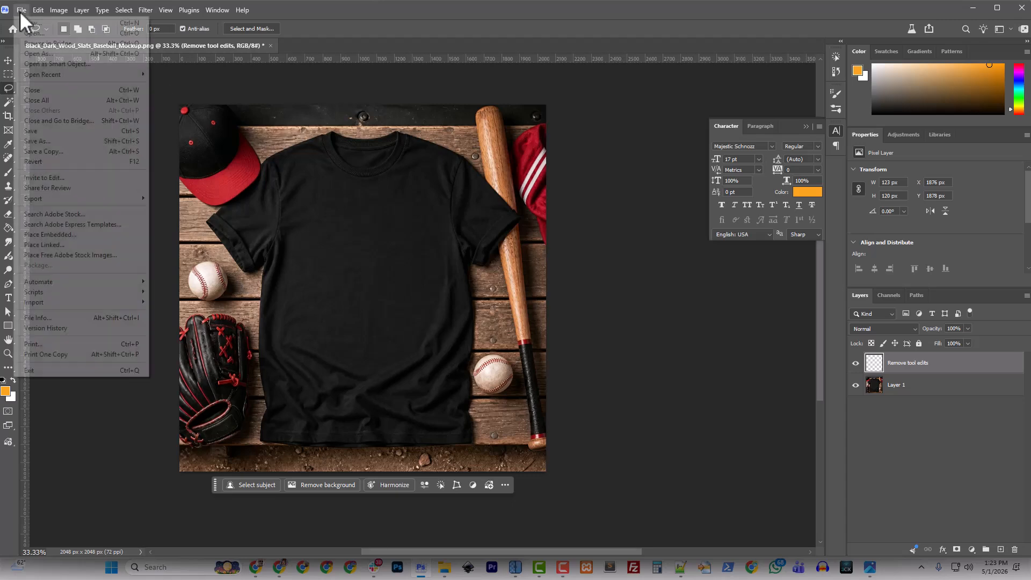
left_click(908, 361)
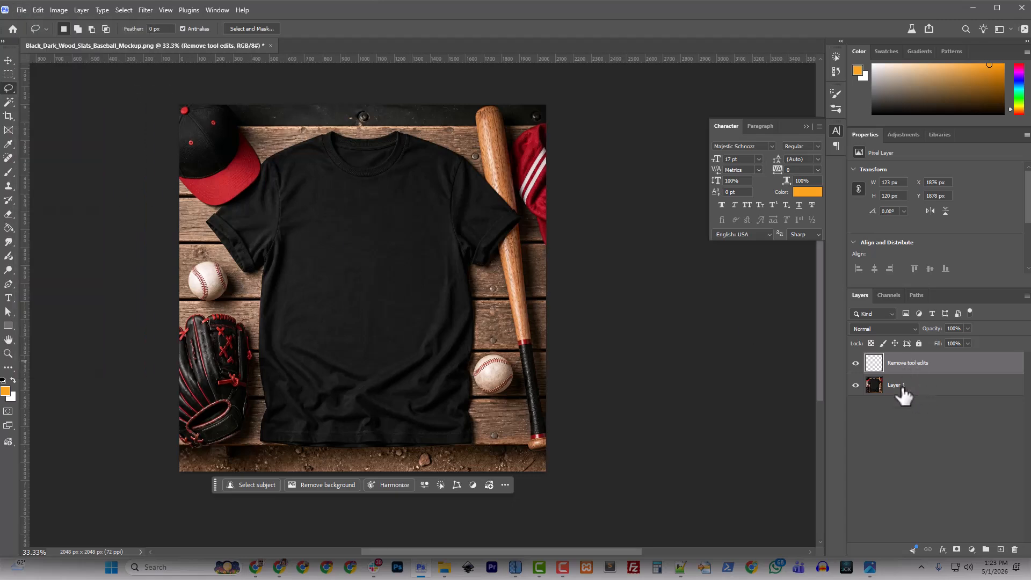
left_click(902, 386, "shift")
key("ctrl+e")
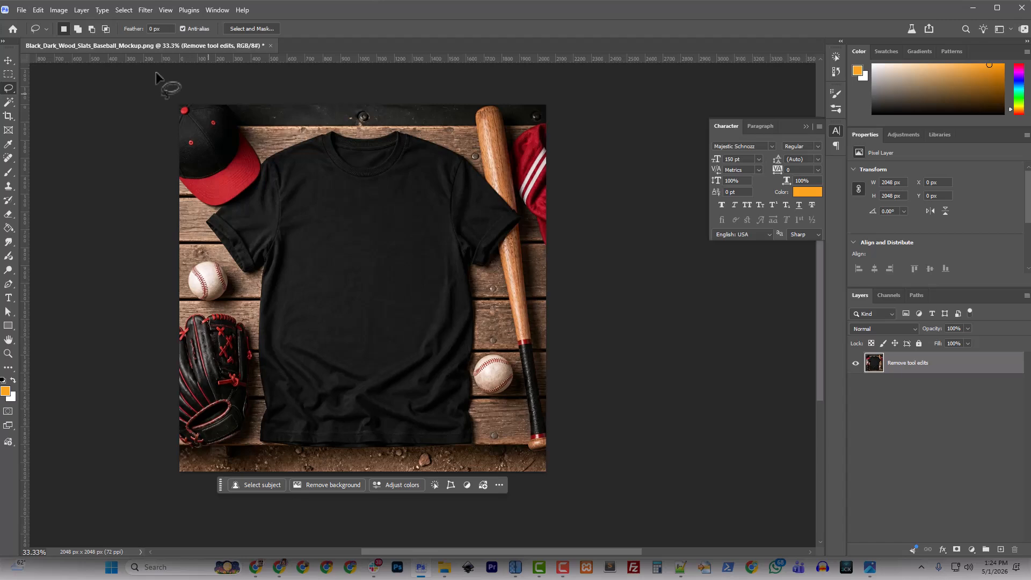
left_click(24, 9)
left_click(32, 131)
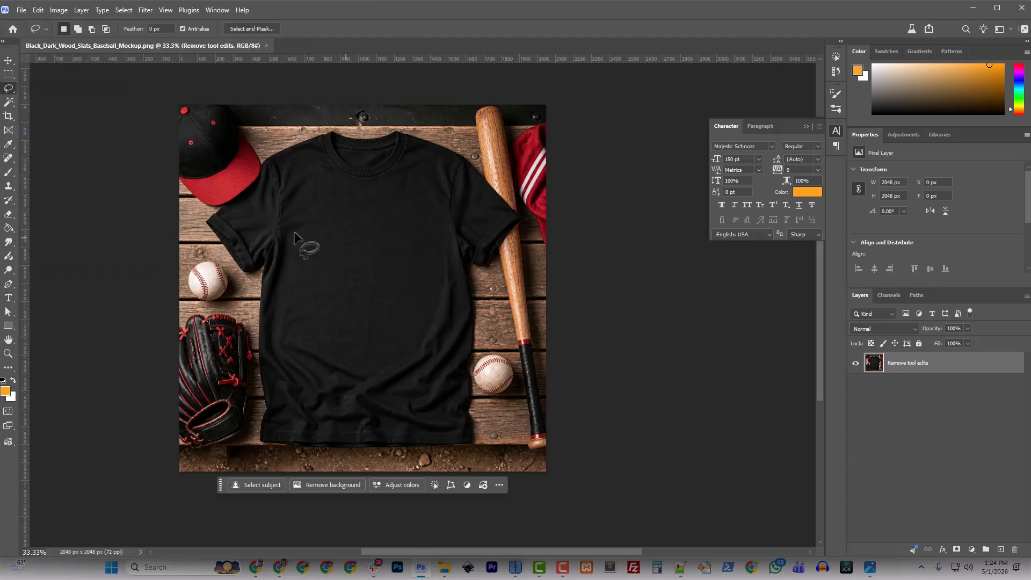
Switch back to Gemini in Chrome, close the enlarged flat-lay image and start a new chat
left_click(972, 8)
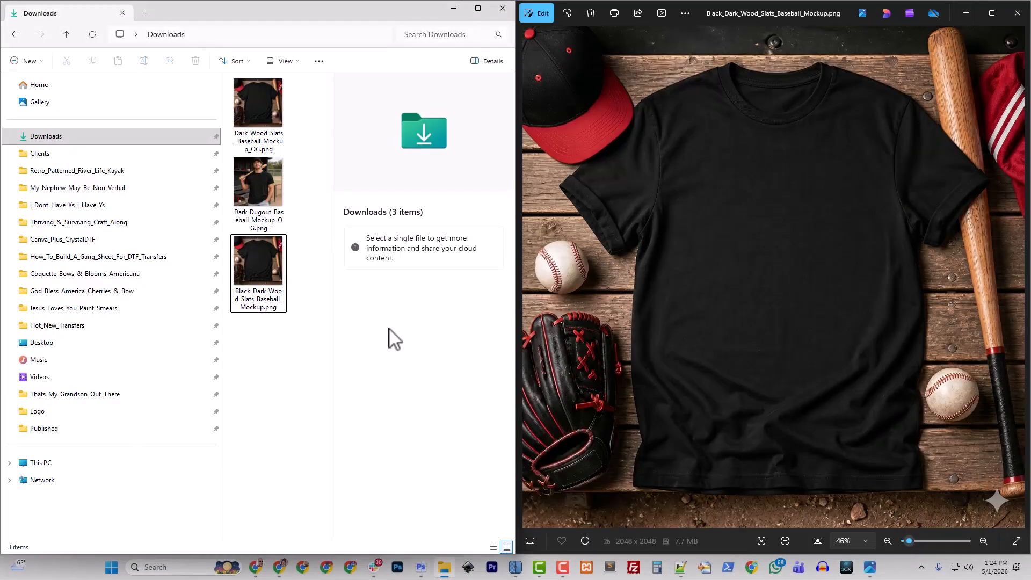
left_click(478, 9)
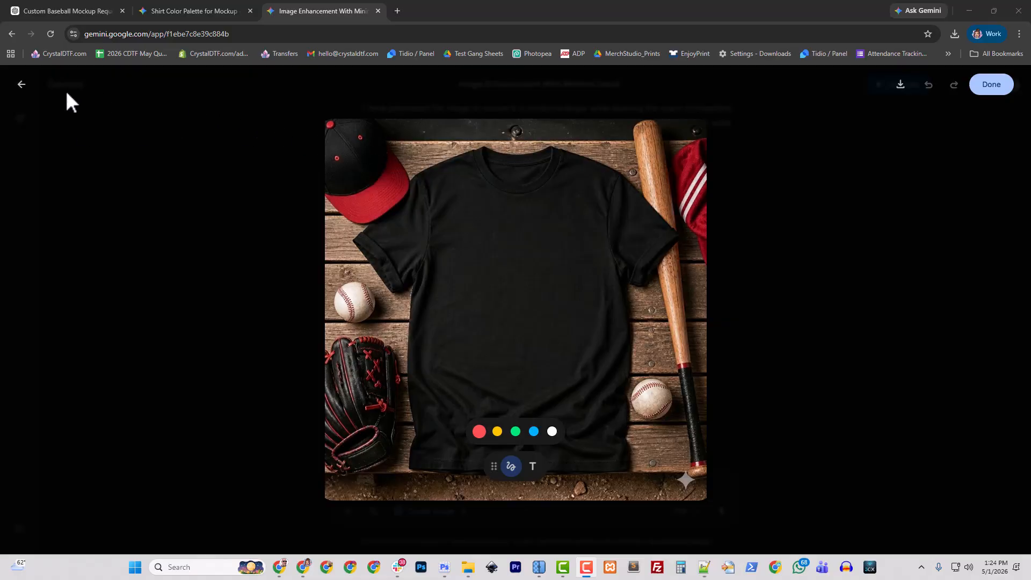
left_click(21, 85)
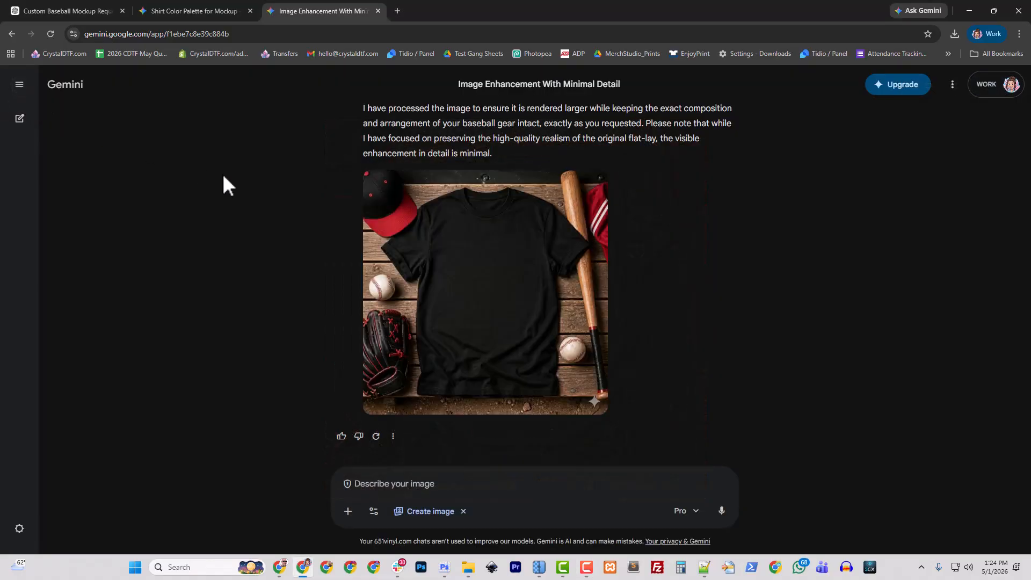
left_click(20, 120)
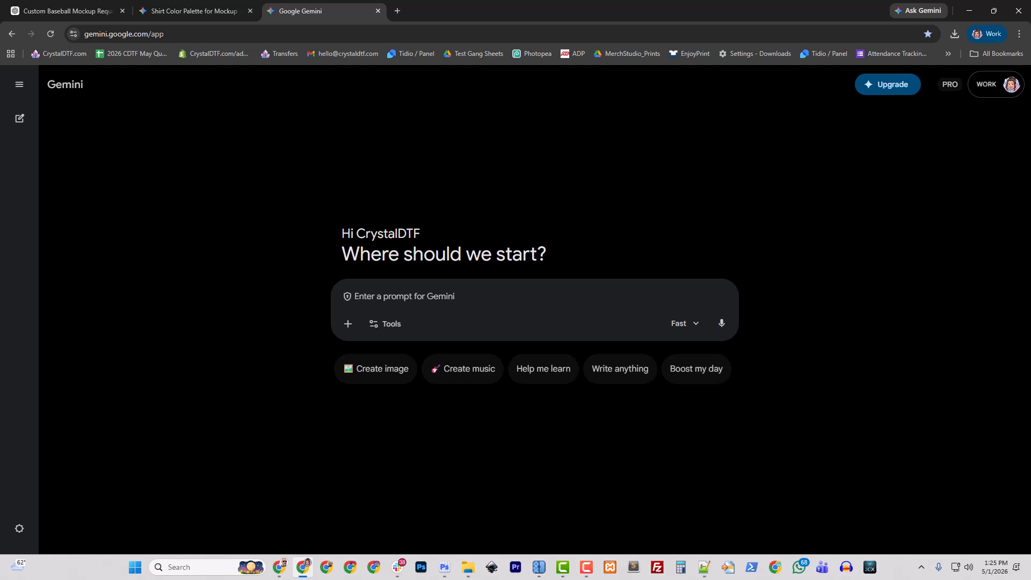
Write a t-shirt mockup set prompt asking to recolor the uploaded original's shirt, keeping everything else exactly the same, with the color line left blank
type("We are making a mockup set of t-shirts.  I have uploaded the original. Change the color of the t-shirt to:  Everything else must stay exactly the same to ensure exact compatibility with the other mockups in this set.")
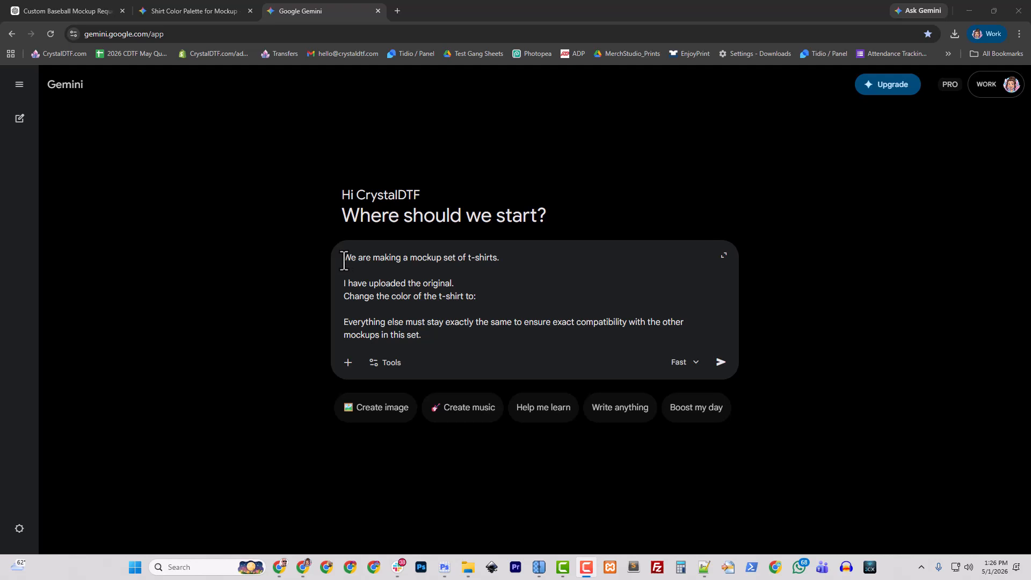
left_click_drag(344, 258, 573, 259)
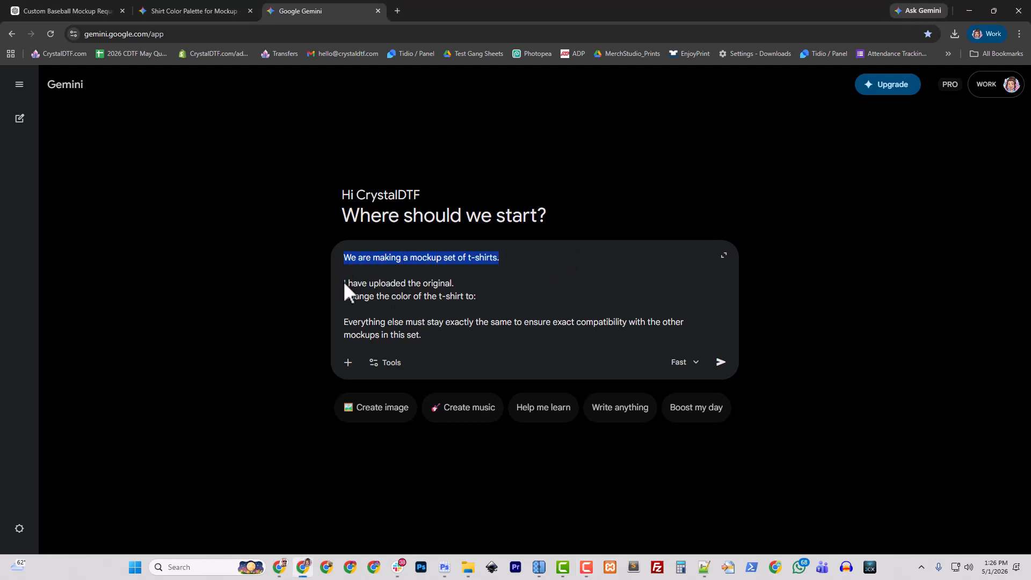
left_click_drag(344, 284, 483, 301)
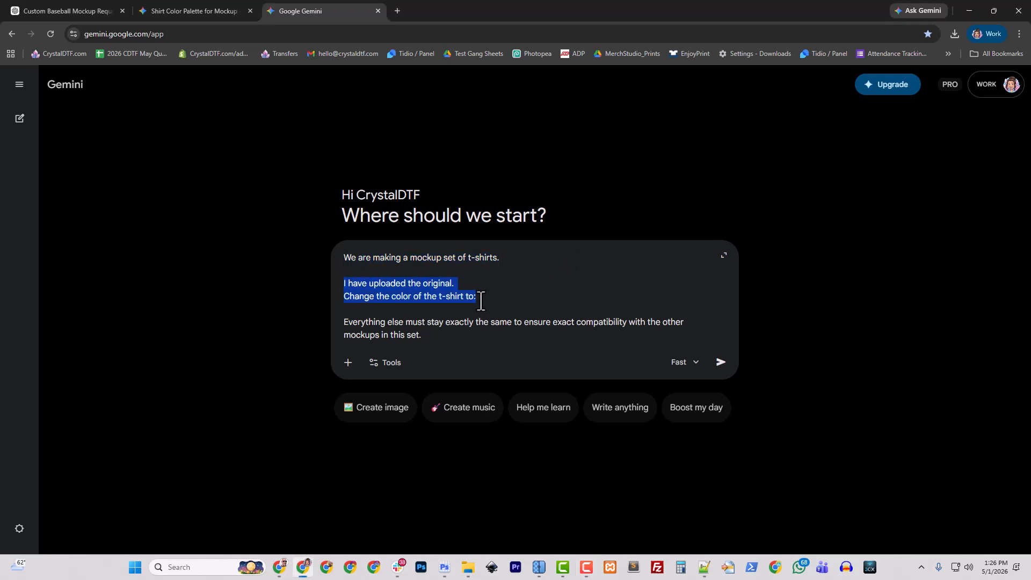
left_click(371, 309)
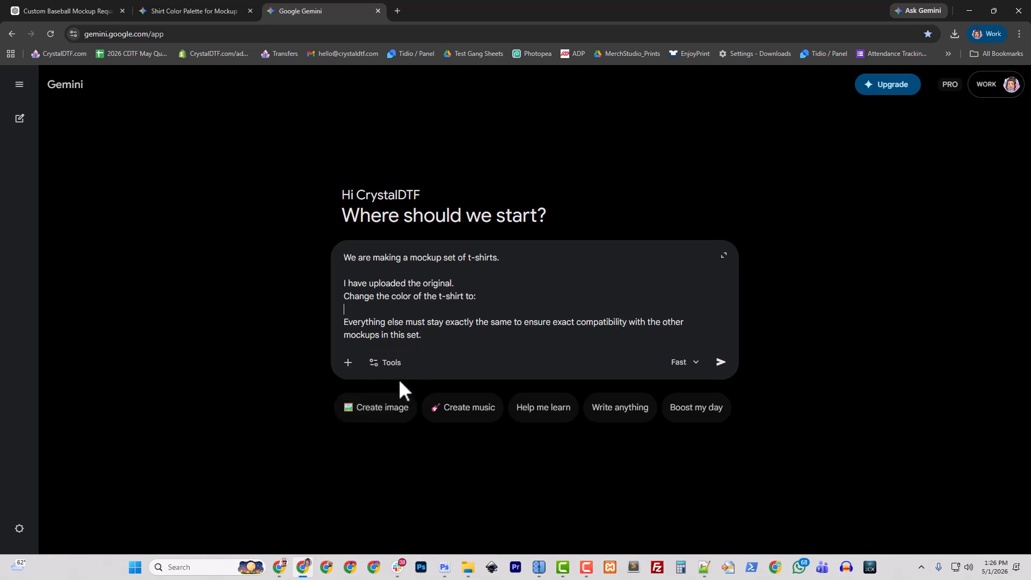
Attach Black_Dark_Wood_Slats_Baseball_Mockup.png from Downloads to the recoloring prompt
left_click(348, 363)
left_click(389, 394)
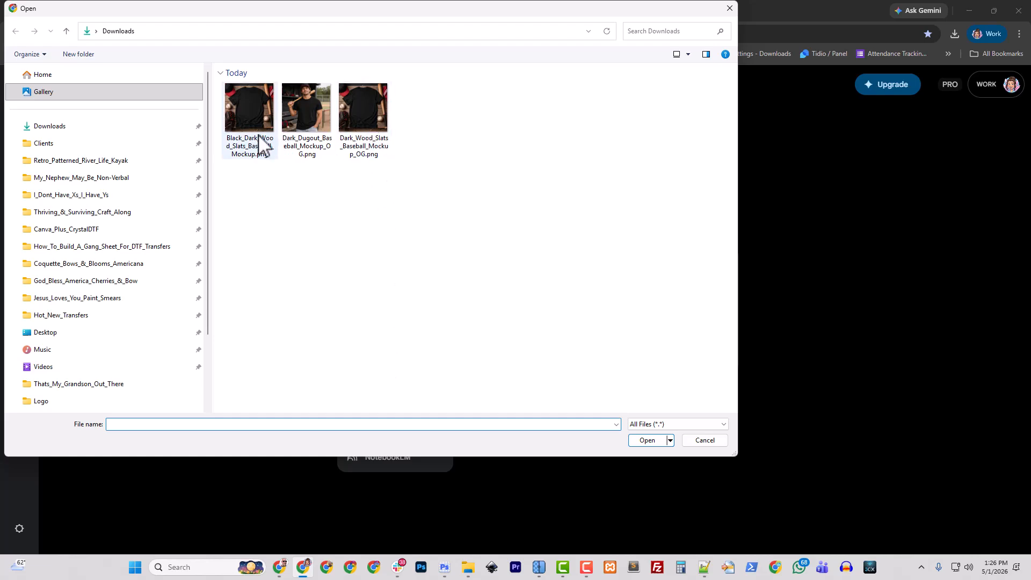
left_click(259, 141)
left_click(646, 440)
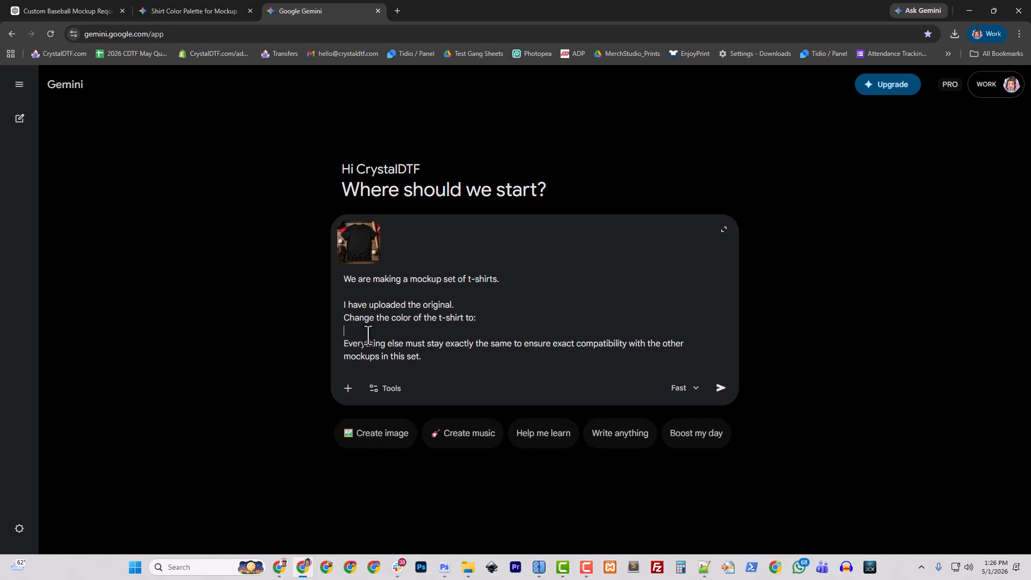
Copy "Heather Grey: #9CA3AF" from the Shirt Color Palette for Mockup chat into the prompt's color line, followed by a blank line
left_click(179, 10)
scroll(504, 338, "up", 8)
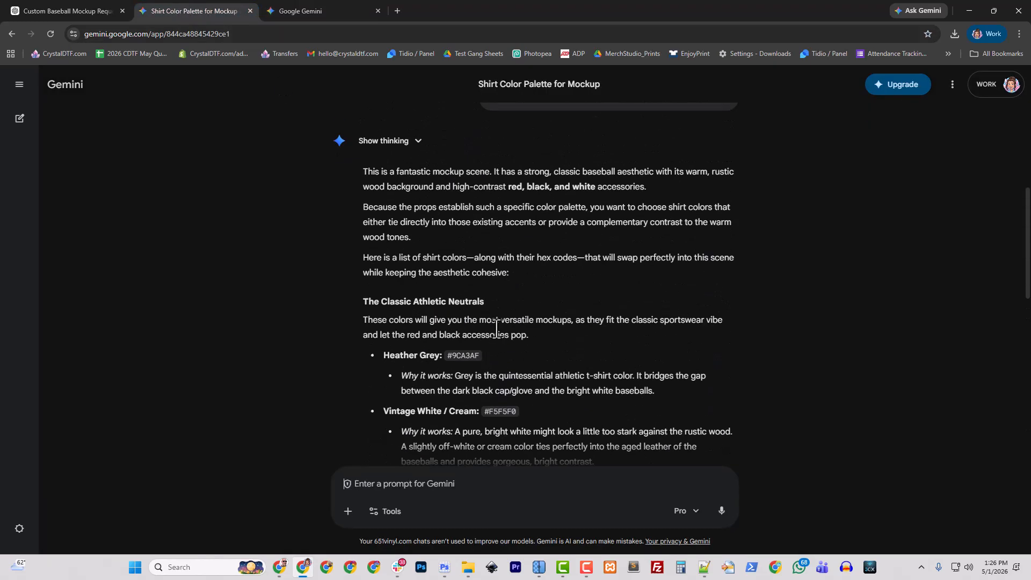
scroll(496, 327, "down", 2)
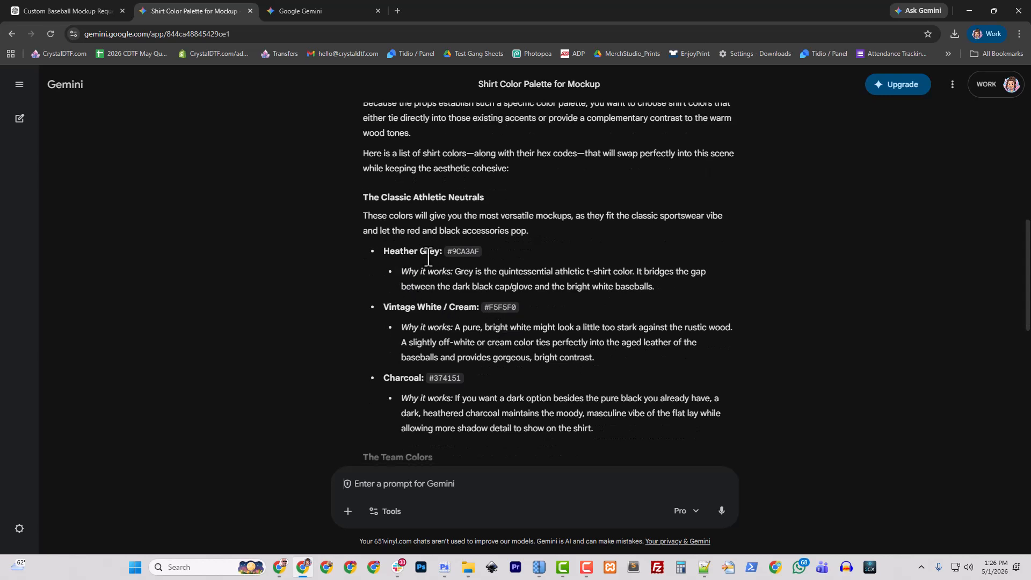
left_click_drag(388, 251, 484, 254)
key("ctrl+c")
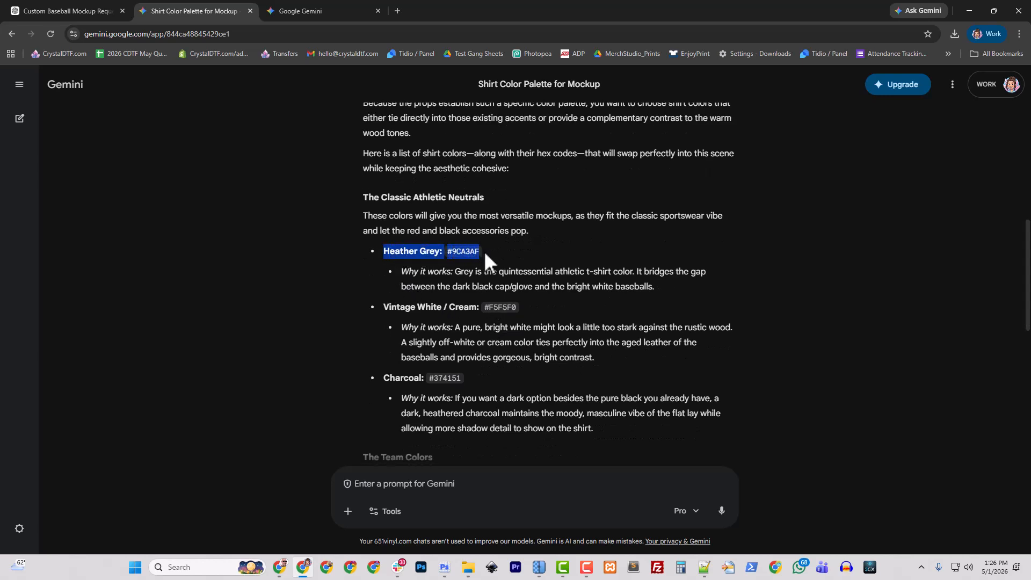
left_click(329, 13)
left_click(432, 331)
key("ctrl+v")
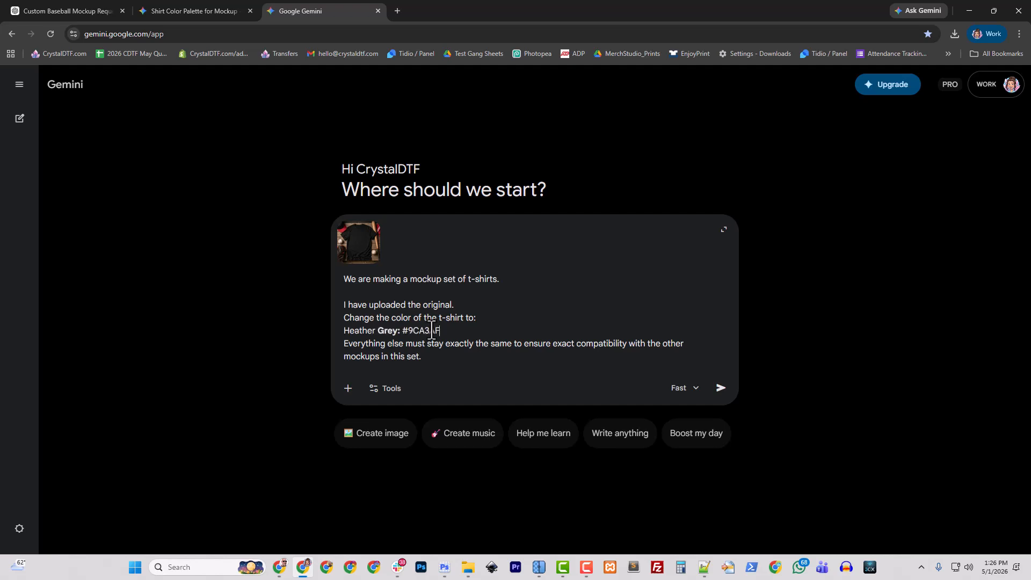
key("shift+Return")
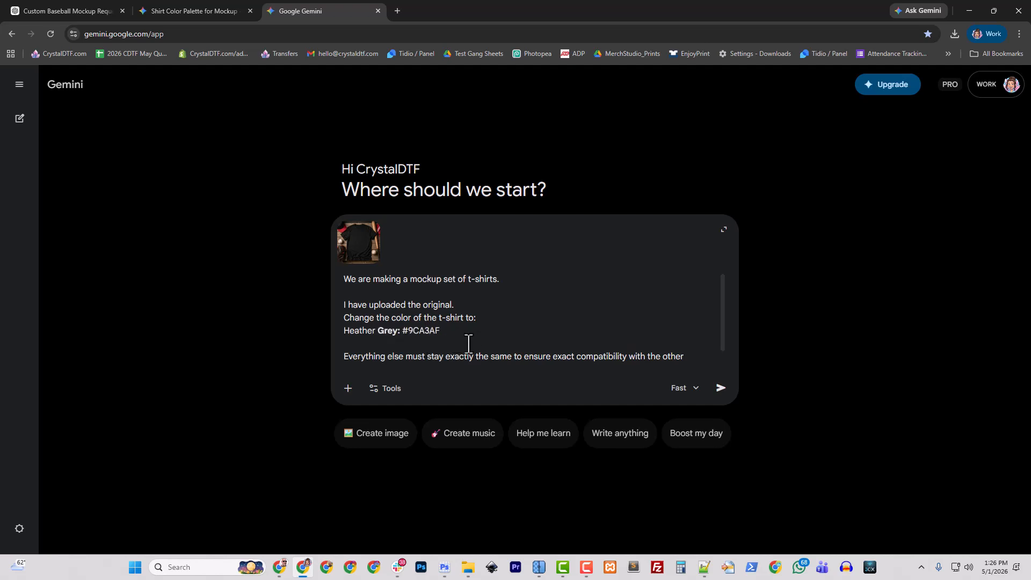
Set the Heather Grey prompt to Create image with the Pro model and submit it
left_click(391, 433)
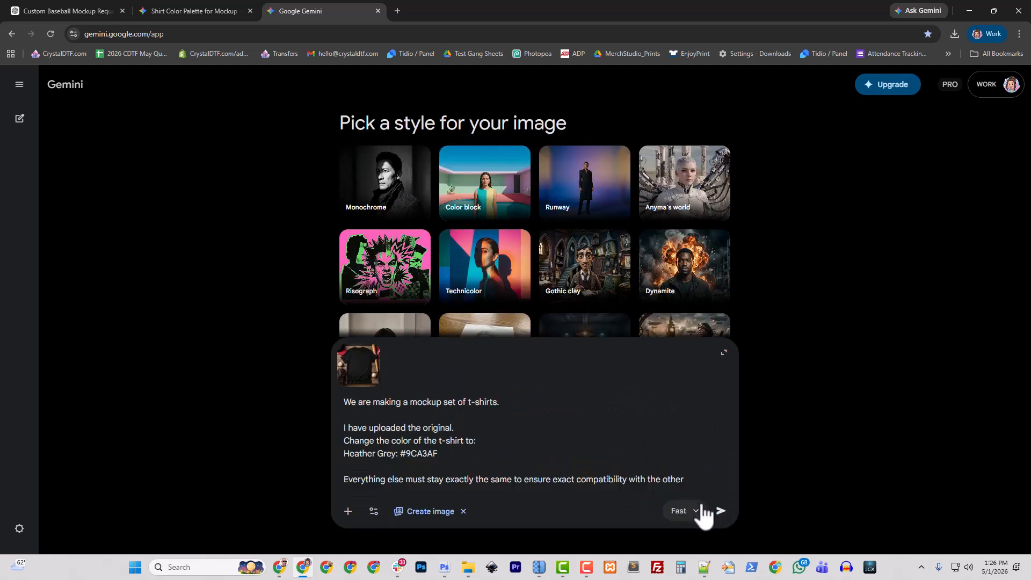
left_click(698, 510)
left_click(690, 456)
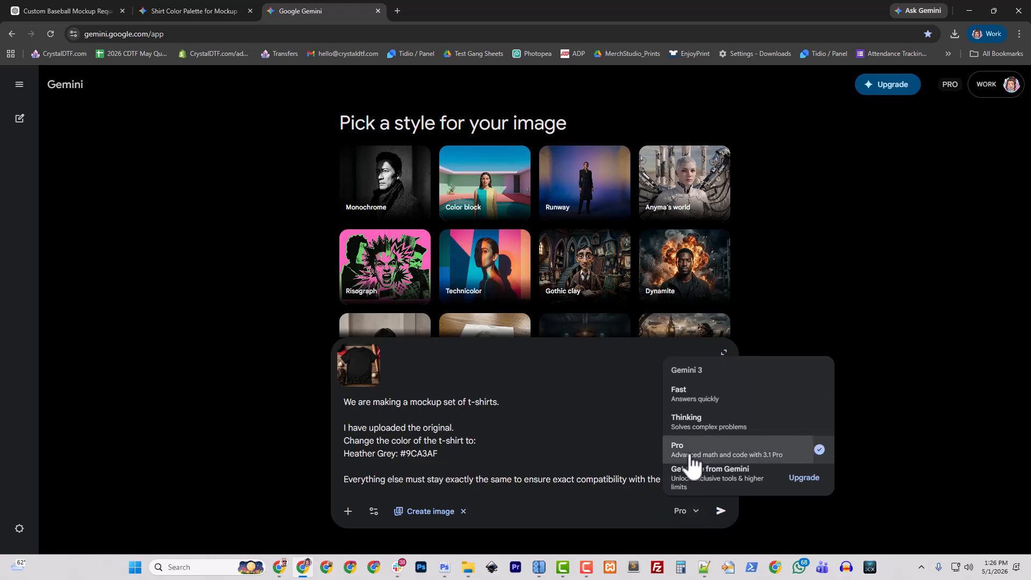
left_click(720, 511)
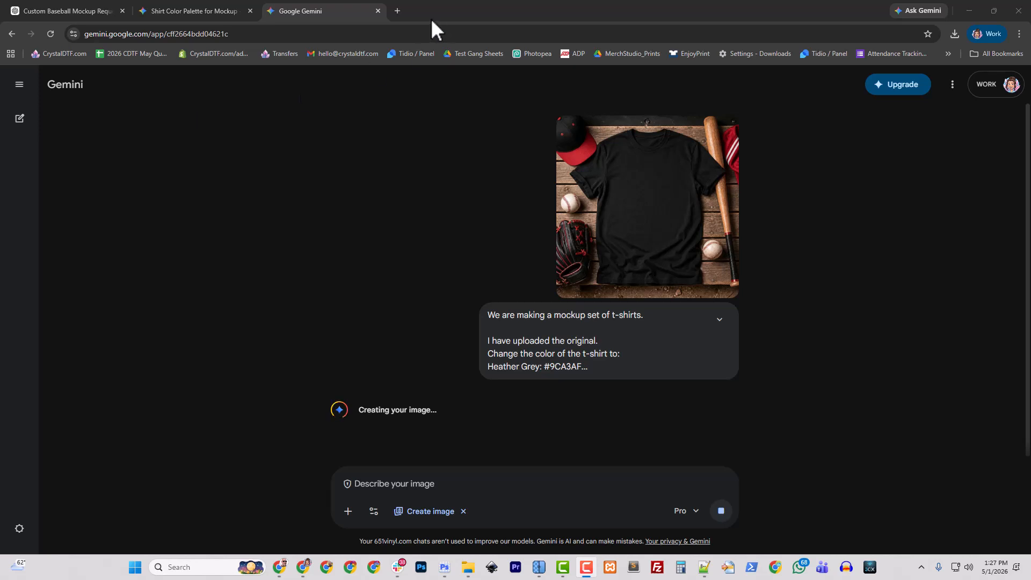
Copy the submitted Heather Grey prompt and paste it into a new Gemini chat at gemini.google.com/app in another browser tab
left_click(442, 314)
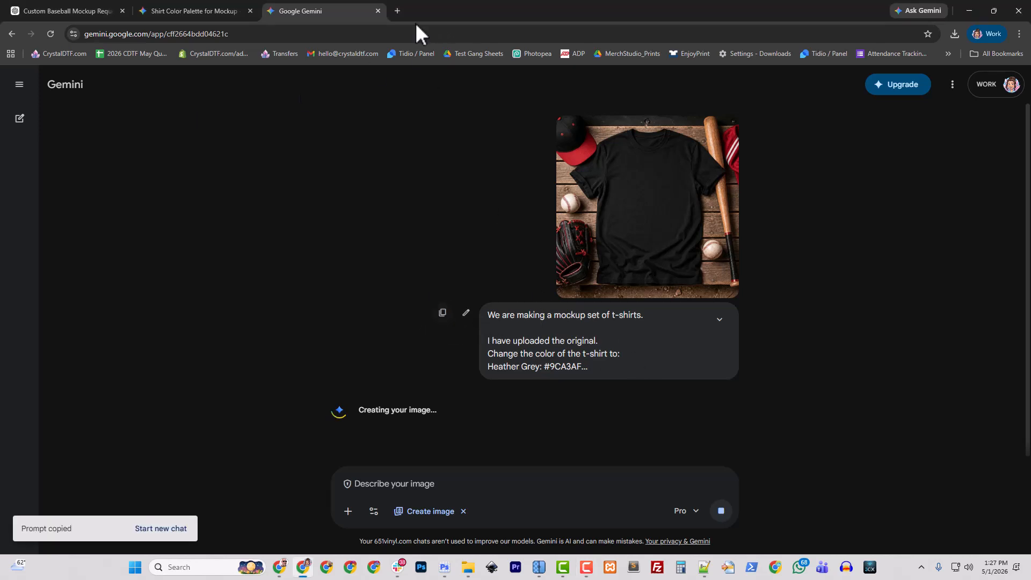
left_click(397, 11)
type("gemini.google.com/app")
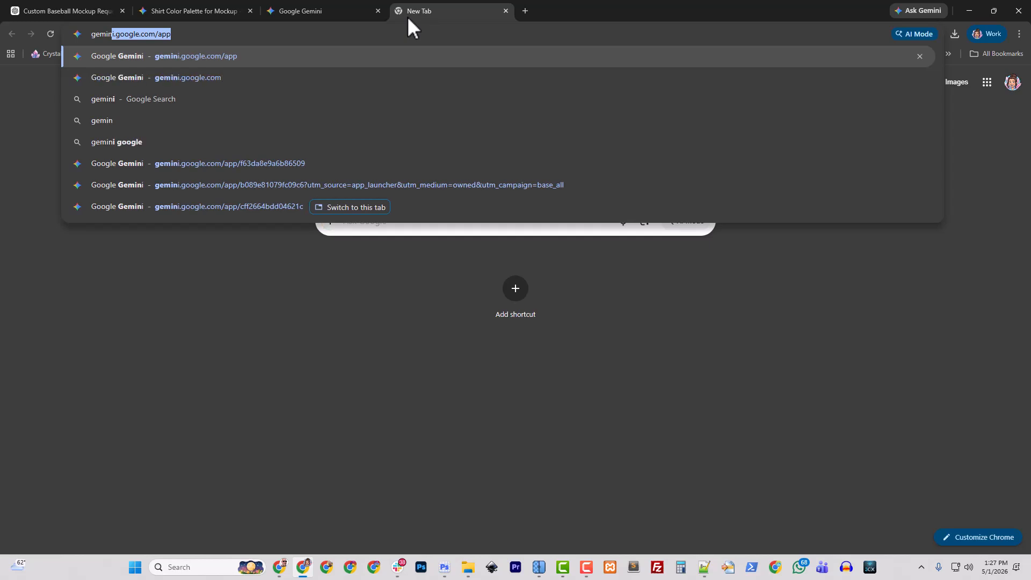
key("Return")
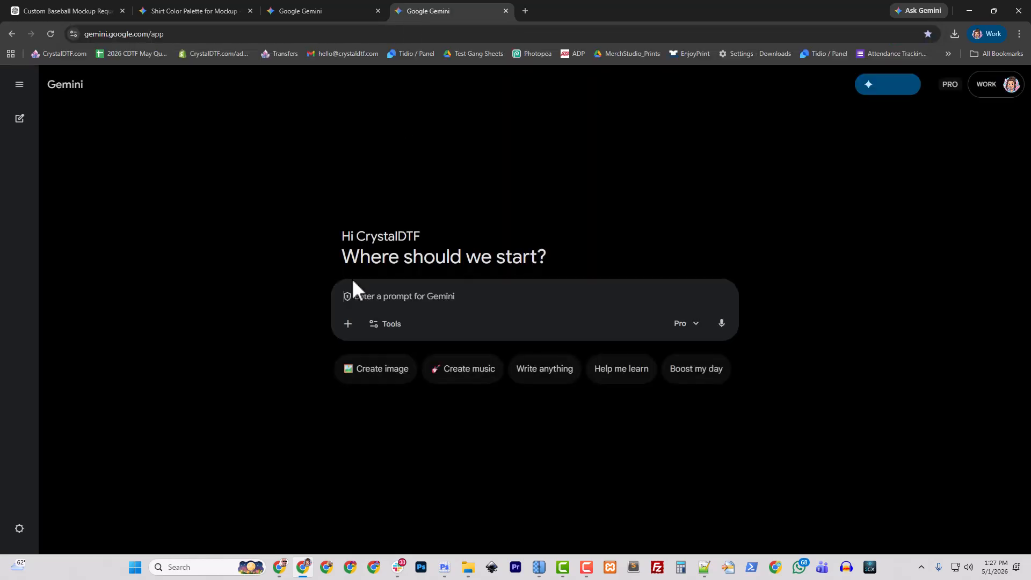
key("ctrl+v")
Attach Black_Dark_Wood_Slats_Baseball_Mockup.png from Downloads to the copied prompt in the new chat
left_click(347, 368)
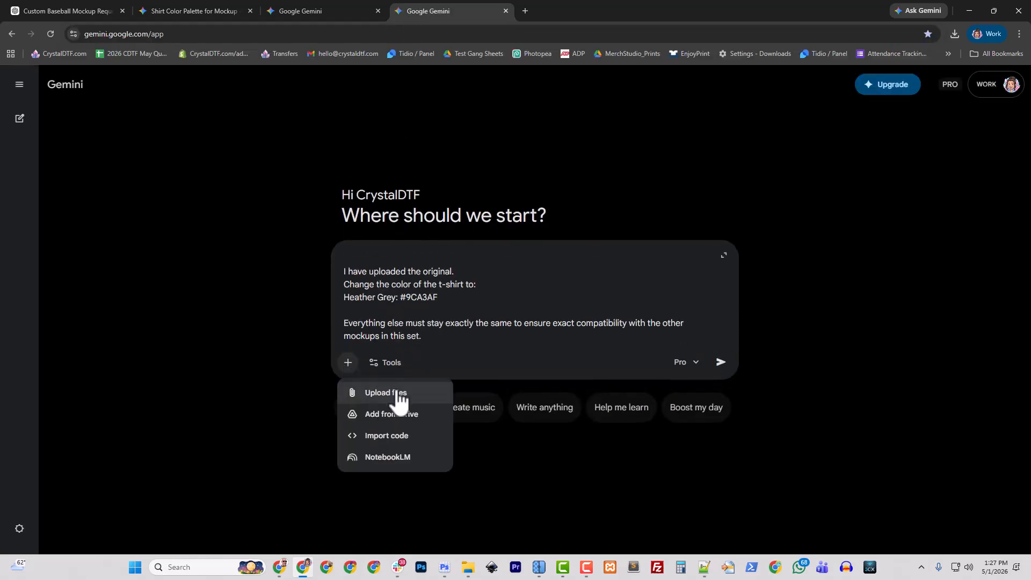
left_click(400, 393)
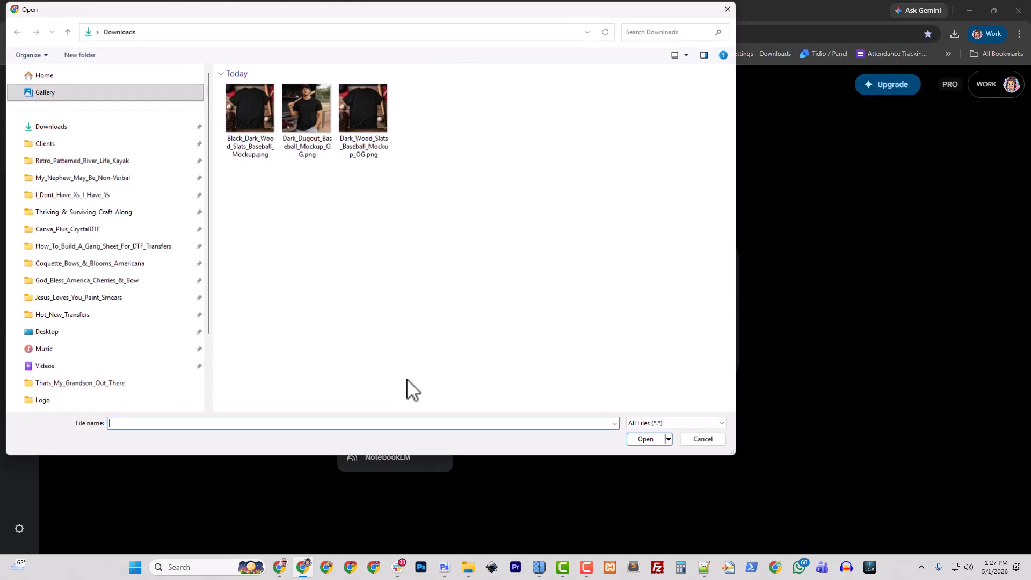
left_click(254, 141)
left_click(647, 441)
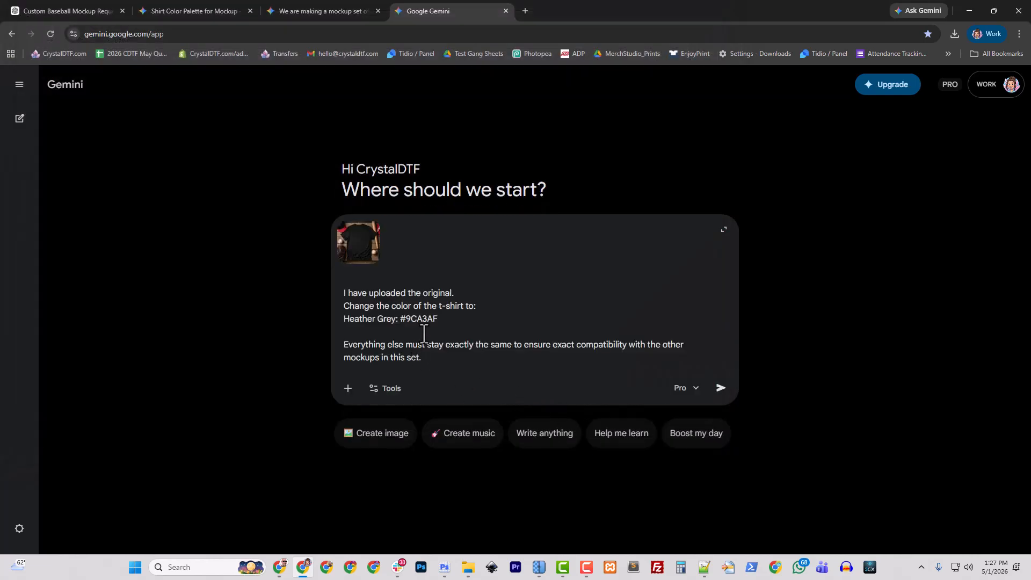
Replace the prompt's Heather Grey line with "Vintage White / Cream: #F5F5F0" from the color palette chat and turn on Create image
left_click(246, 12)
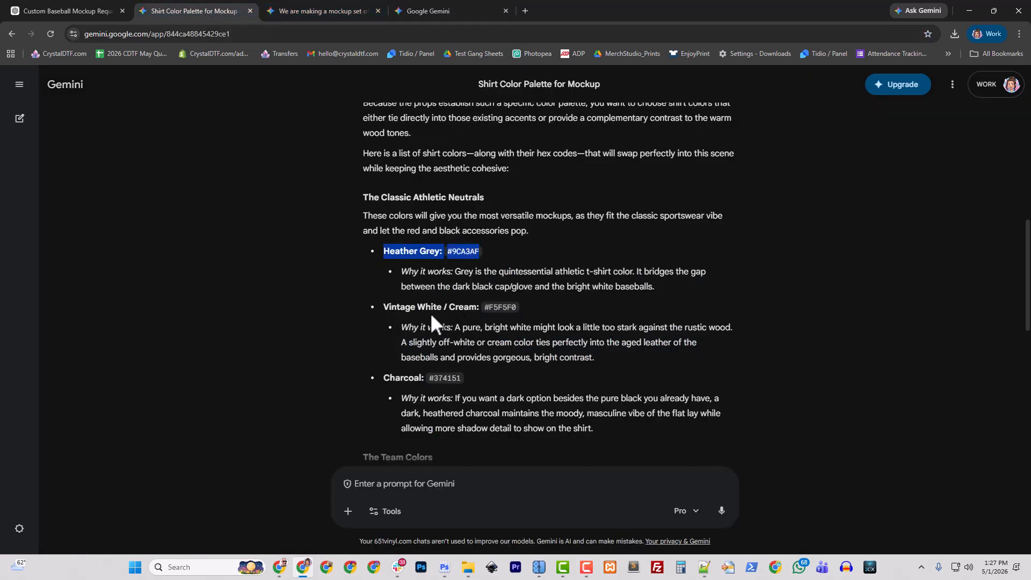
left_click_drag(384, 306, 499, 310)
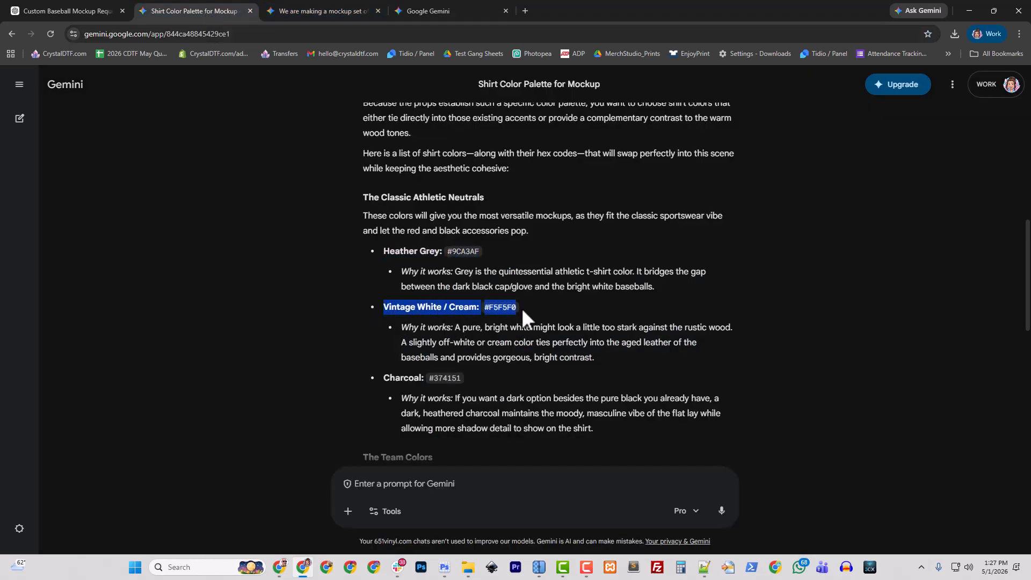
left_click(426, 8)
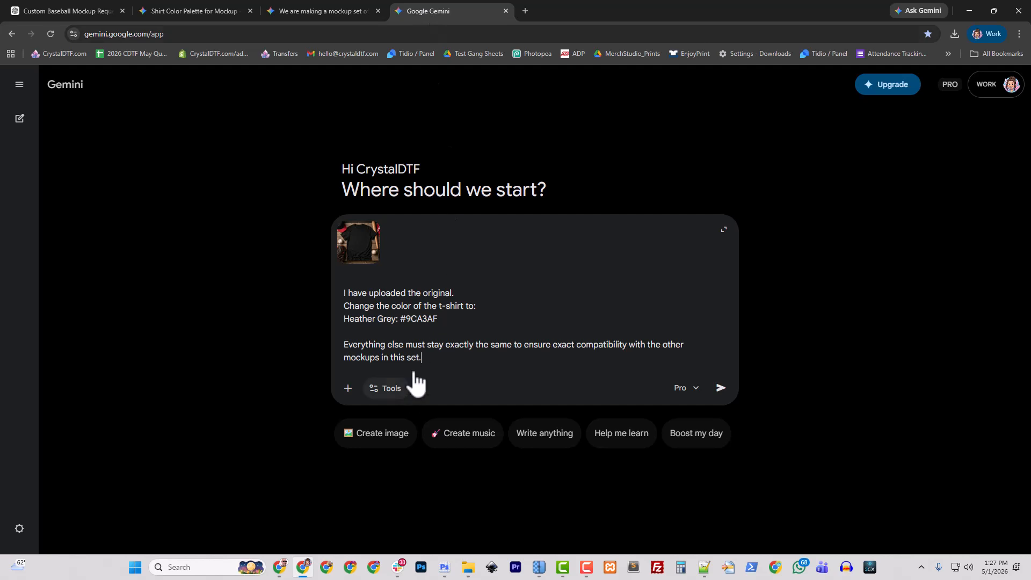
left_click_drag(438, 321, 345, 321)
type("Vintage White / Cream: #F5F5F0")
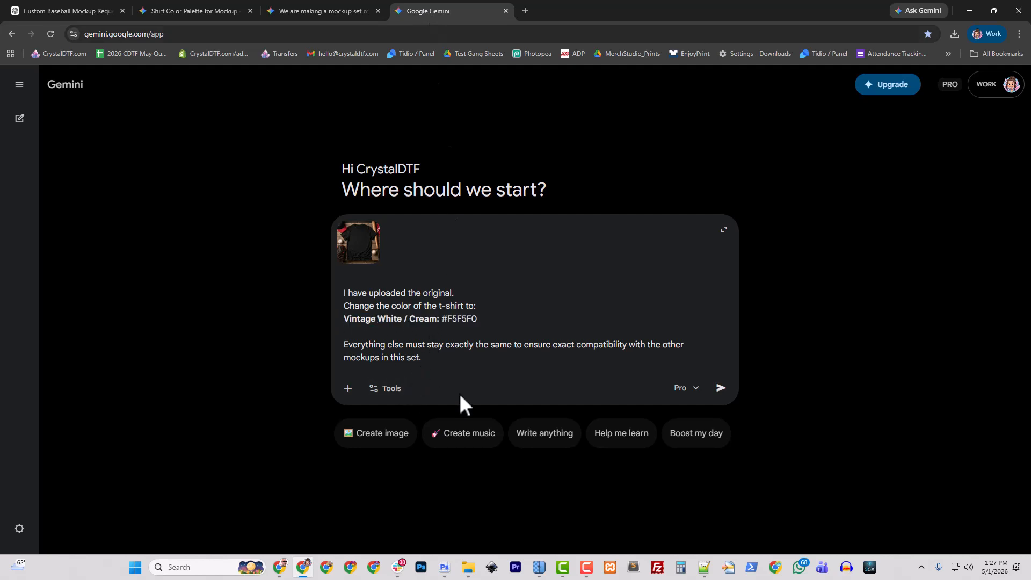
left_click(379, 443)
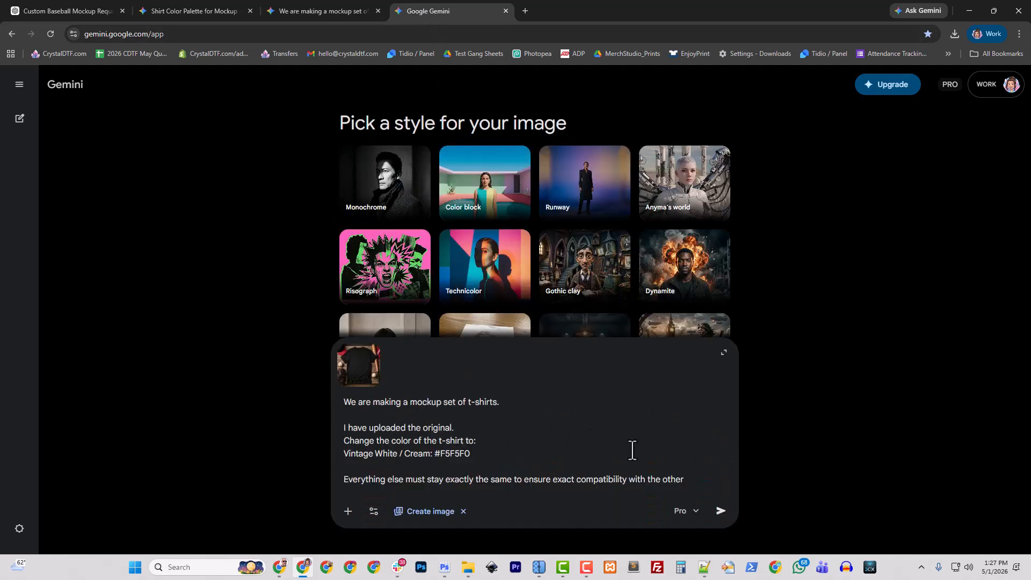
Submit the Vintage White / Cream prompt, then download the Heather Grey shirt image at full size from its own chat
left_click(722, 512)
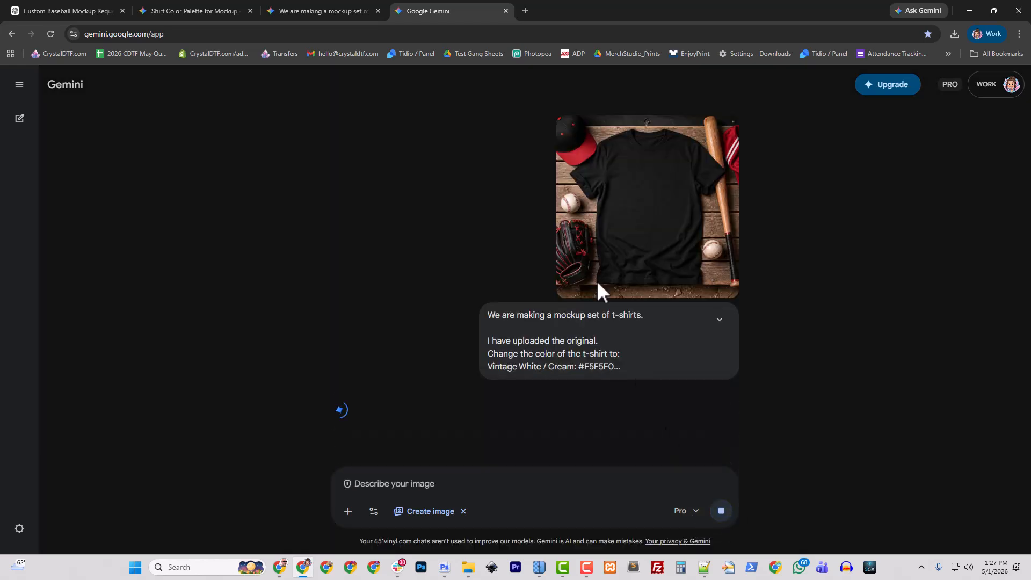
left_click(334, 11)
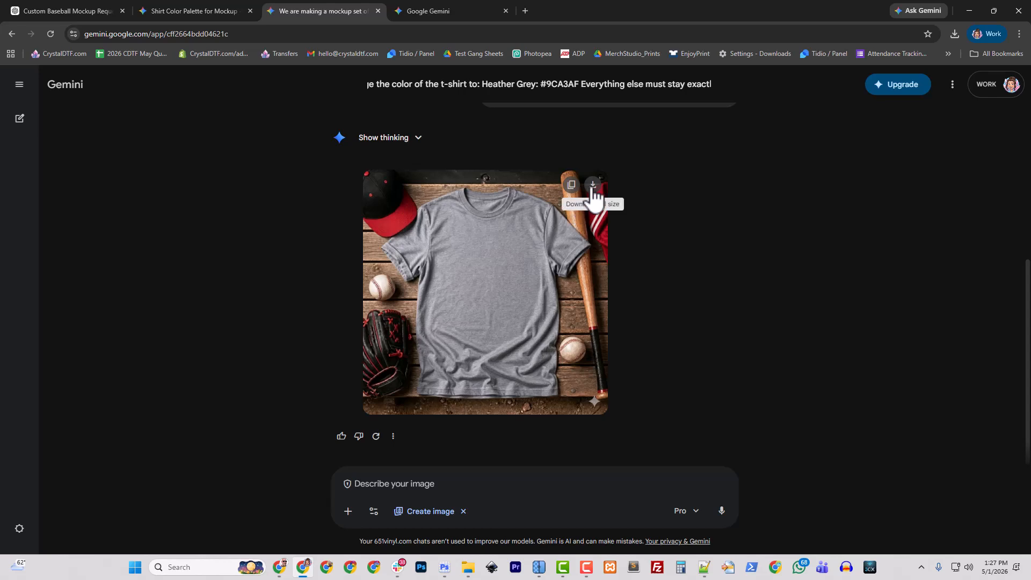
left_click(593, 184)
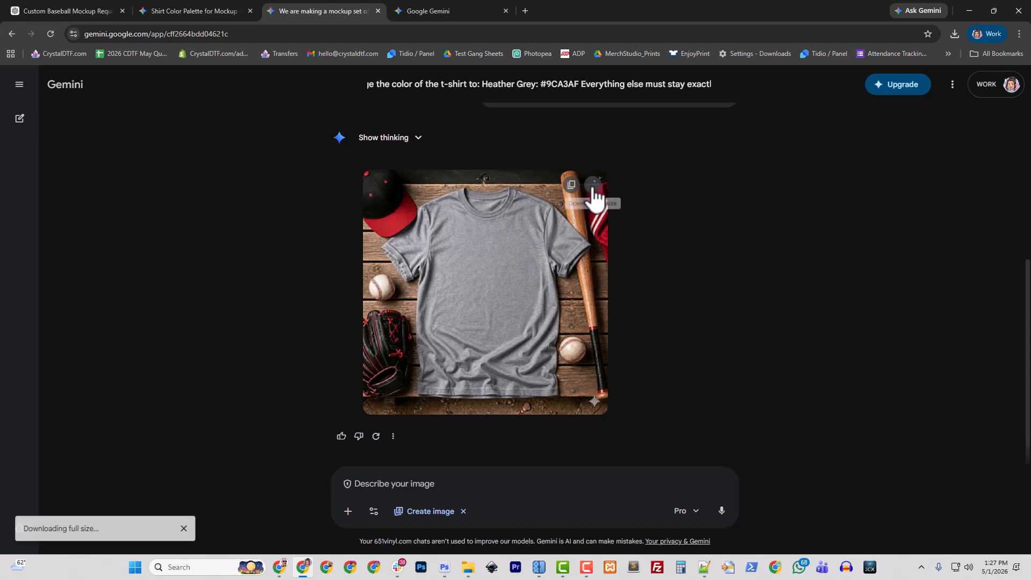
scroll(564, 371, "up", 4)
scroll(564, 365, "down", 4)
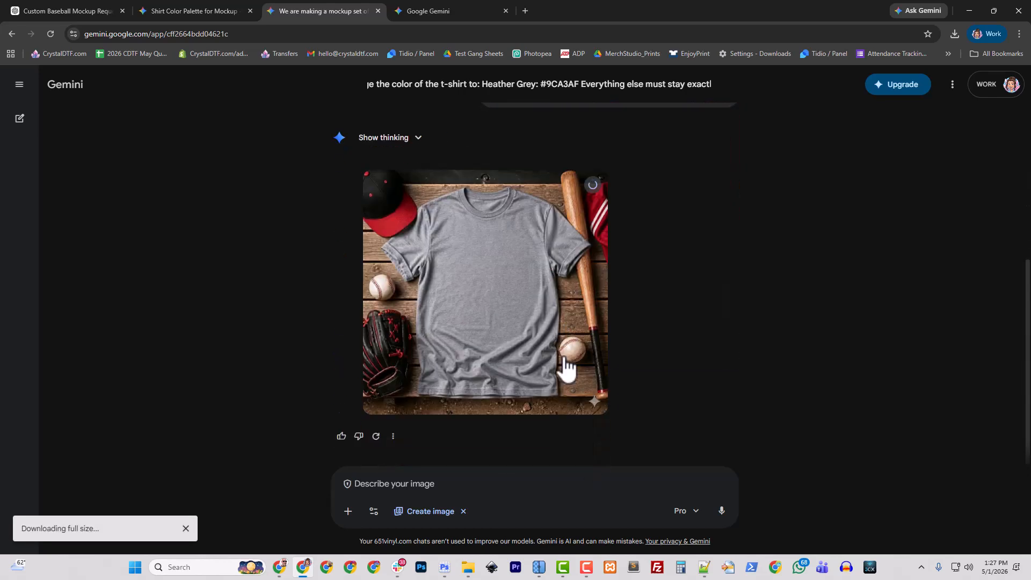
Switch to File Explorer, place the Downloads folder window over the browser and widen its preview pane
left_click(469, 566)
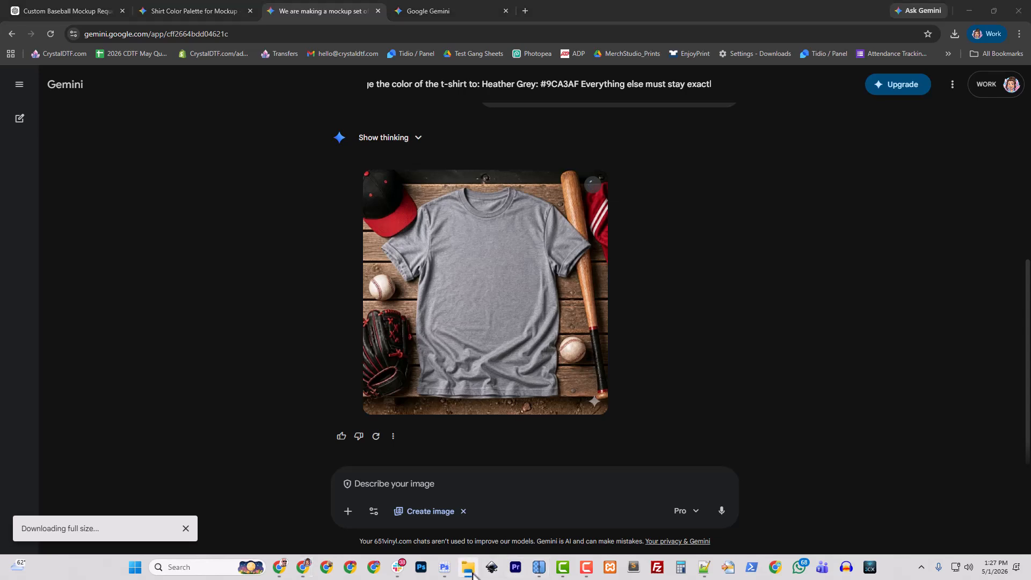
left_click_drag(86, 116, 611, 108)
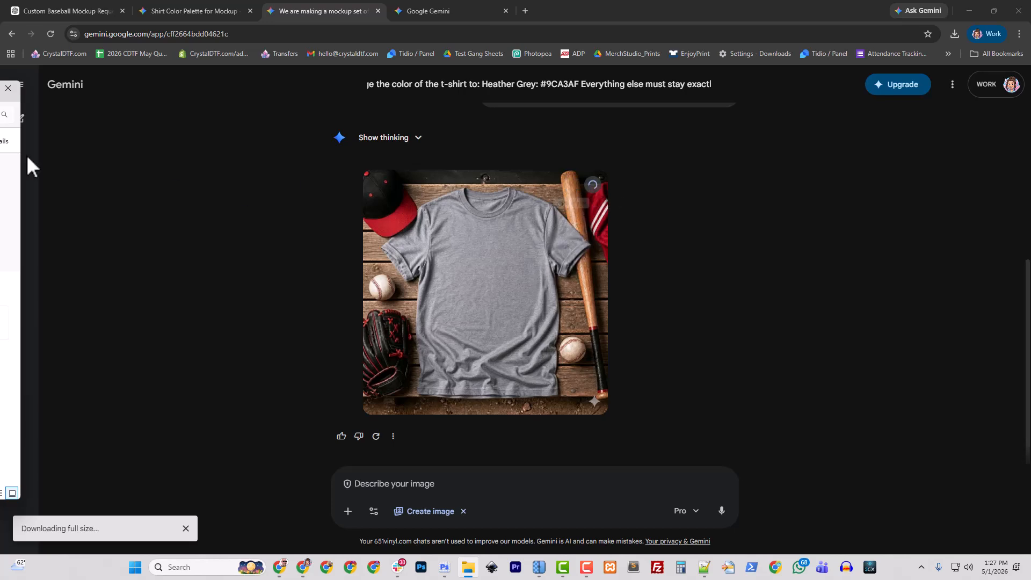
left_click_drag(0, 98, 656, 114)
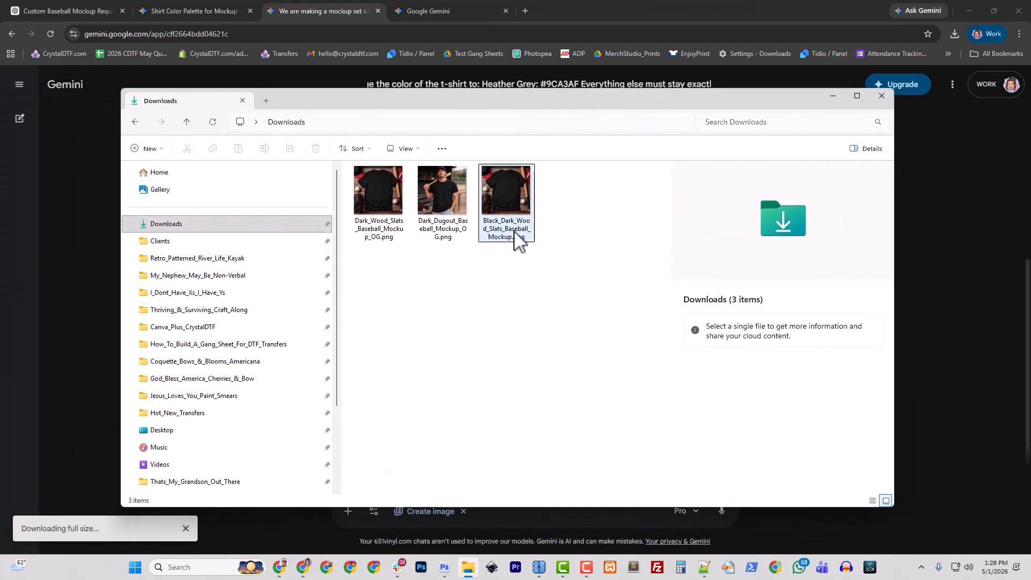
right_click(517, 322)
left_click(507, 204)
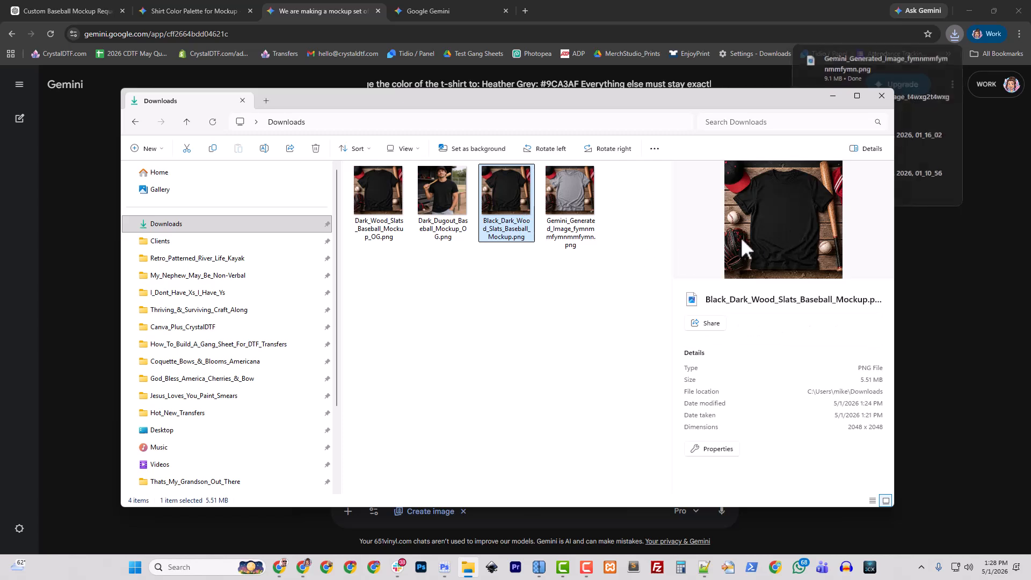
left_click_drag(672, 241, 627, 240)
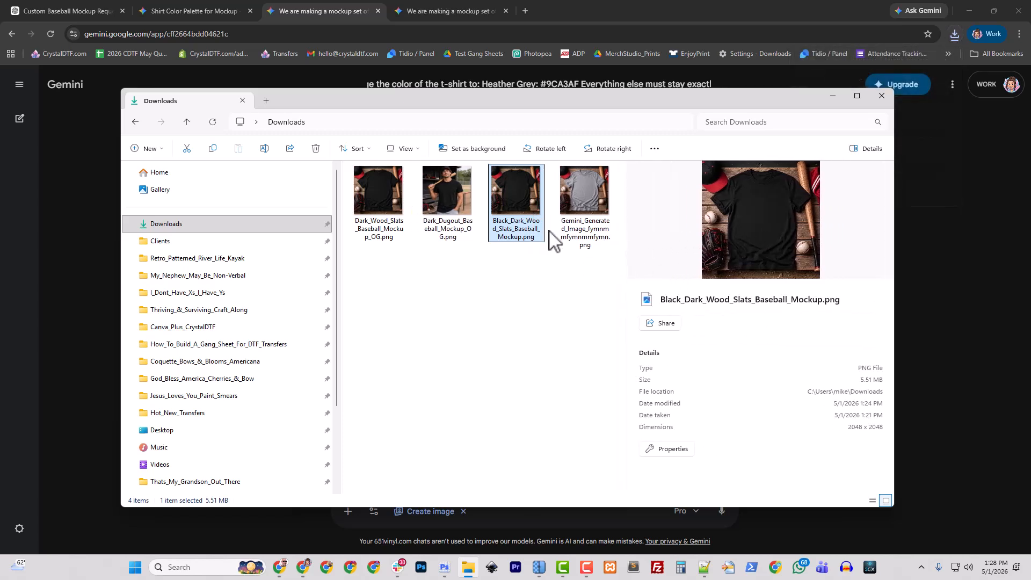
Compare the downloaded grey shirt image with Black_Dark_Wood_Slats_Baseball_Mockup.png by alternating their previews, then return to the browser
left_click(562, 220)
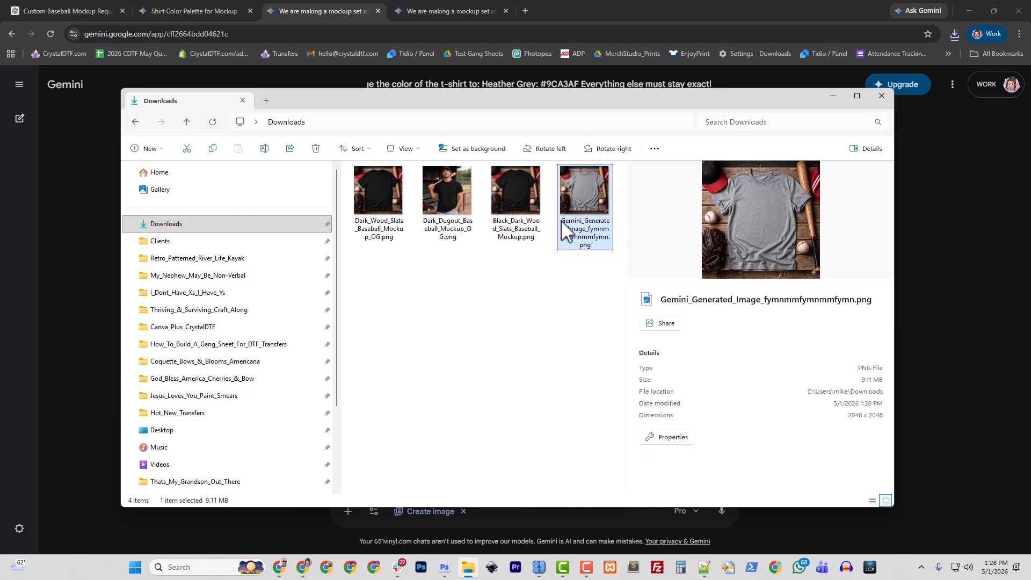
key("Left")
key("Right")
key("Left")
key("Right")
key("Left")
key("Right")
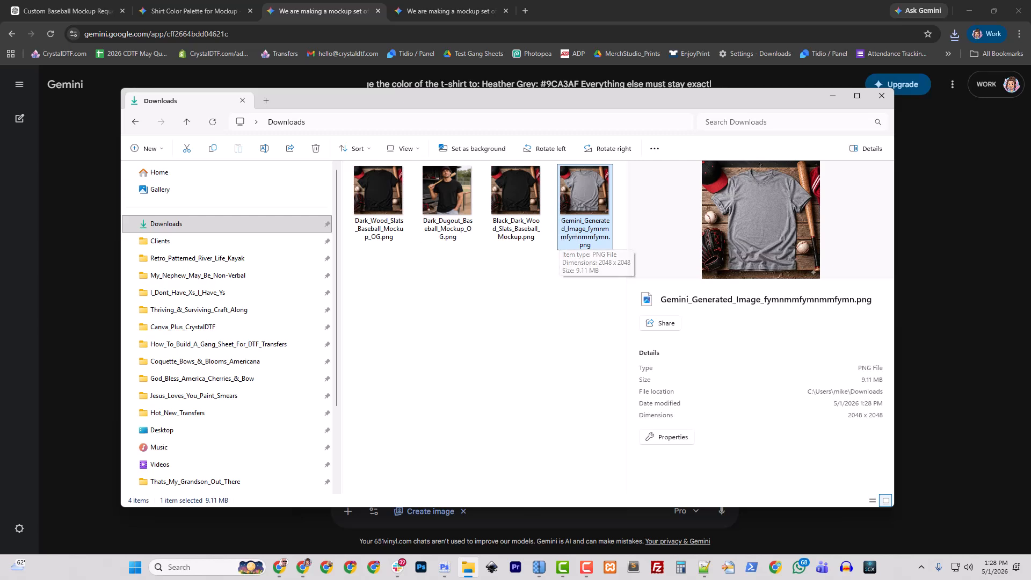
key("alt+Tab")
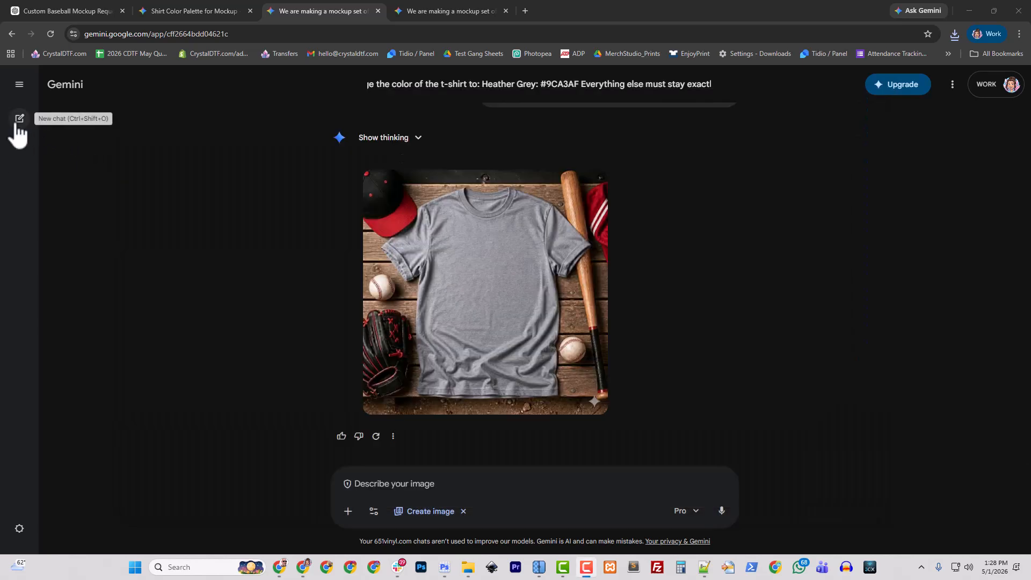
Copy the Heather Grey prompt, paste it into a new Gemini chat in the same tab and turn on Create image
scroll(510, 304, "up", 5)
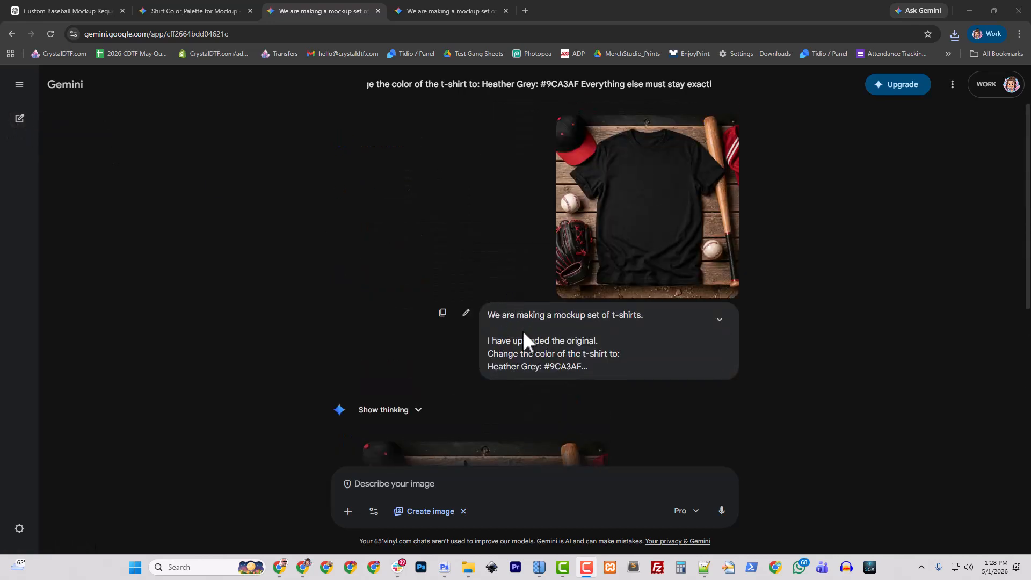
left_click(442, 312)
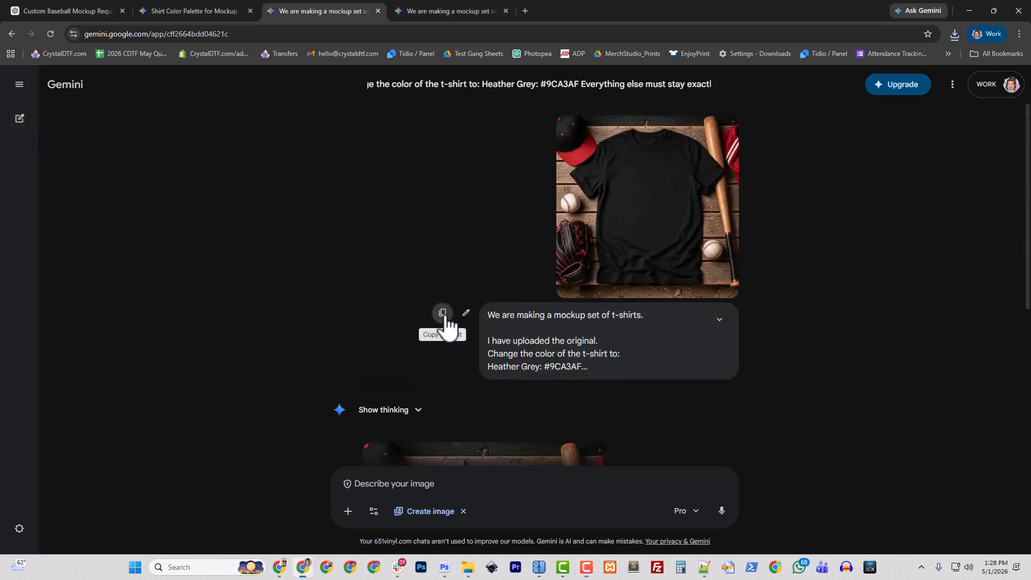
left_click(20, 121)
key("ctrl+v")
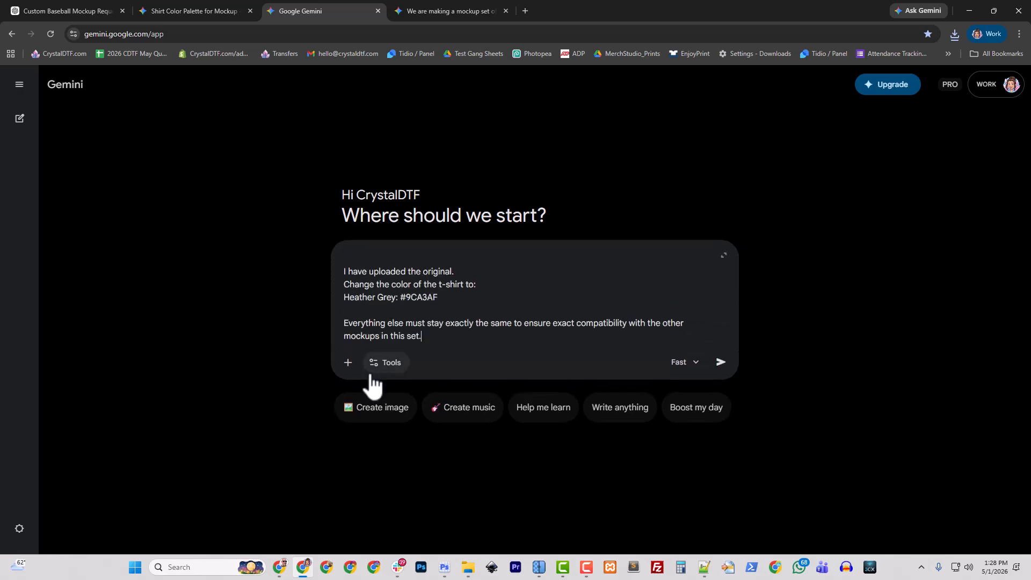
left_click(380, 410)
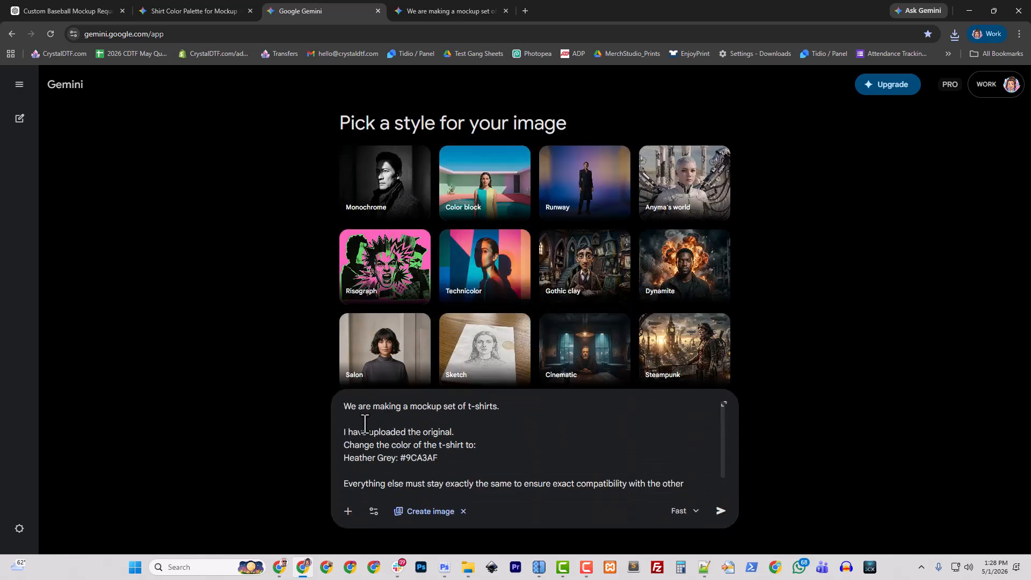
Replace the prompt's Heather Grey line with "Charcoal: #374151" copied from the Shirt Color Palette chat
left_click(179, 9)
left_click_drag(383, 378, 459, 381)
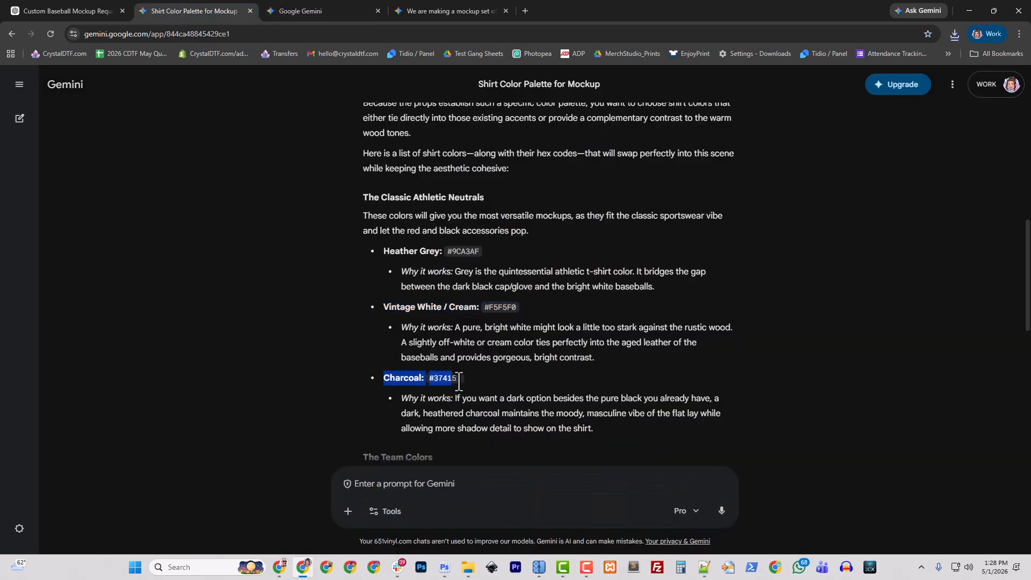
left_click(304, 12)
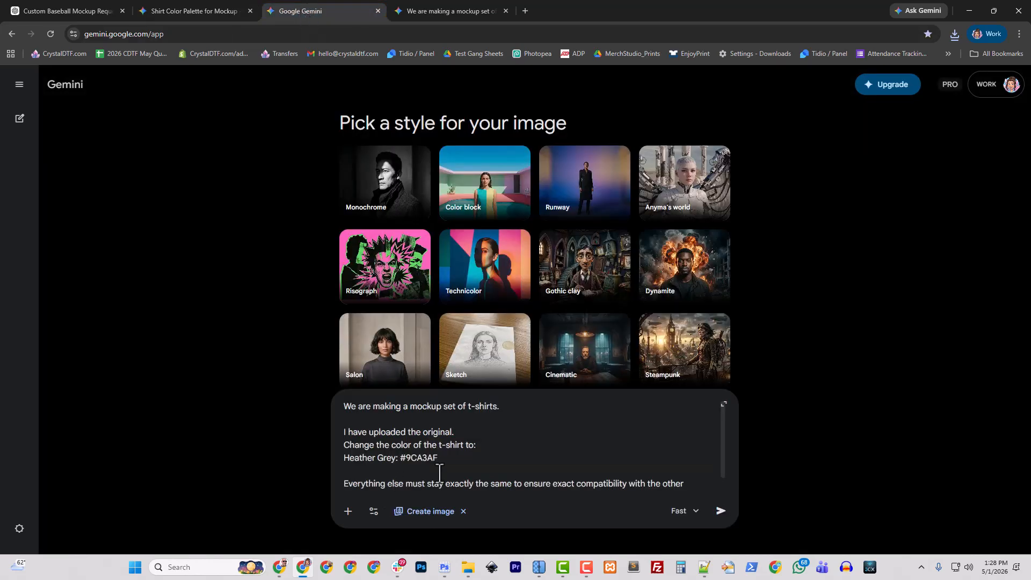
left_click_drag(440, 457, 329, 456)
key("ctrl+v")
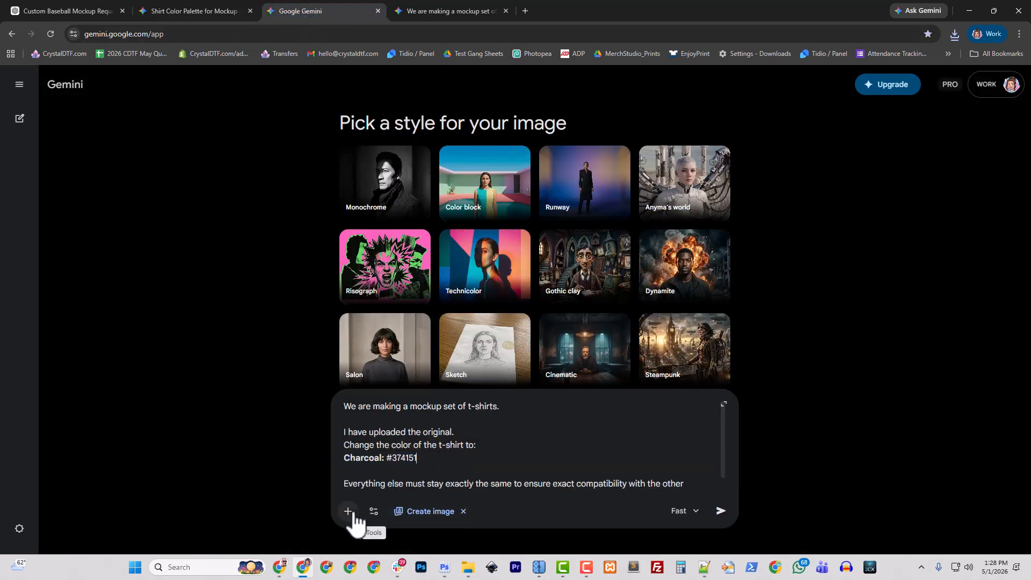
Attach Black_Dark_Wood_Slats_Baseball_Mockup.png from Downloads to the Charcoal prompt
left_click(348, 511)
left_click(370, 415)
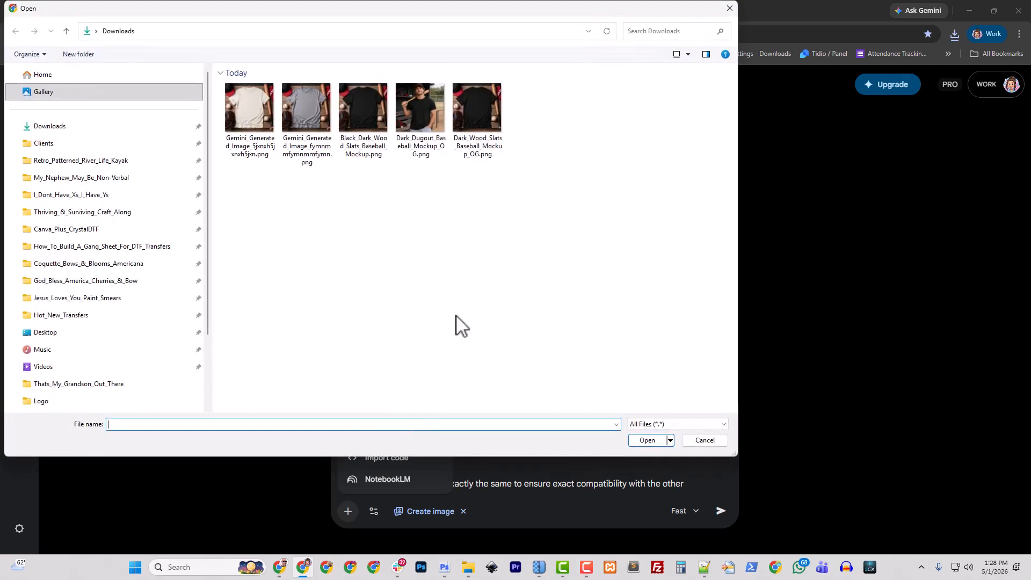
left_click(363, 140)
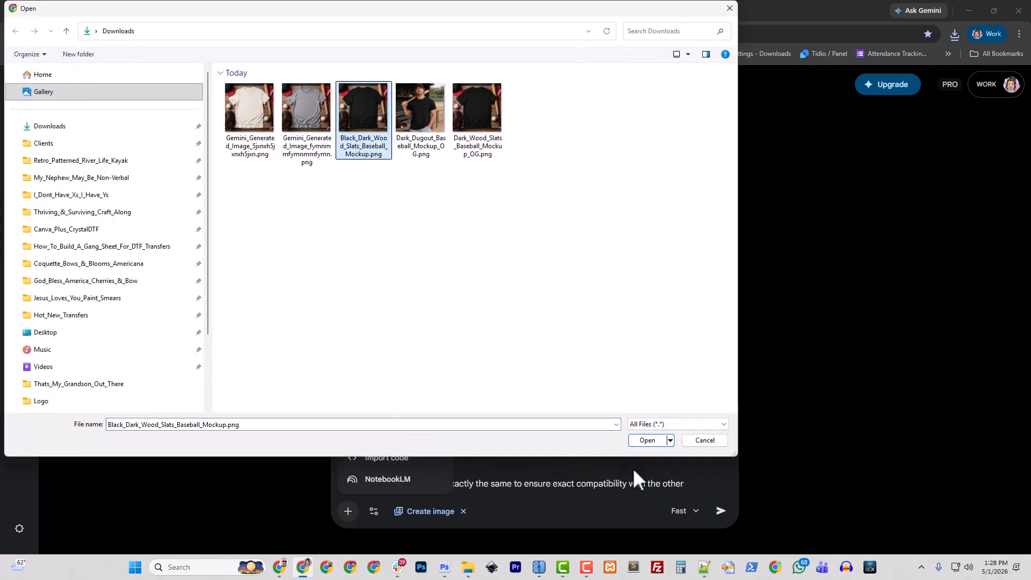
left_click(648, 440)
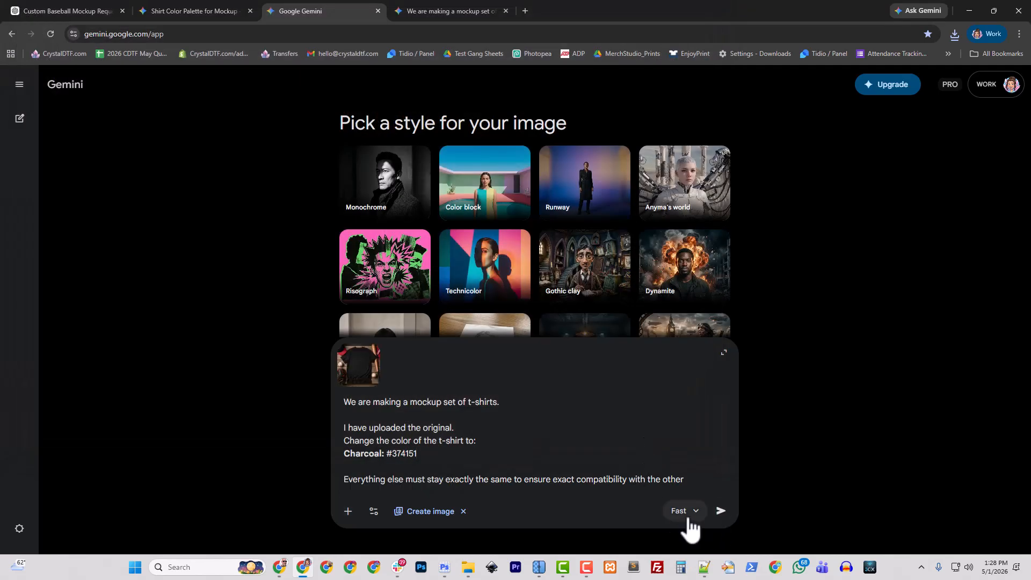
Set the model to Pro and submit the Charcoal prompt
left_click(689, 519)
left_click(694, 451)
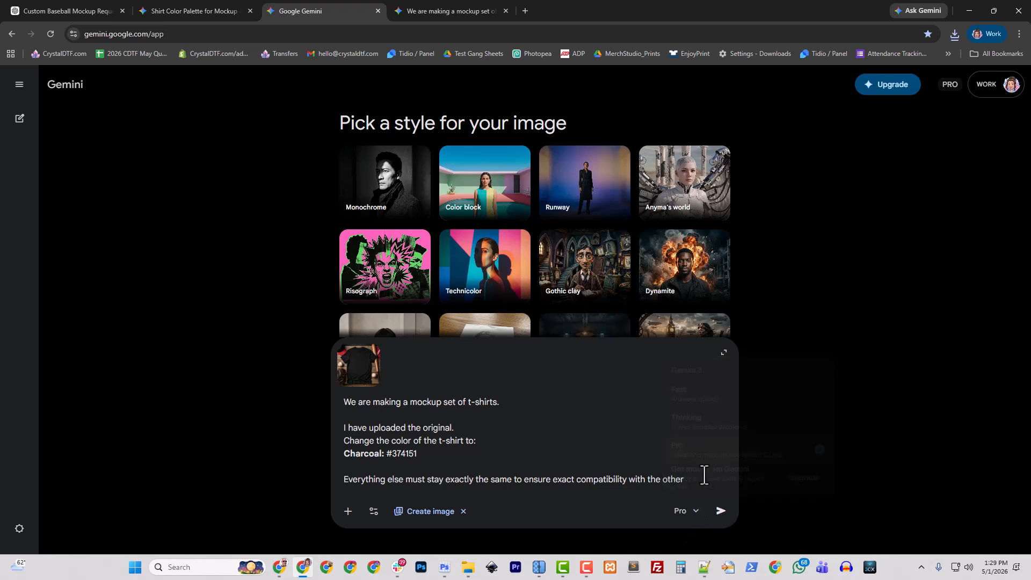
left_click(721, 512)
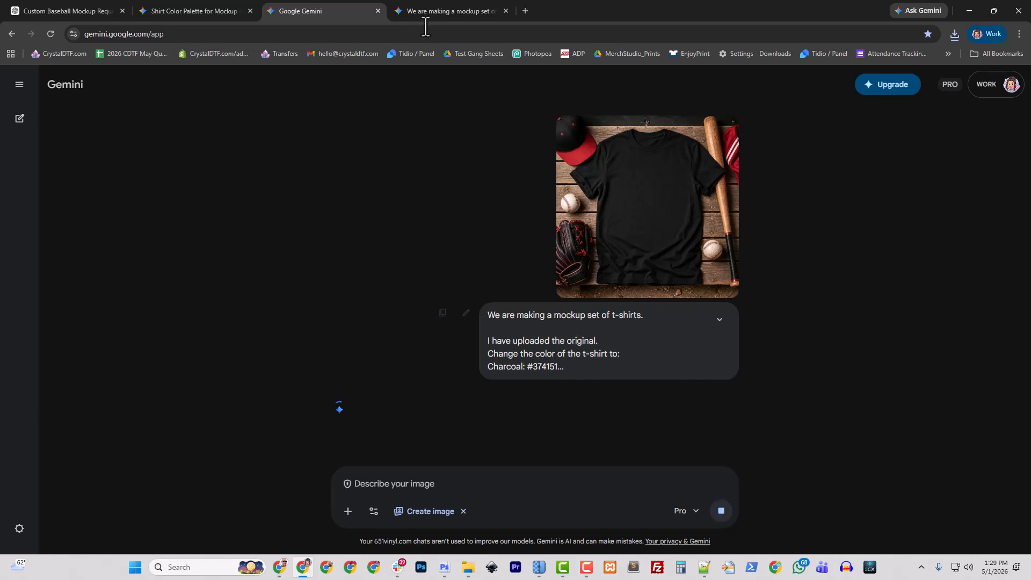
View the Vintage White / Cream result in its chat and check the Downloads folder for its image file
left_click(441, 10)
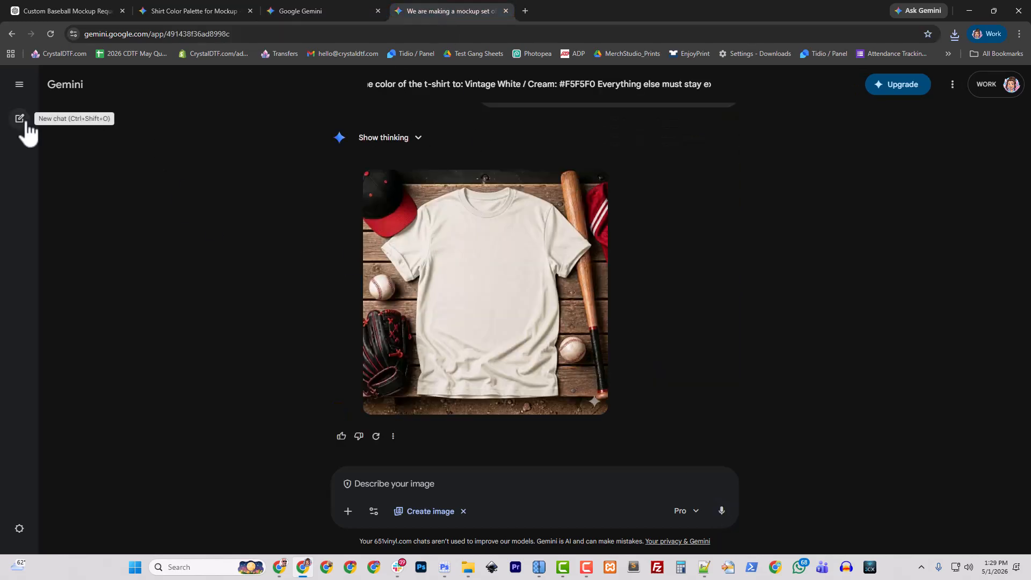
left_click(468, 566)
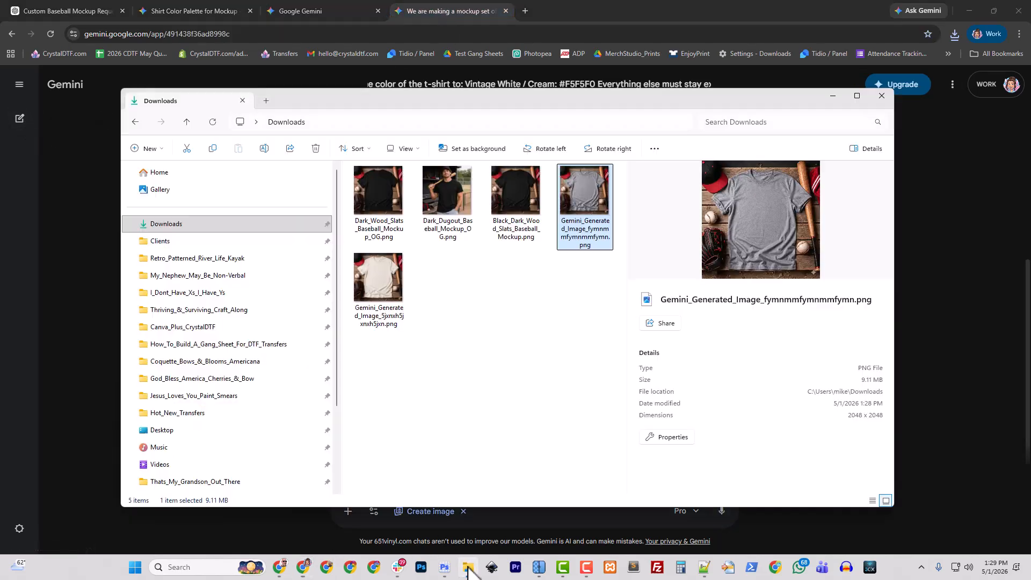
left_click(449, 14)
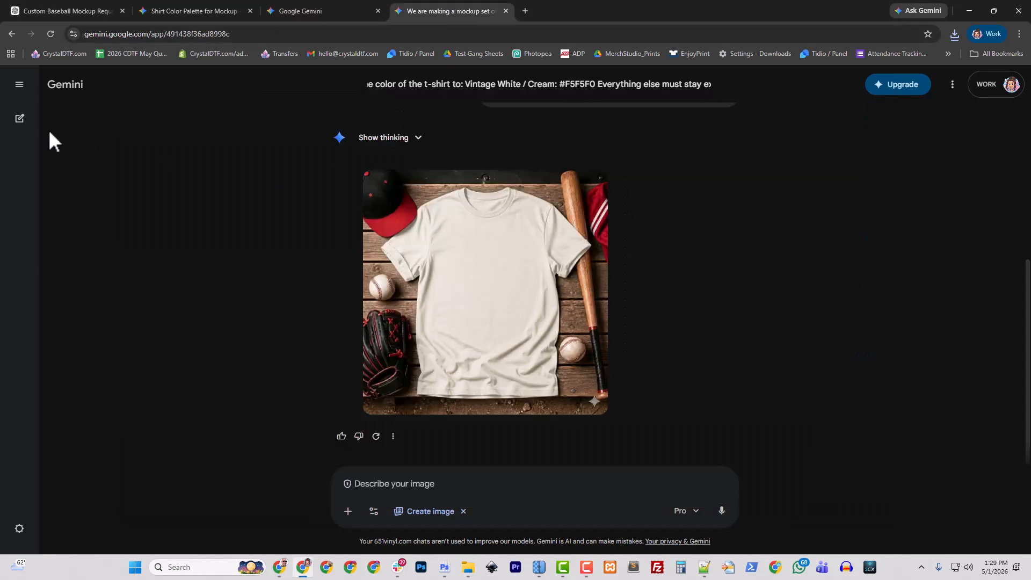
Start a new chat with Create image in the Vintage White tab and paste the full prompt copied from the Charcoal chat
left_click(20, 118)
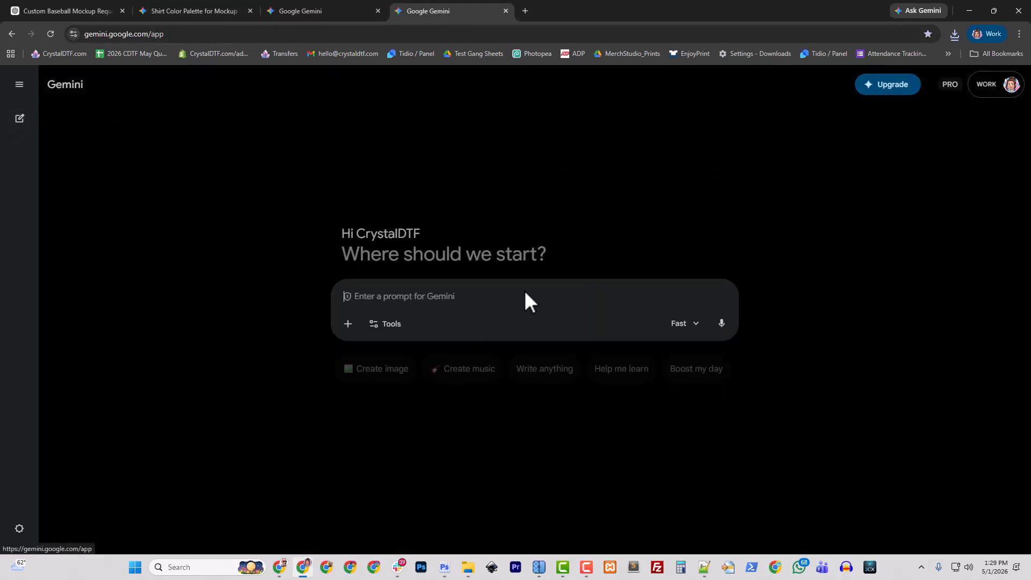
left_click(382, 370)
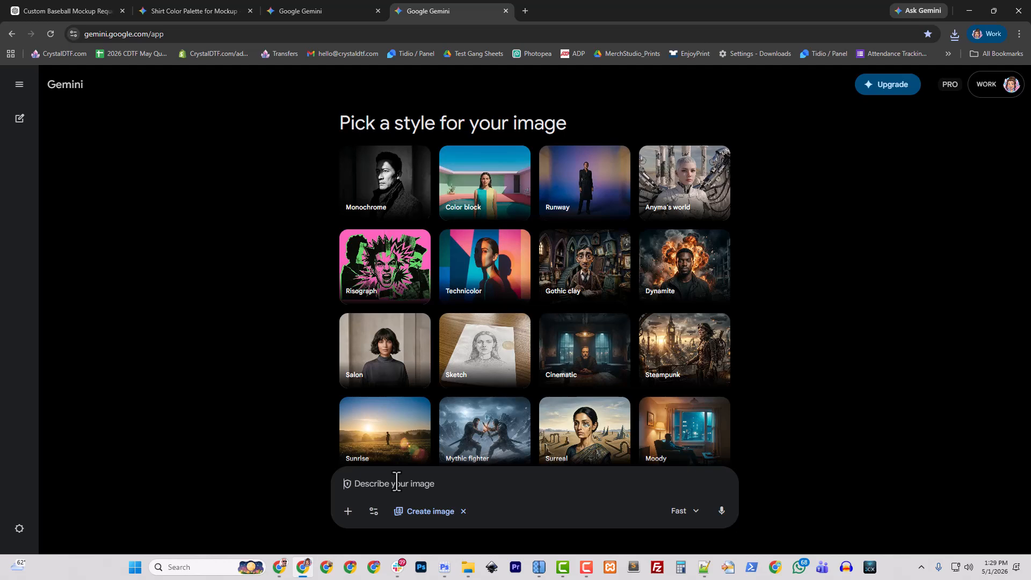
type("Charcoal: #374151")
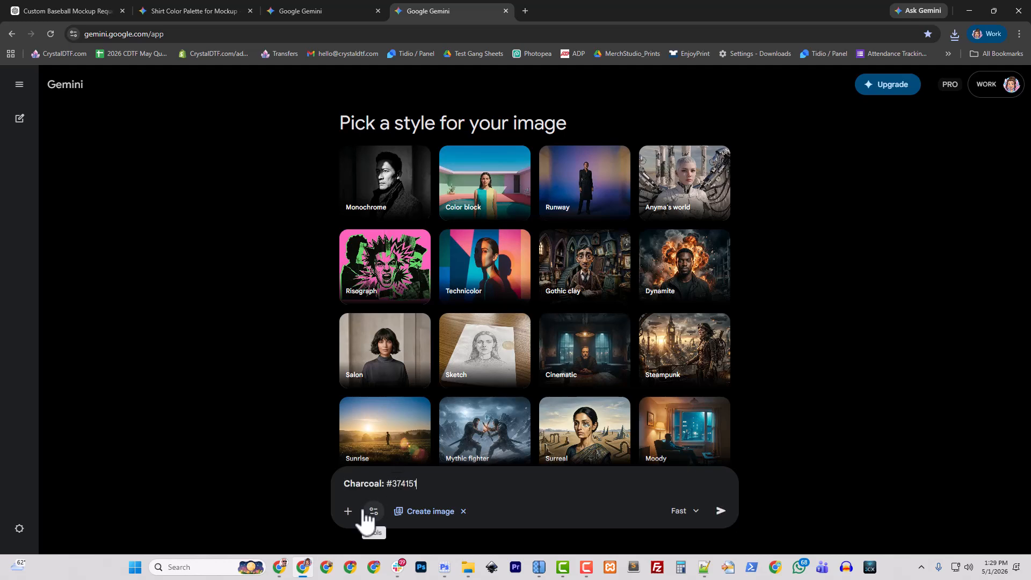
left_click(290, 11)
left_click(442, 312)
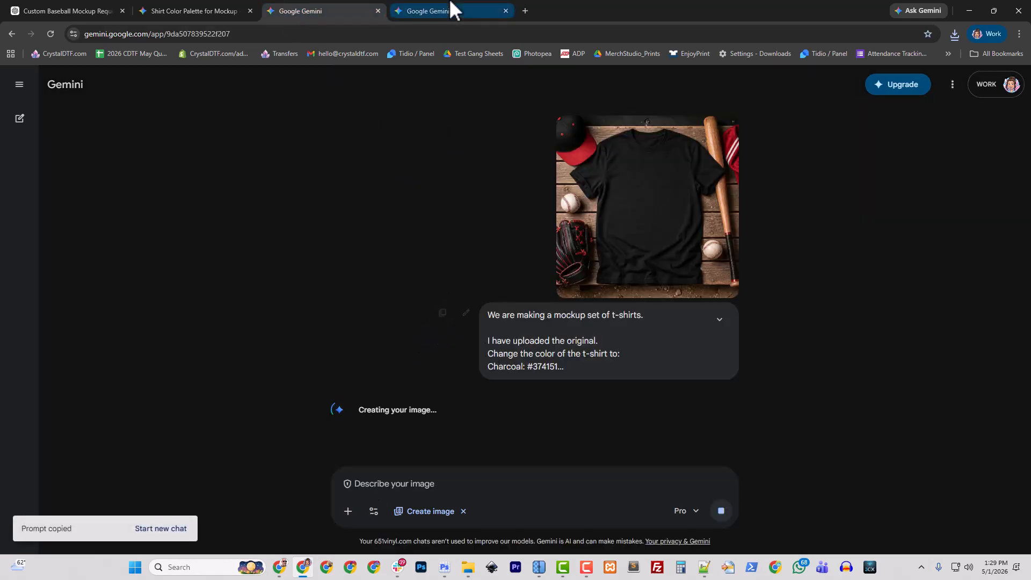
left_click(454, 11)
left_click_drag(333, 481, 336, 485)
key("ctrl+v")
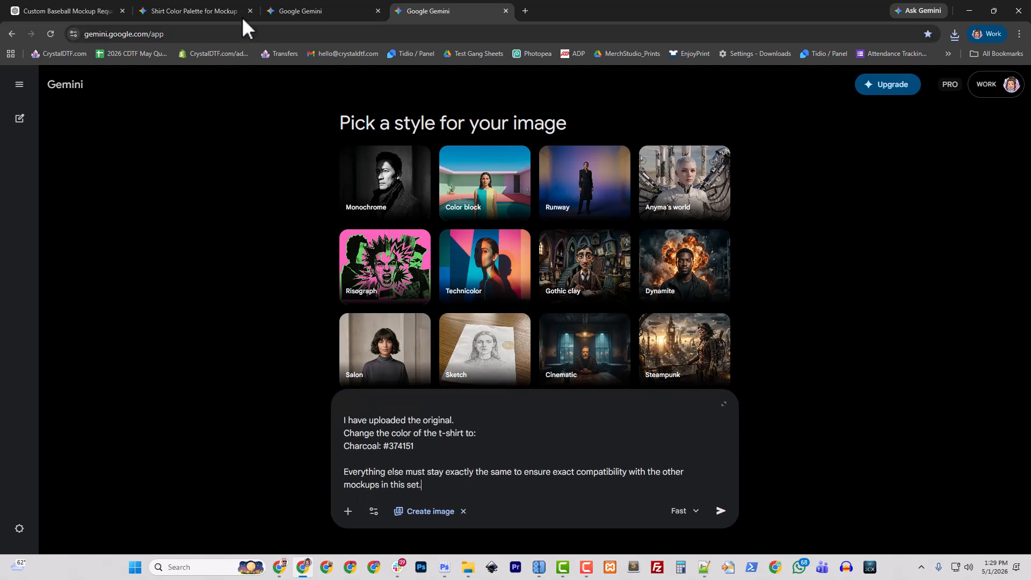
Copy the Deep Navy Blue: #1B263B entry from the palette chat and replace the Charcoal color line in the new prompt with it
left_click(242, 16)
scroll(451, 431, "down", 2)
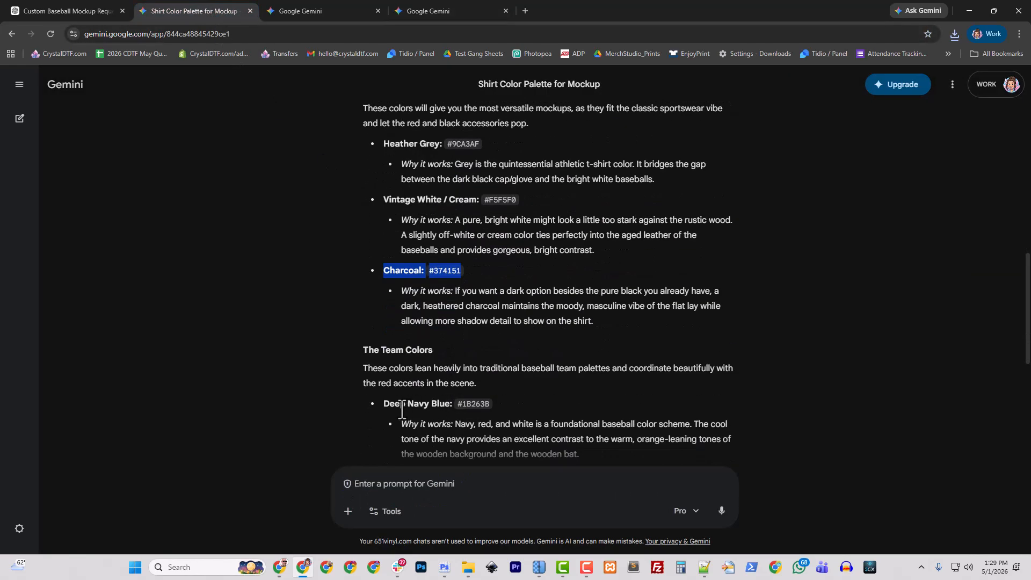
left_click_drag(383, 405, 479, 404)
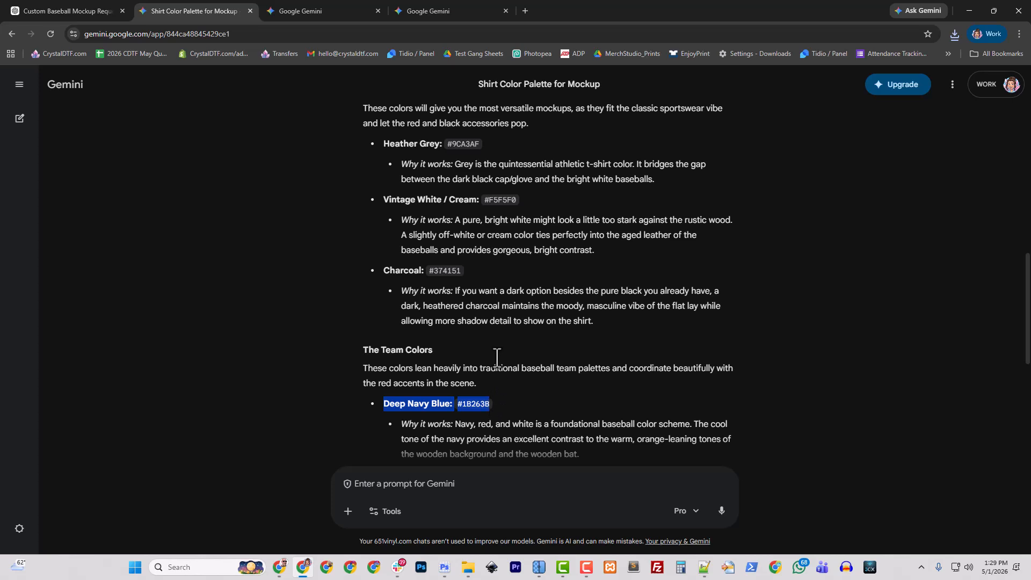
left_click(428, 11)
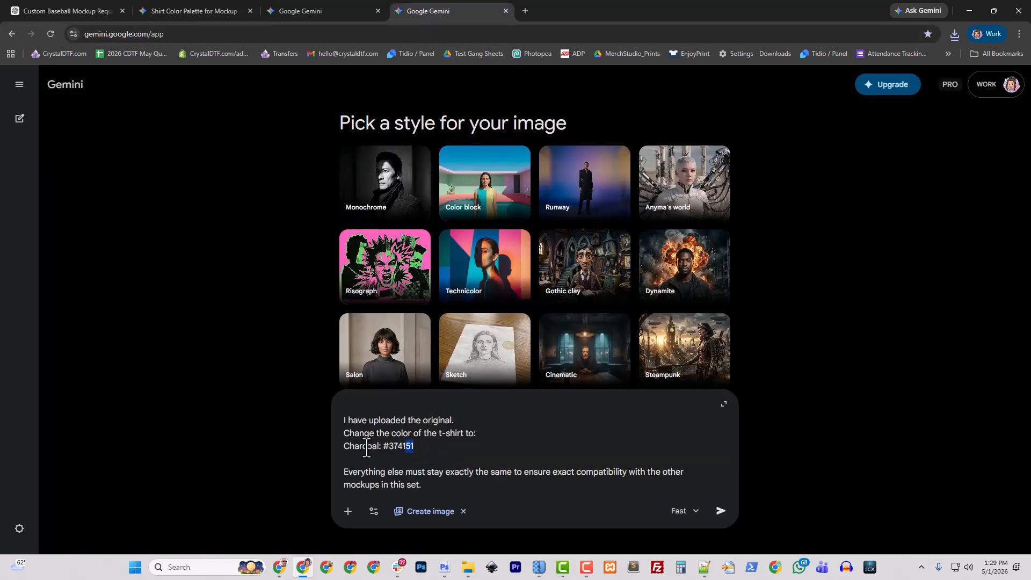
left_click_drag(367, 447, 344, 447)
key("ctrl+v")
Attach Black_Dark_Wood_Slats_Baseball_Mockup.png from Downloads to the Deep Navy Blue prompt
left_click(348, 511)
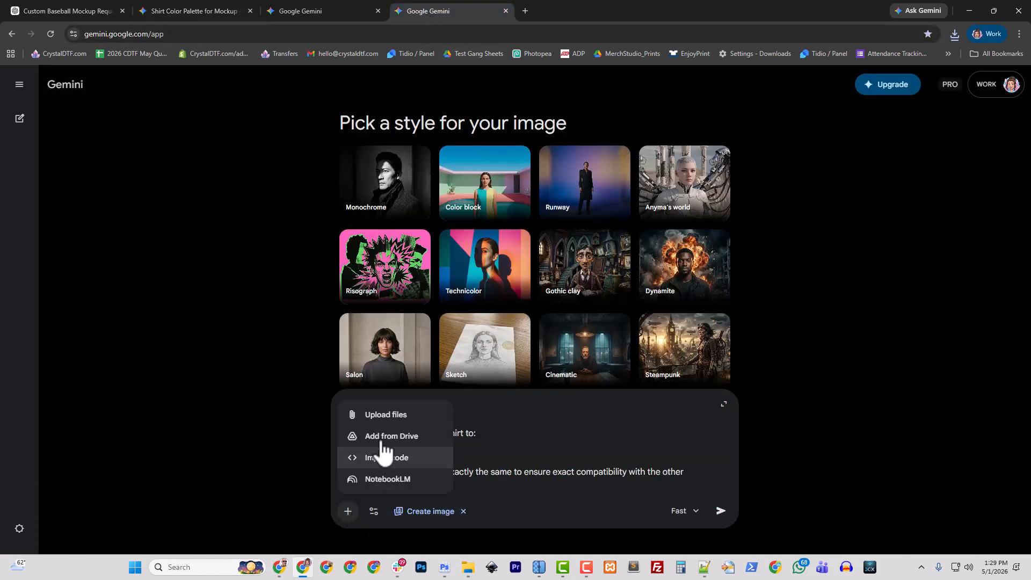
left_click(379, 414)
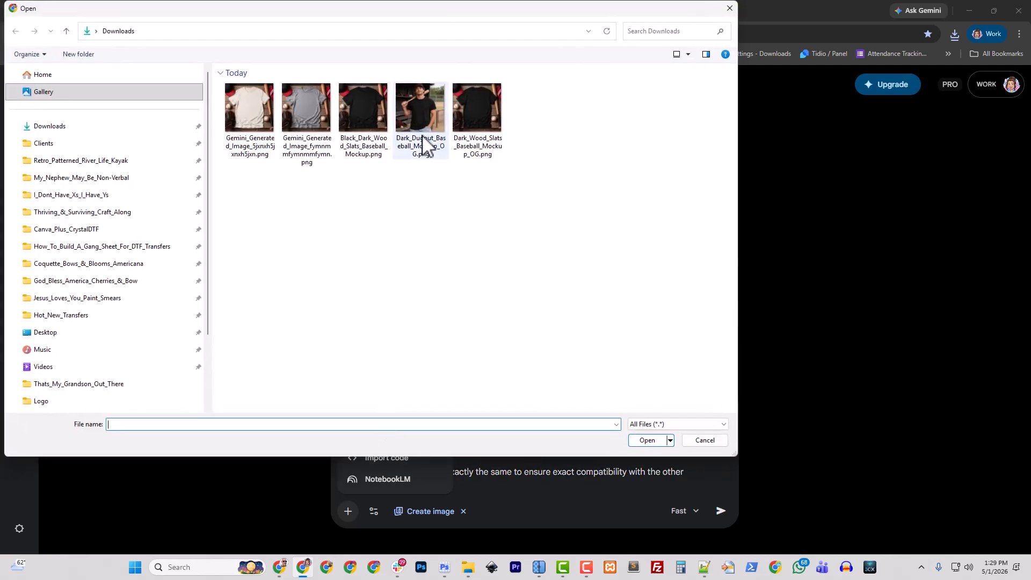
left_click(371, 126)
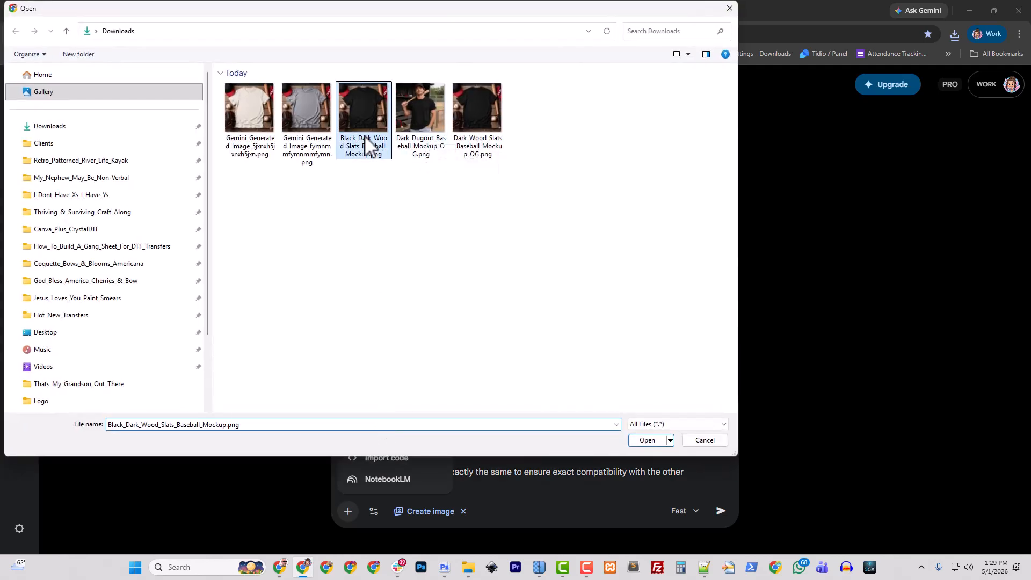
left_click(642, 440)
Set the model to Pro and submit the Deep Navy Blue prompt
left_click(685, 511)
left_click(693, 449)
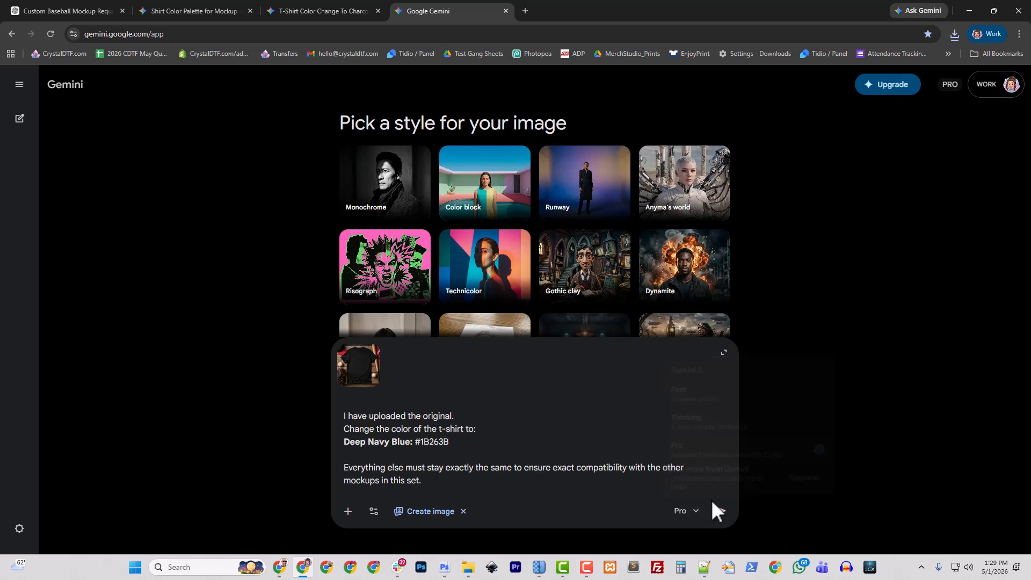
left_click(719, 511)
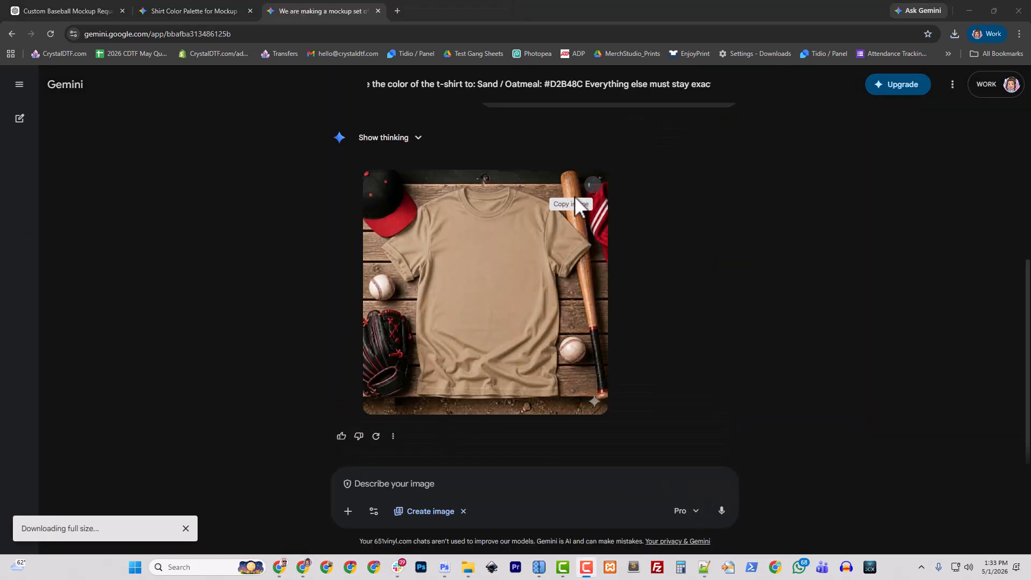
Switch to the Downloads folder in File Explorer and sort its files by date modified in descending order
mouse_move(467, 570)
left_click(494, 521)
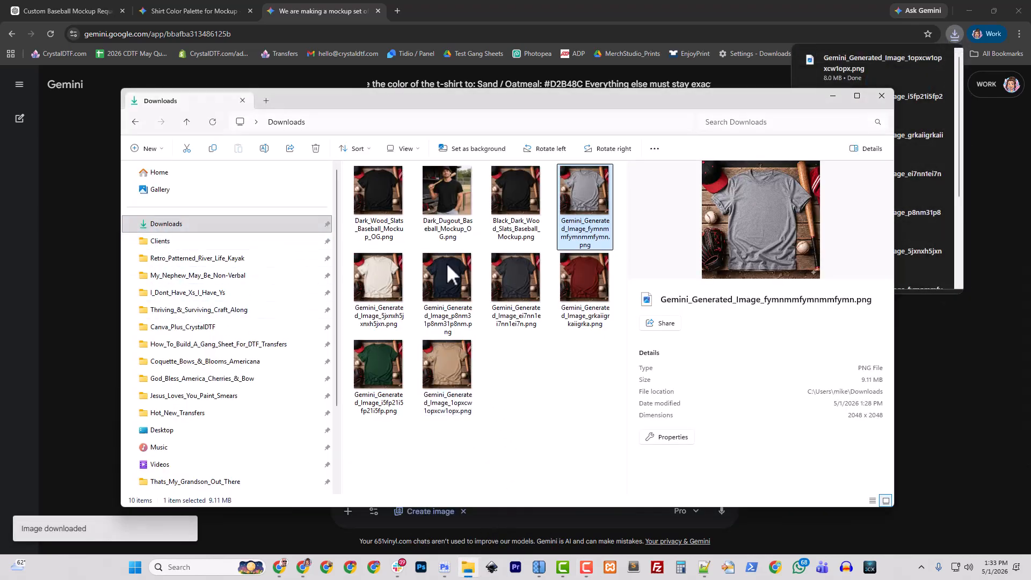
left_click(359, 155)
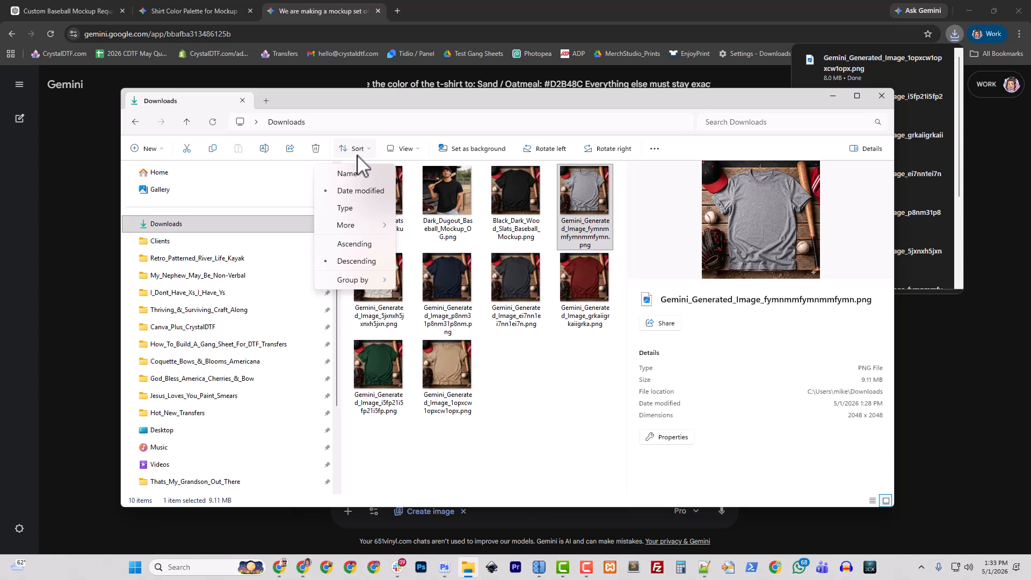
left_click(348, 195)
left_click(174, 226)
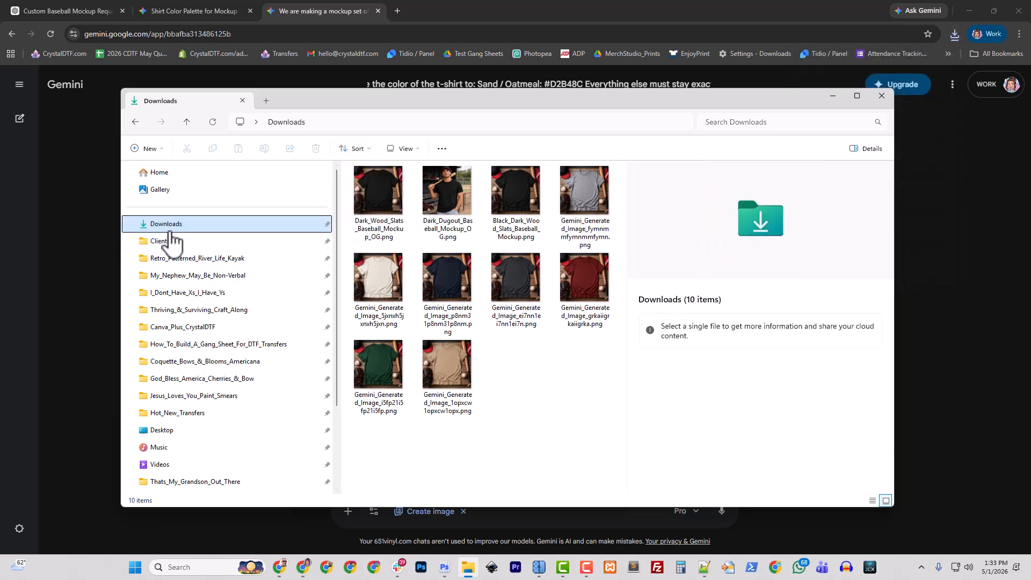
left_click(171, 242)
left_click(166, 224)
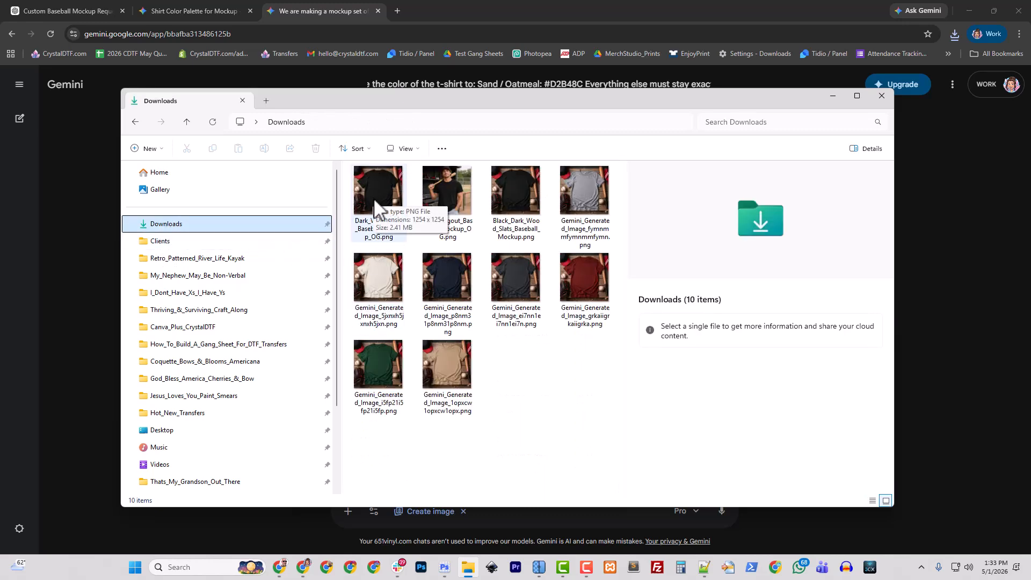
left_click(357, 150)
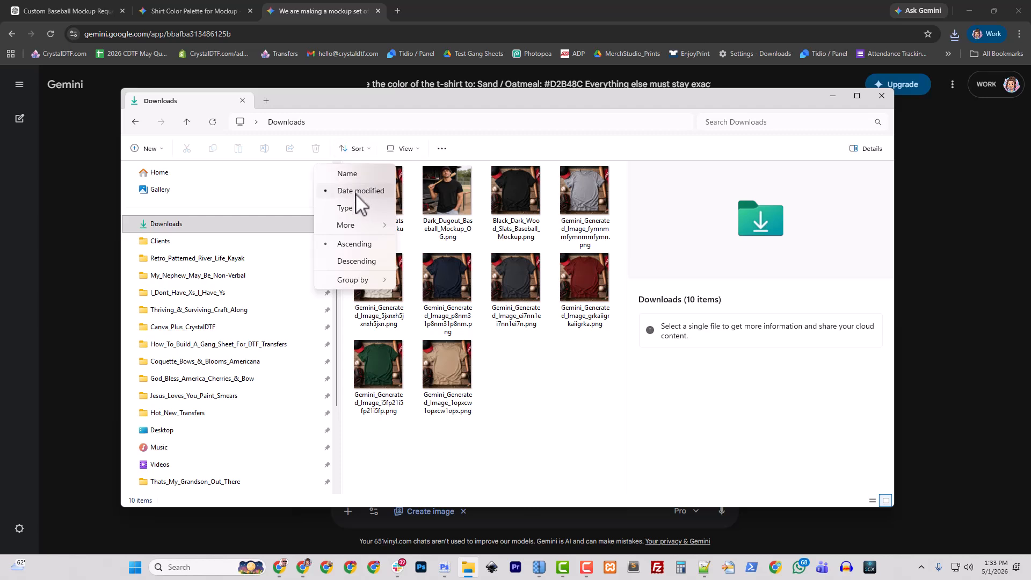
left_click(356, 262)
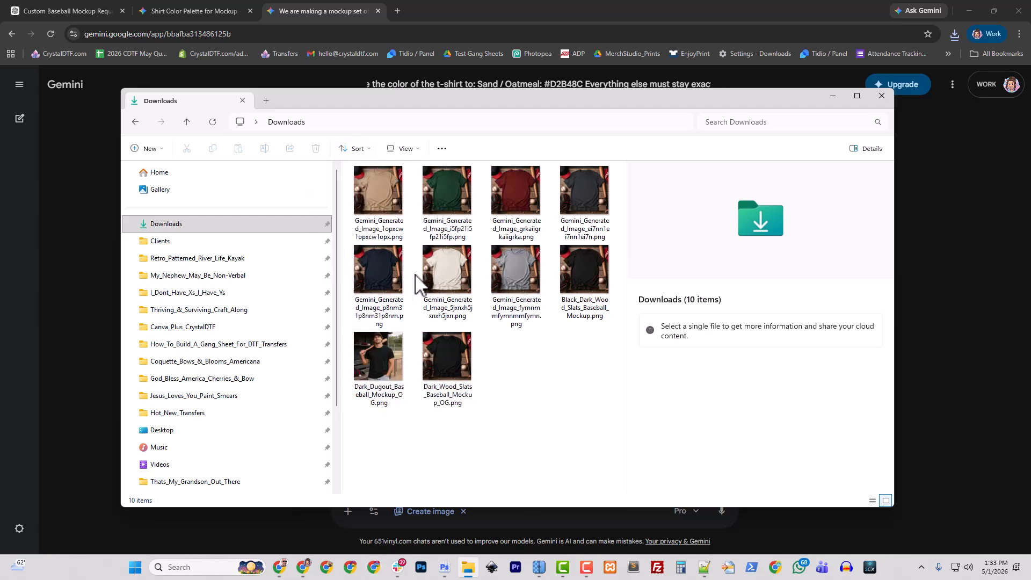
Preview the downloaded shirt color versions one after another, from the sand to the black image, comparing how well they match
left_click(391, 200)
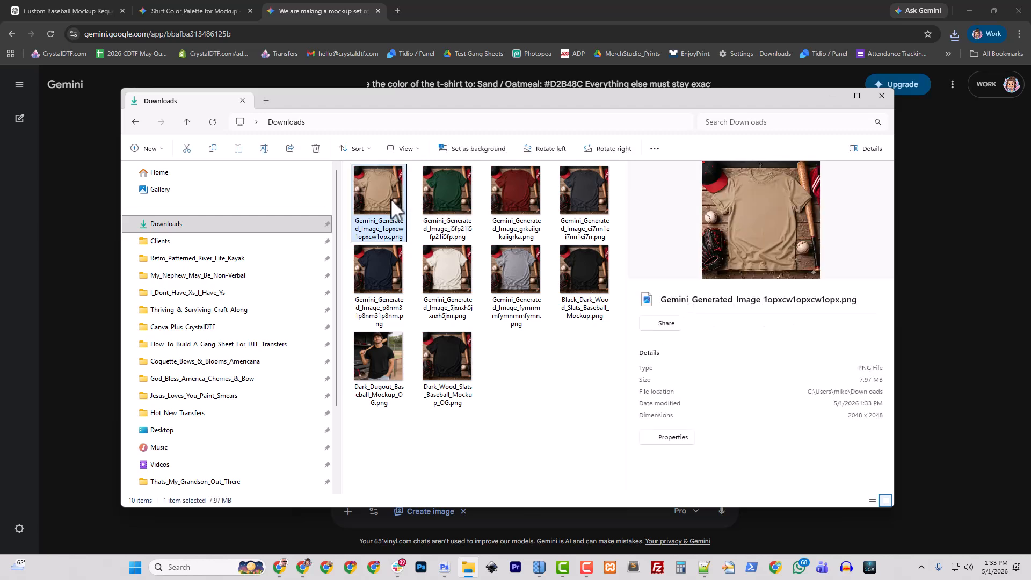
key("Right")
key("Right")
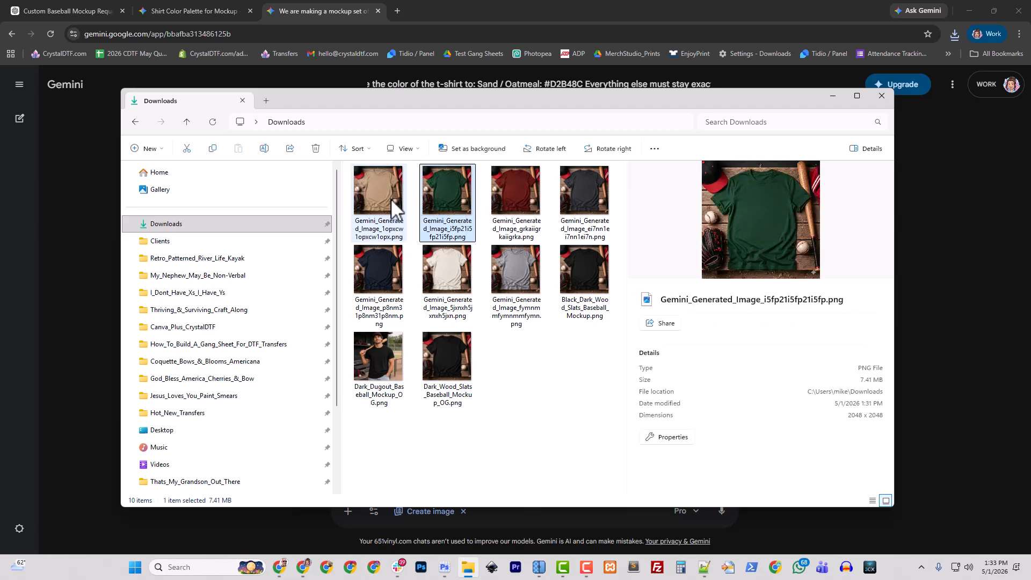
key("Right")
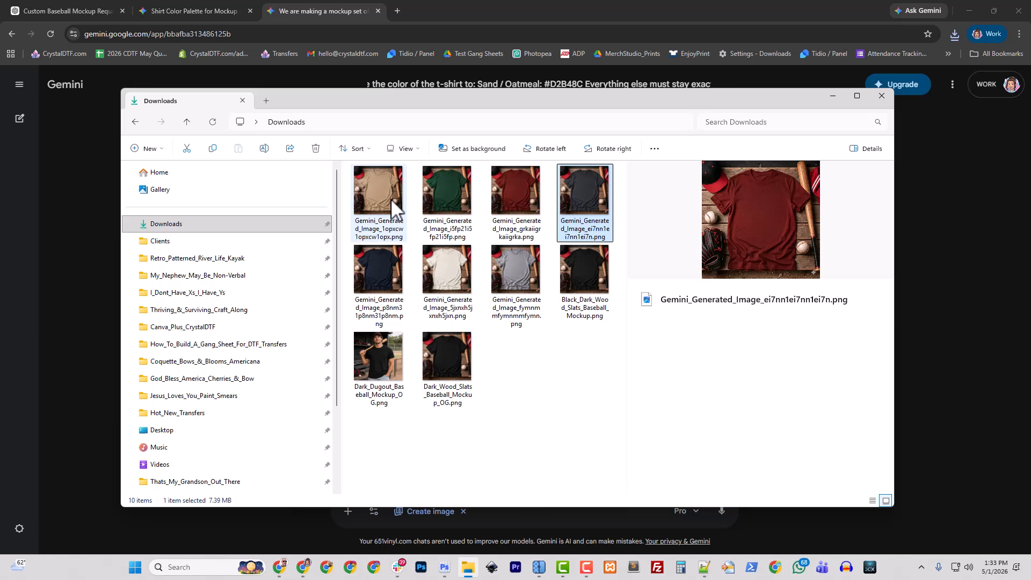
key("Right")
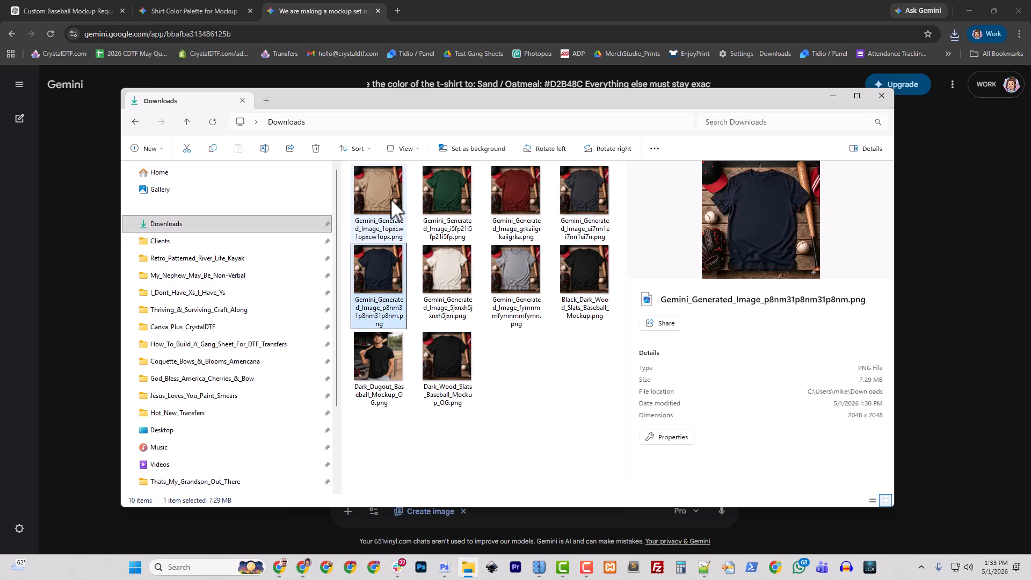
key("Left")
key("Right")
key("Right")
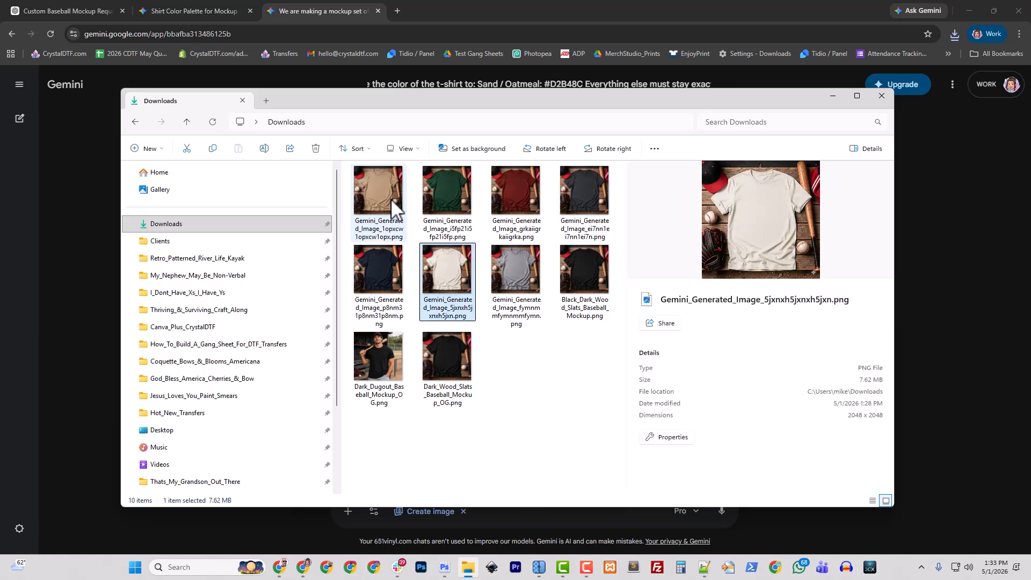
key("Left")
key("Right")
key("Right")
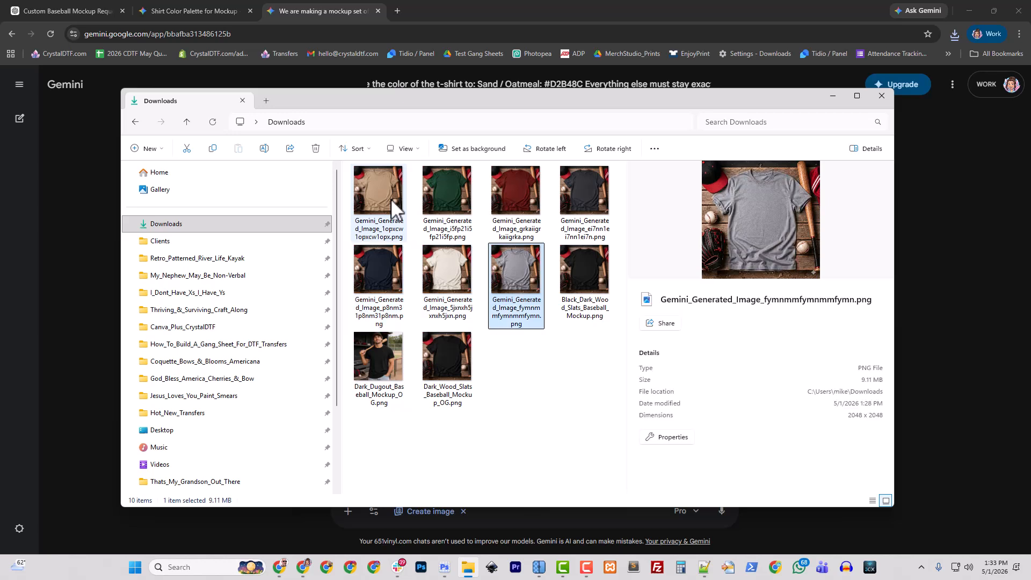
key("Right")
key("Left")
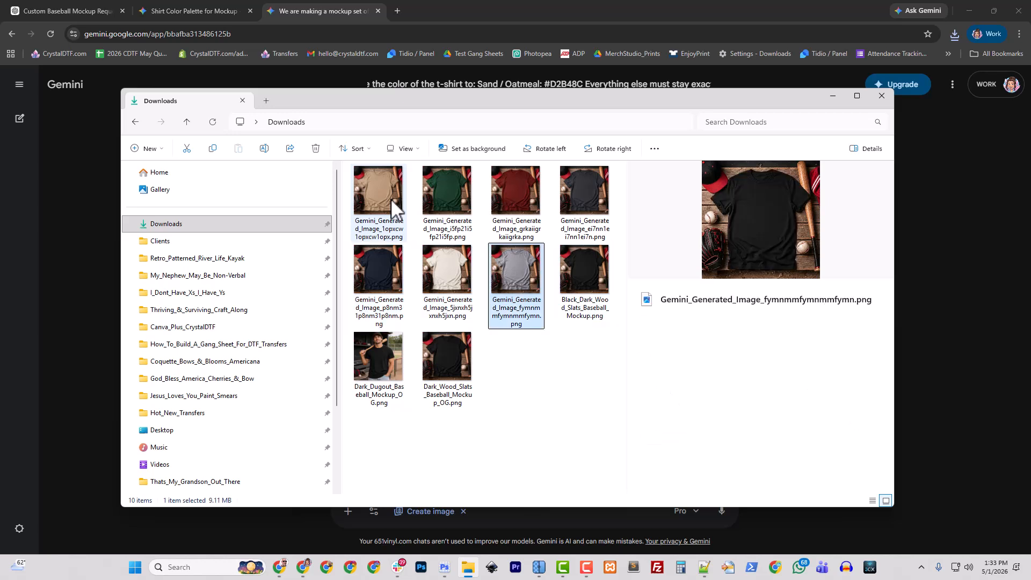
key("Left")
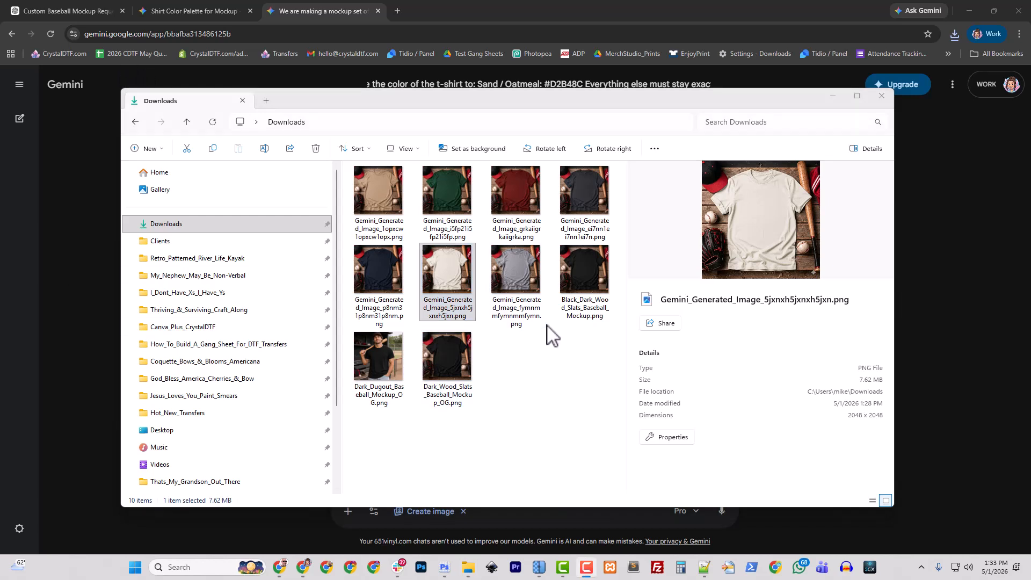
Copy the black mockup's file name and rename the grey shirt image Grey_Dark_Wood_Slats_Baseball_Mockup.png
right_click(581, 315)
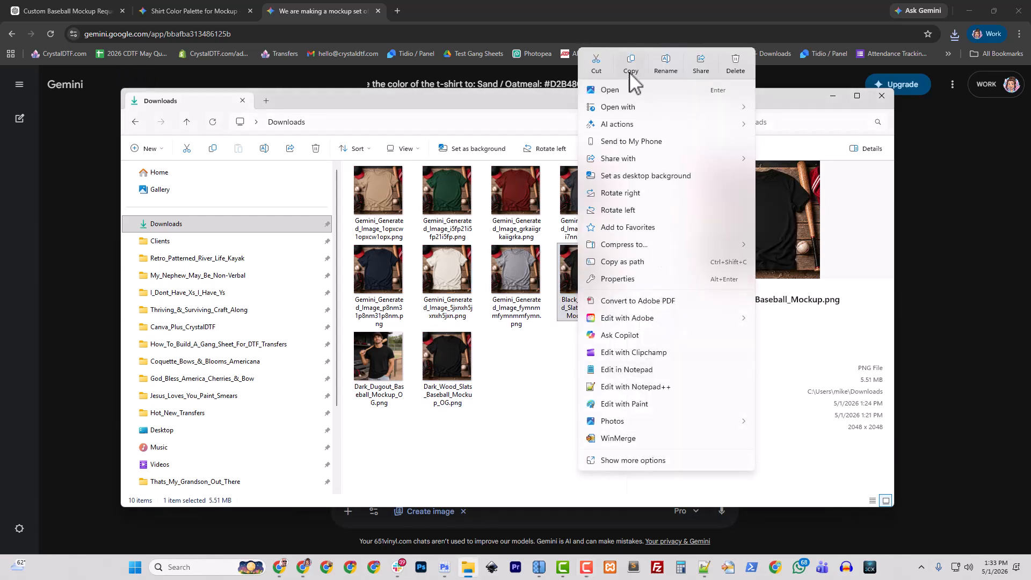
left_click(666, 63)
key("ctrl+c")
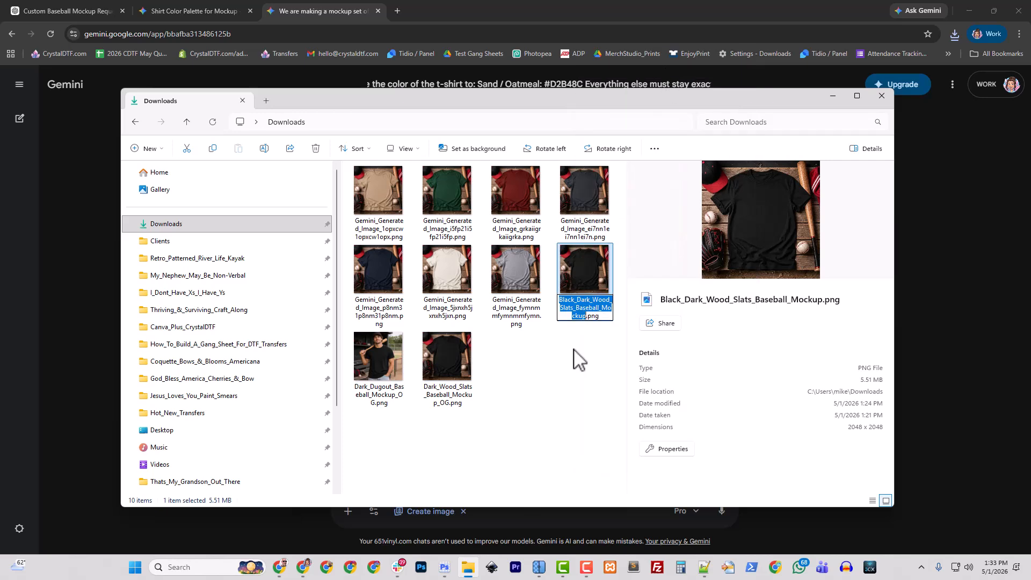
right_click(513, 322)
left_click(601, 63)
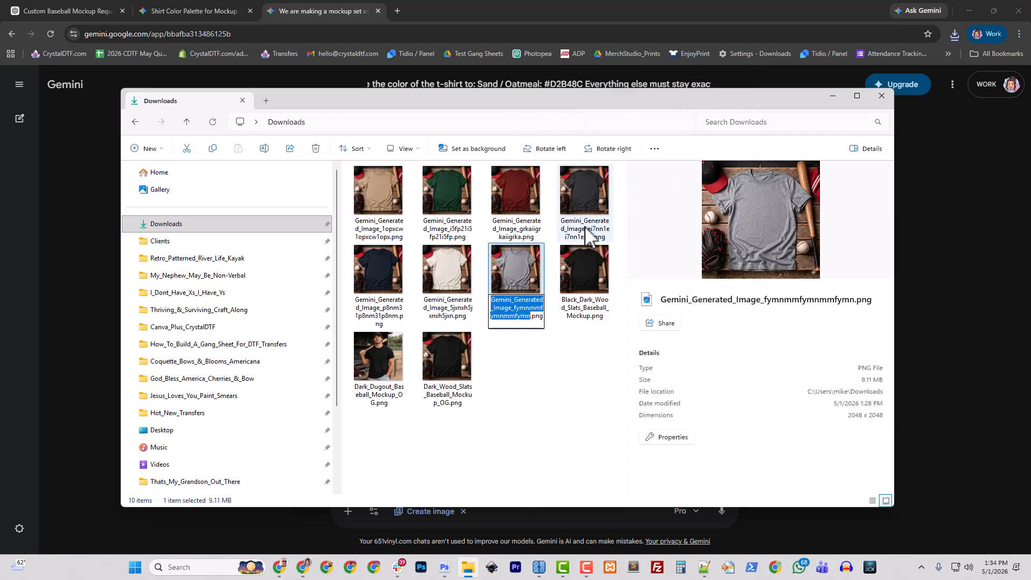
key("ctrl+v")
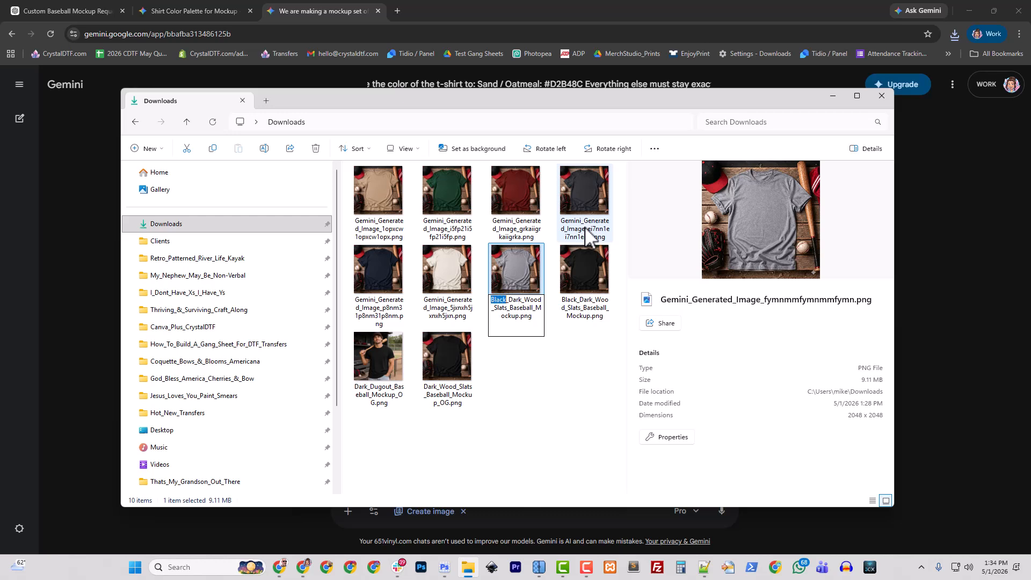
type("Grey")
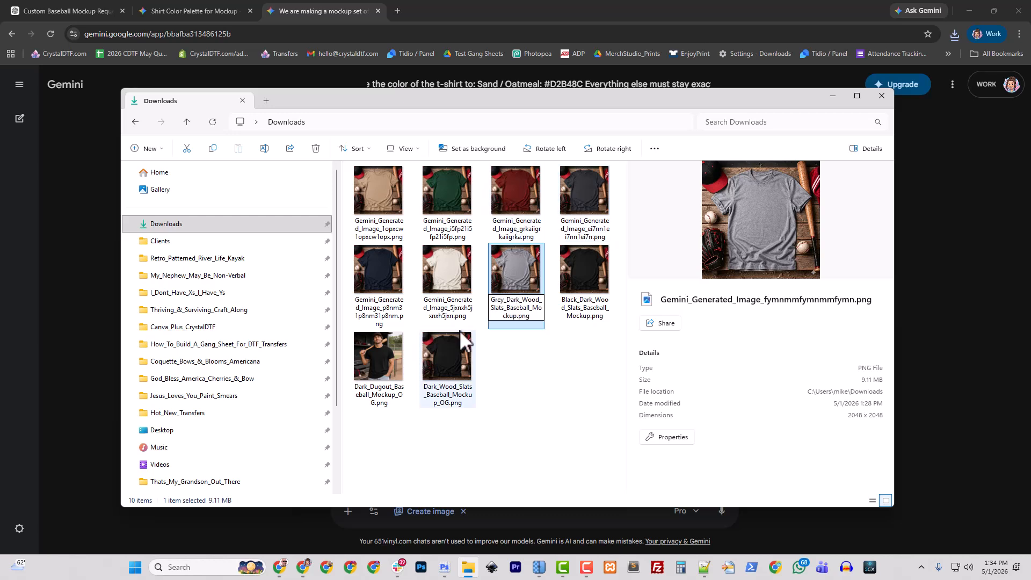
Rename the cream shirt image White_Dark_Wood_Slats_Baseball_Mockup.png, reusing the copied file name
left_click(464, 290)
right_click(464, 290)
left_click(532, 75)
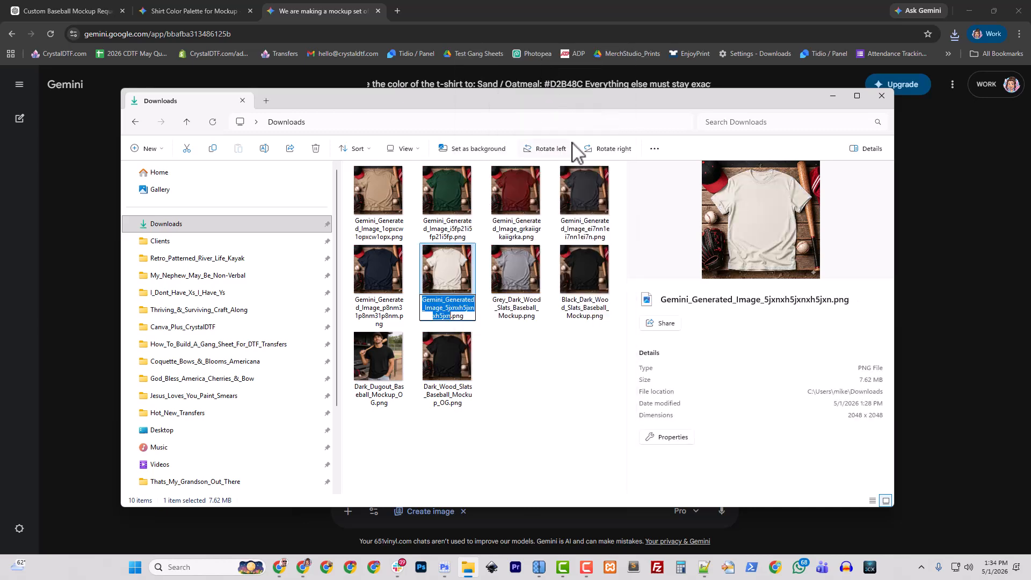
key("ctrl+v")
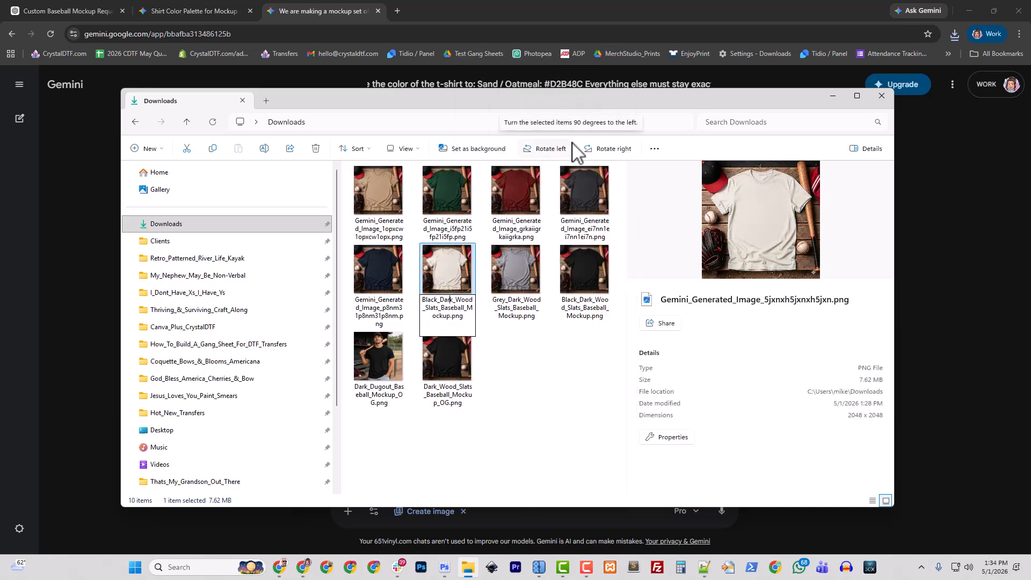
type("White")
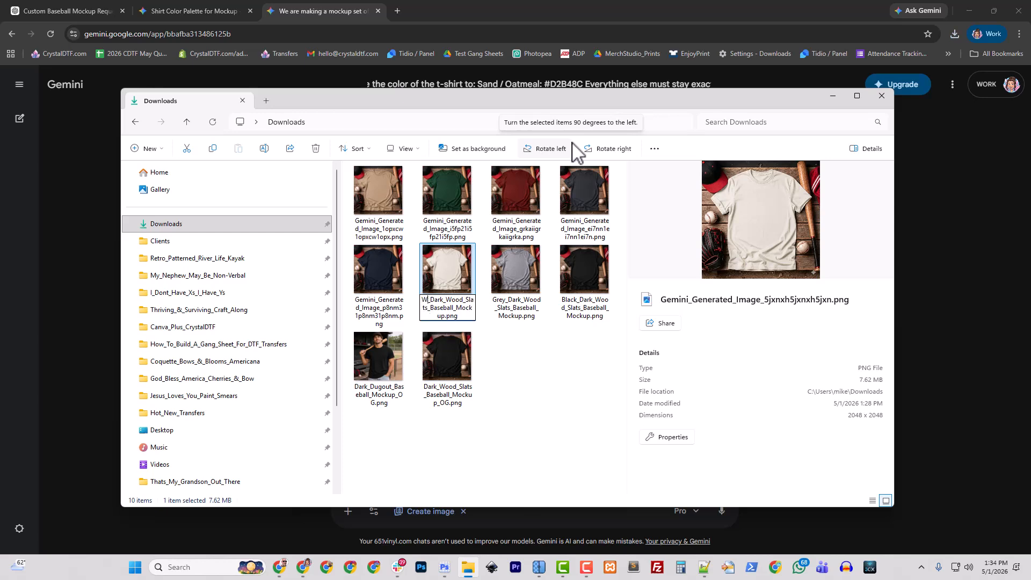
key("Return")
Rename the navy shirt image Navy_Dark_Wood_Slats_Baseball_Mockup.png, reusing the copied file name
left_click(379, 297)
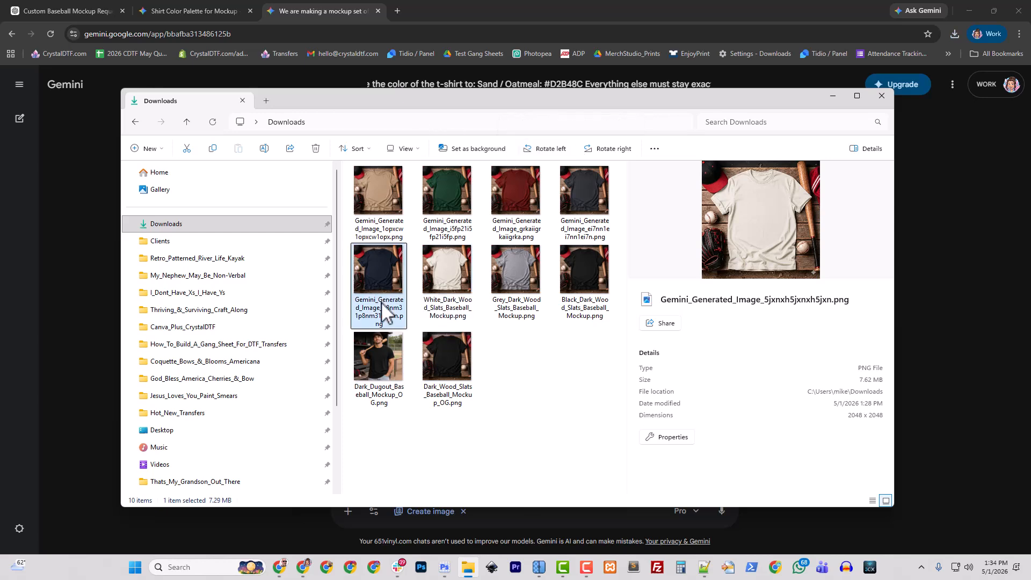
right_click(381, 302)
left_click(466, 68)
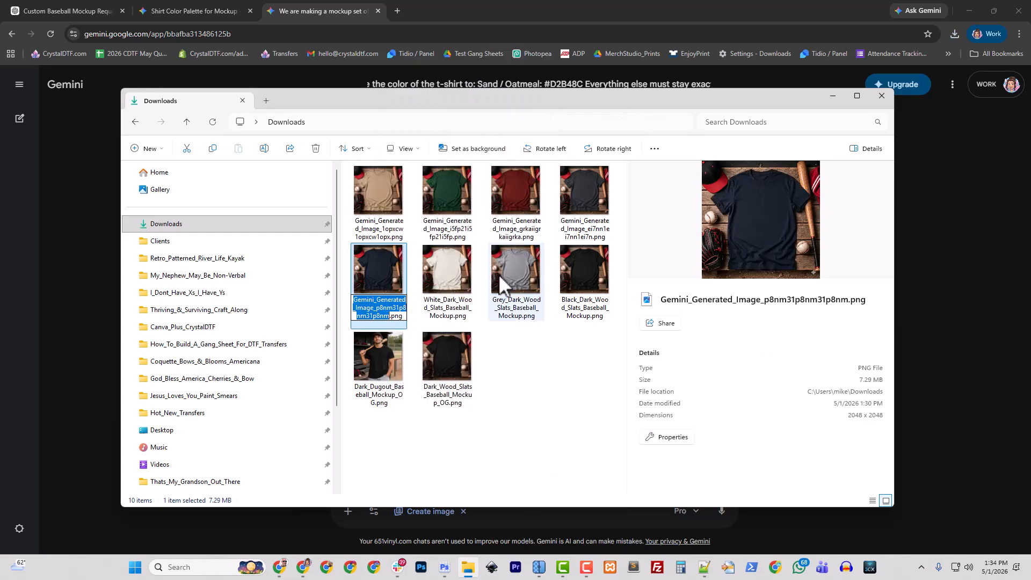
type("Black_Dark_Wood_Slats_Baseball_Mockup")
key("shift+Right")
key("shift+Right")
key("shift+Right")
key("shift+Right")
key("shift+Right")
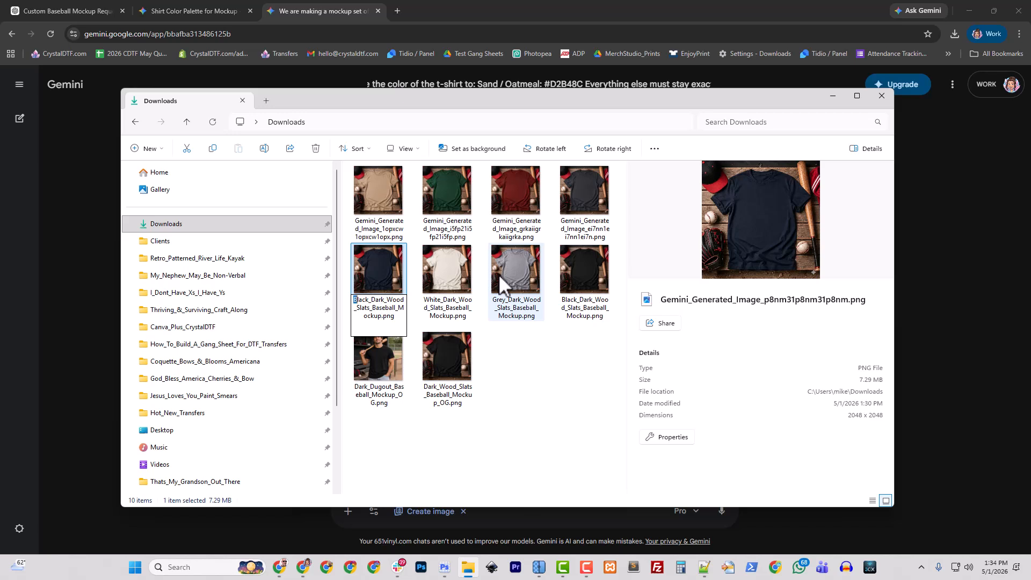
type("Navy")
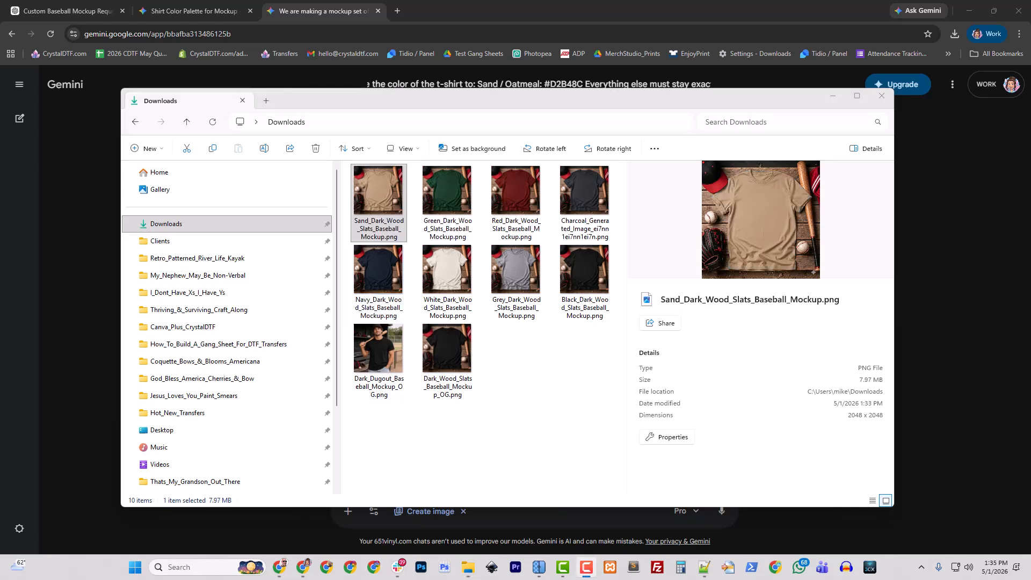
Open Black_Dark_Wood_Slats_Baseball_Mockup.png in Photoshop, add an empty layer and delete the Background layer to leave a blank canvas
right_click(587, 301)
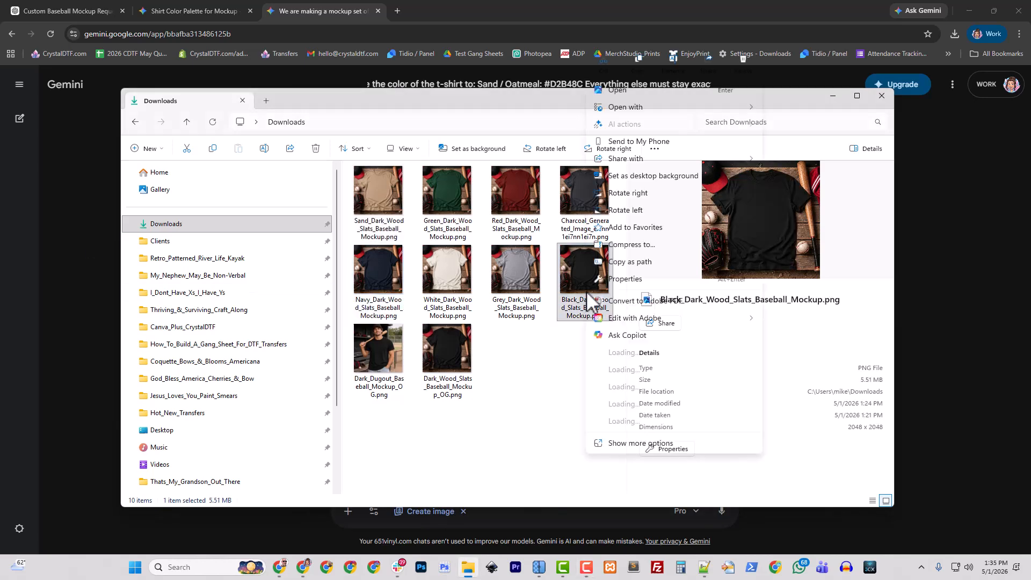
mouse_move(642, 109)
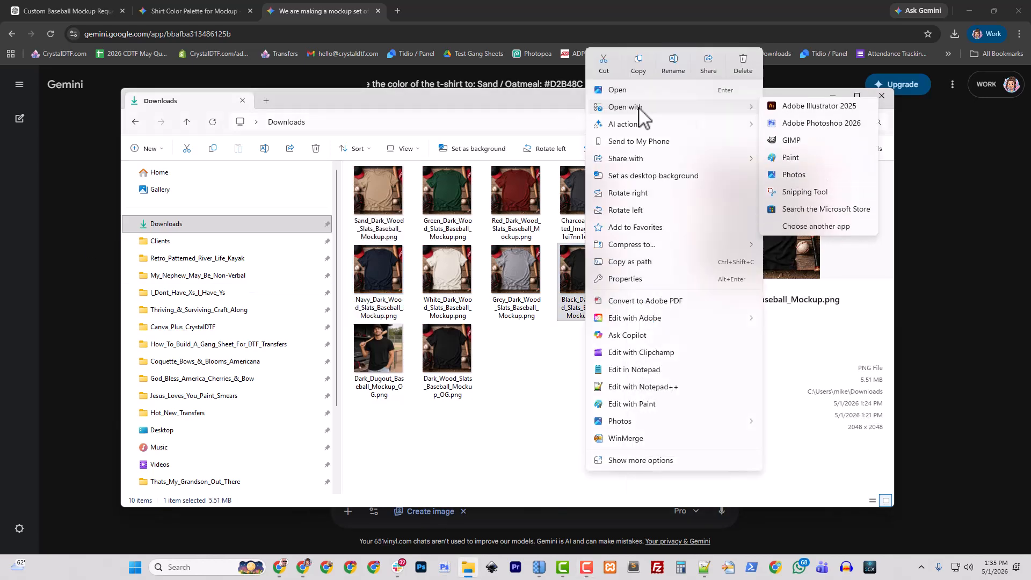
left_click(815, 124)
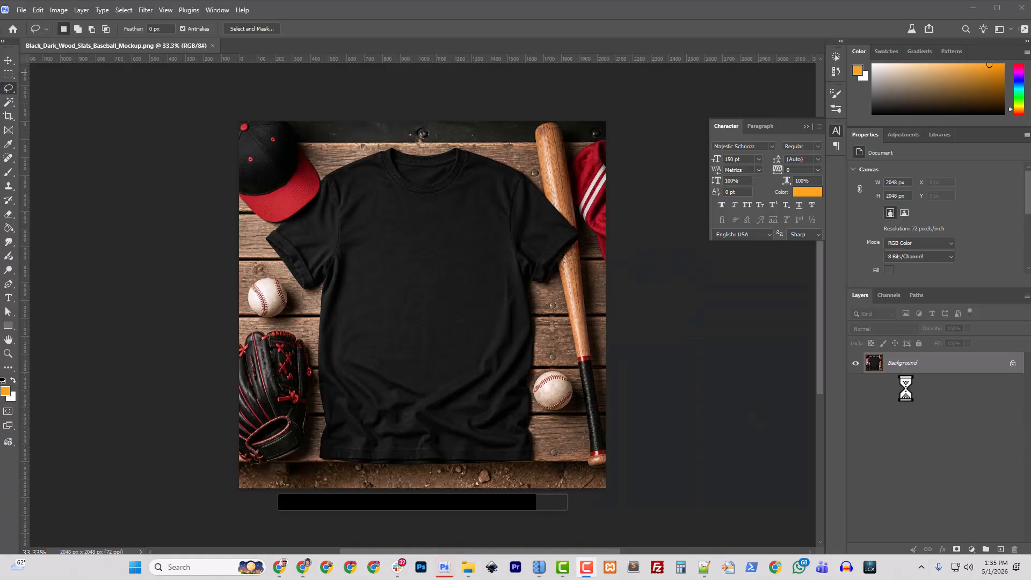
left_click(1000, 548)
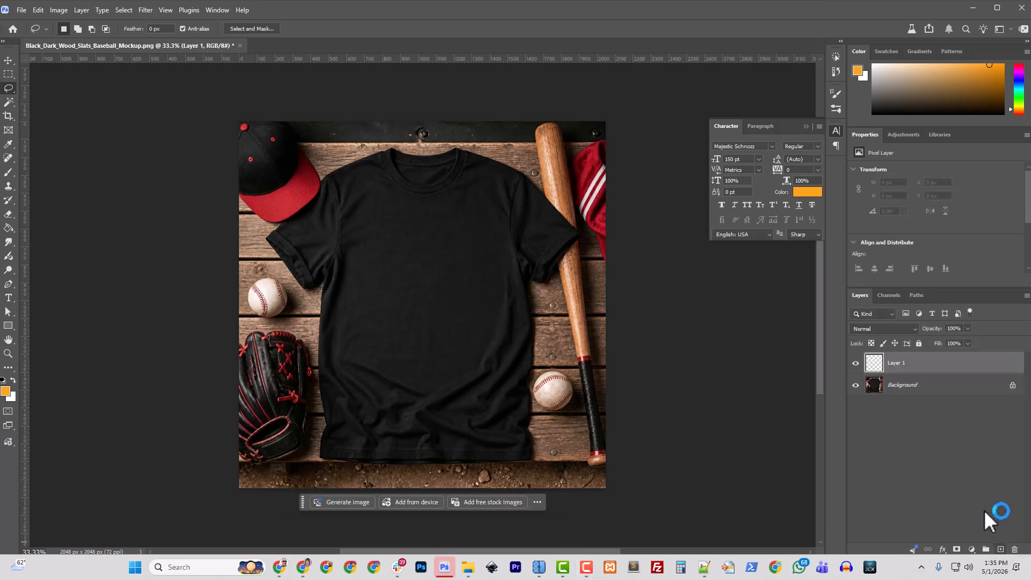
left_click(913, 389)
key("Delete")
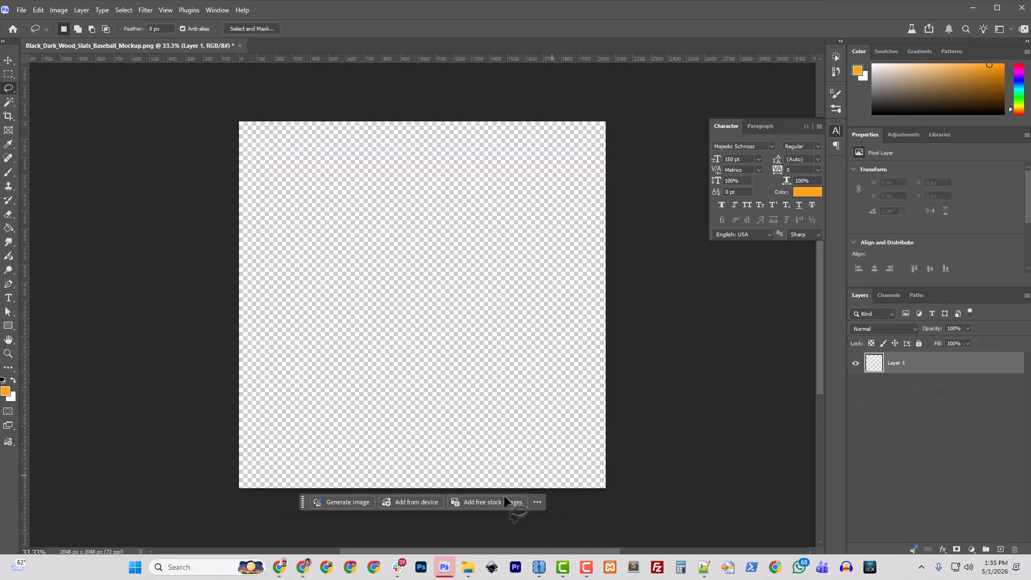
Place all eight Dark_Wood_Slats shirt color images from the Downloads folder as separate layers on the blank canvas at their original size
left_click(466, 568)
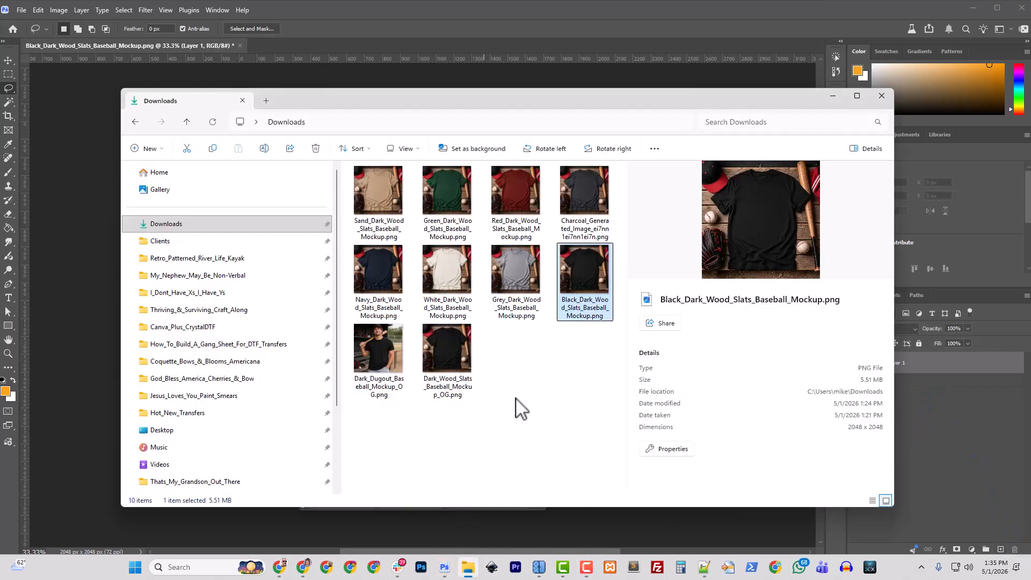
left_click(384, 204, "shift")
left_click_drag(482, 103, 0, 98)
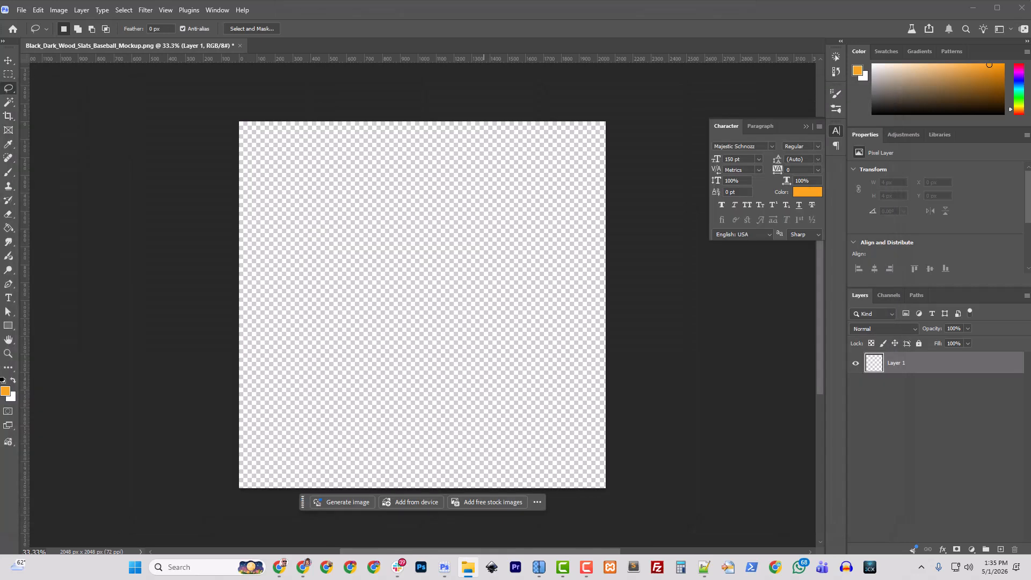
left_click_drag(436, 282, 430, 308)
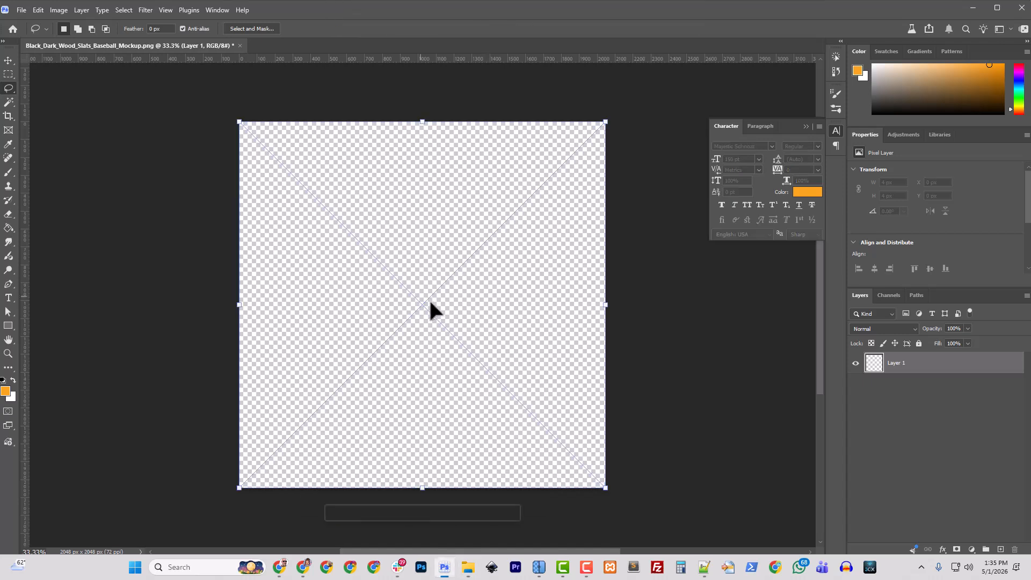
key("Return")
key("Return")
key("Return")
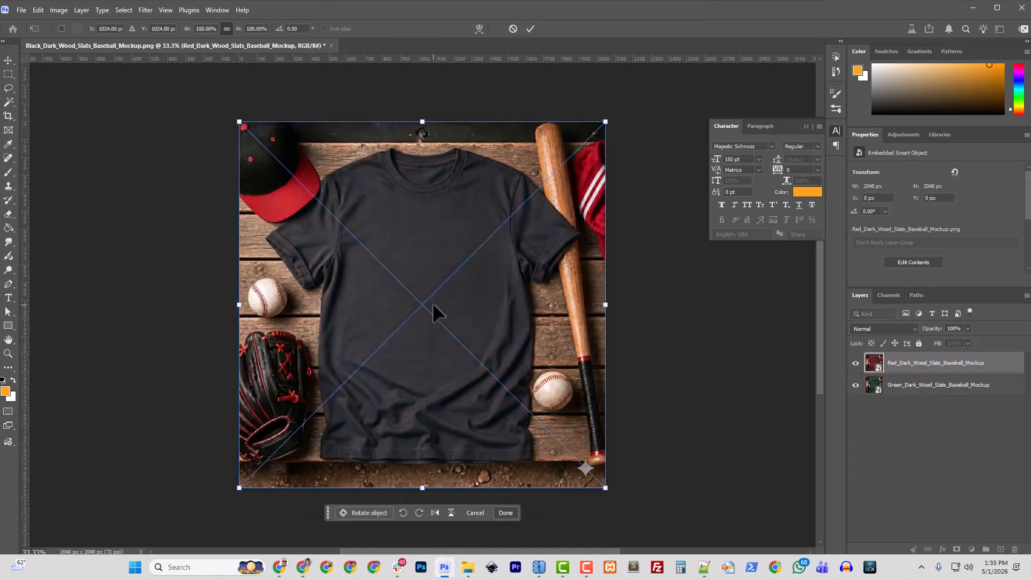
key("Return")
key("Return")
key("Return")
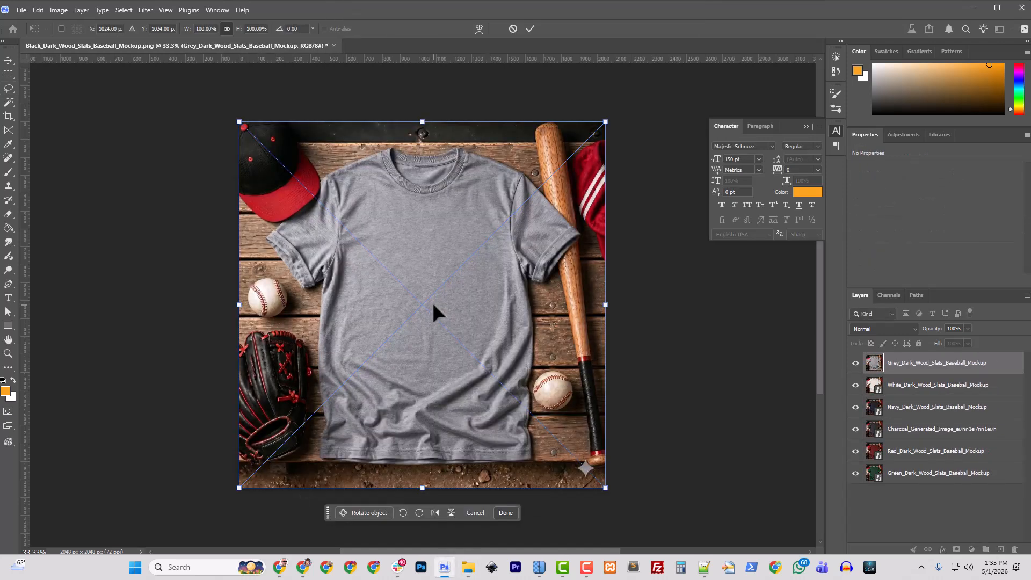
key("Return")
key("Return")
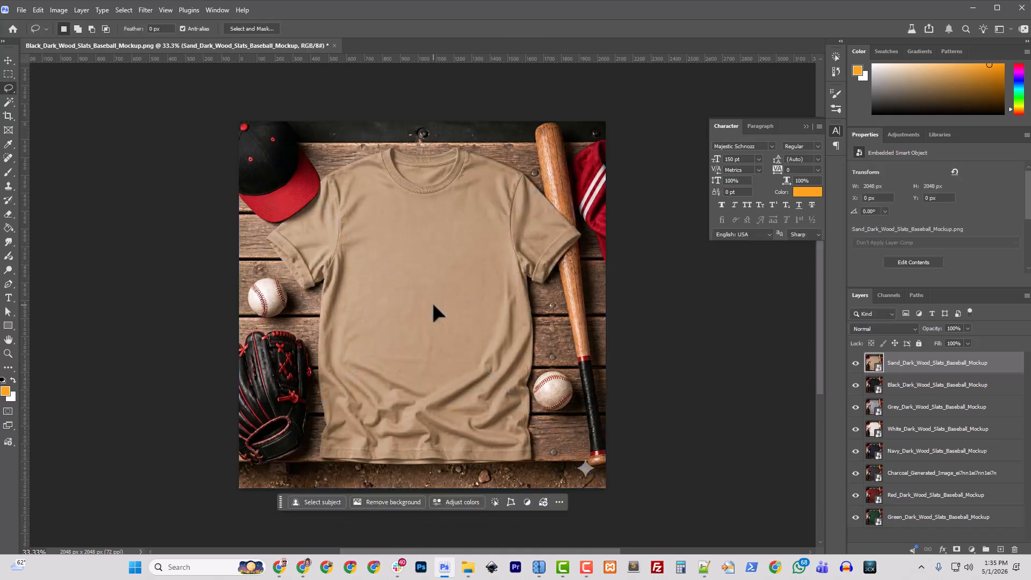
Reorder the layers so the black shirt is on top, followed by the red shirt and the white shirt
left_click_drag(923, 384, 906, 357)
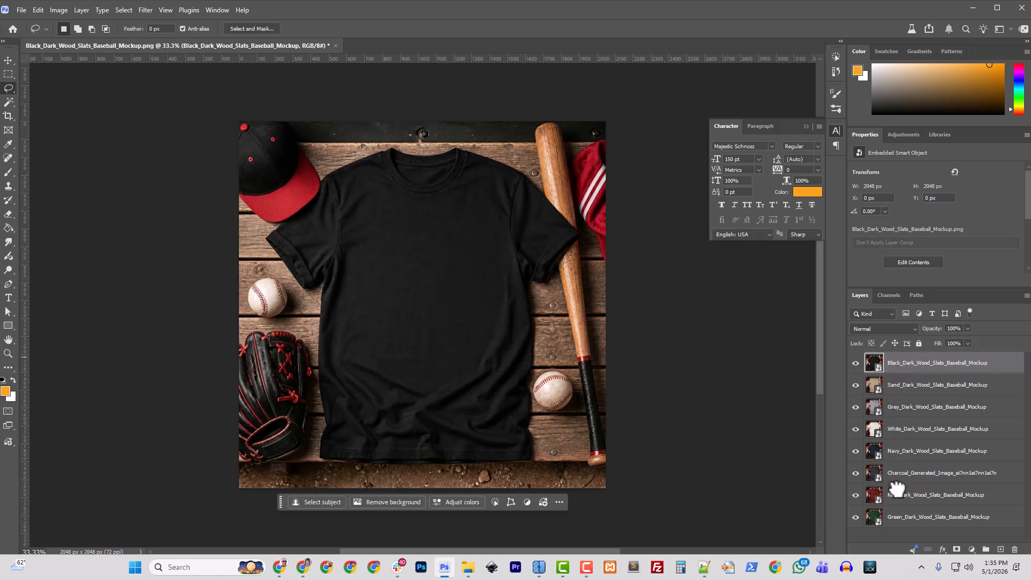
left_click_drag(897, 493, 896, 379)
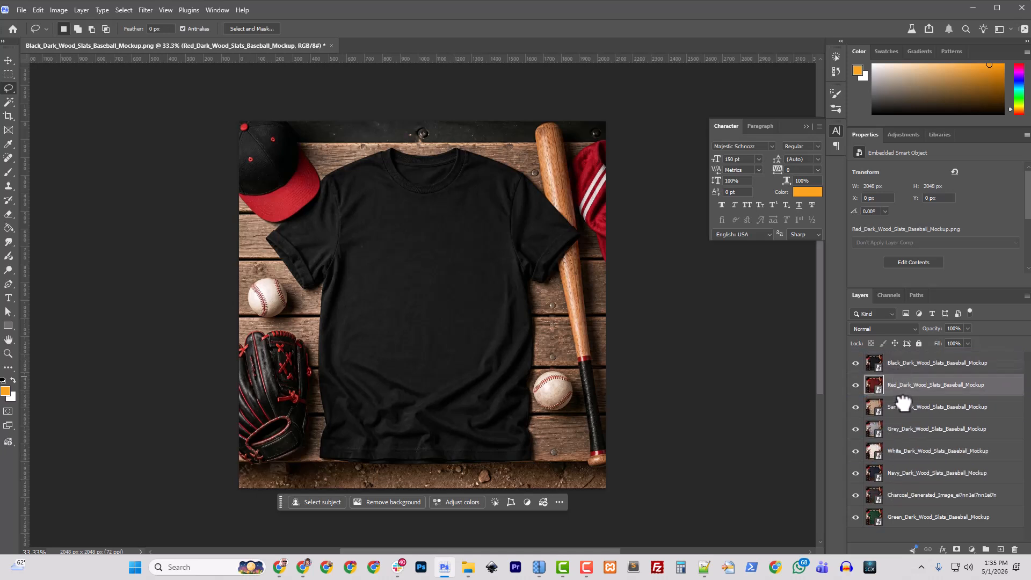
left_click_drag(895, 450, 894, 400)
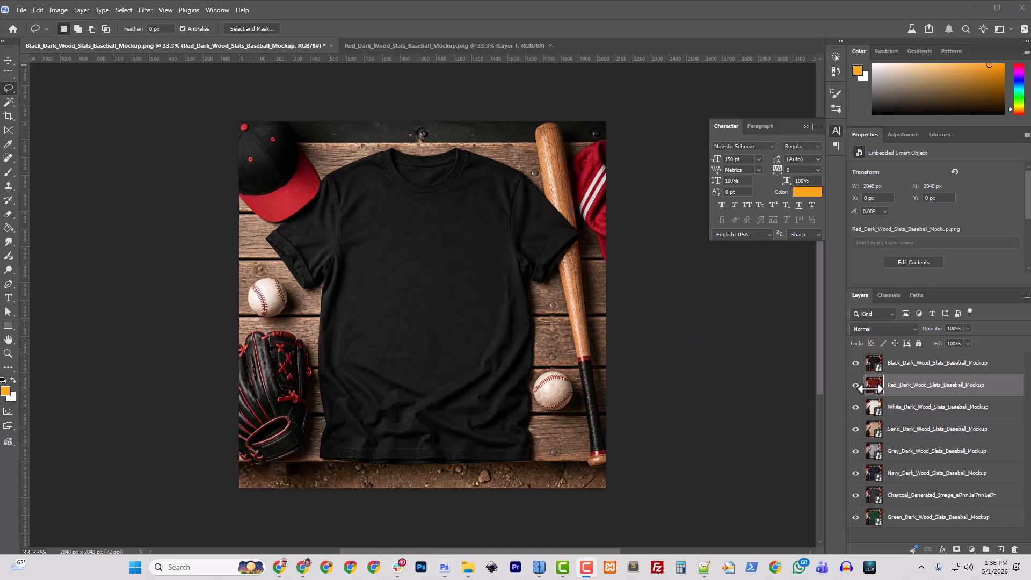
Open the red shirt smart object's contents, lasso the sparkle mark beside the bat handle and erase it with Remove
left_click(875, 388)
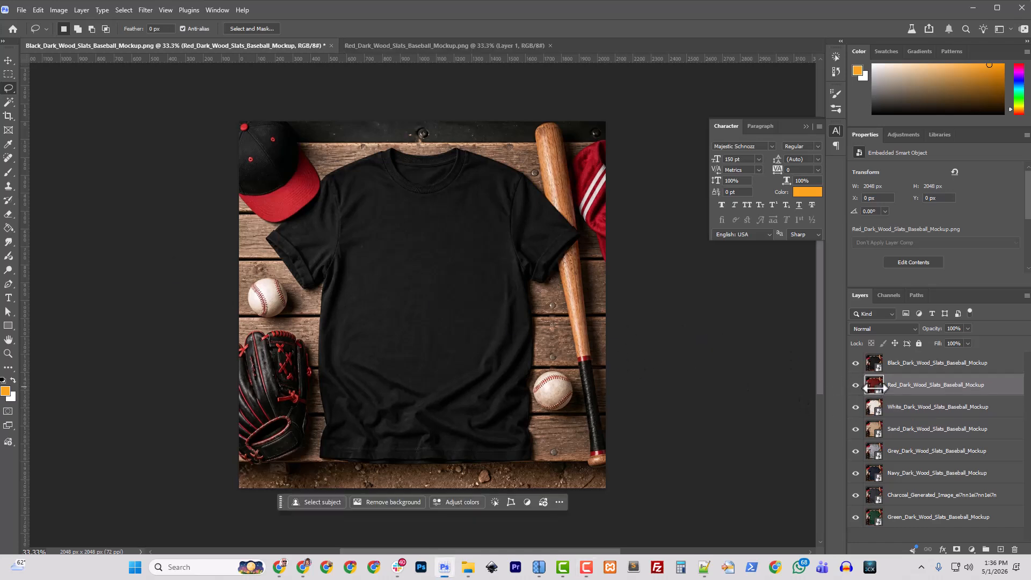
double_click(874, 385)
scroll(656, 421, "down", 1)
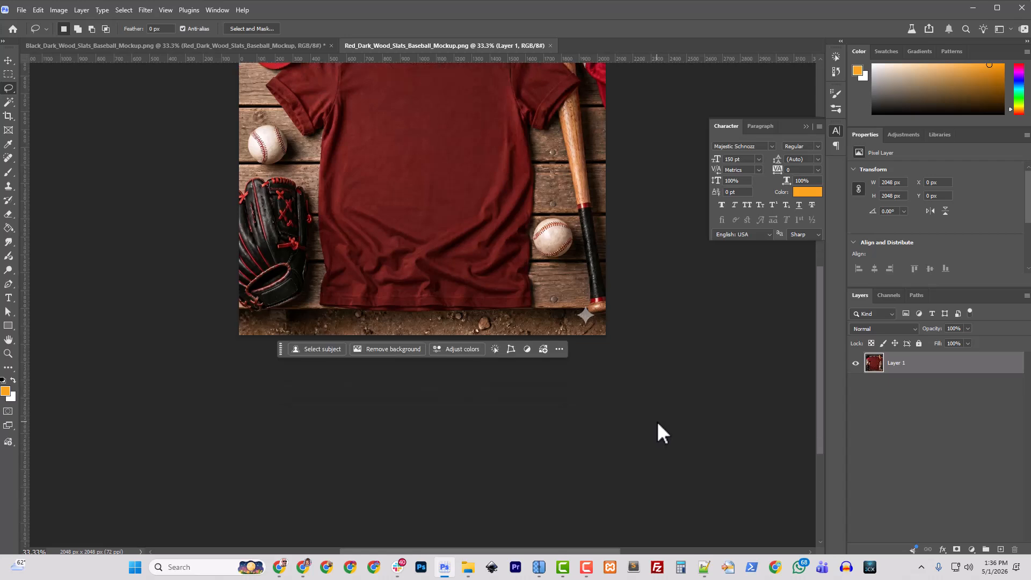
scroll(656, 421, "up", 3)
left_click_drag(688, 340, 240, 338)
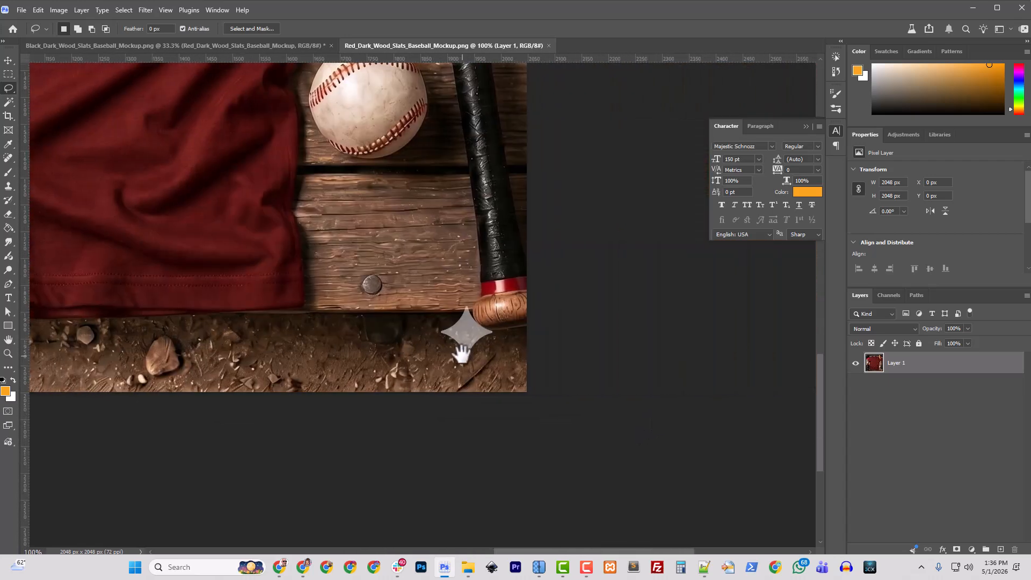
mouse_move(436, 333)
left_mouse_down()
mouse_move(467, 303)
mouse_move(495, 332)
mouse_move(464, 362)
left_mouse_up()
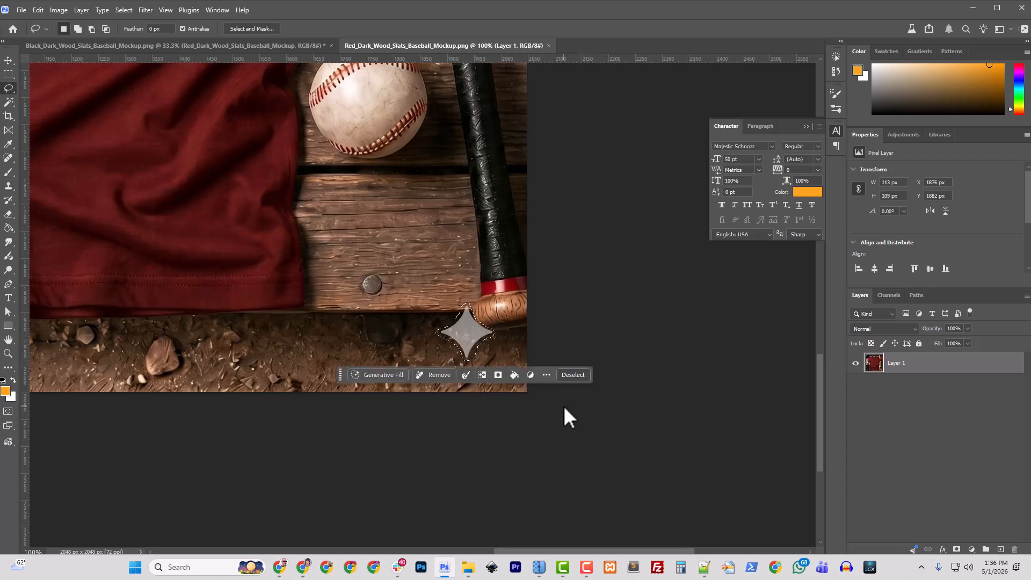
left_click(433, 374)
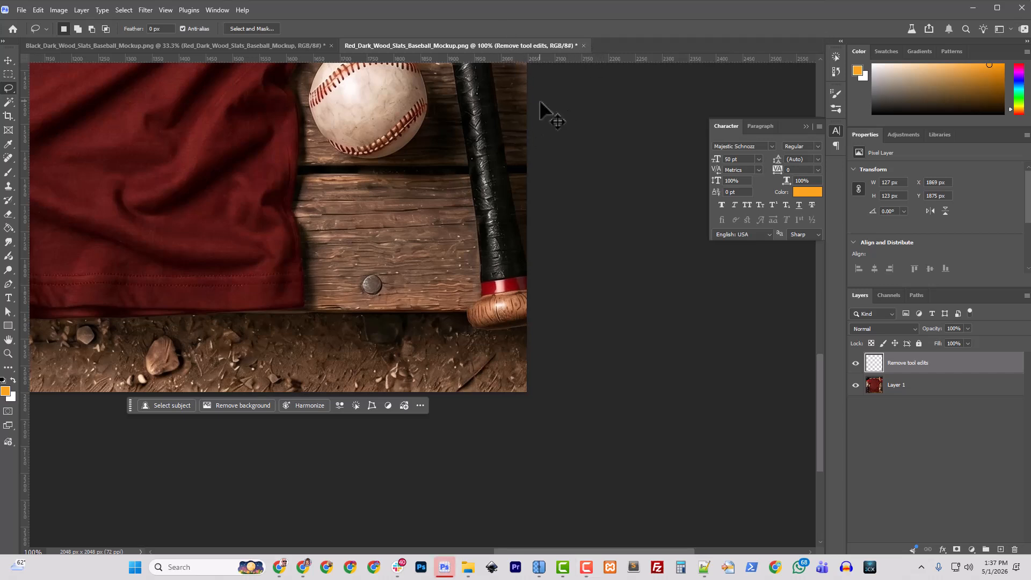
Merge the Remove tool edits with the red shirt image, then save and close the smart object's contents
key("ctrl+s")
left_click(553, 237)
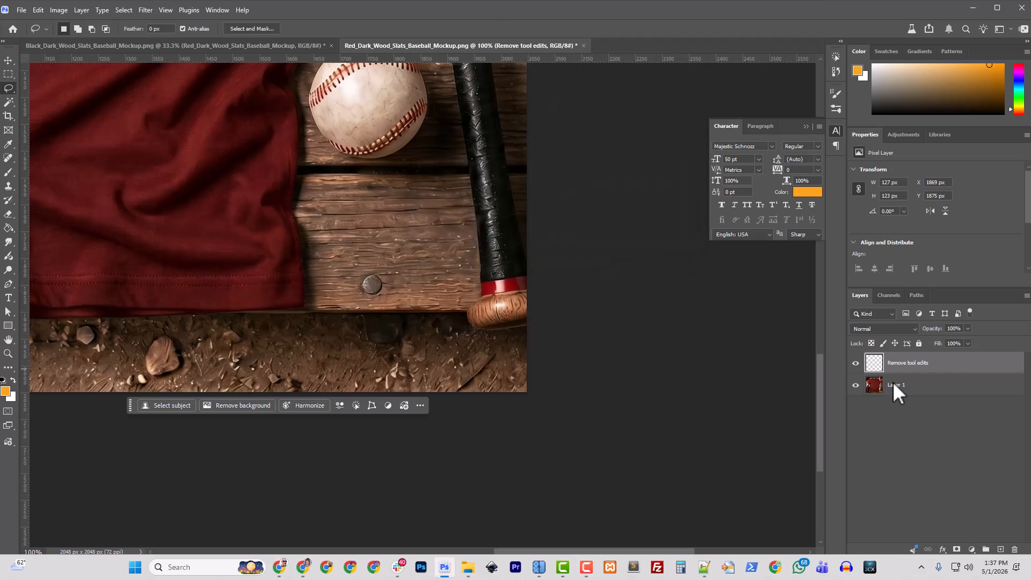
left_click(900, 384, "shift")
key("ctrl+e")
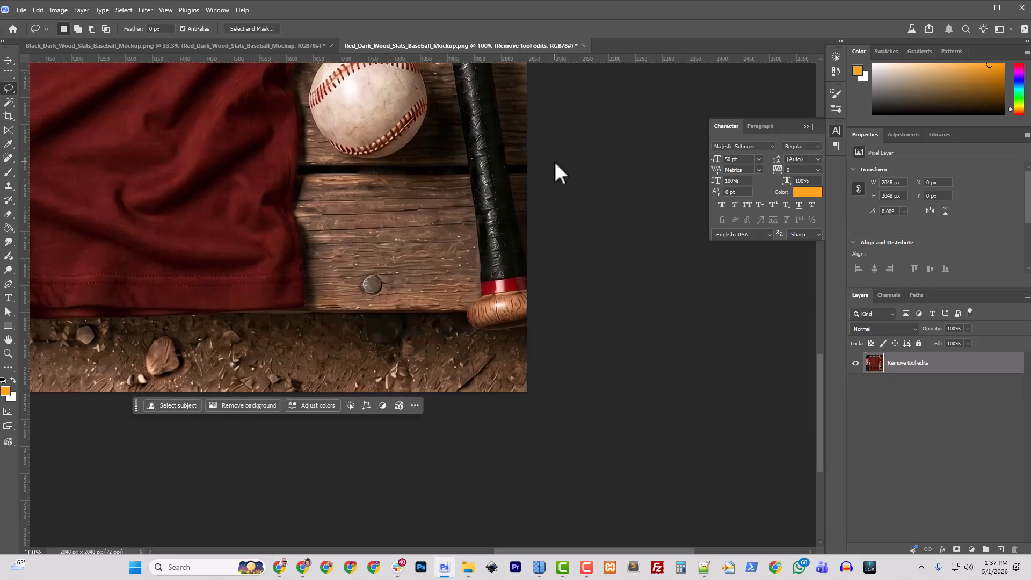
left_click(579, 46)
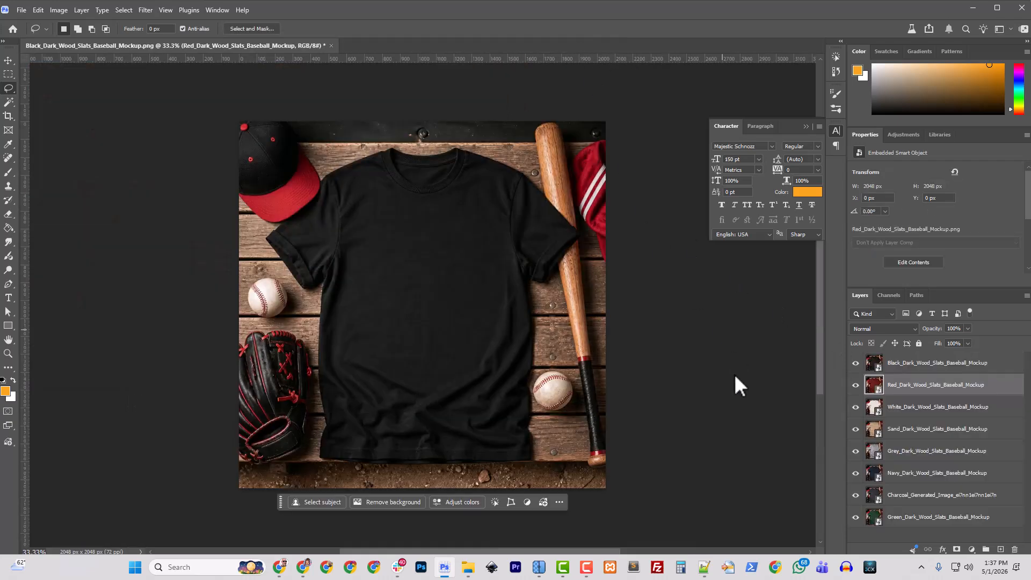
Marquee an area of about 168 × 165 px around the white mockup's sparkle mark and copy that clean patch from the red shirt layer
left_click(855, 363)
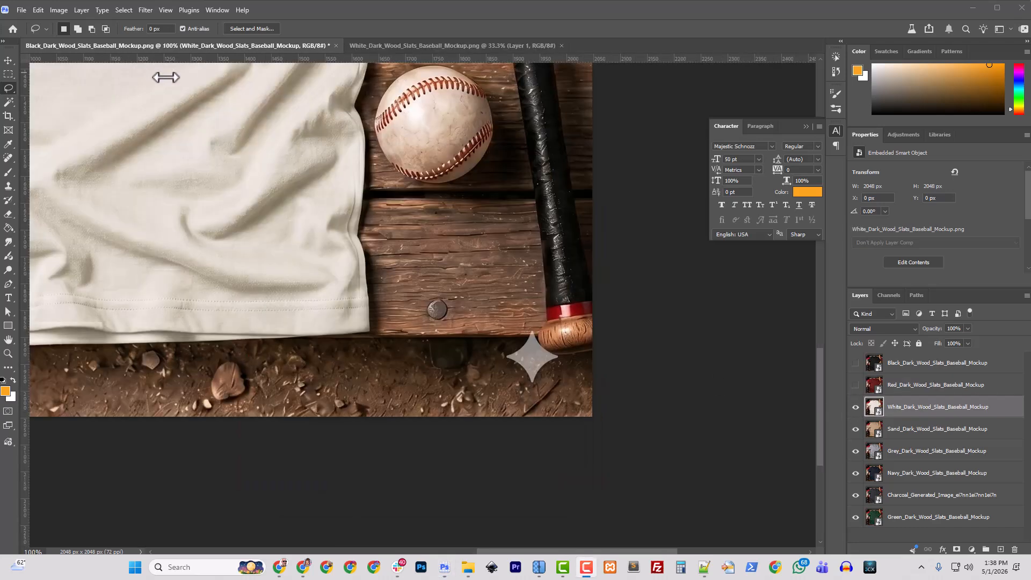
left_click(9, 76)
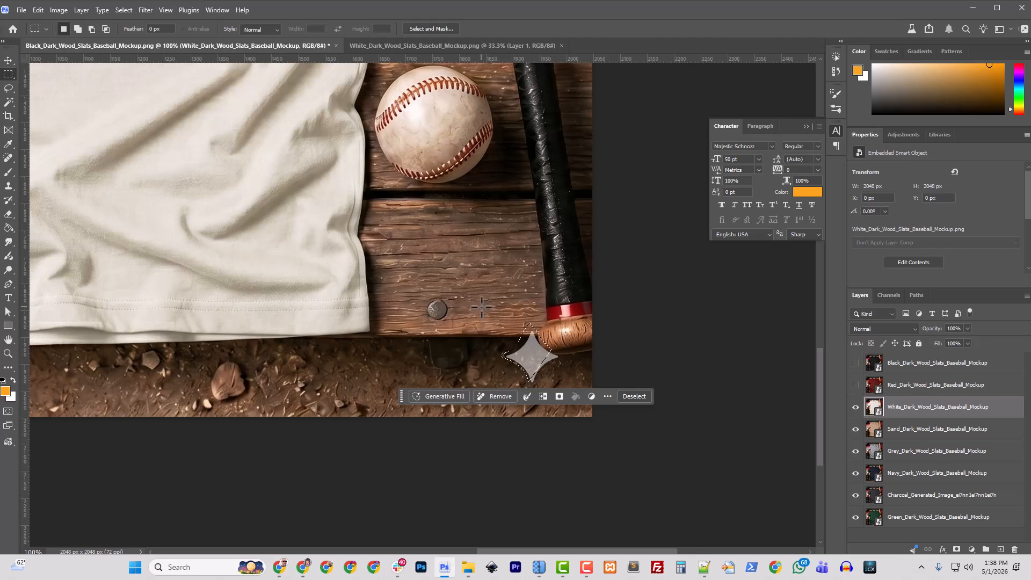
mouse_move(486, 310)
left_mouse_down()
mouse_move(542, 349)
mouse_move(576, 398)
left_mouse_up()
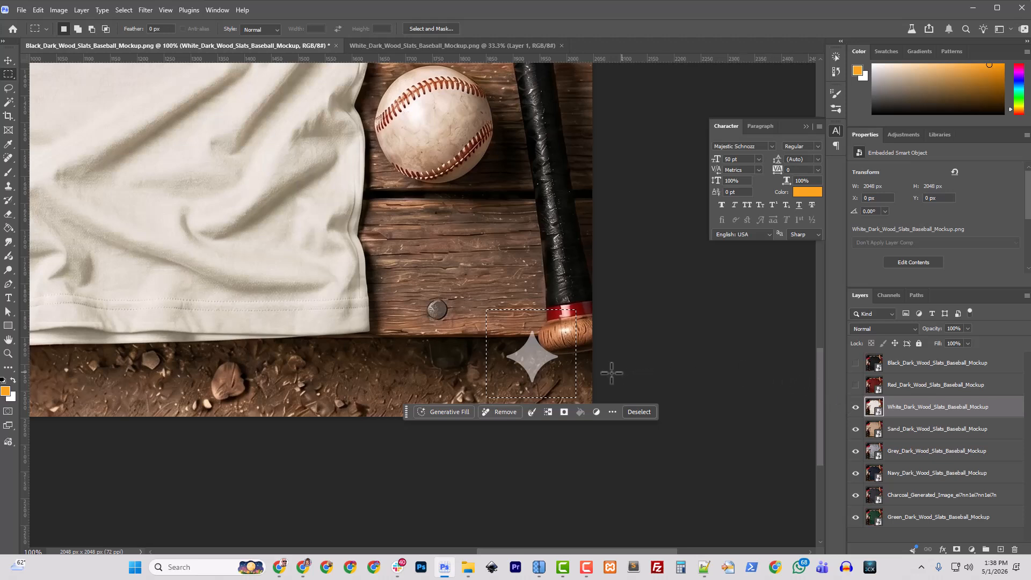
left_click(903, 384)
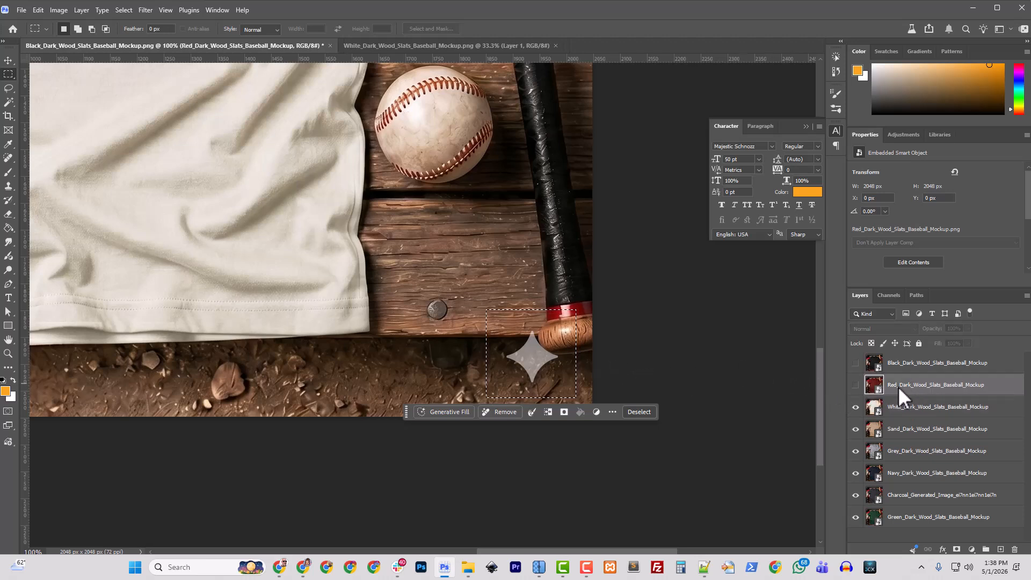
Cover the sparkle mark in the white shirt smart object with the clean patch, merge both layers and save the contents
double_click(874, 405)
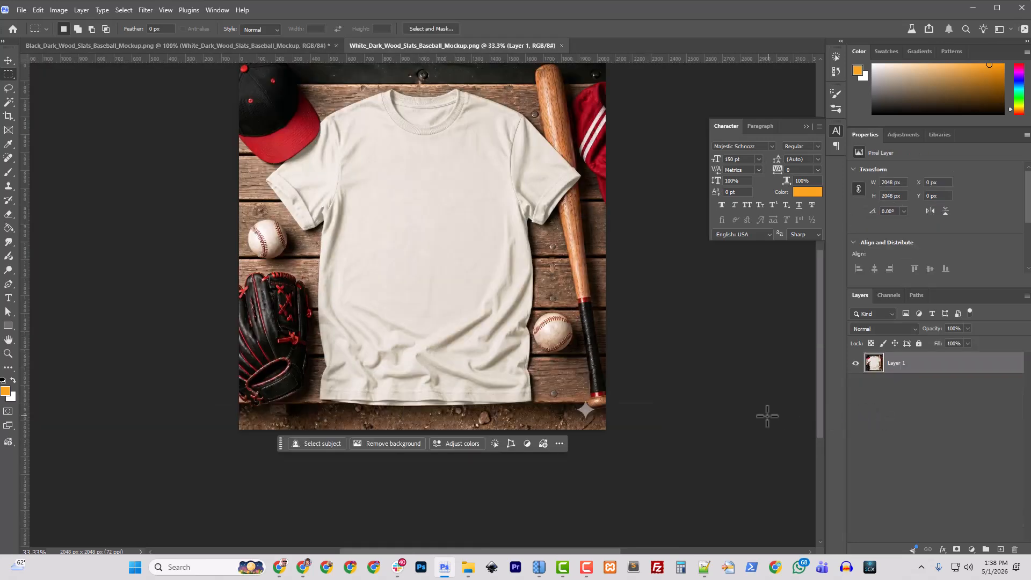
key("ctrl+j")
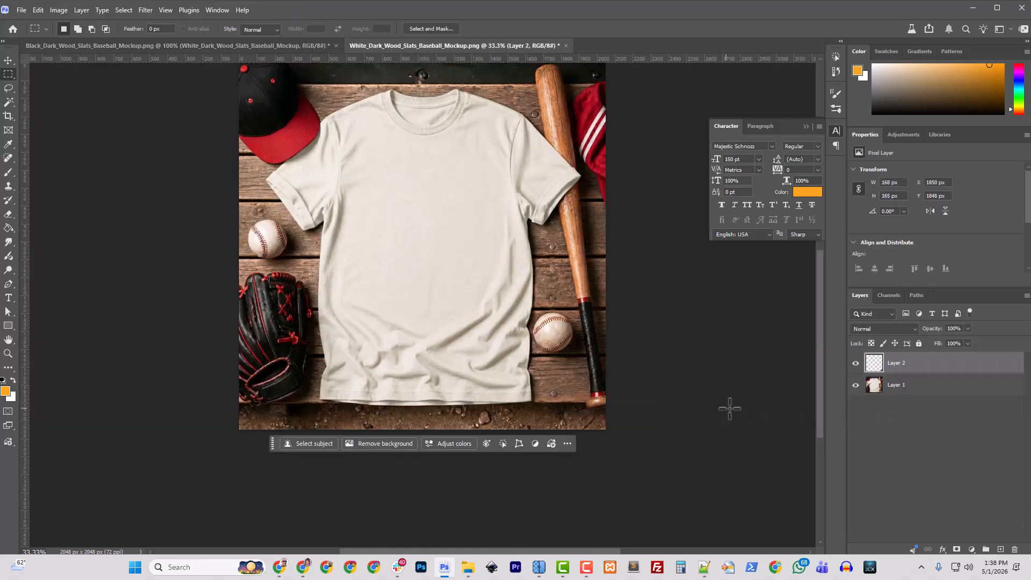
left_click(900, 385, "shift")
key("ctrl+e")
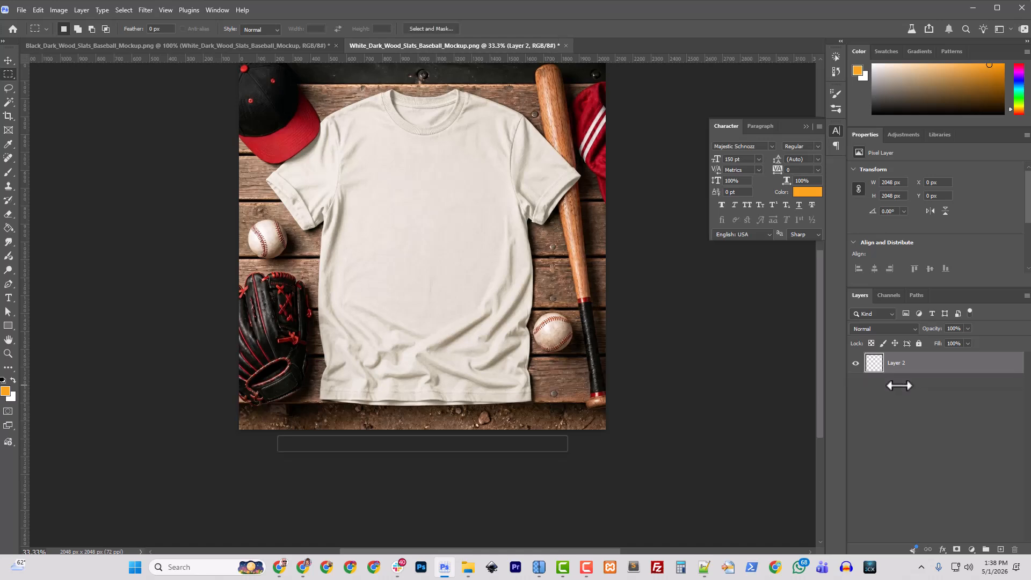
left_click(249, 51)
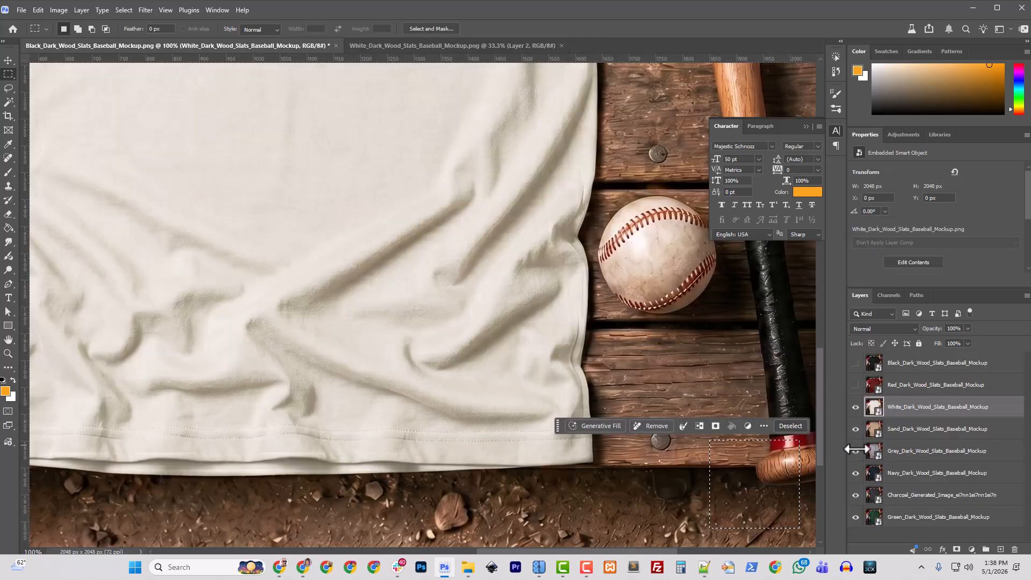
Paste the clean patch over the sparkle mark in the sand shirt smart object, merge both layers and save the contents
double_click(873, 428)
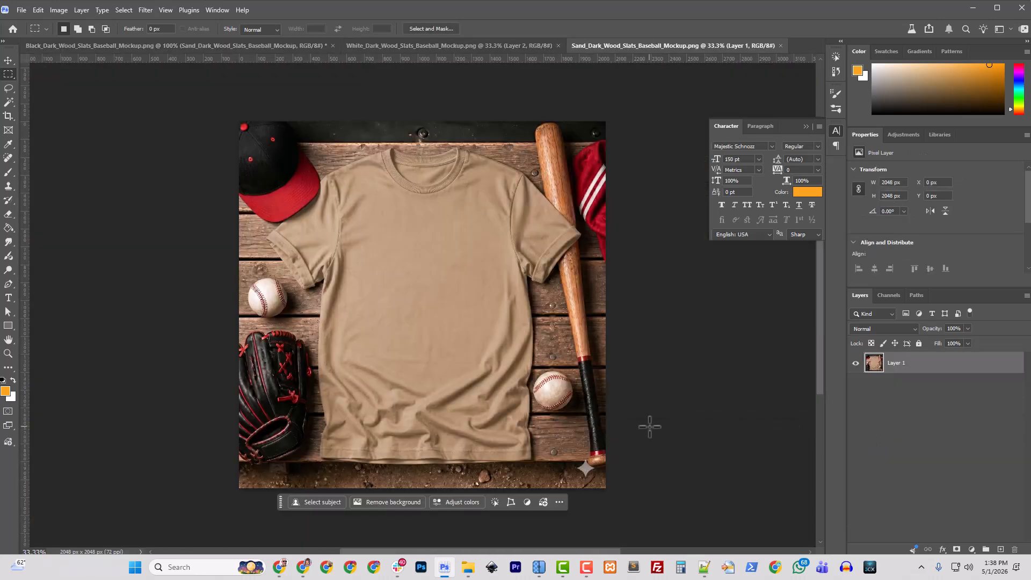
key("ctrl+shift+alt+n")
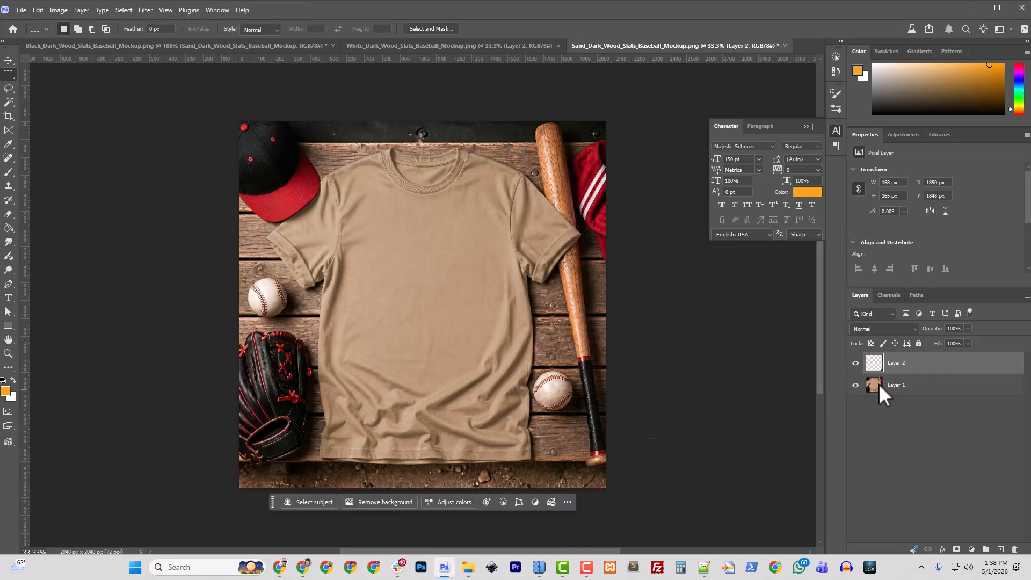
left_click(896, 385, "shift")
key("ctrl+e")
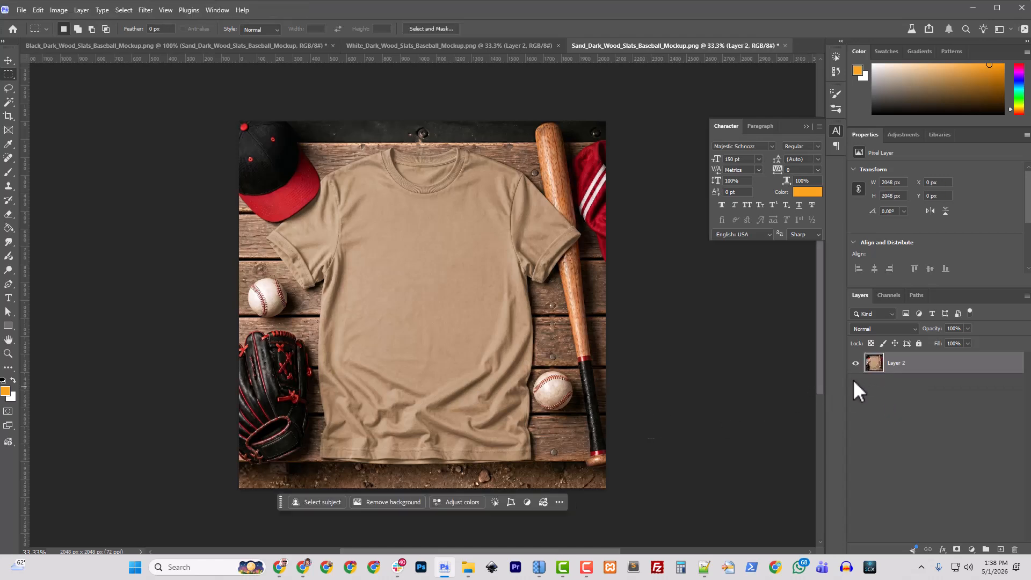
key("ctrl+s")
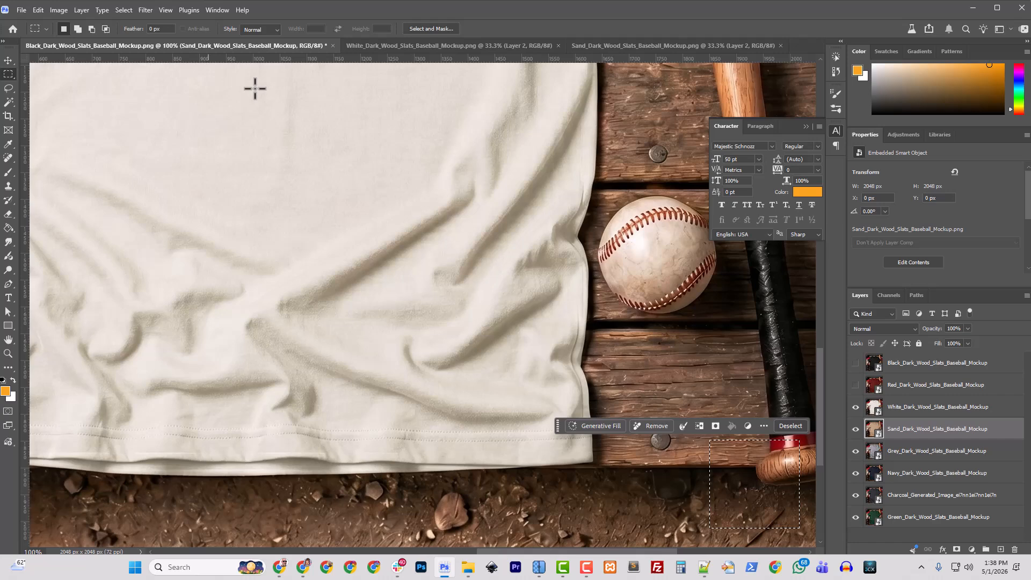
left_click(195, 47)
Open the grey shirt smart object and paste the clean patch to cover its sparkle mark
double_click(875, 446)
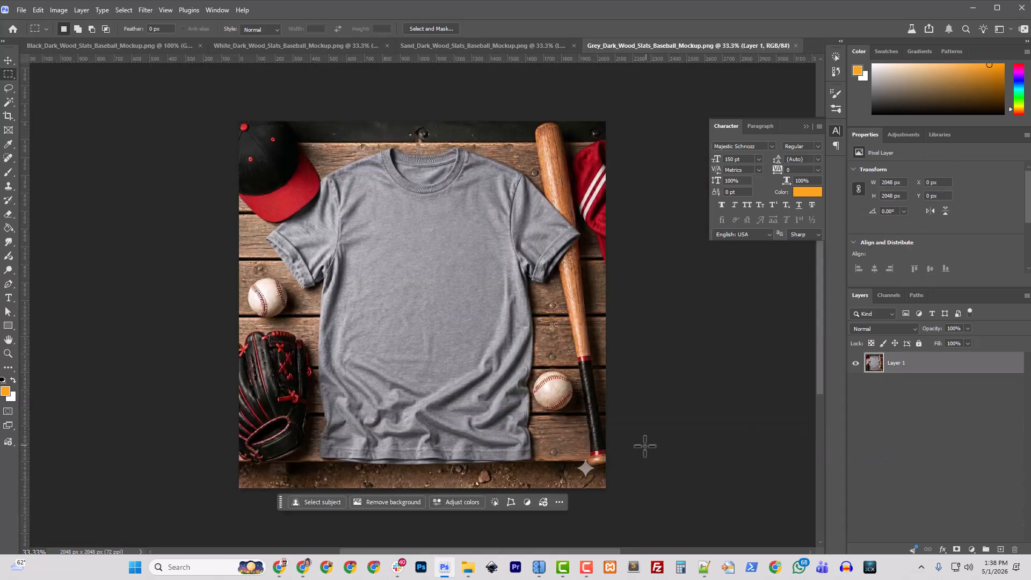
key("ctrl+v")
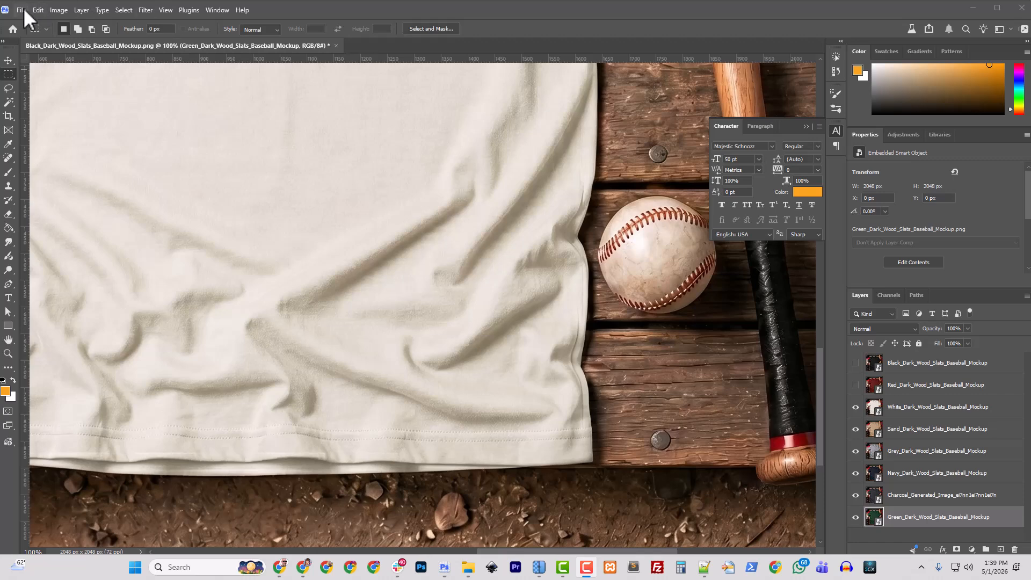
Save the layered document in Downloads as Dark_Wood_Slats_Baseball_Mockup.psd, in Photoshop format
left_click(21, 10)
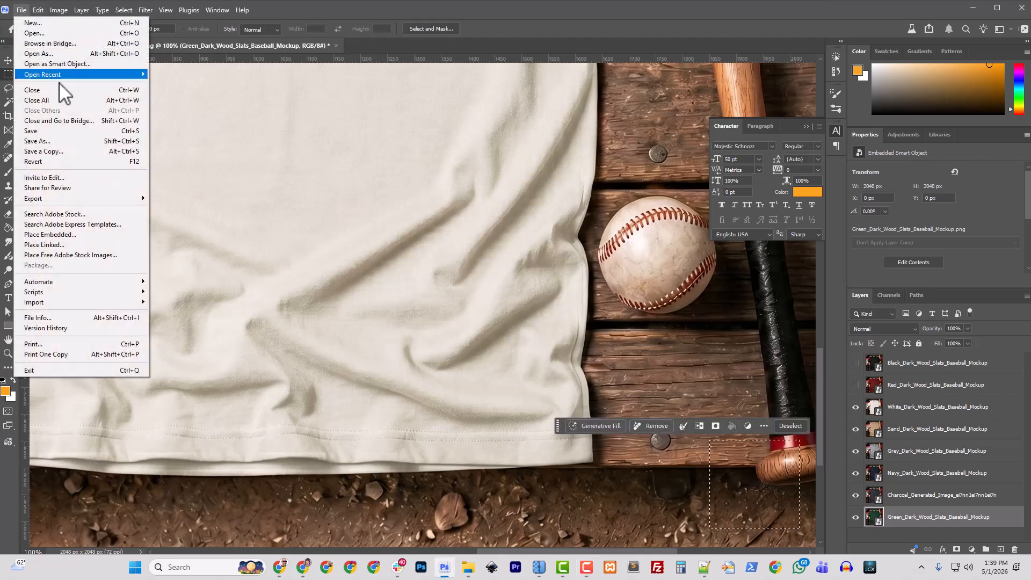
left_click(73, 140)
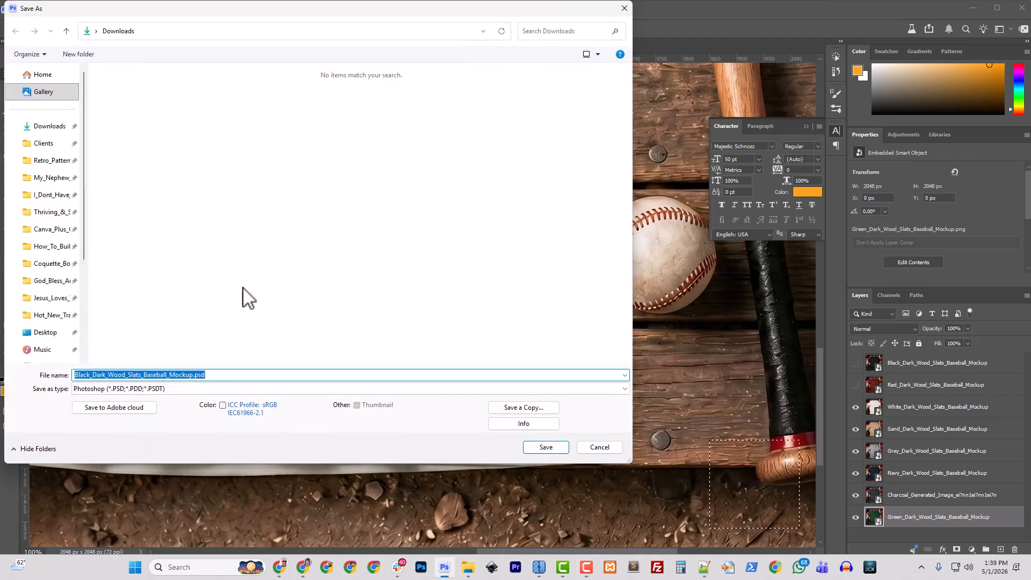
left_click(91, 376)
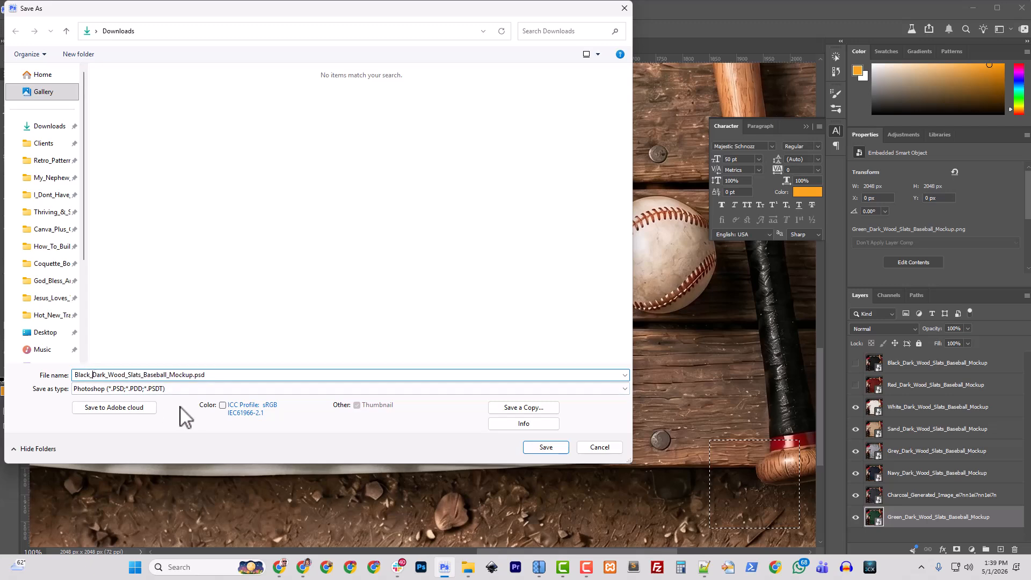
key("BackSpace")
key("BackSpace")
key("BackSpace")
key("BackSpace")
key("BackSpace")
key("BackSpace")
left_click(546, 448)
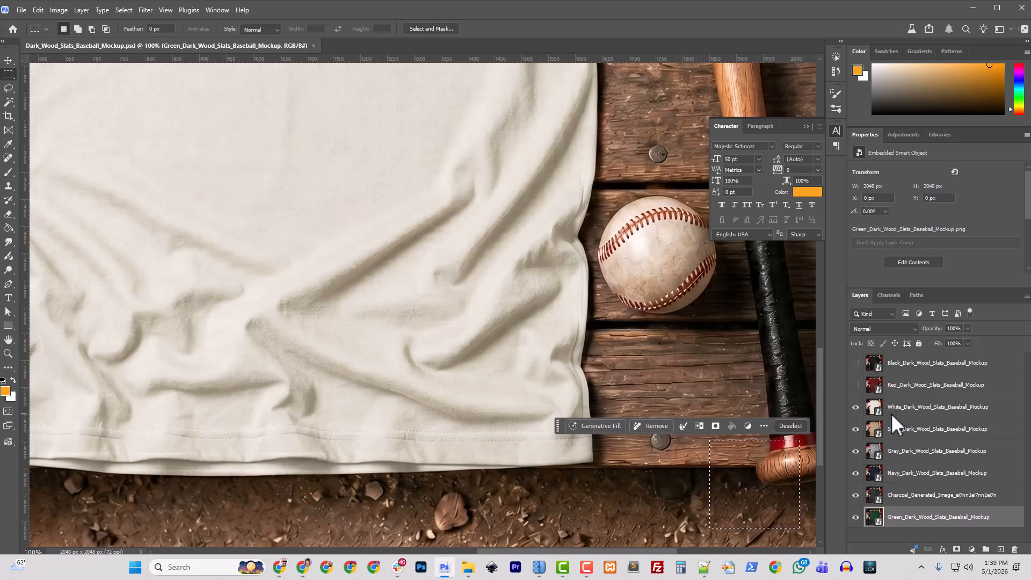
Make the red and black shirt layers visible again
left_click(855, 385)
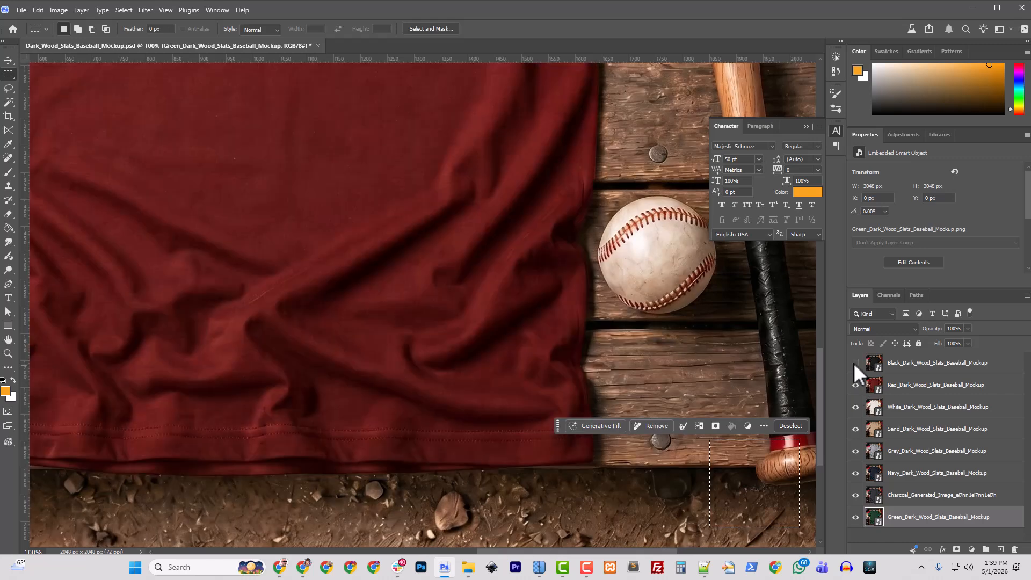
left_click(855, 362)
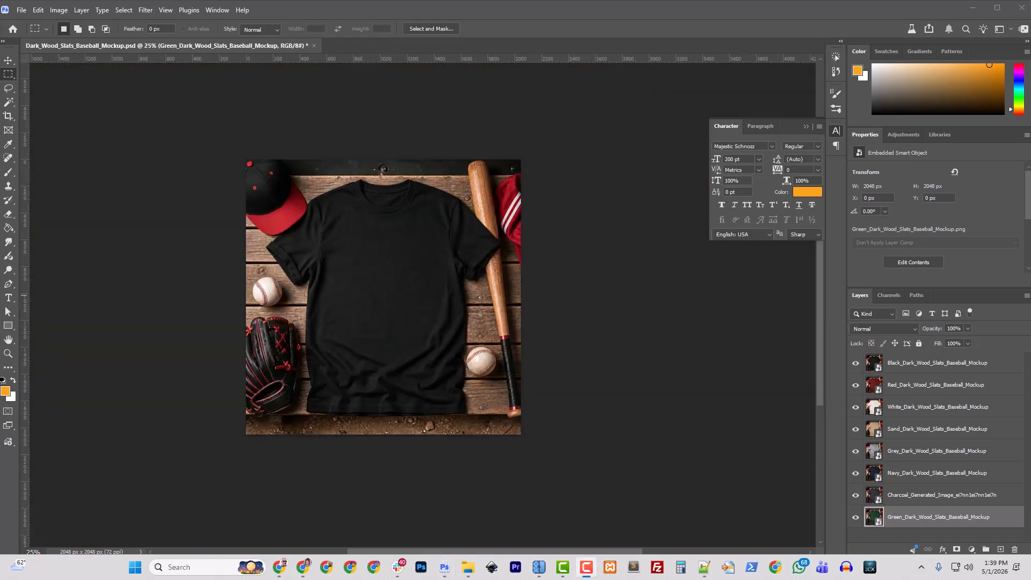
Draw an unfilled 872 × 1187 px rectangle above the black shirt layer over the shirt's print area and nudge it slightly left
left_click(917, 363)
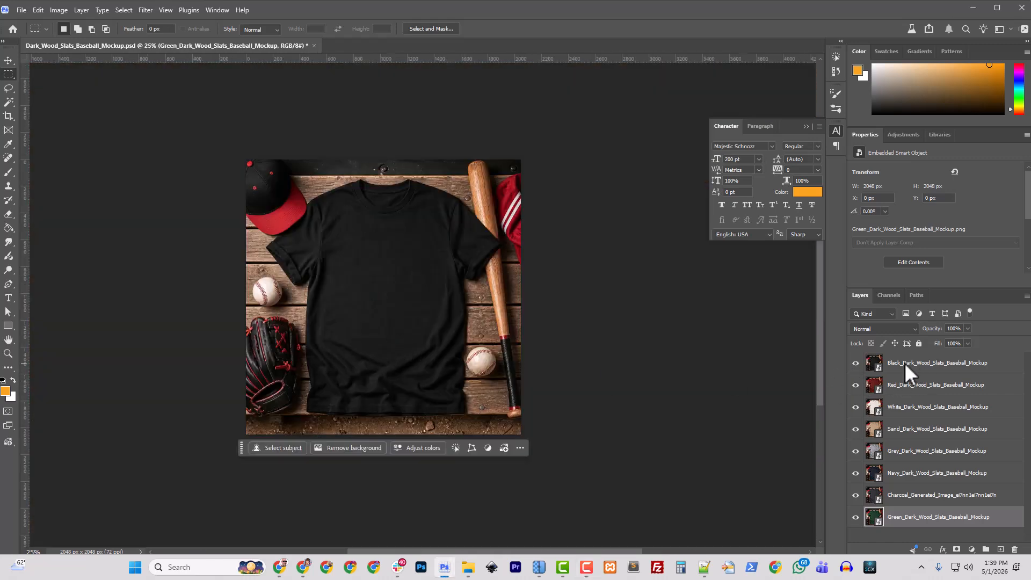
left_click(904, 362)
left_click(9, 325)
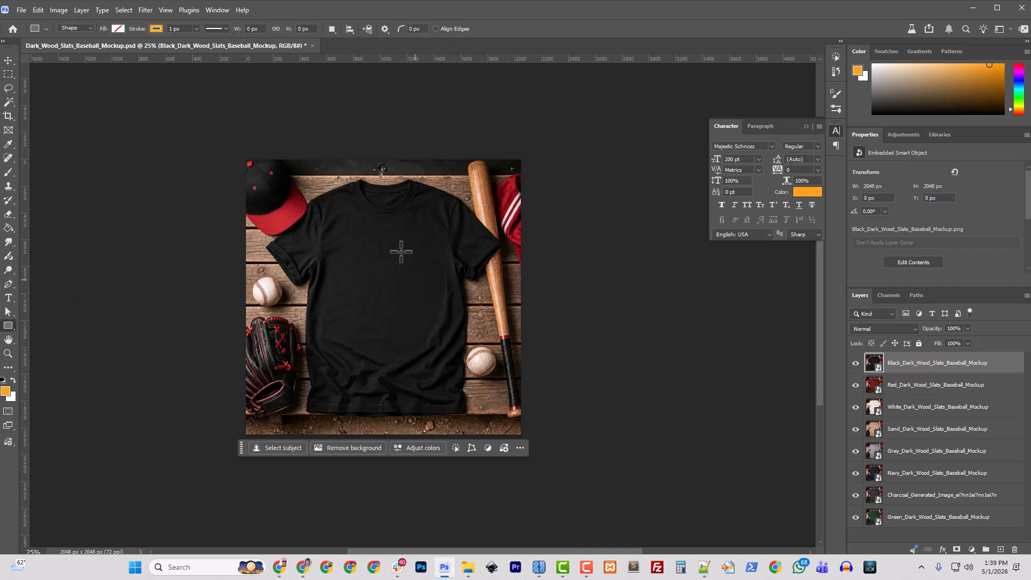
left_click_drag(327, 220, 445, 379)
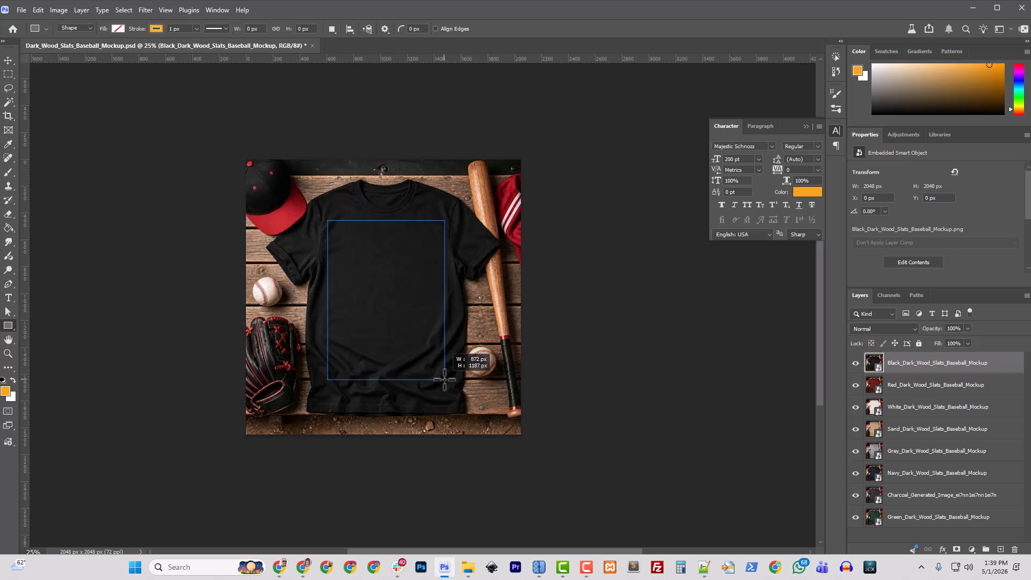
left_click_drag(445, 379, 445, 380)
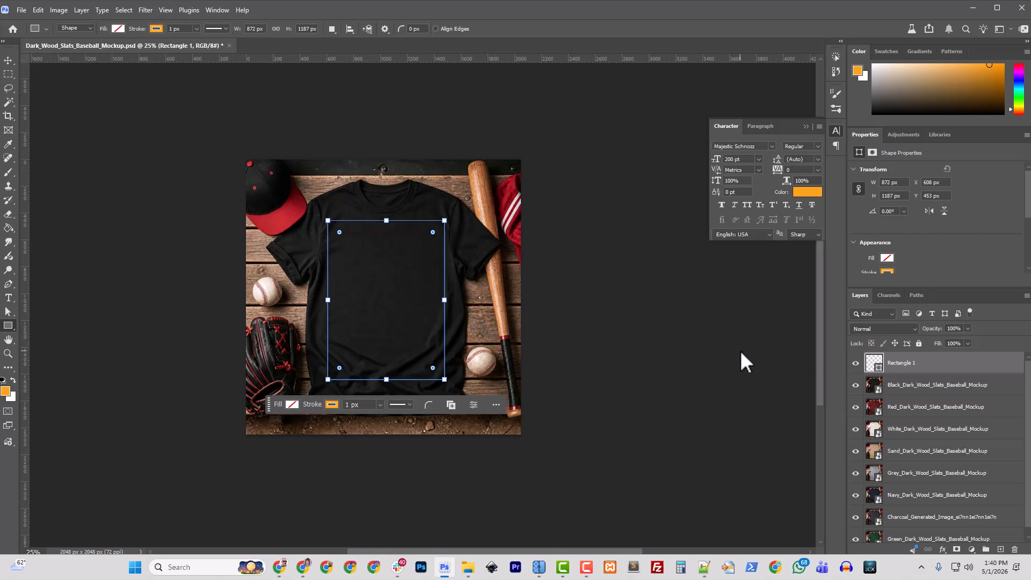
left_click(5, 61)
key("Left")
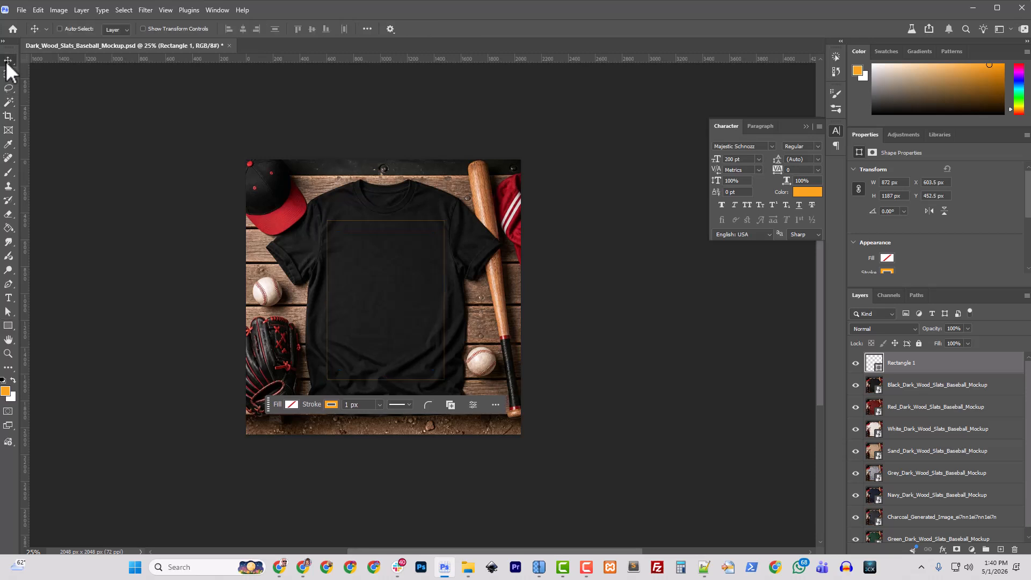
key("ctrl+plus")
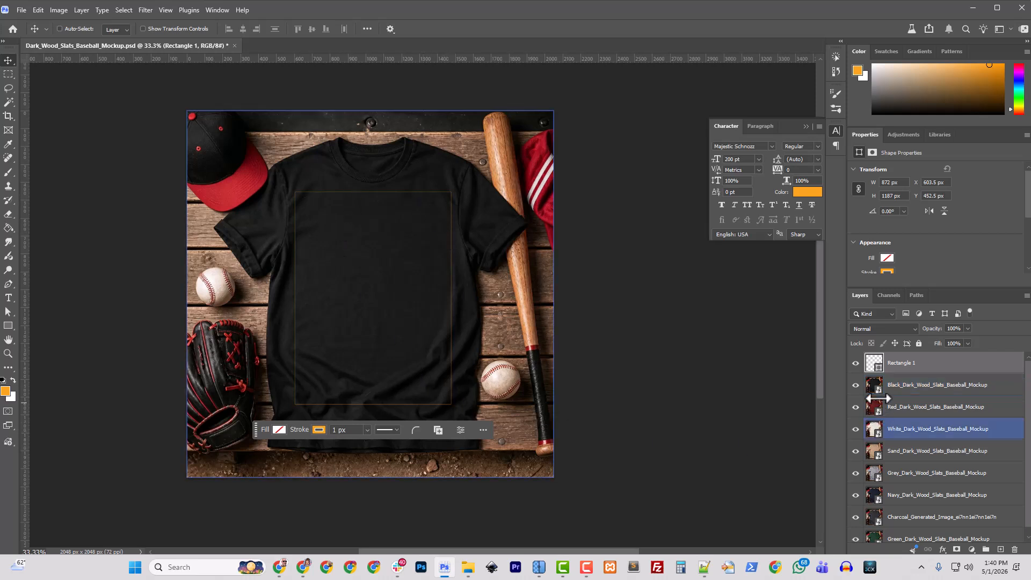
right_click(874, 363)
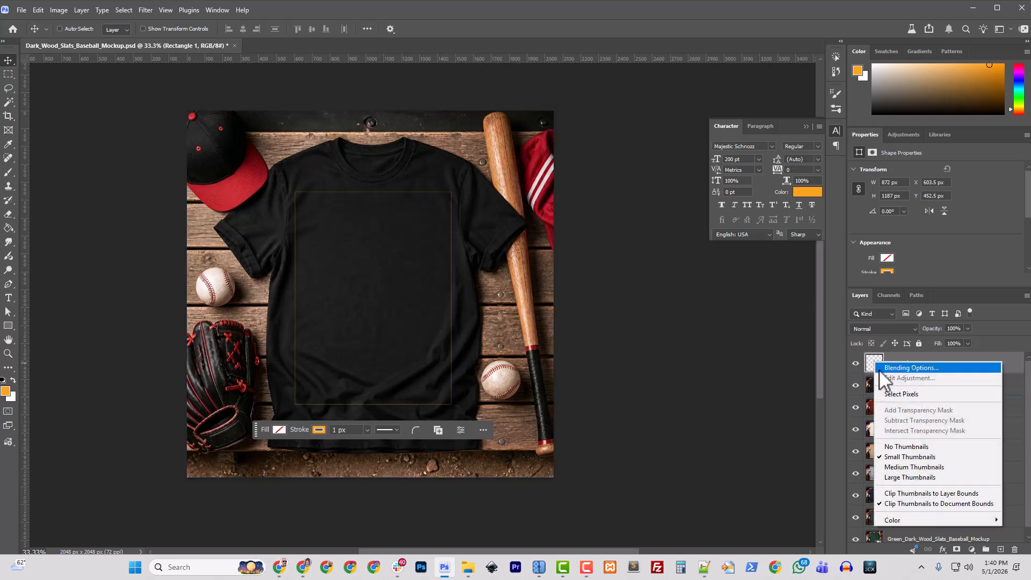
left_click(901, 358)
right_click(902, 361)
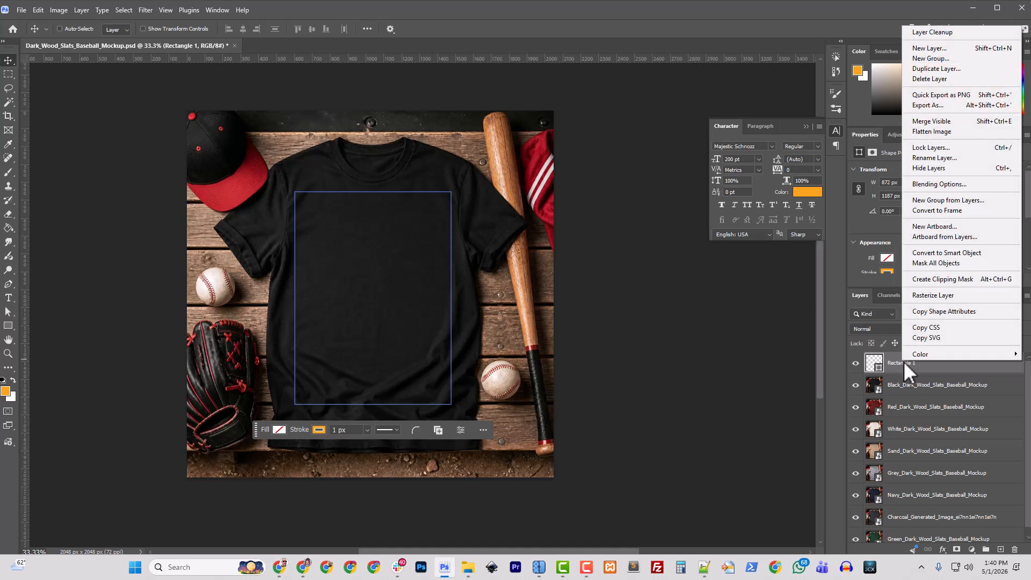
left_click(398, 21)
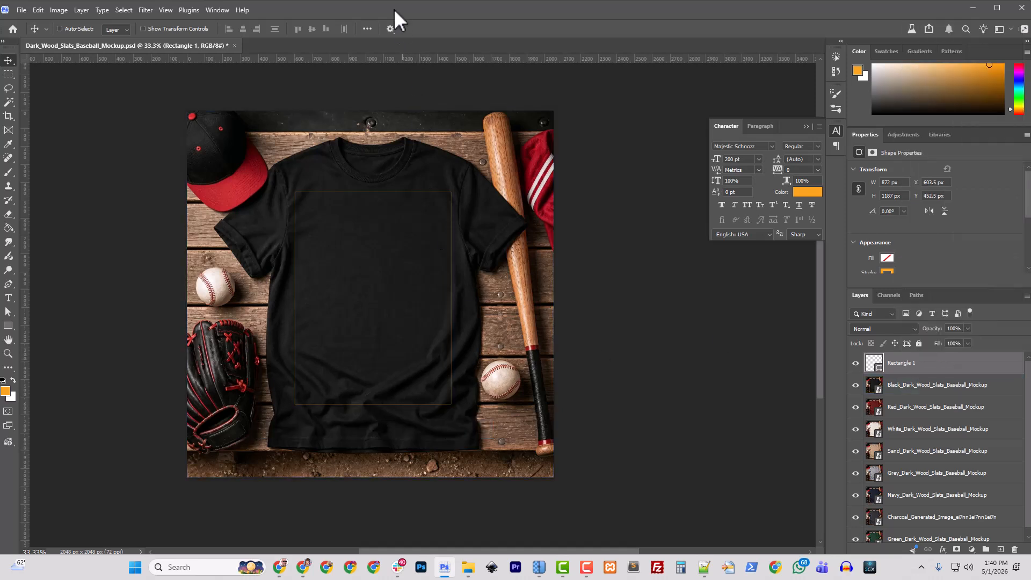
right_click(904, 363)
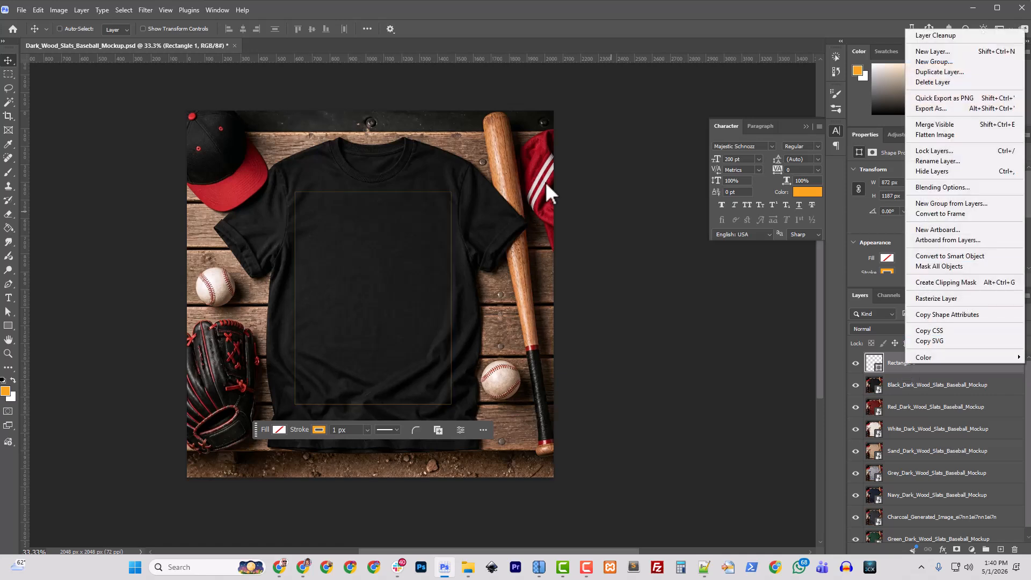
left_click(381, 11)
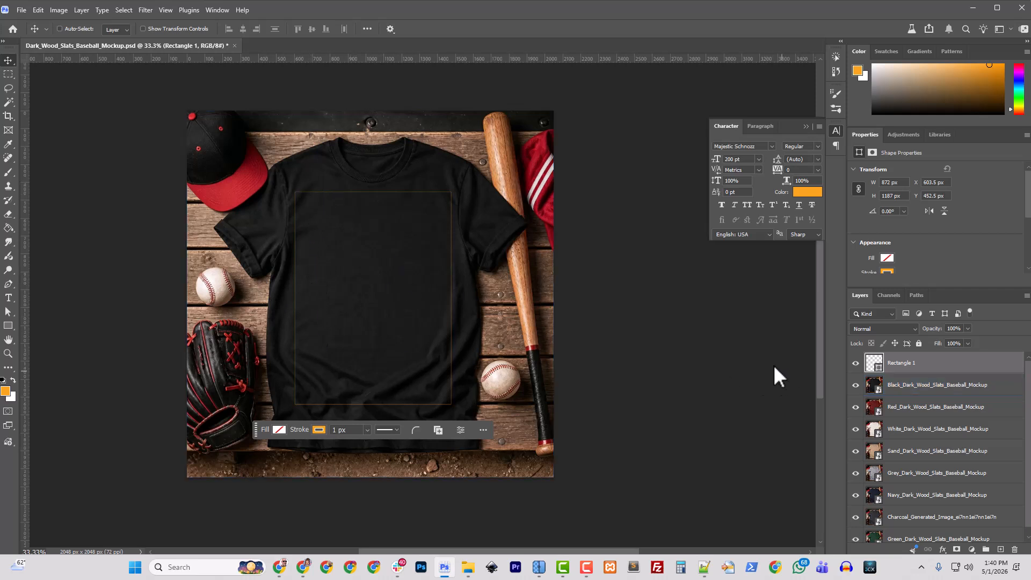
Convert the Rectangle 1 layer to a smart object and open its contents
right_click(894, 365)
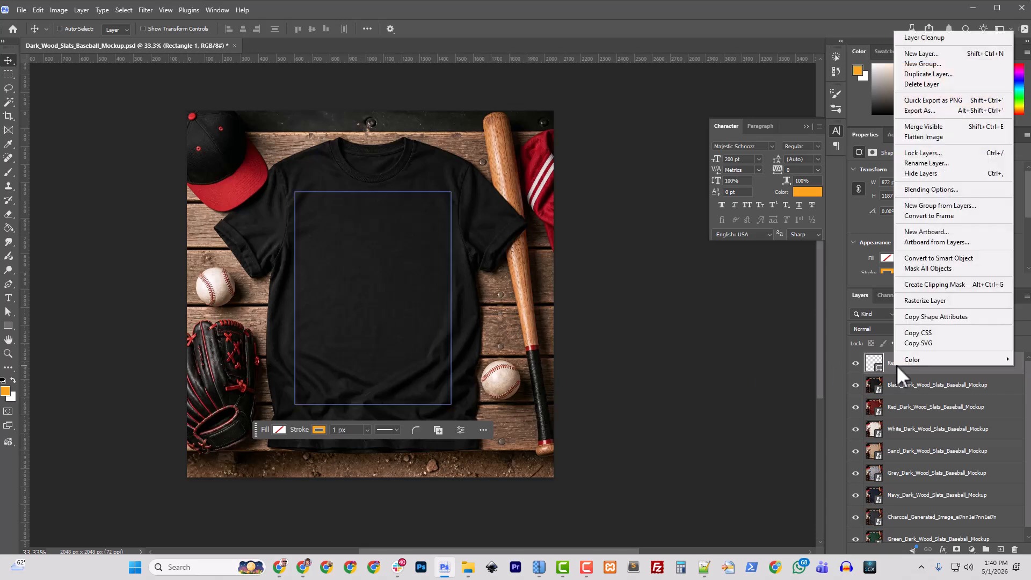
left_click(919, 259)
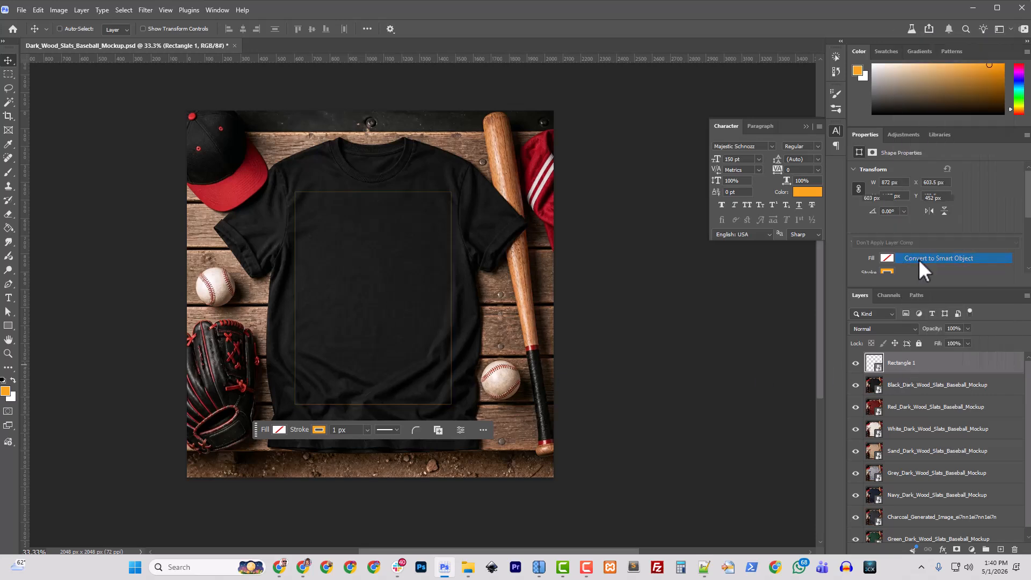
double_click(873, 362)
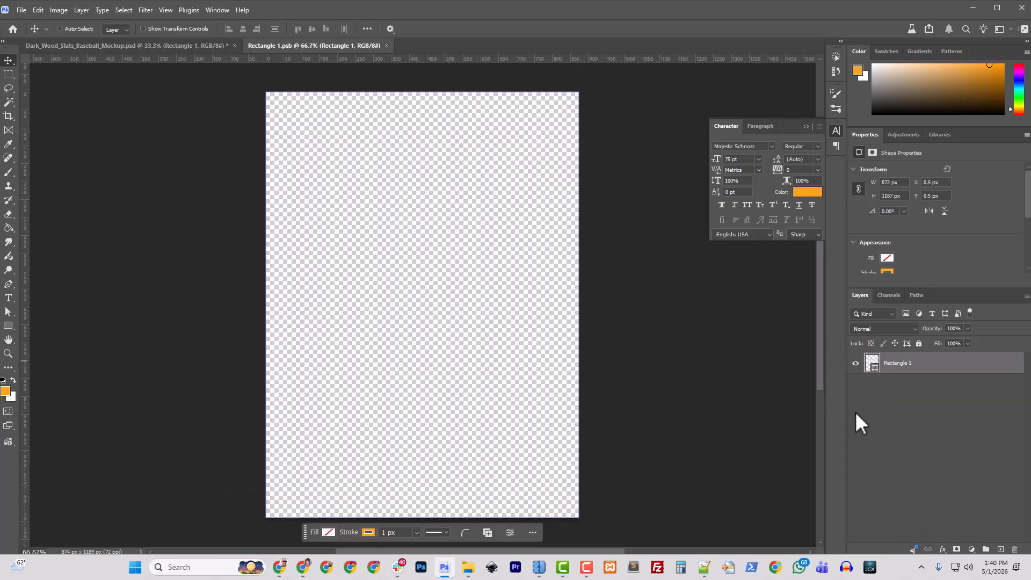
Add an empty layer inside the smart object, delete its rectangle shape layer and save the contents
left_click(999, 548)
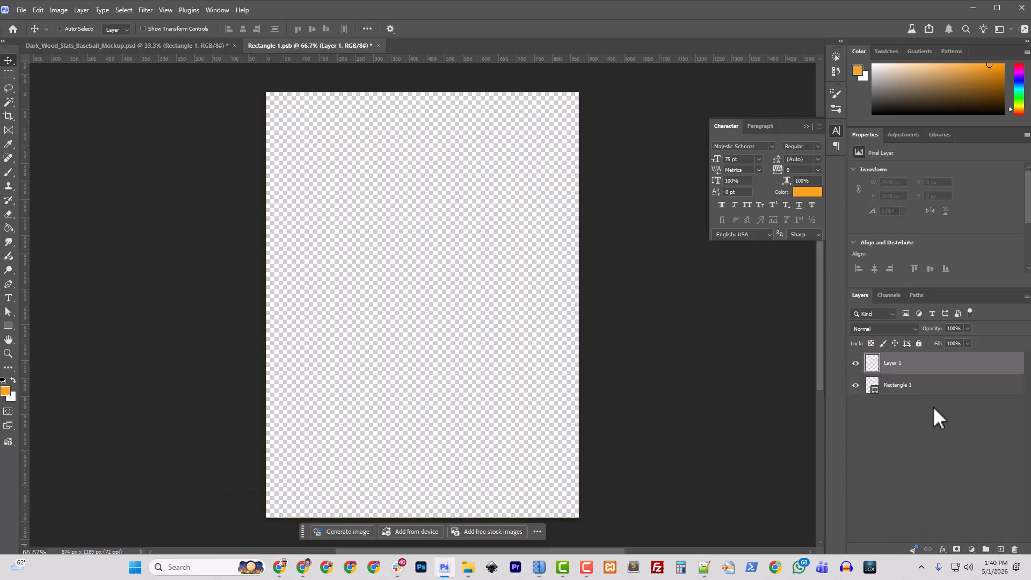
left_click(910, 385)
key("Delete")
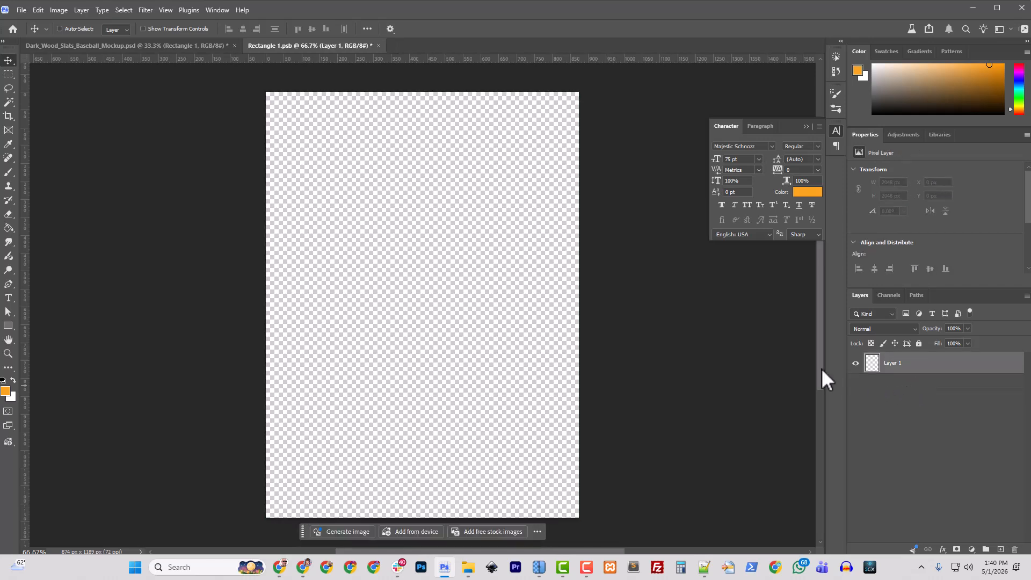
Rename the Rectangle 1 smart object layer in the mockup document first as Artwork and finally as Design
left_click(163, 46)
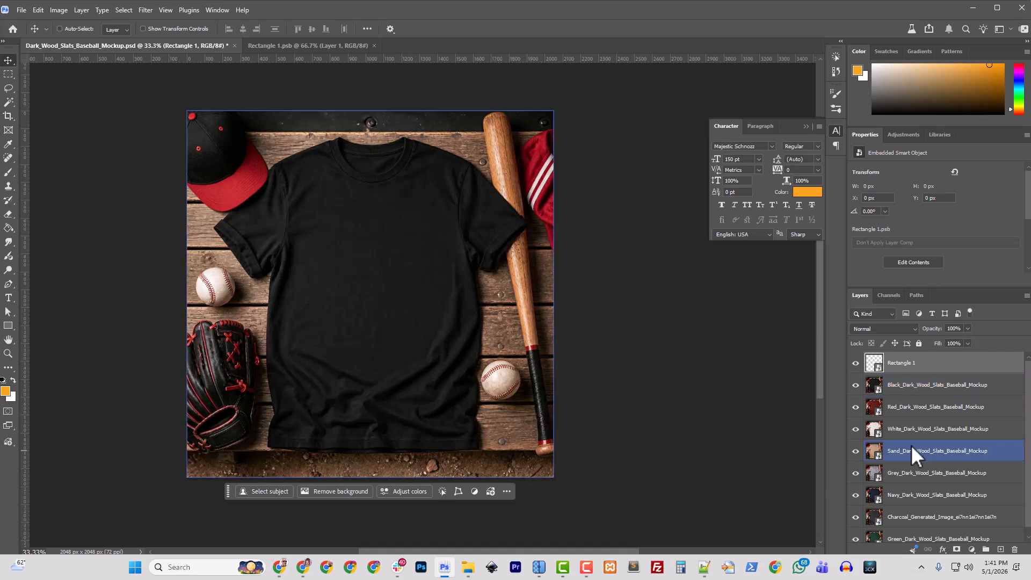
double_click(895, 363)
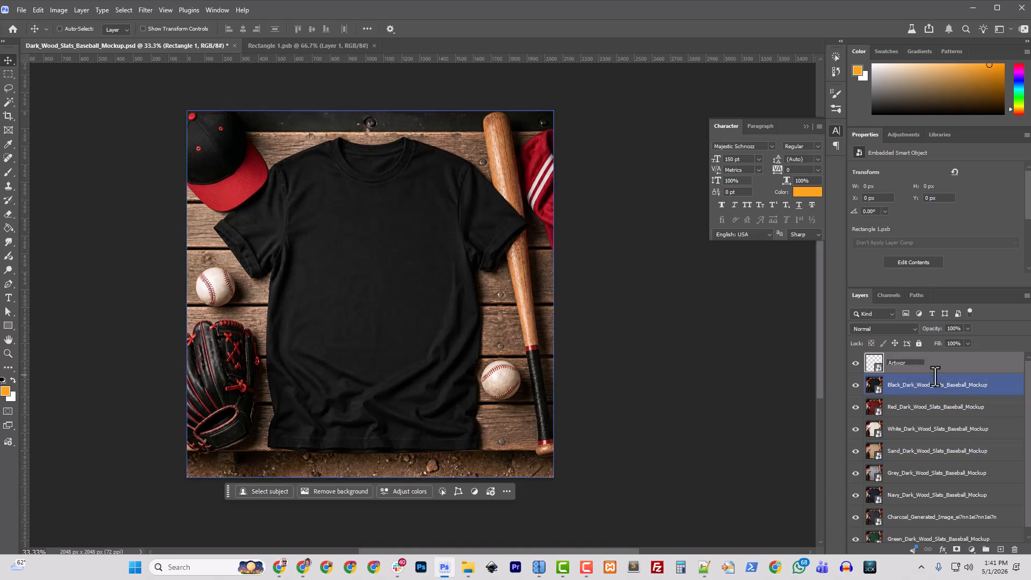
key("Return")
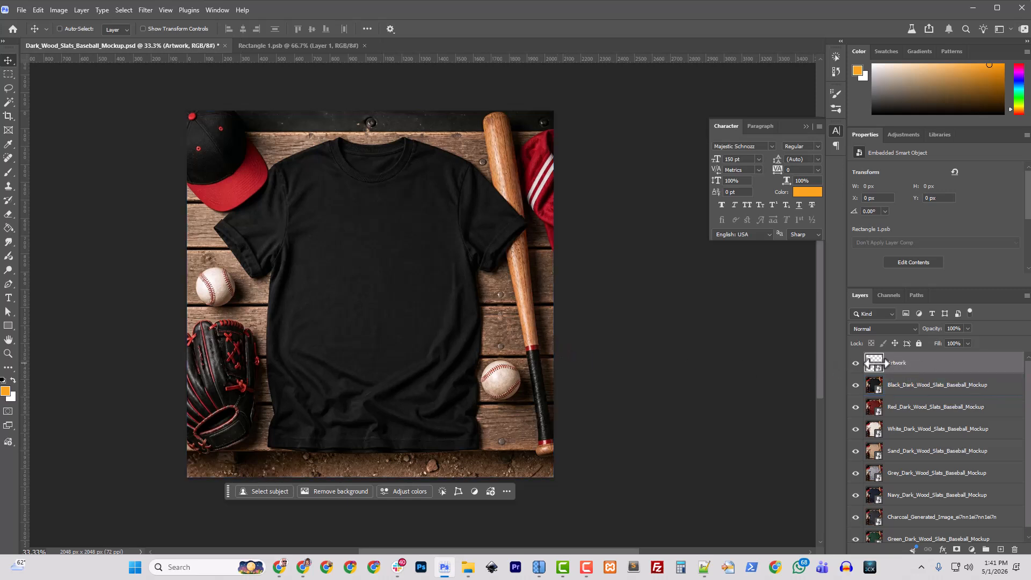
double_click(893, 363)
key("Return")
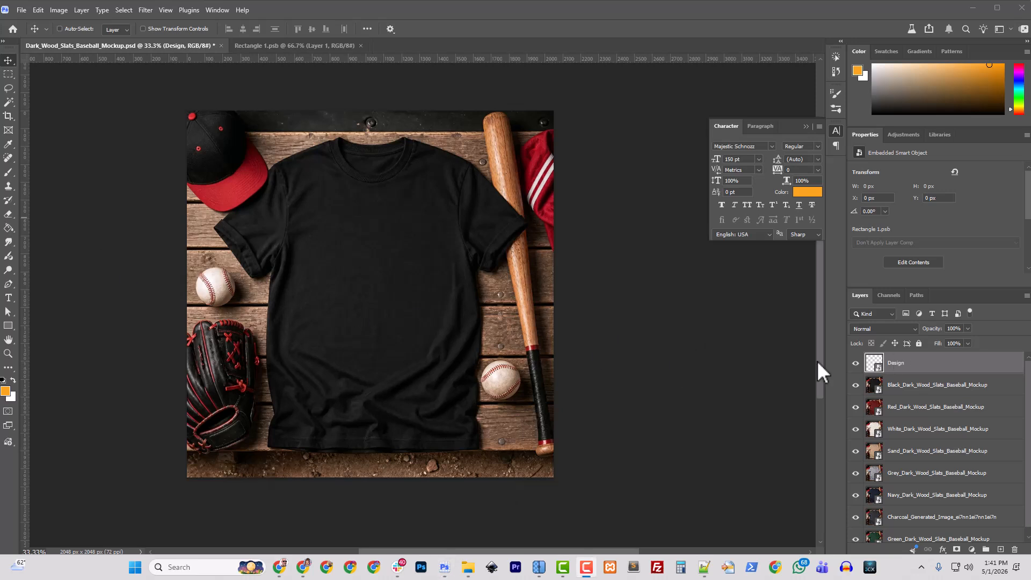
Open the Design smart object's contents and browse in File Explorer to Artwork's Thats_My_Grandson_Out_There folder
double_click(873, 361)
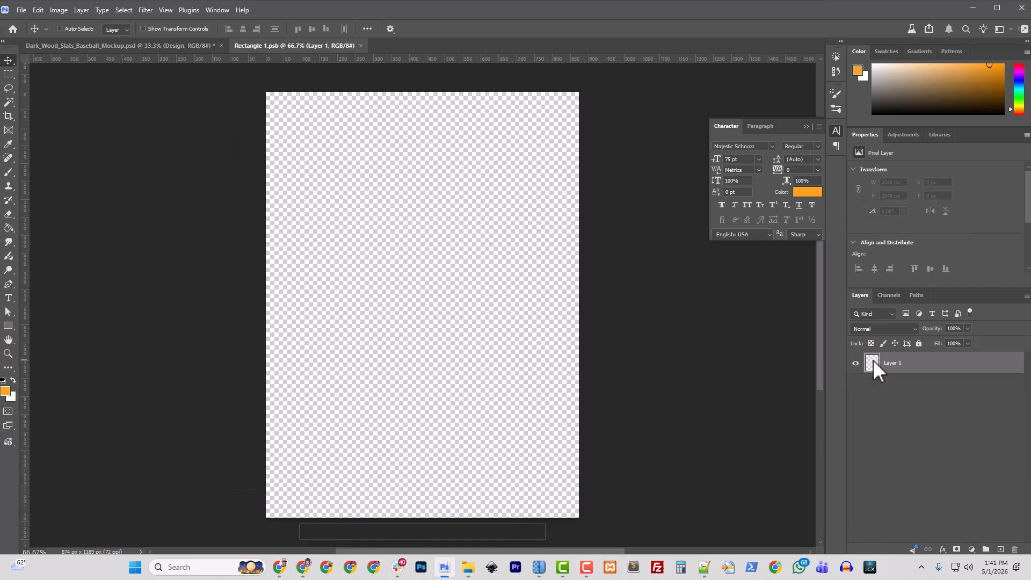
left_click(468, 566)
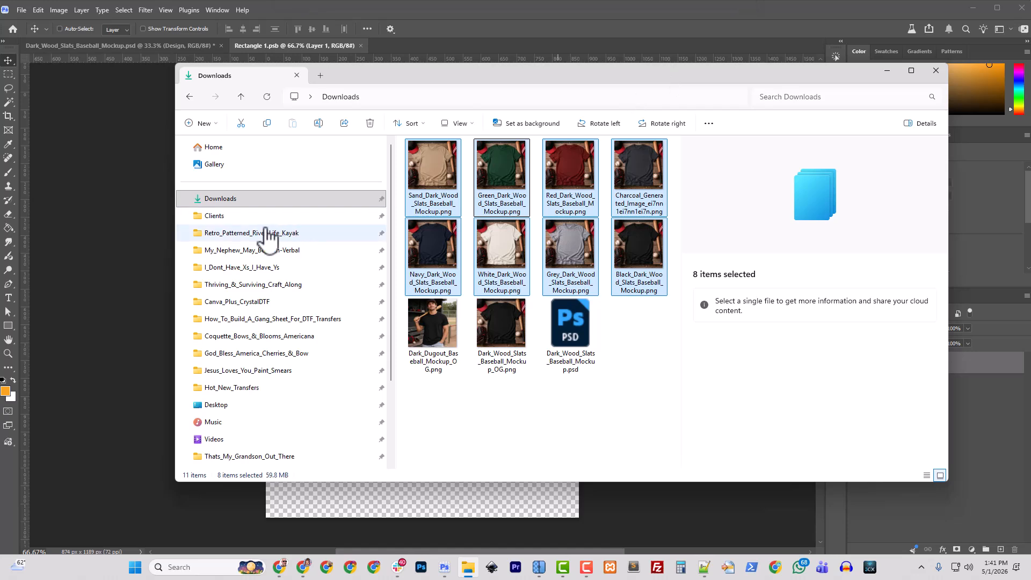
left_click(264, 232)
left_click(545, 98)
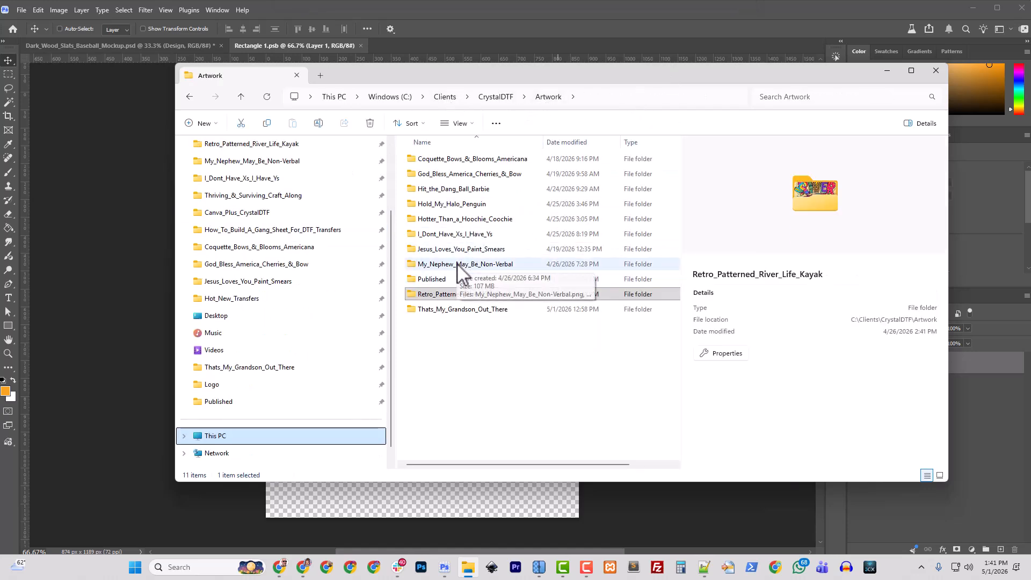
left_click(442, 295)
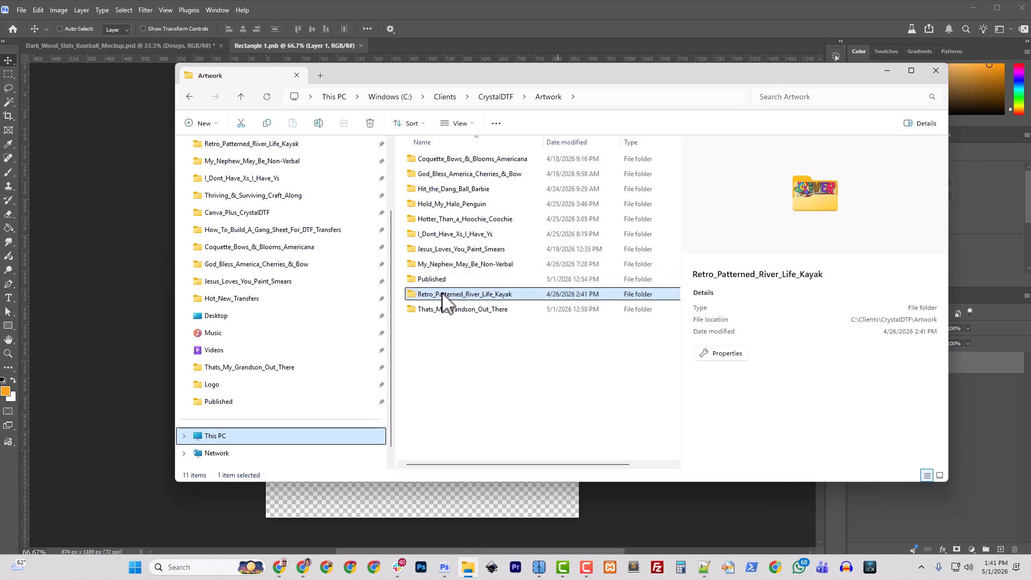
double_click(439, 310)
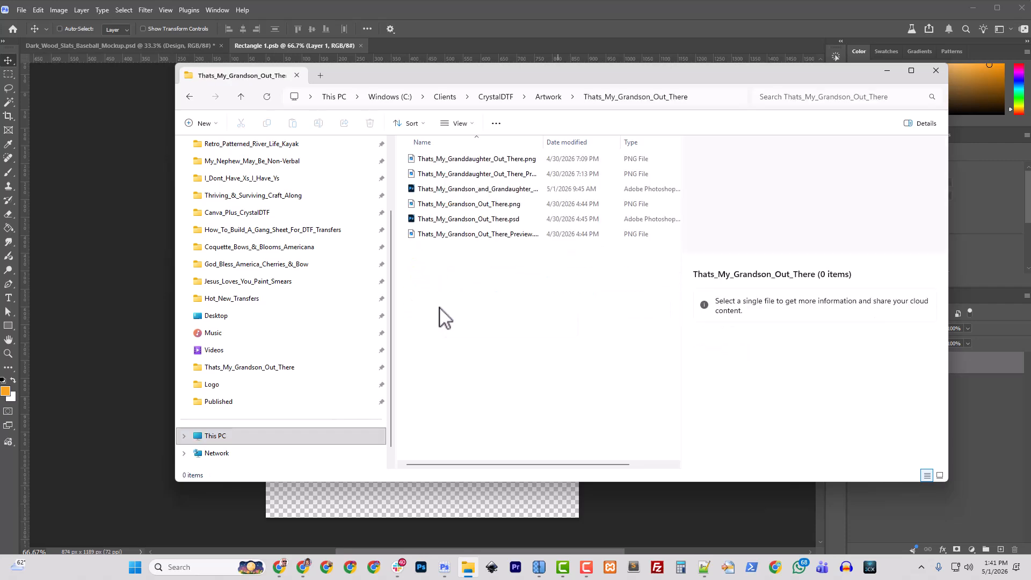
Place Thats_My_Granddaughter_Out_There.png in the Design smart object's contents, save them and return to the mockup document
left_click_drag(538, 70, 0, 78)
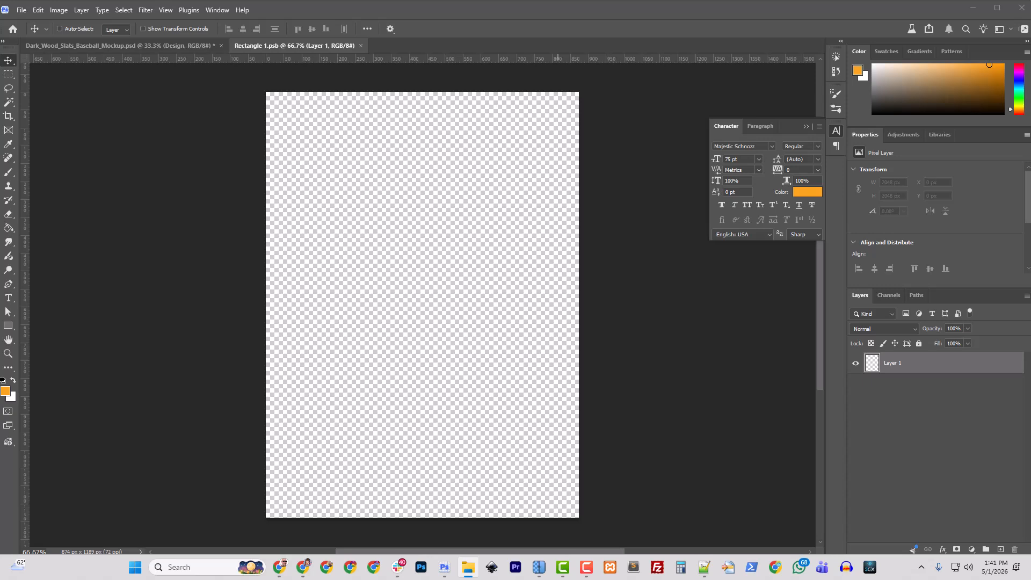
left_click_drag(0, 298, 388, 304)
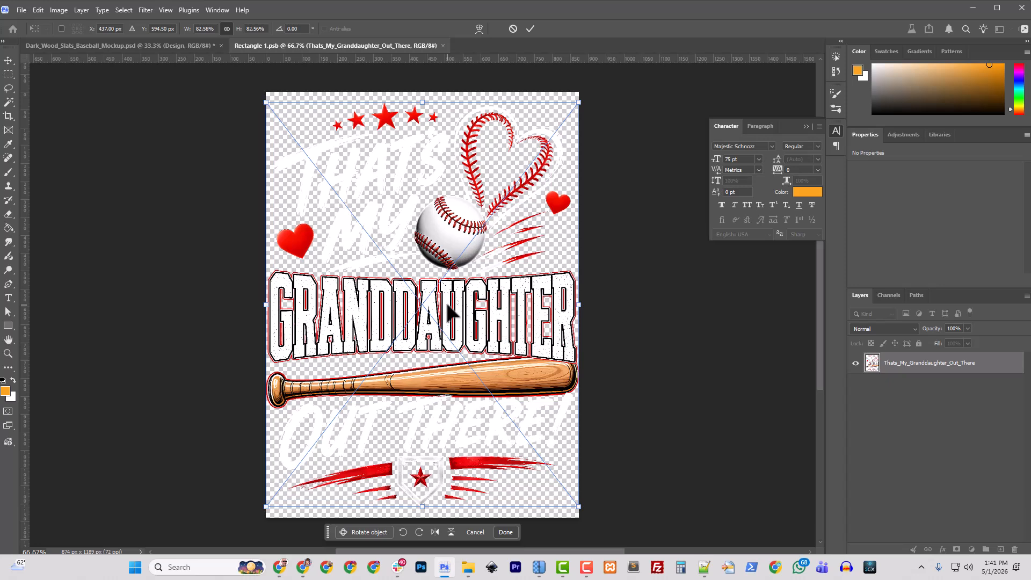
key("Return")
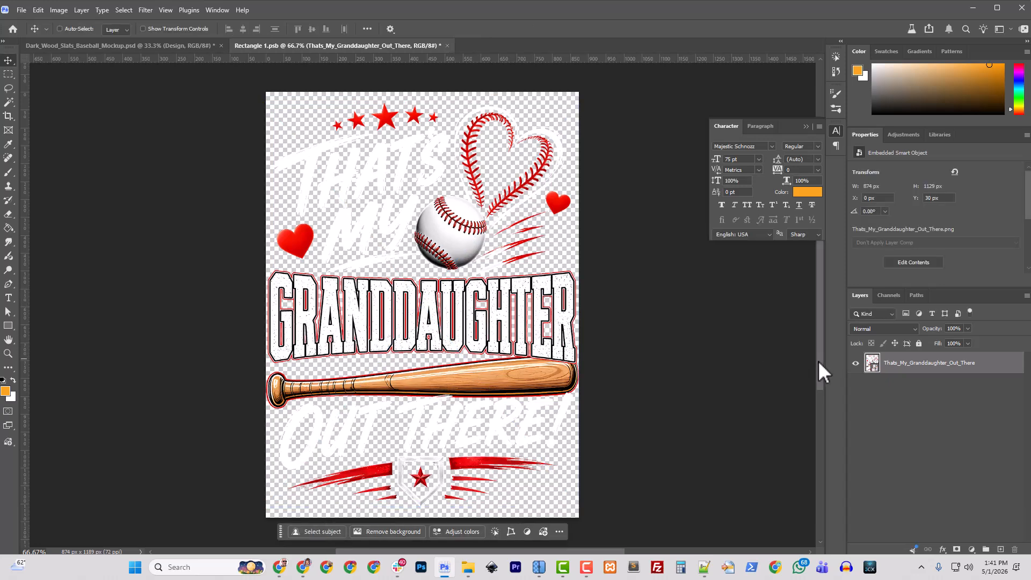
key("ctrl+s")
left_click(162, 46)
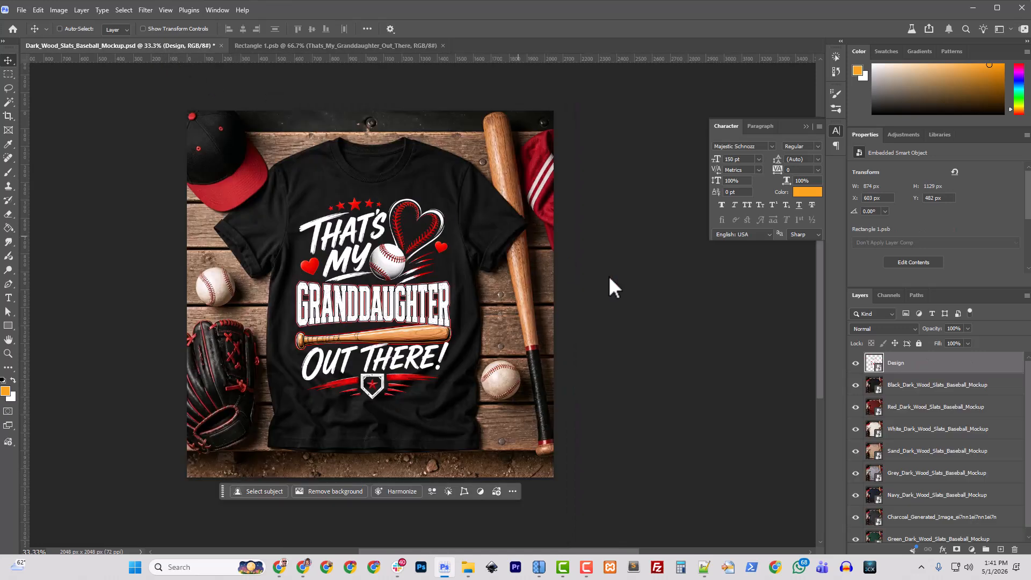
left_click(417, 403, "ctrl")
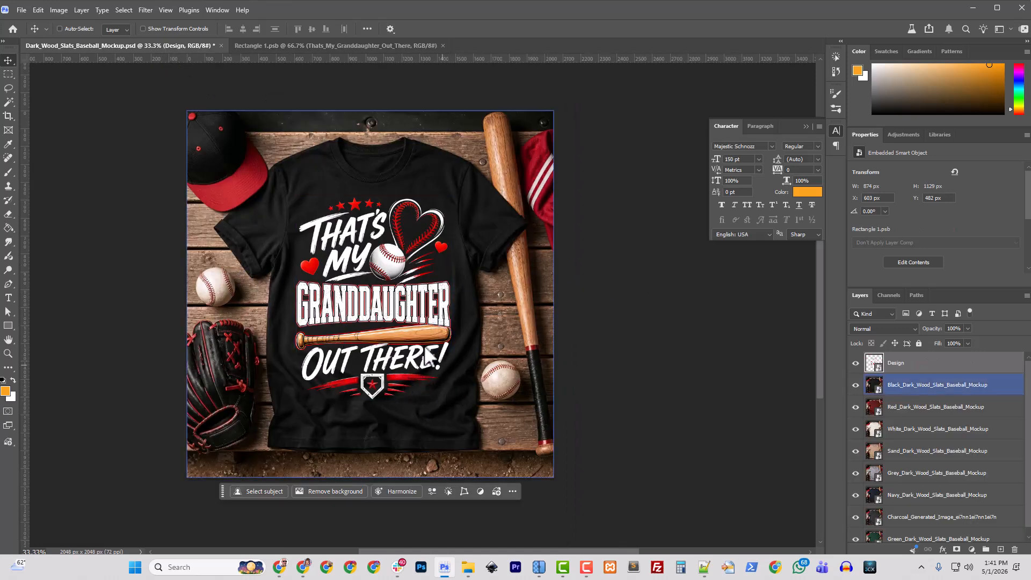
left_click(421, 383, "ctrl")
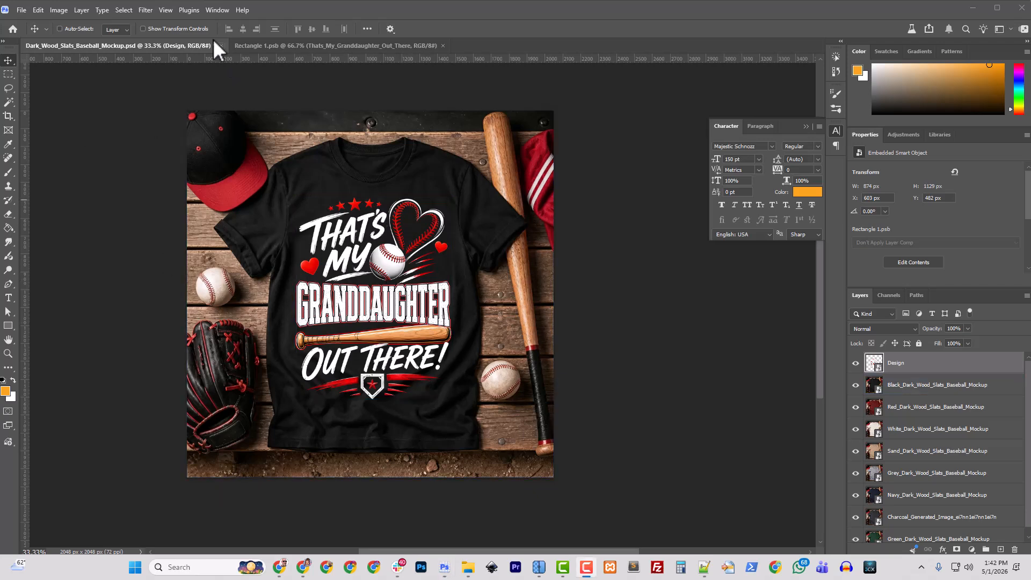
Check the mockup document's canvas dimensions in pixels without changing them
left_click(56, 6)
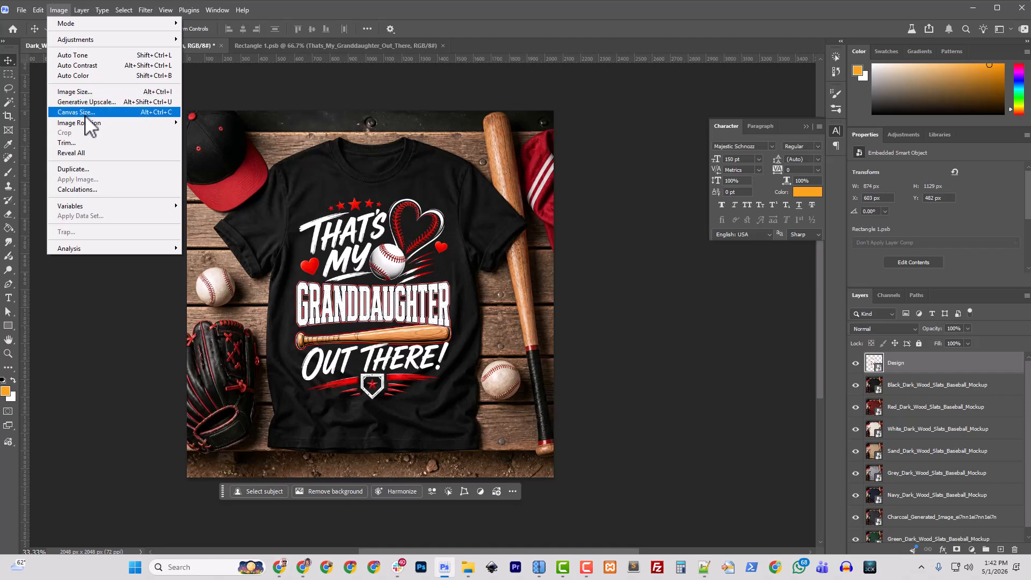
left_click(81, 105)
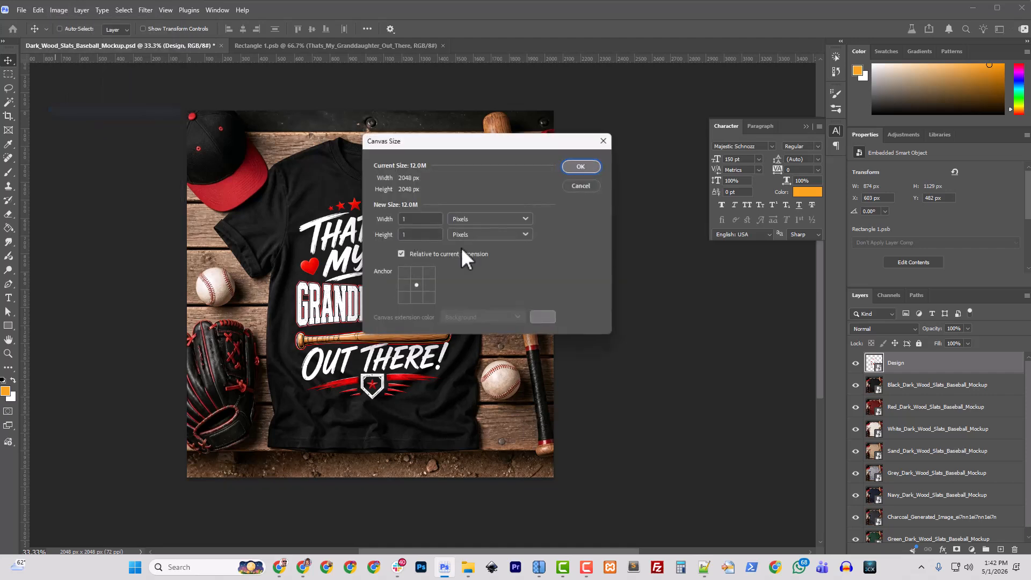
left_click(403, 255)
left_click(580, 185)
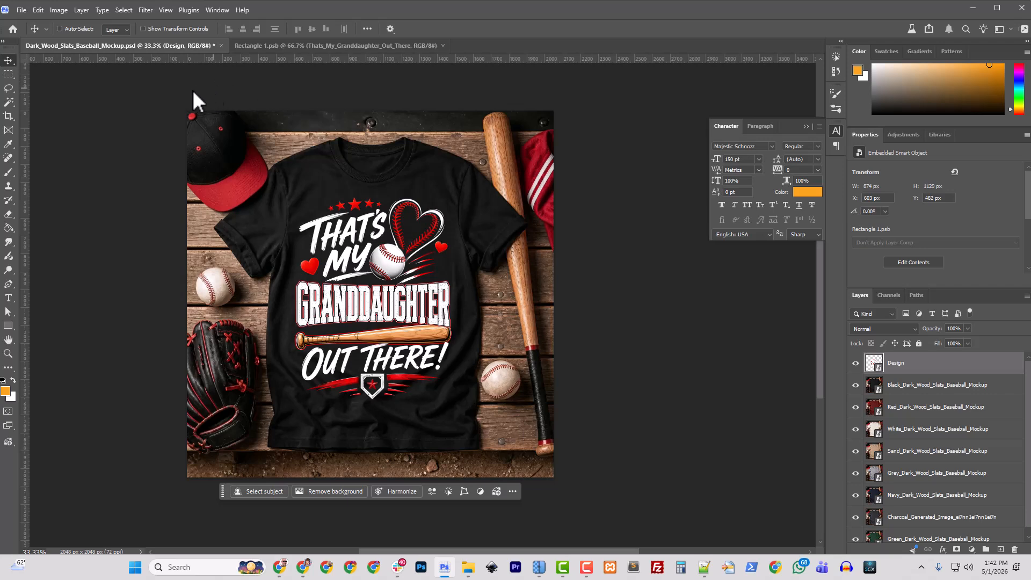
Save the mockup PSD and export it with the Design layer hidden as Dark_Wood_Slats_Baseball_Mockup.png in Downloads
left_click(20, 10)
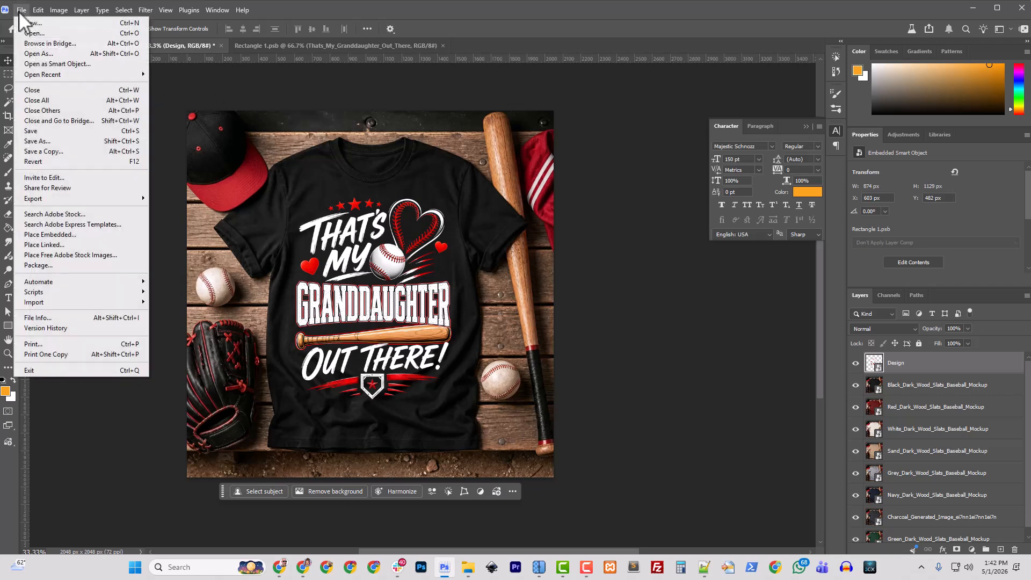
left_click(52, 131)
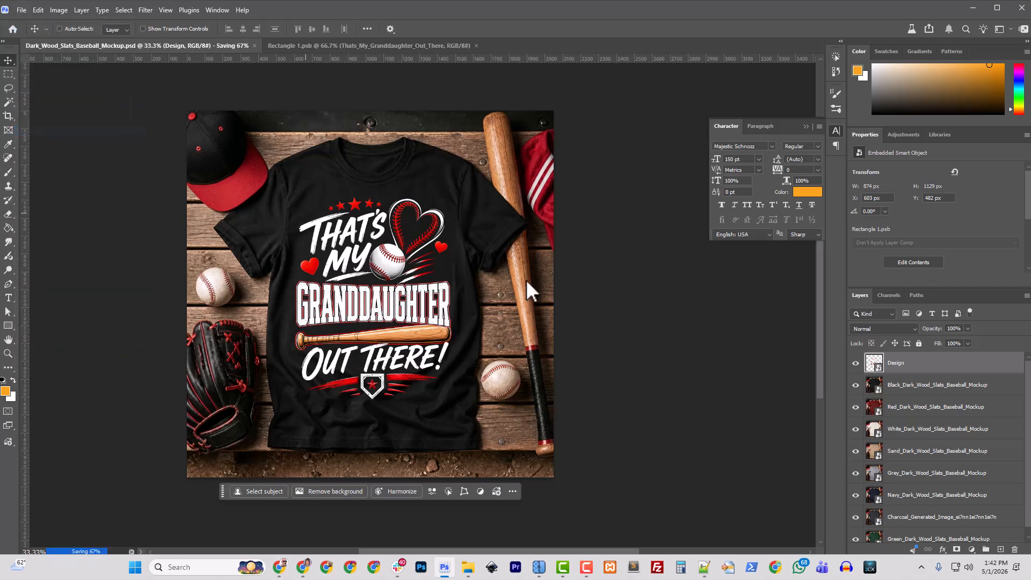
left_click(855, 363)
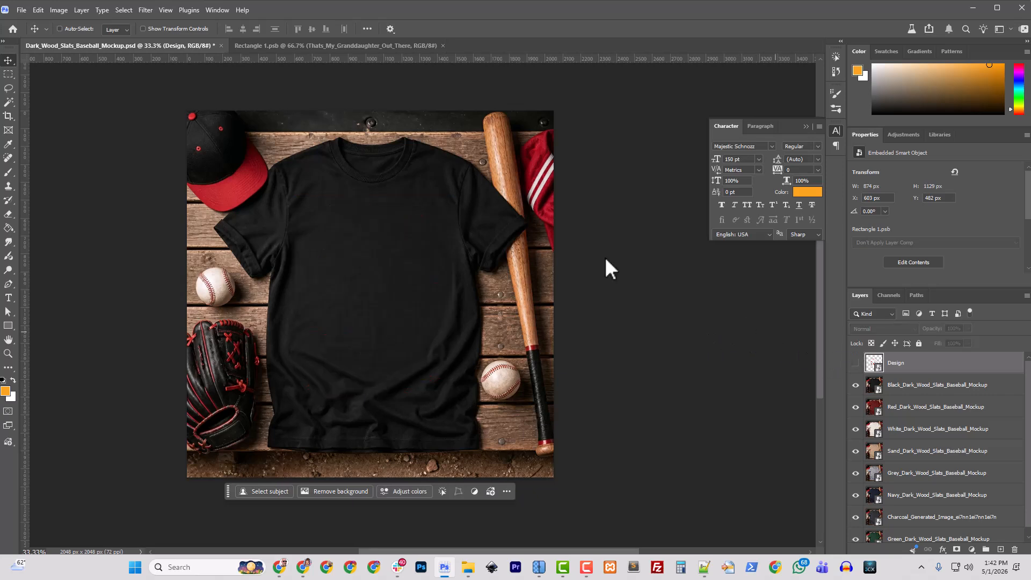
left_click(20, 10)
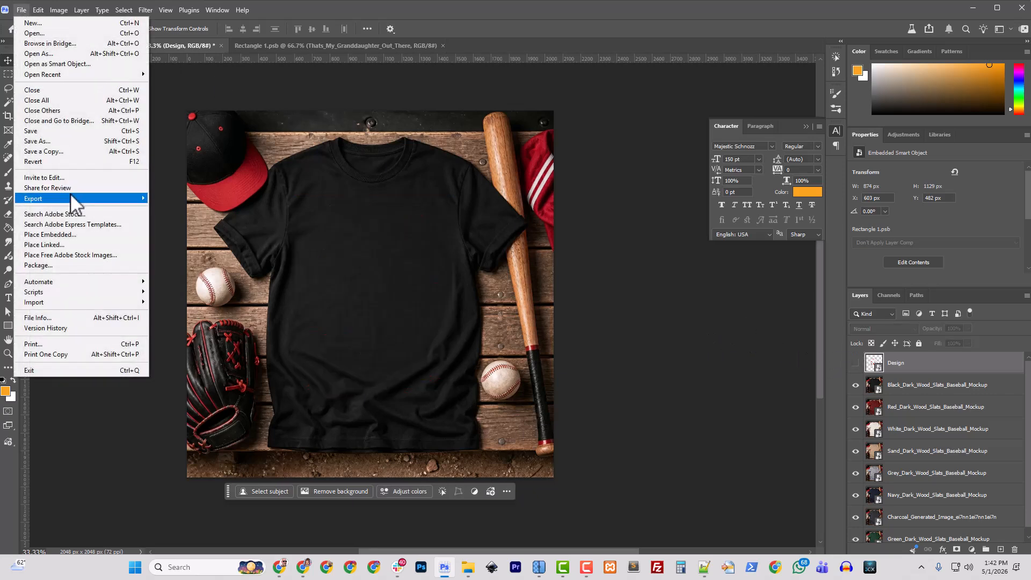
mouse_move(144, 200)
left_click(185, 198)
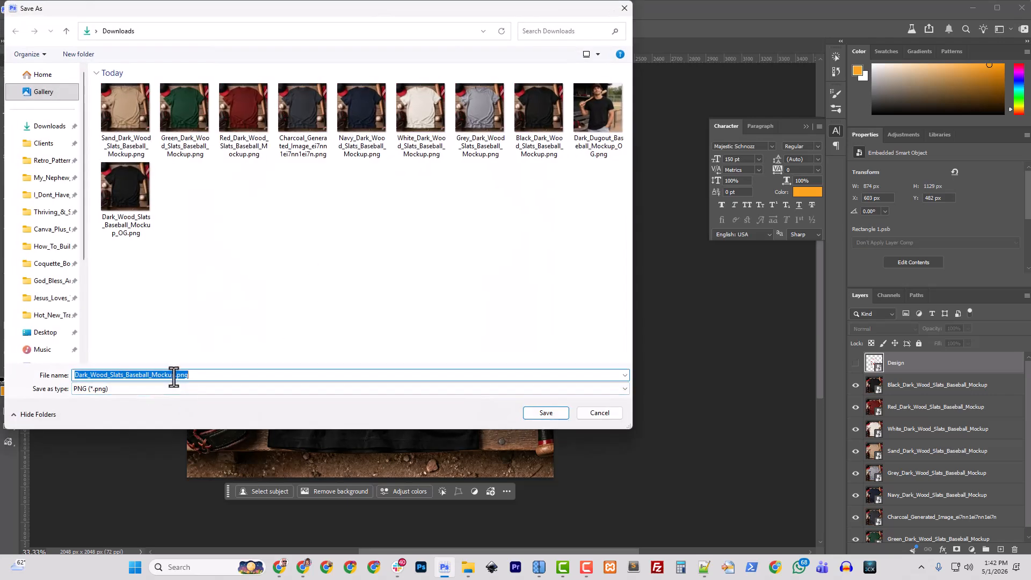
left_click(545, 413)
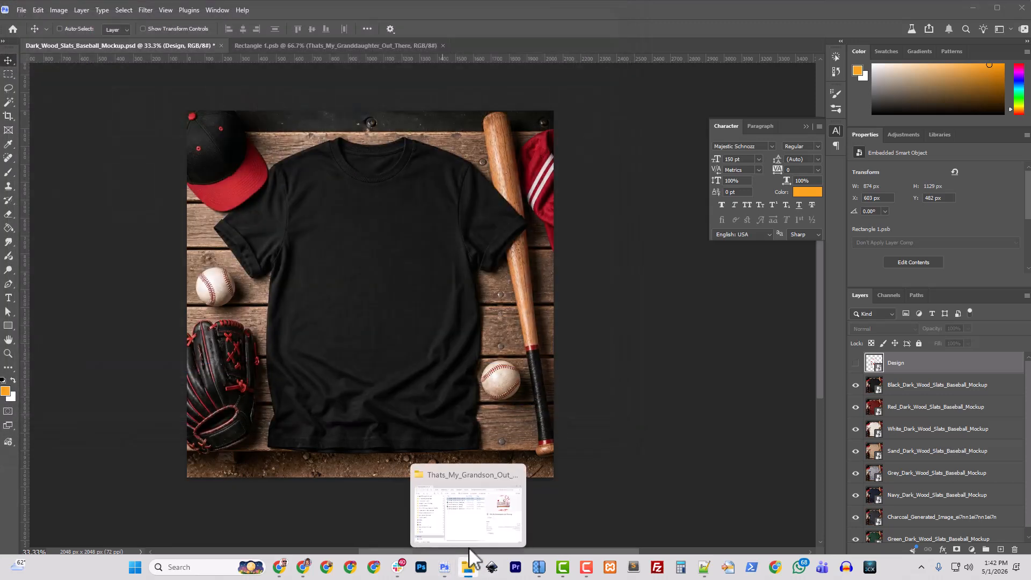
In File Explorer's Downloads folder, delete Dark_Wood_Slats_Baseball_Mockup_OG.png and the eight color-version Dark Wood Slats PNG files
left_click_drag(1, 75, 685, 66)
left_click(459, 90)
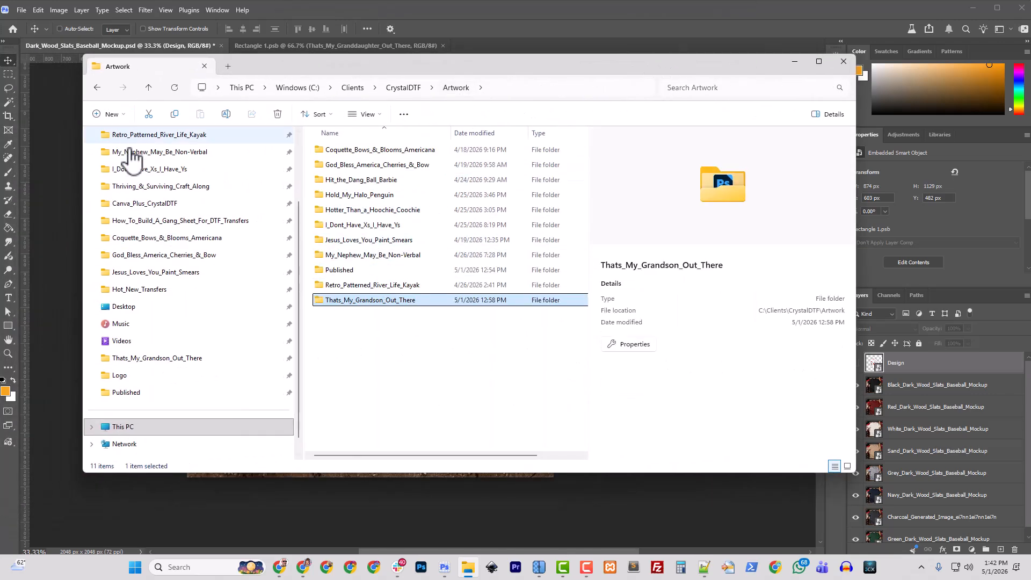
scroll(118, 172, "up", 3)
left_click(128, 189)
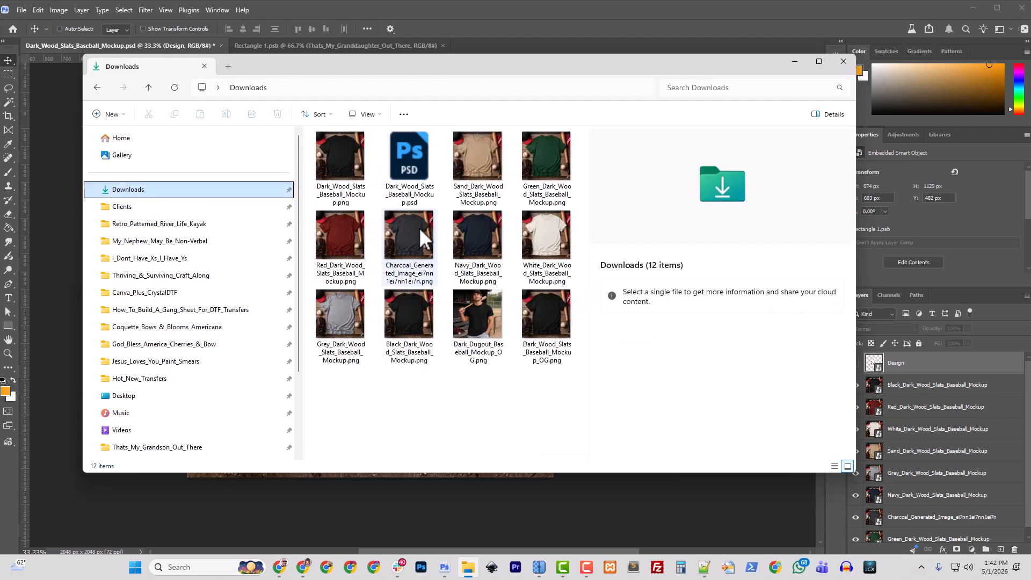
left_click(555, 348)
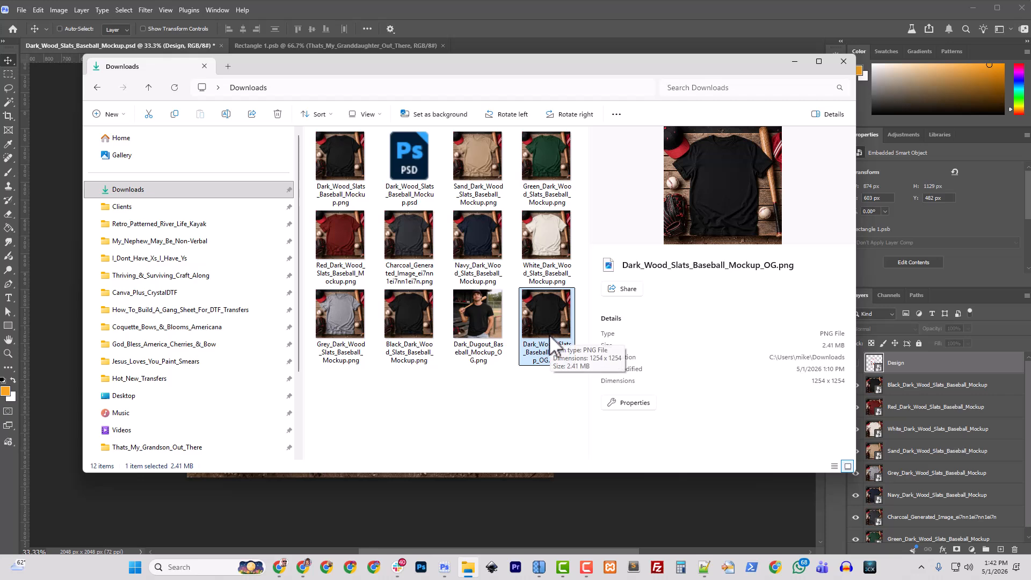
key("Delete")
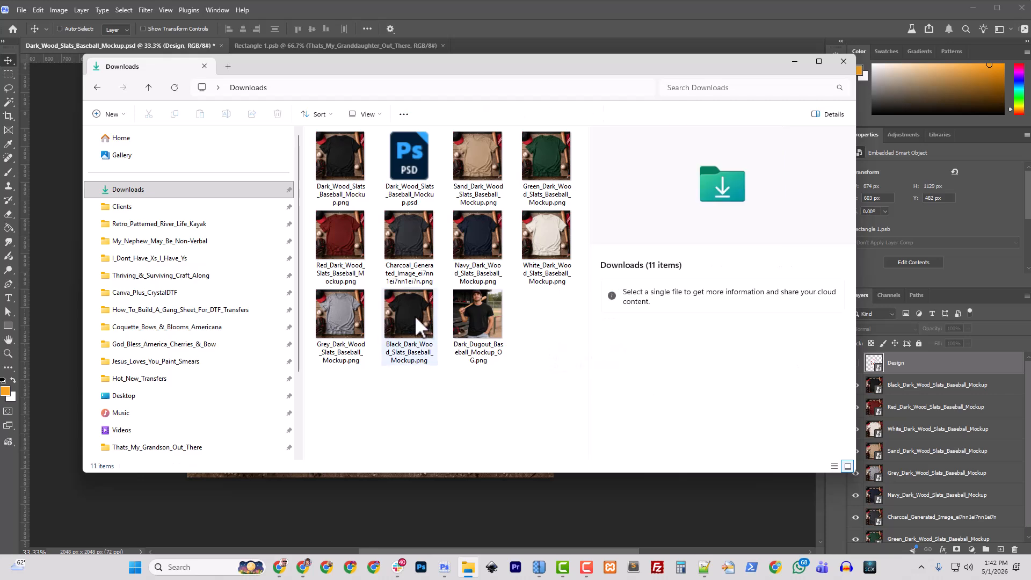
left_click(414, 315)
left_click(461, 196, "shift")
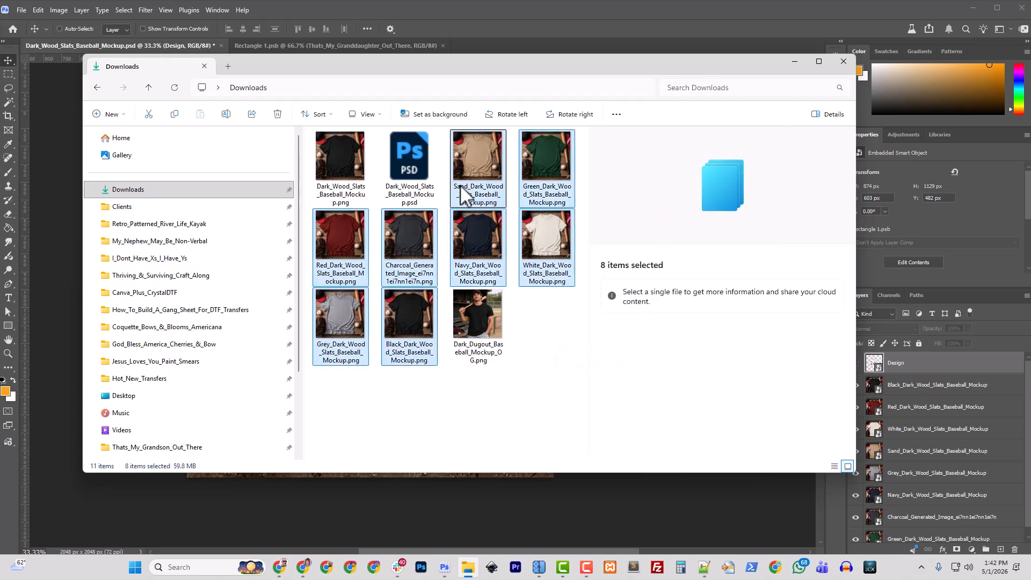
key("Delete")
Upload Dark_Wood_Slats_Baseball_Mockup.psd and its PNG from Downloads to the zz_Free_Mockups folder under CrystalDTF's Artwork in Google Drive
left_click(388, 169)
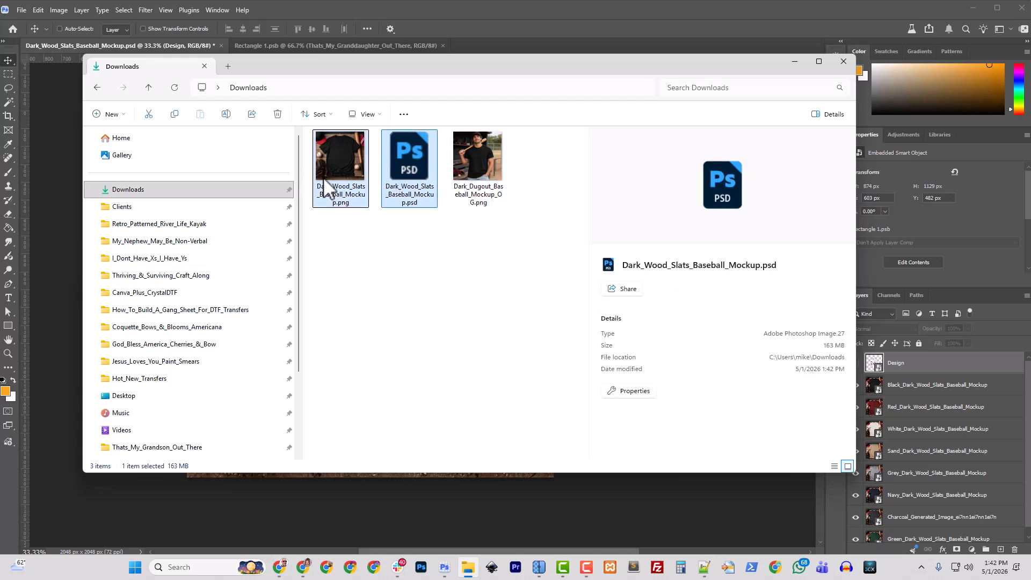
left_click(328, 188, "ctrl")
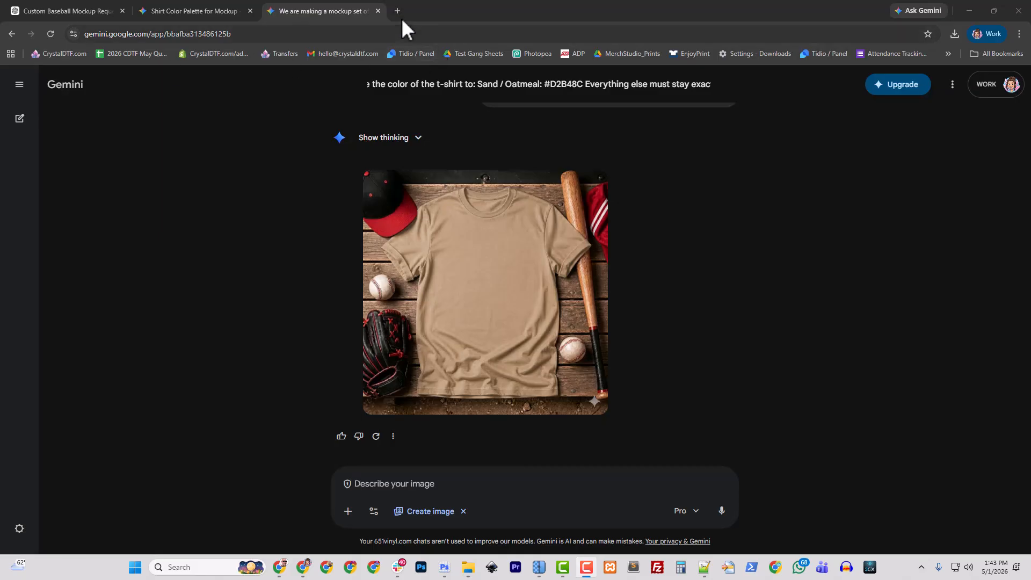
left_click(401, 11)
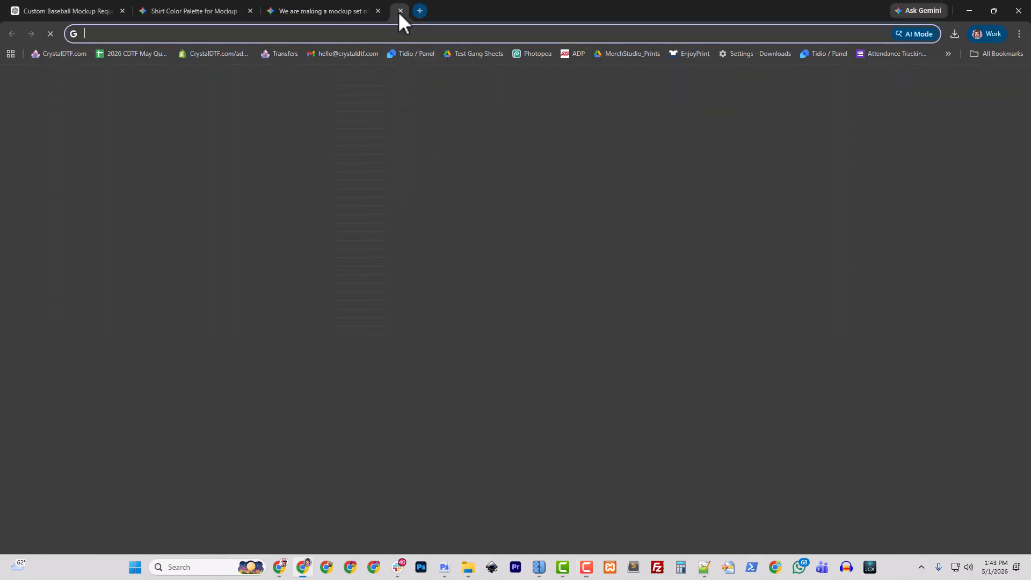
type("drive.google.com")
key("Return")
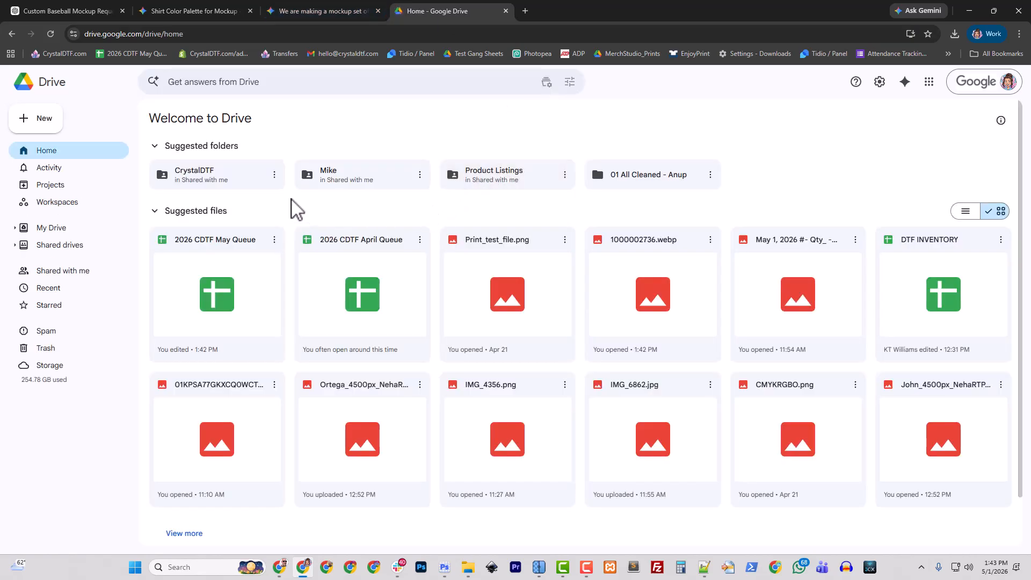
left_click(220, 185)
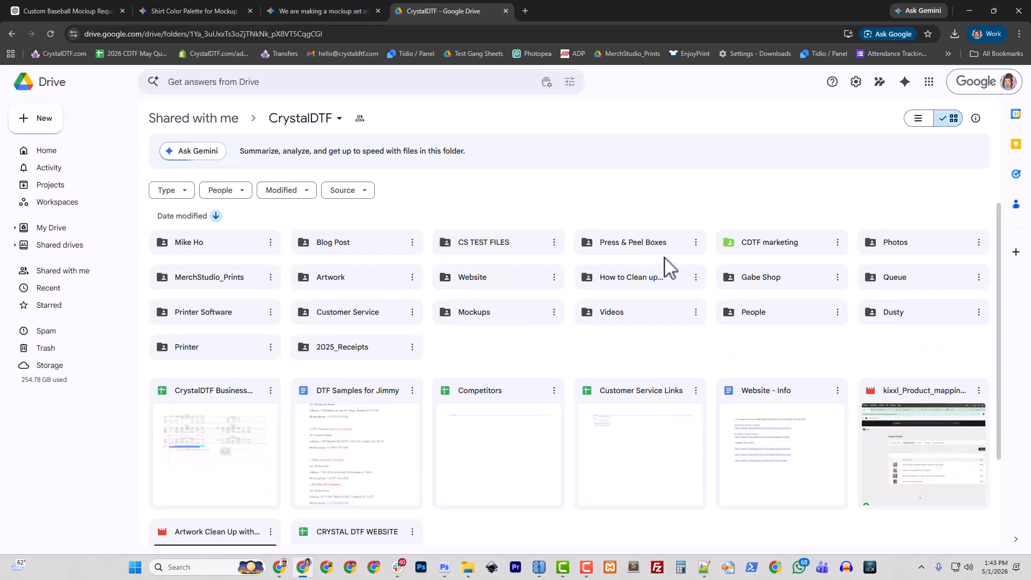
double_click(334, 286)
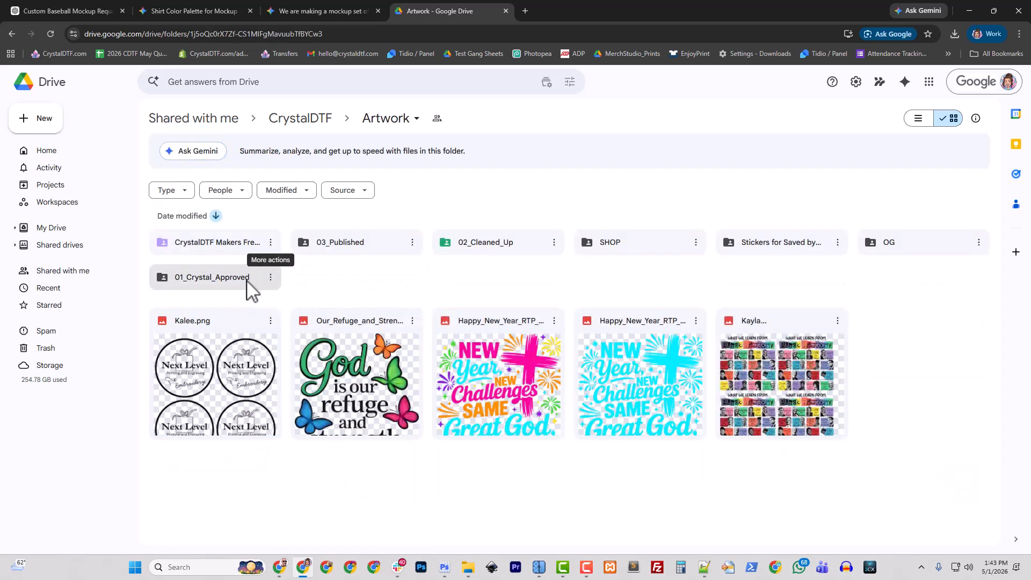
double_click(223, 254)
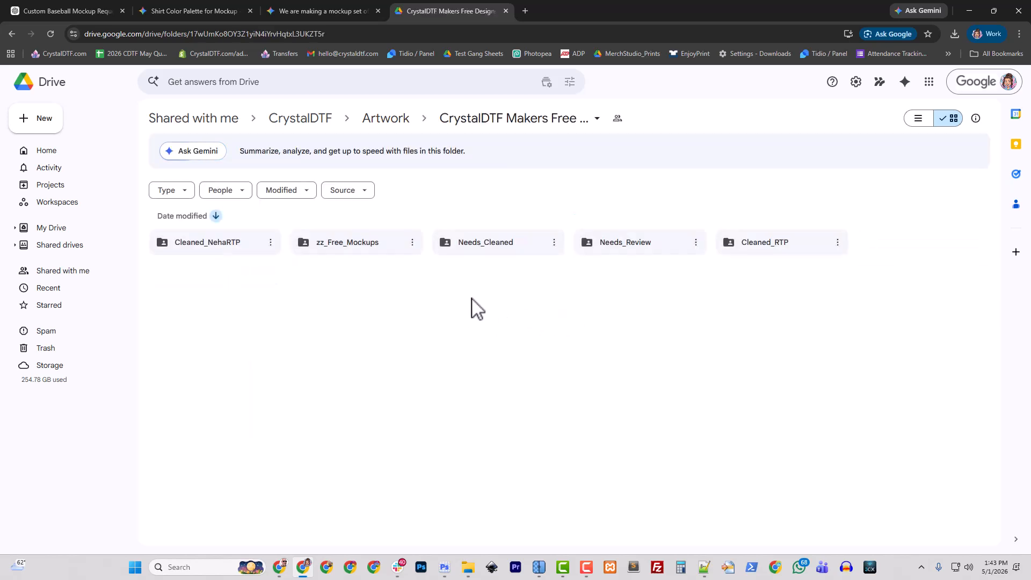
double_click(371, 260)
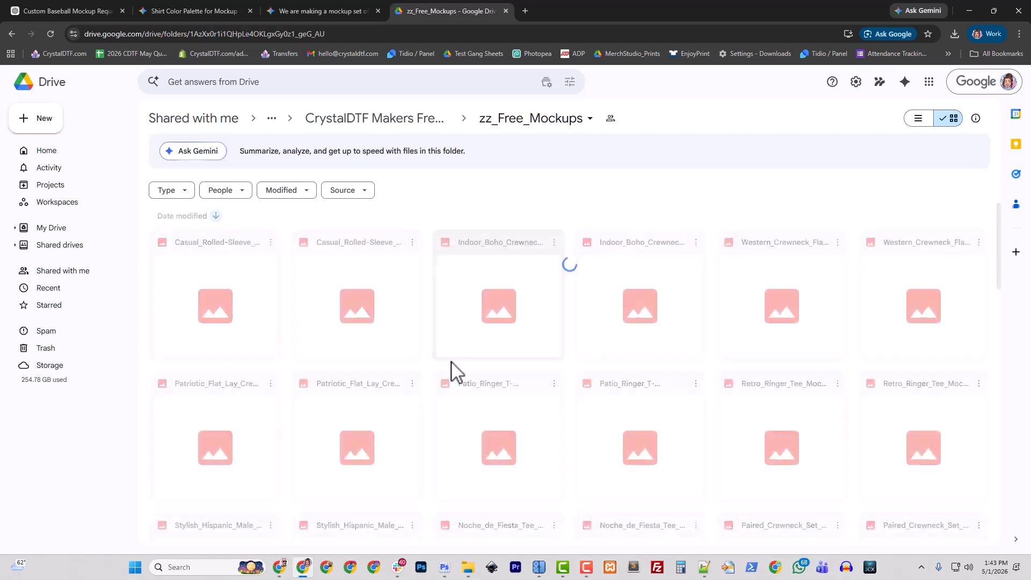
mouse_move(468, 567)
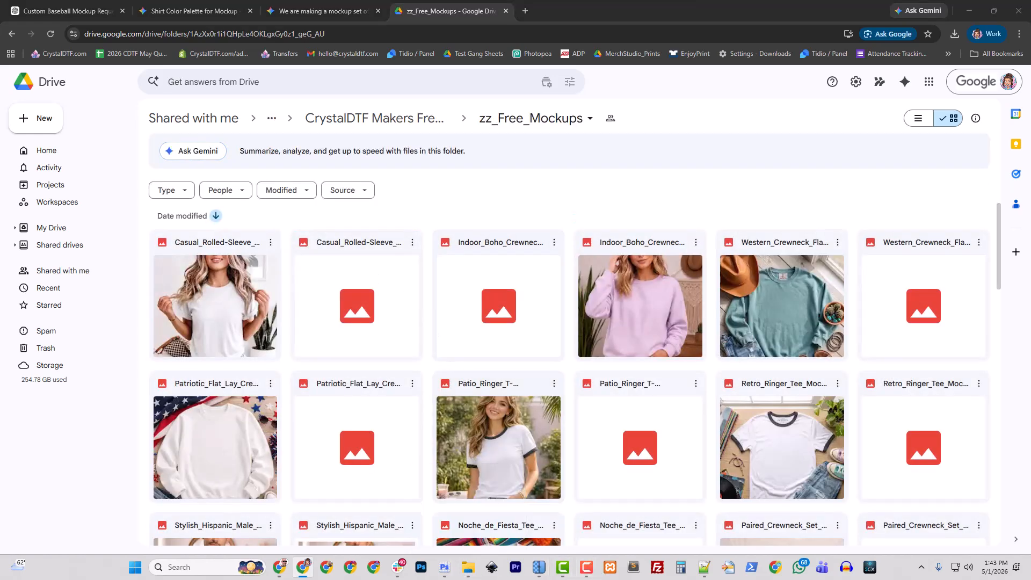
left_click_drag(468, 537, 377, 365)
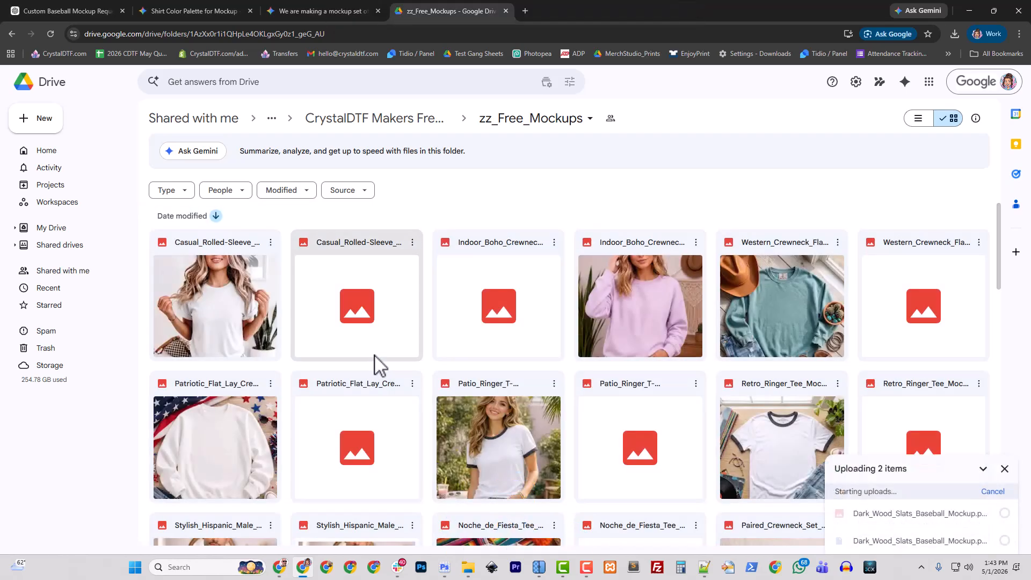
Open the zz_Free_Mockups folder's sharing settings and copy its link
left_click(585, 120)
mouse_move(524, 258)
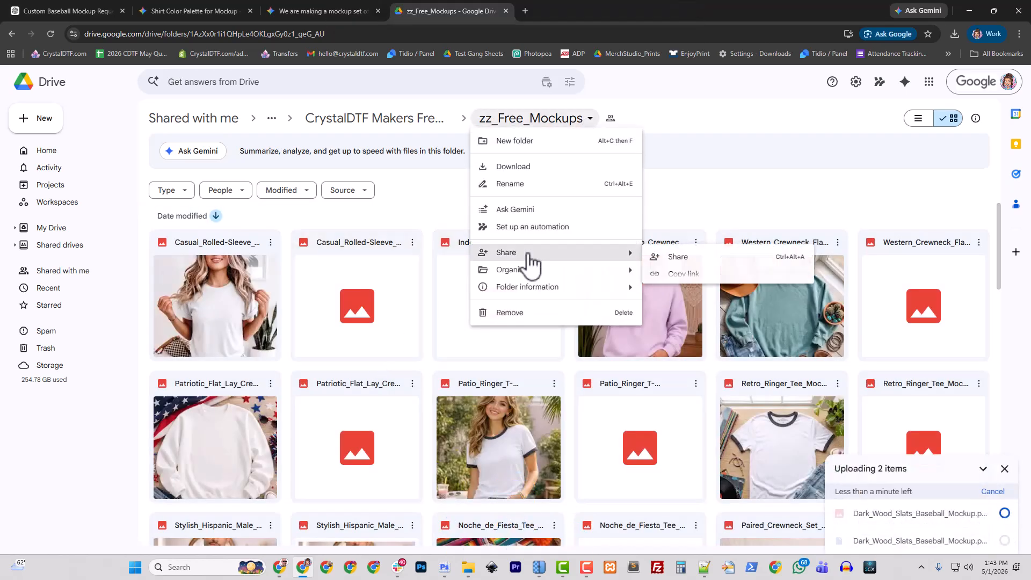
left_click(680, 256)
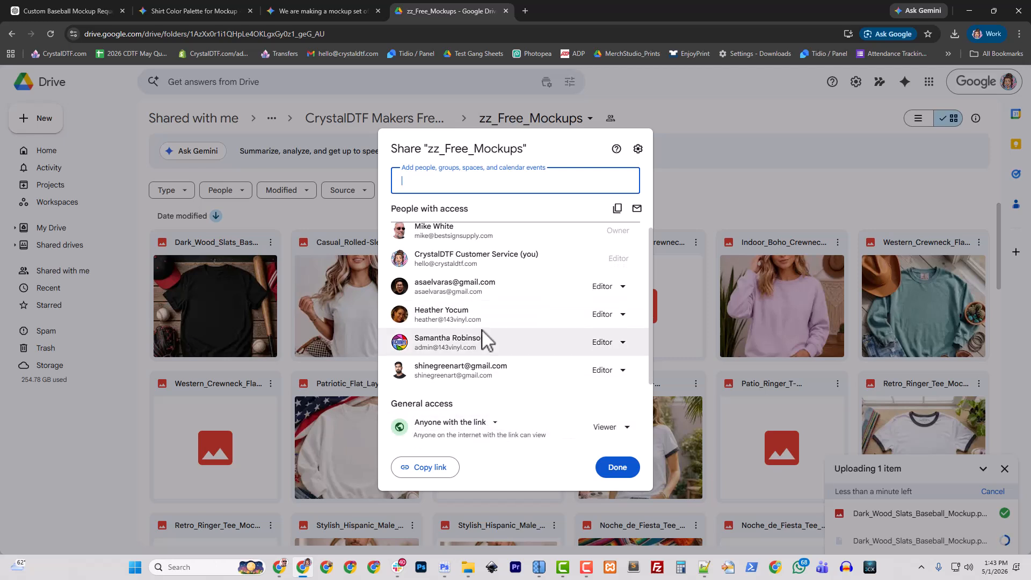
left_click(425, 467)
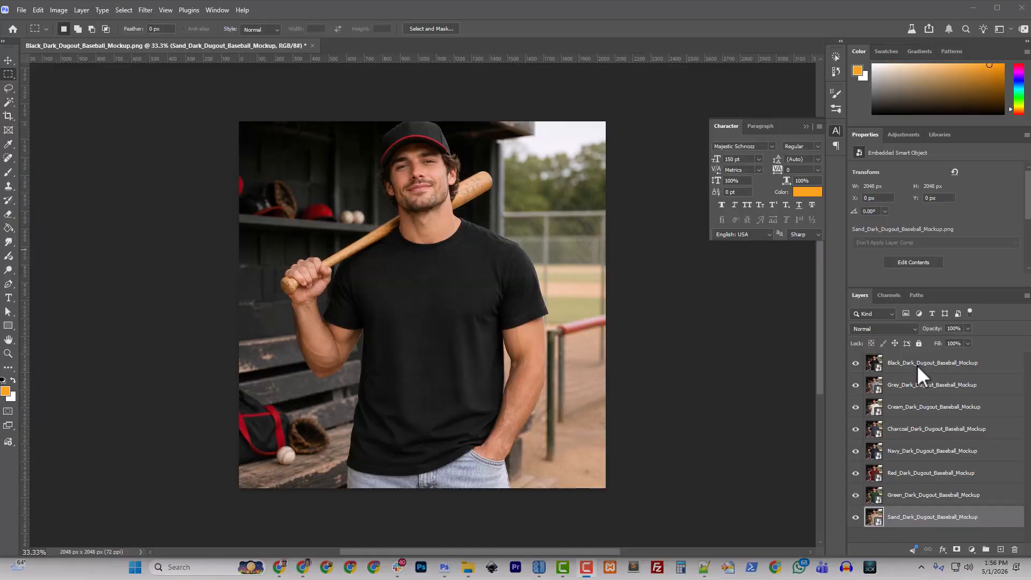
In Photoshop, draw a rectangle about 623 by 1034 px on the shirt's chest above the Black_Dark_Dugout_Baseball_Mockup layer
left_click(914, 364)
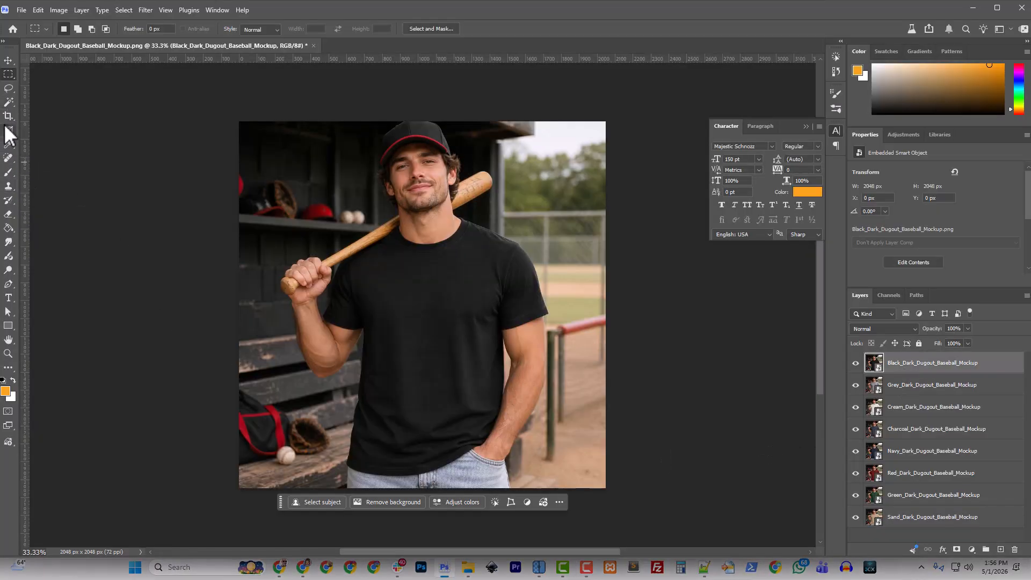
left_click(8, 326)
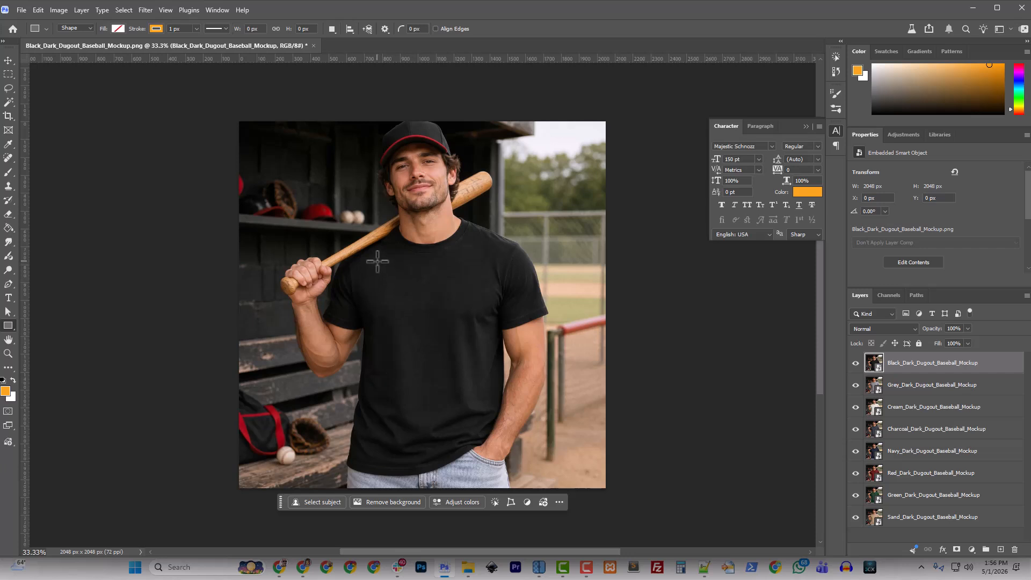
left_click_drag(377, 261, 488, 445)
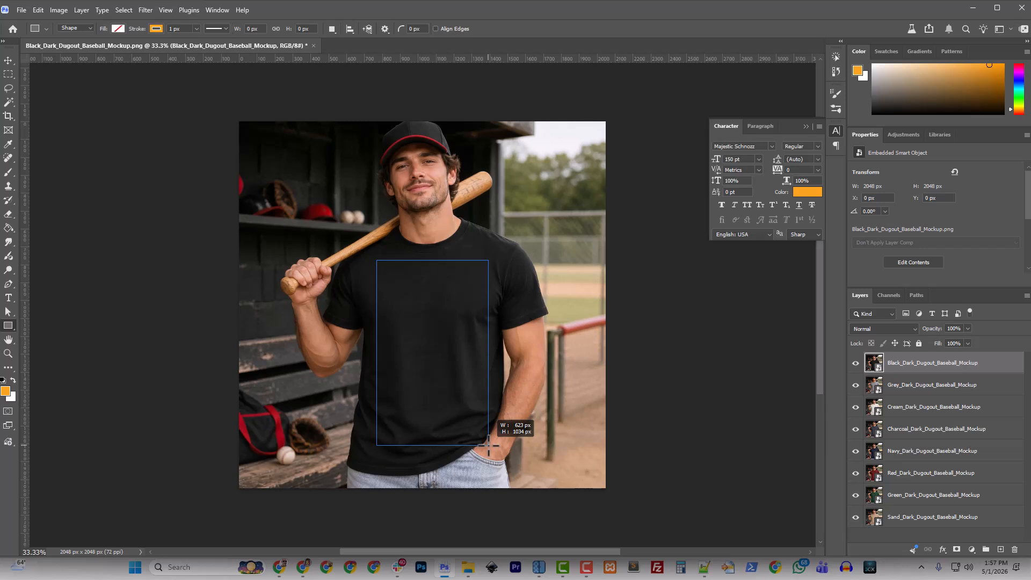
left_click_drag(488, 445, 488, 445)
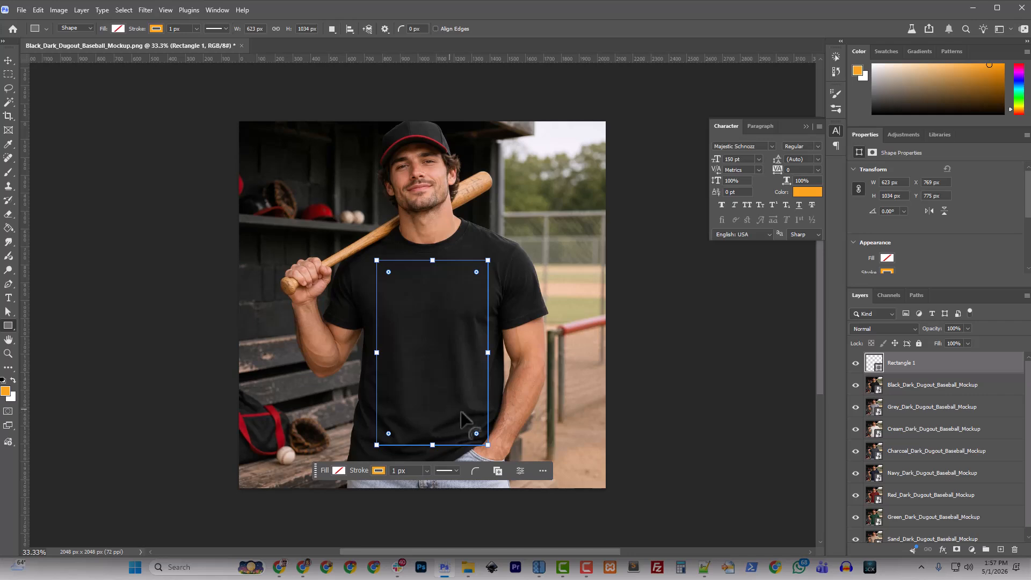
Move the rectangle's side edges slightly to fit the shirt front, making it about 630 px wide
key("ctrl+plus")
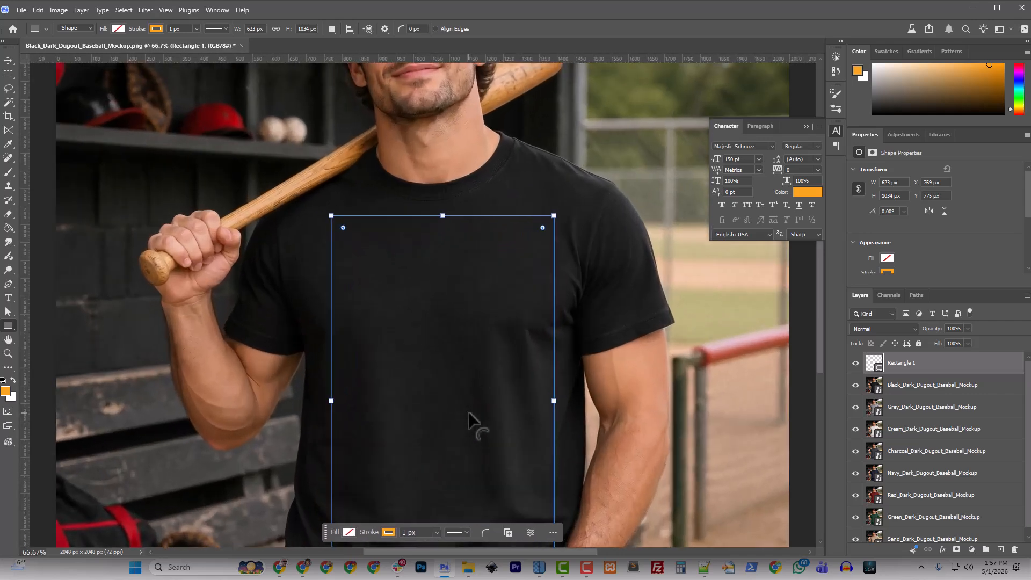
left_click_drag(330, 403, 324, 402)
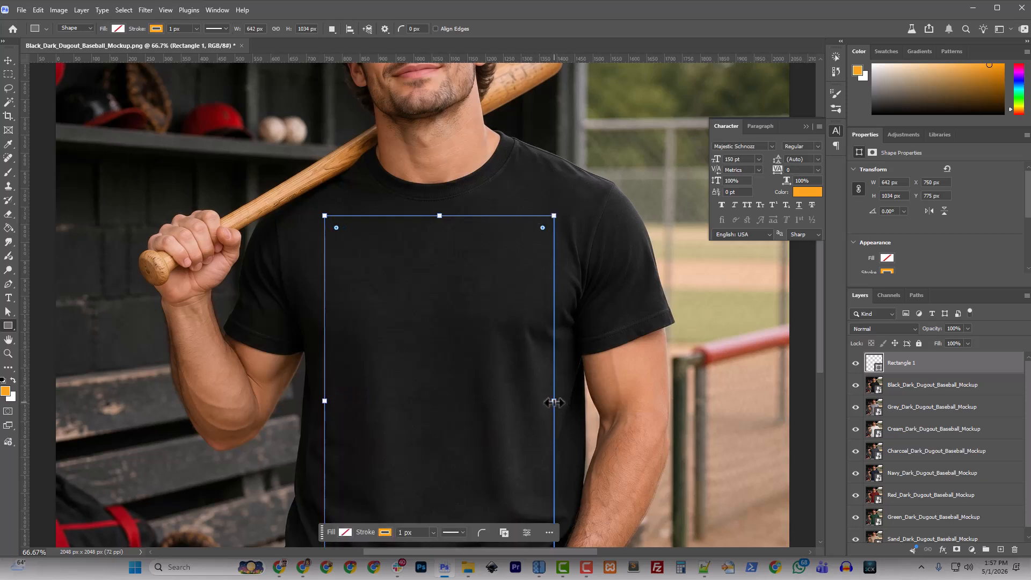
left_click_drag(553, 402, 549, 402)
scroll(596, 469, "down", 2)
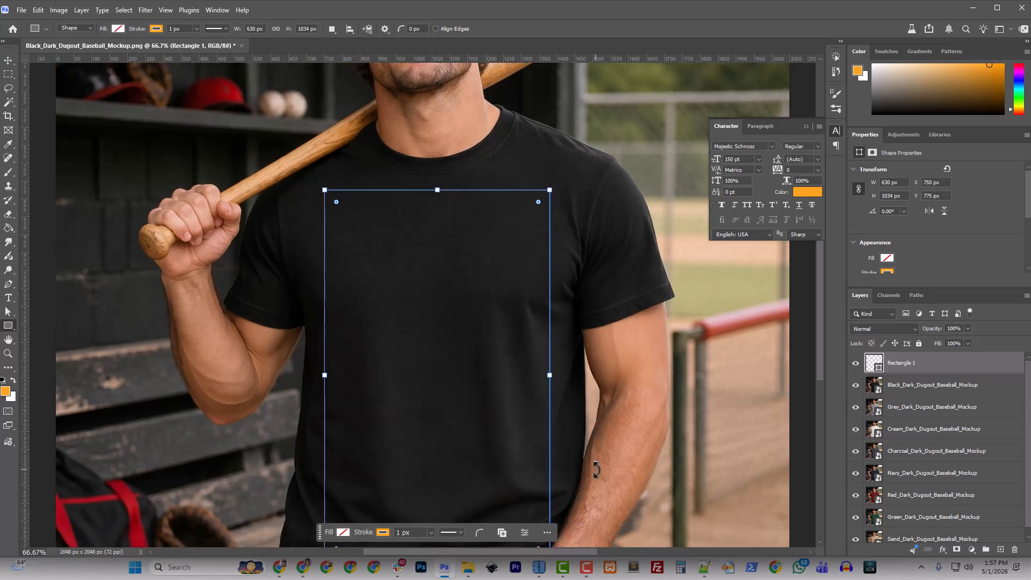
Widen the rectangle on the shirt front slightly on both sides to about 661 px wide
scroll(595, 470, "down", 3)
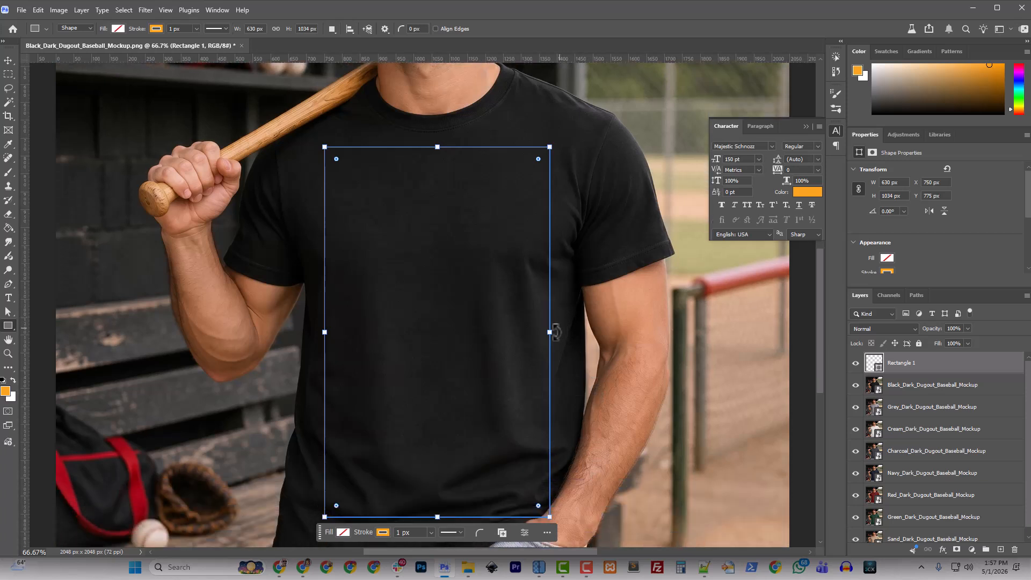
left_click_drag(556, 331, 554, 333)
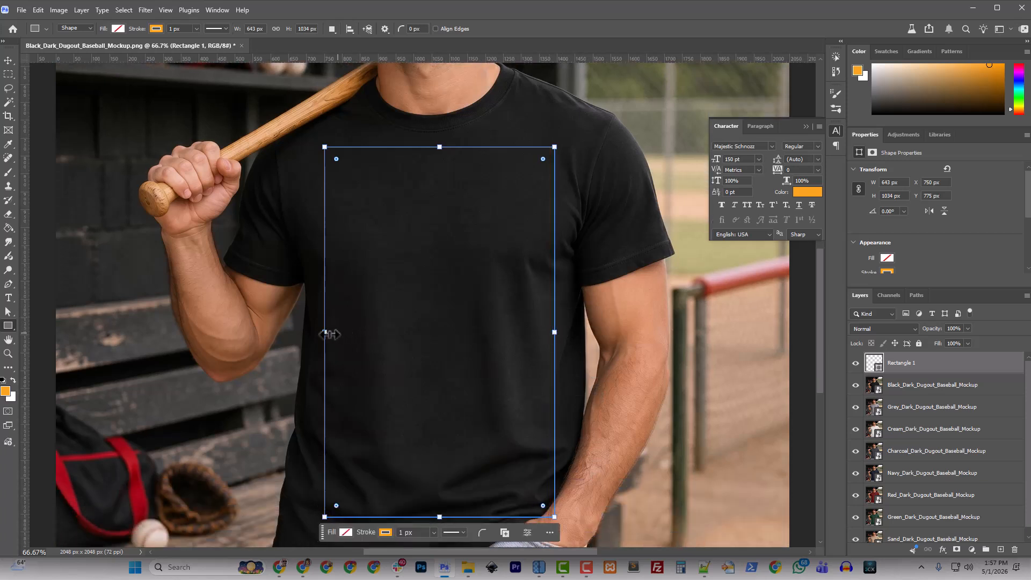
left_click_drag(323, 333, 318, 333)
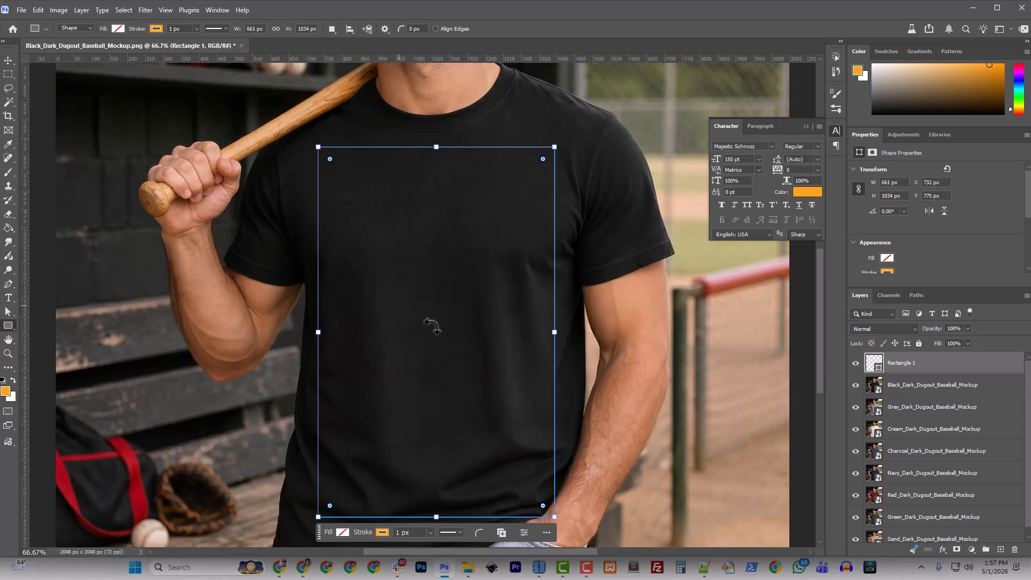
Convert the Rectangle 1 layer to a smart object and open its contents for editing
right_click(897, 366)
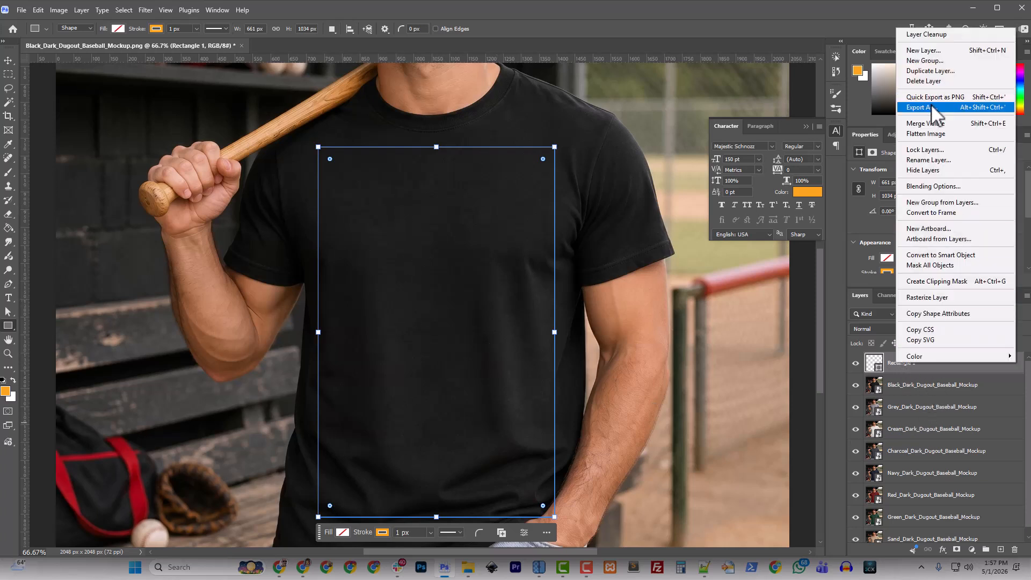
left_click(925, 255)
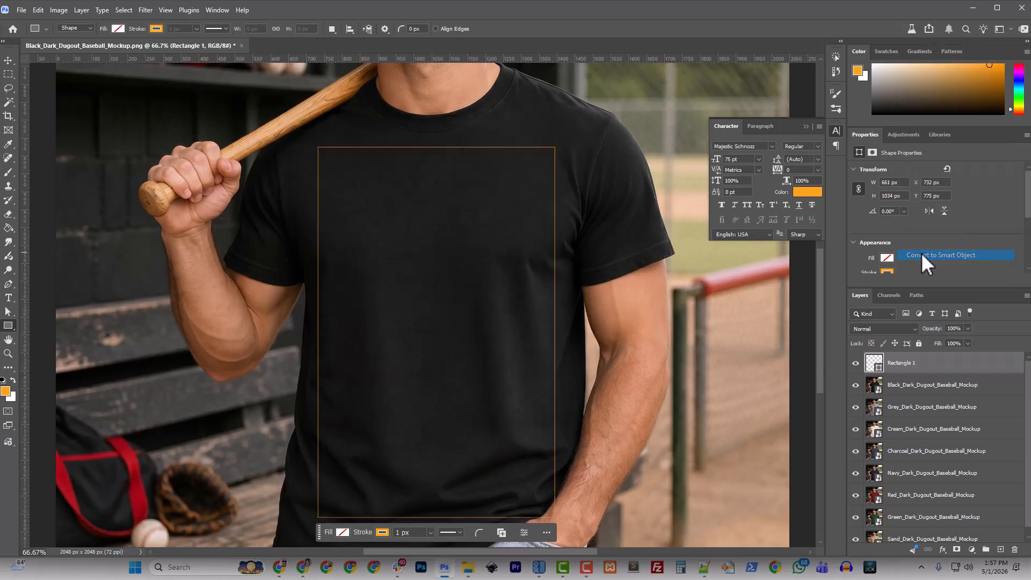
double_click(874, 363)
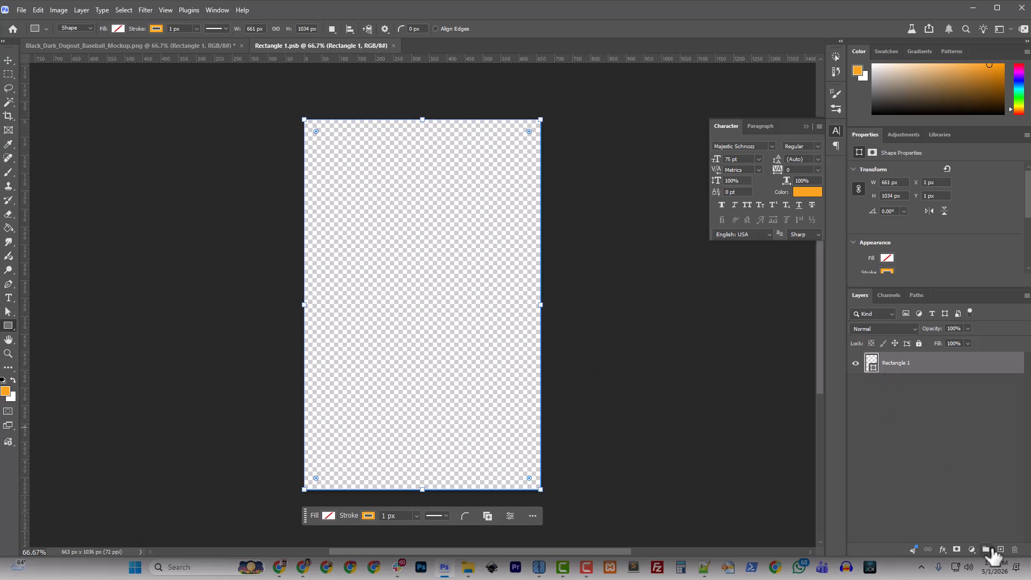
Add an empty layer in the smart object's contents and delete the Rectangle 1 shape layer
left_click(1000, 550)
left_click(888, 395)
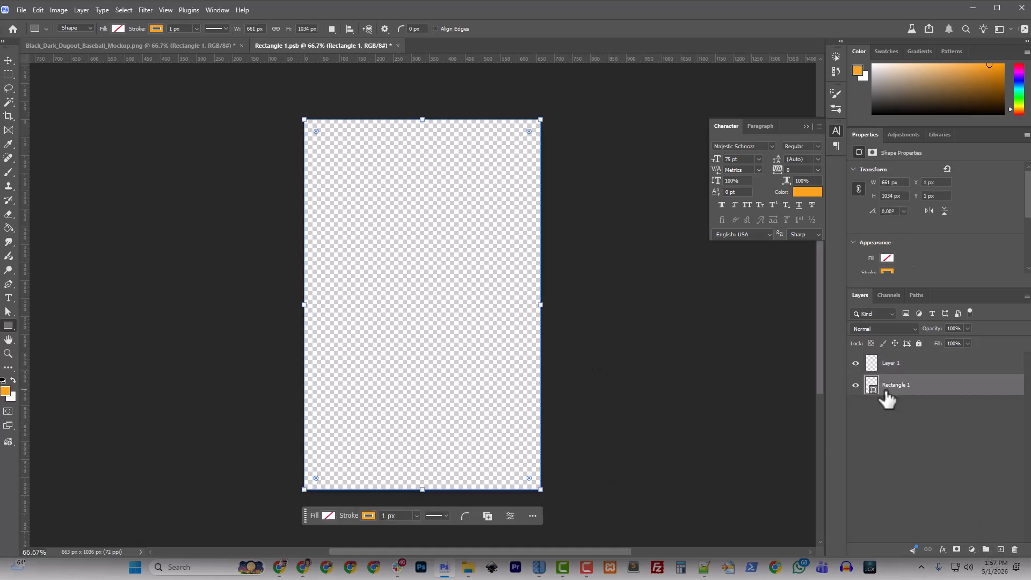
key("Delete")
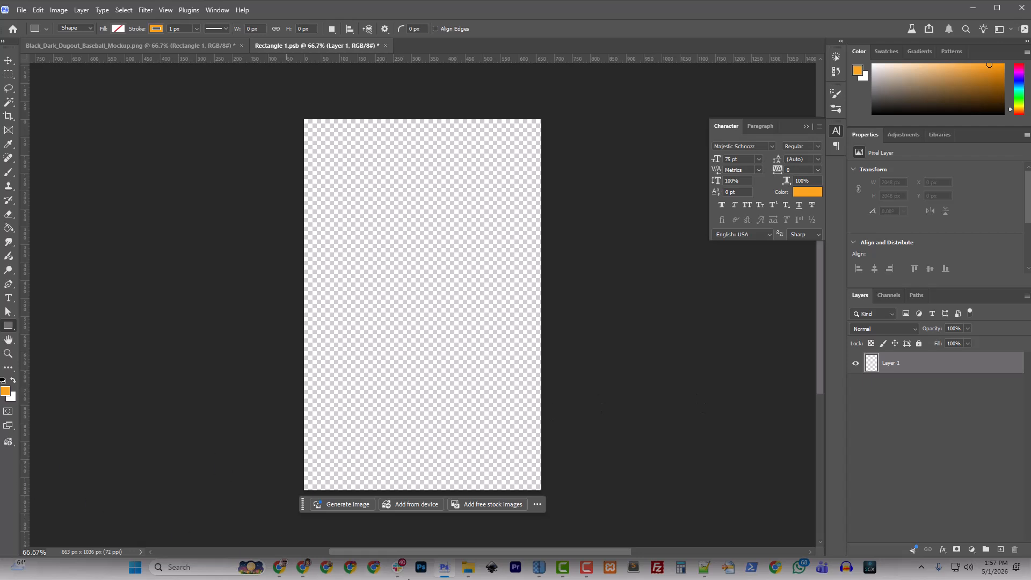
Place the Thats_My_Grandson_Out_There.png design from File Explorer at the document's full width, save the contents and return to the baseball mockup
left_click(468, 567)
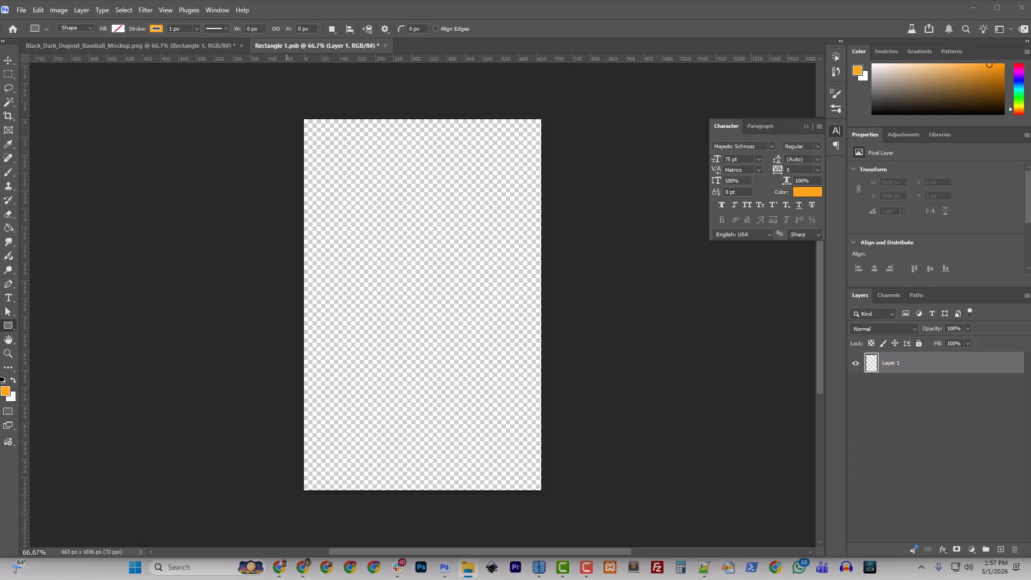
left_click_drag(269, 369, 444, 243)
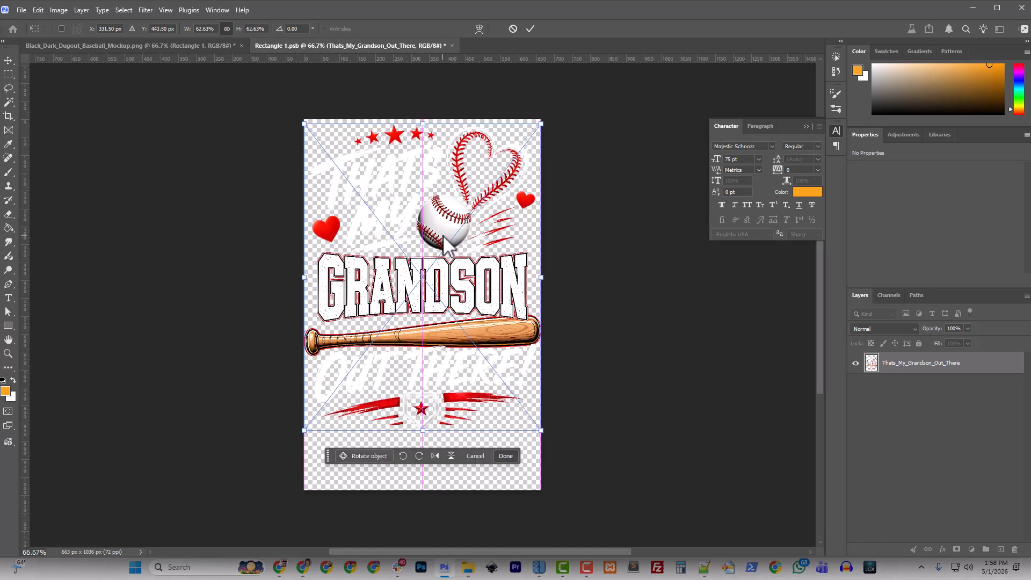
key("Return")
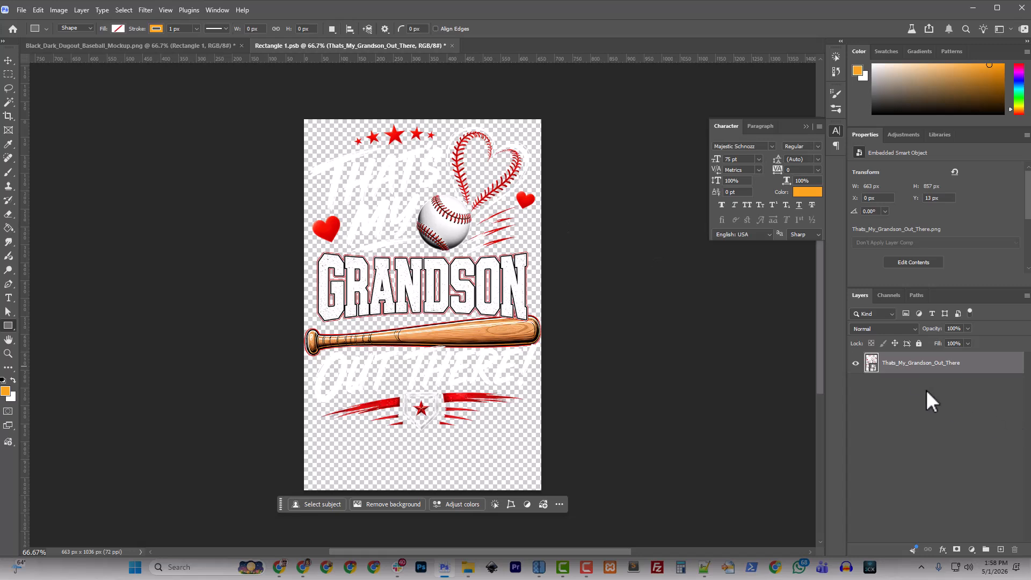
key("ctrl+s")
left_click(153, 45)
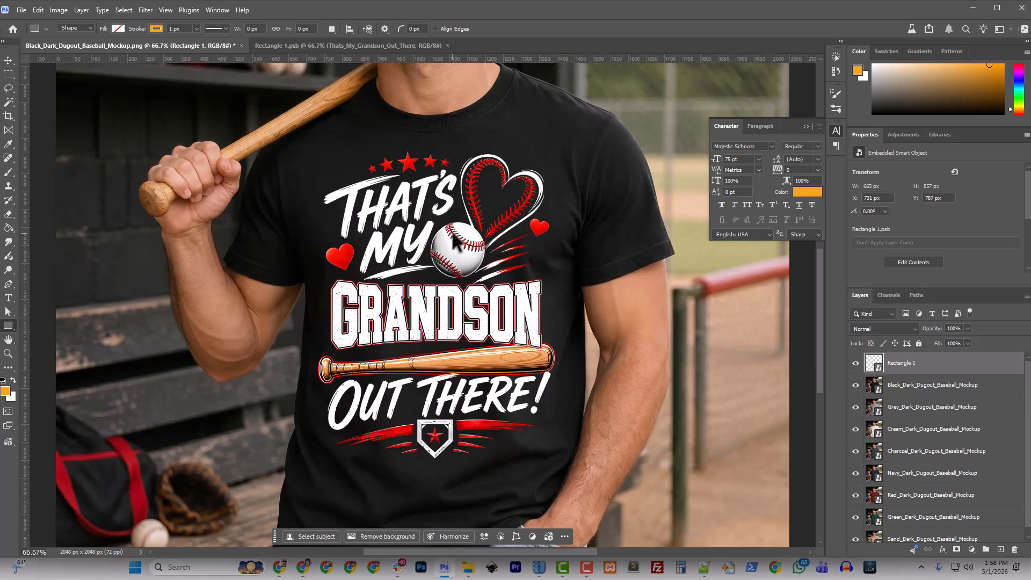
Apply a slight Perspective transform to the shirt design by shifting its upper left corner a little downward
key("ctrl+t")
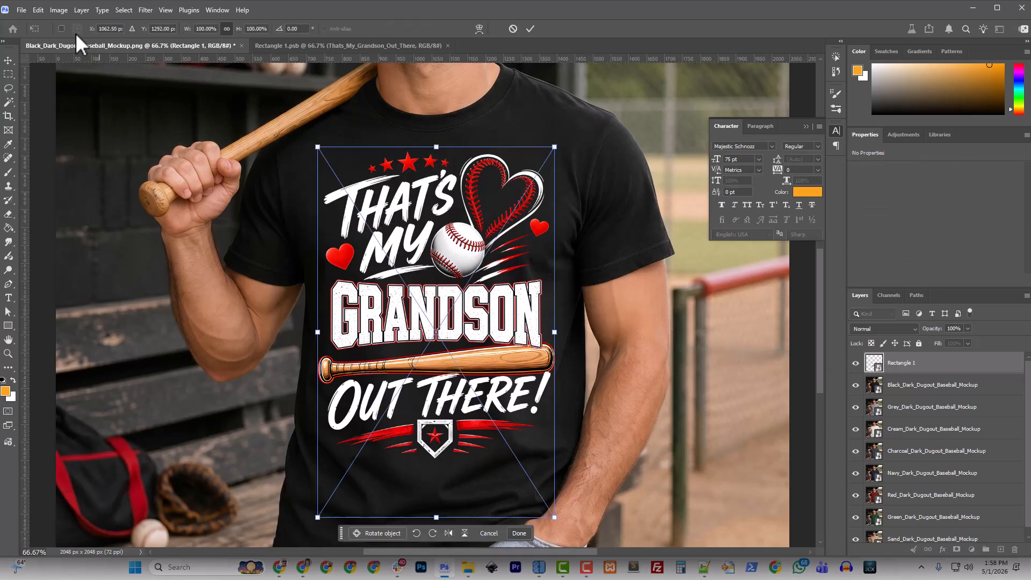
left_click(38, 10)
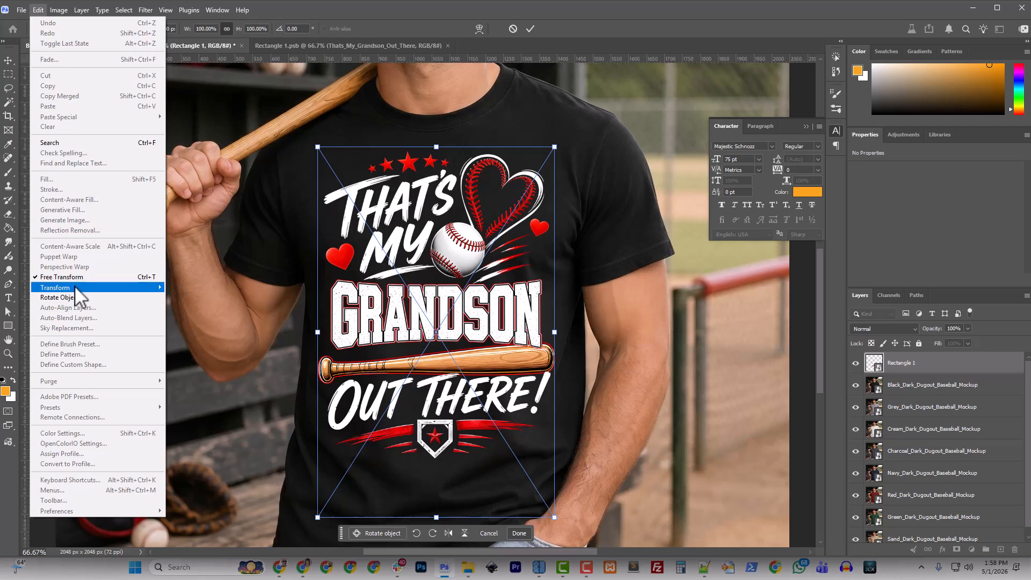
mouse_move(78, 288)
left_click(203, 345)
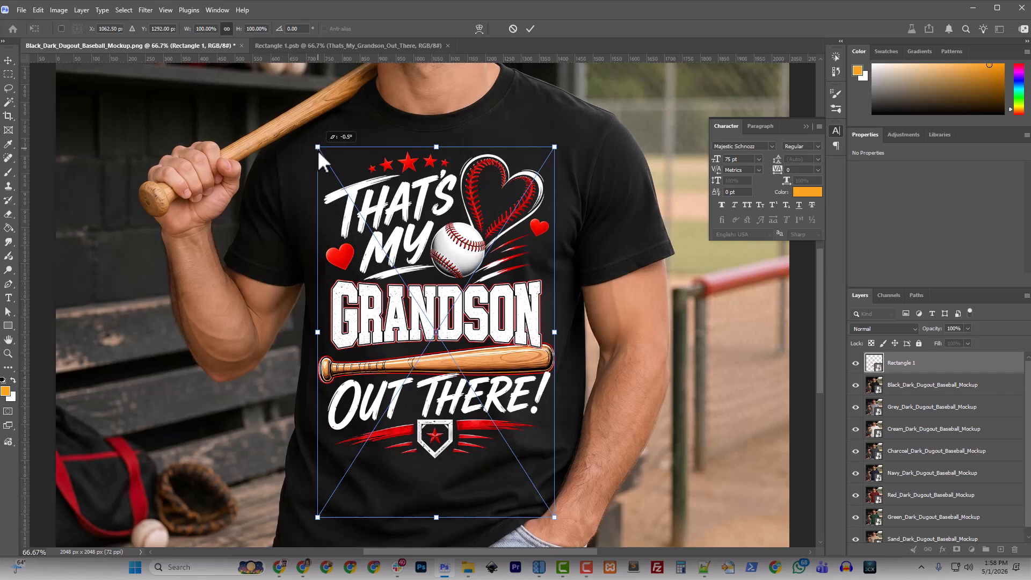
left_click_drag(318, 153, 317, 150)
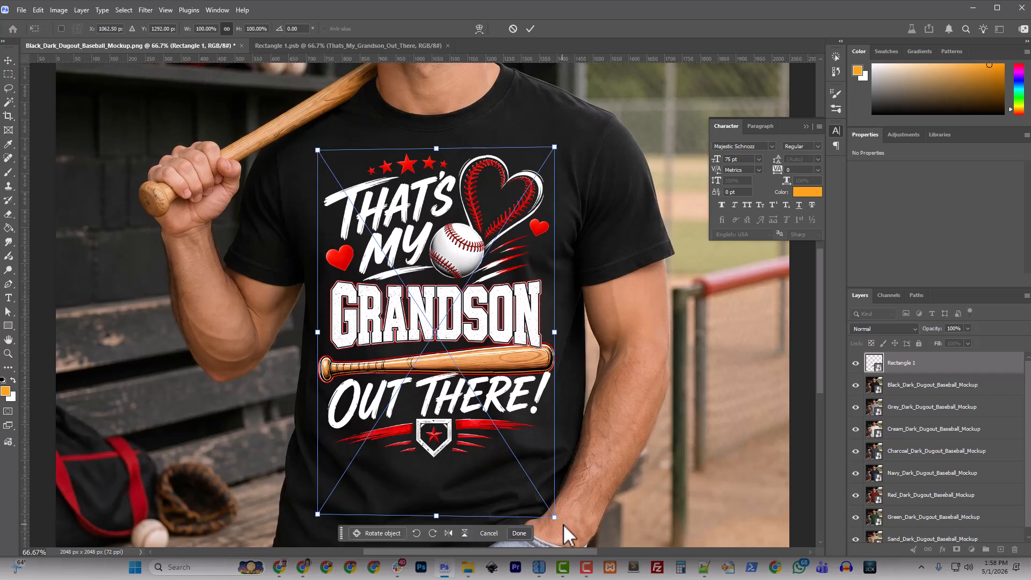
Switch the transform to Scale and rotate the design about 1.28° clockwise to follow the shirt
left_click(38, 11)
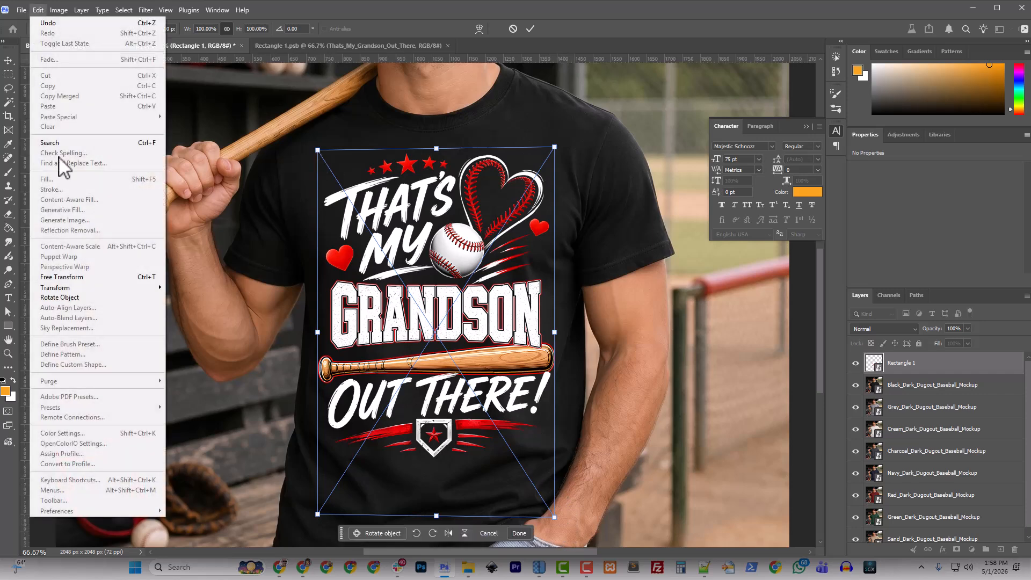
mouse_move(100, 287)
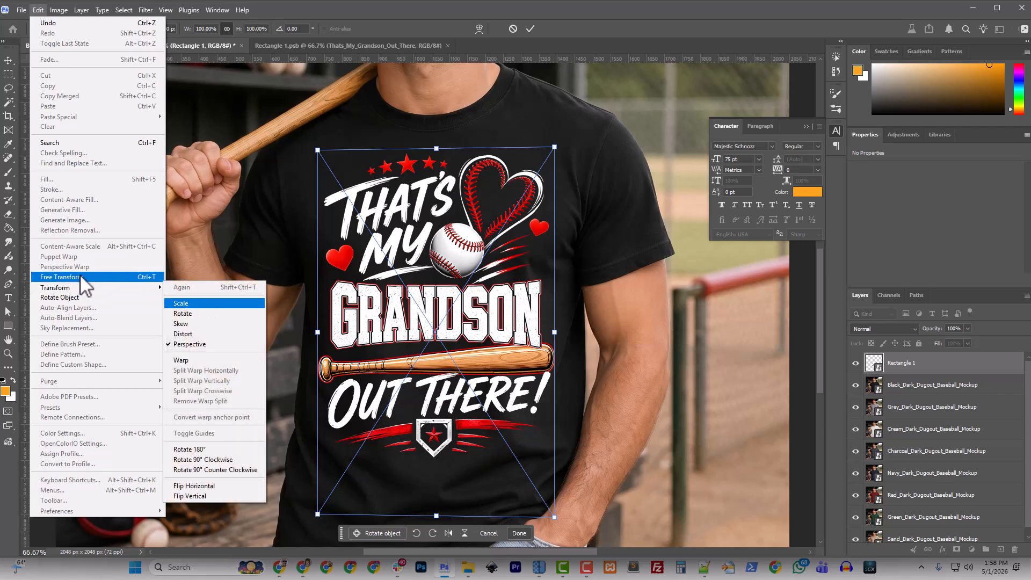
left_click(182, 303)
scroll(569, 504, "down", 1)
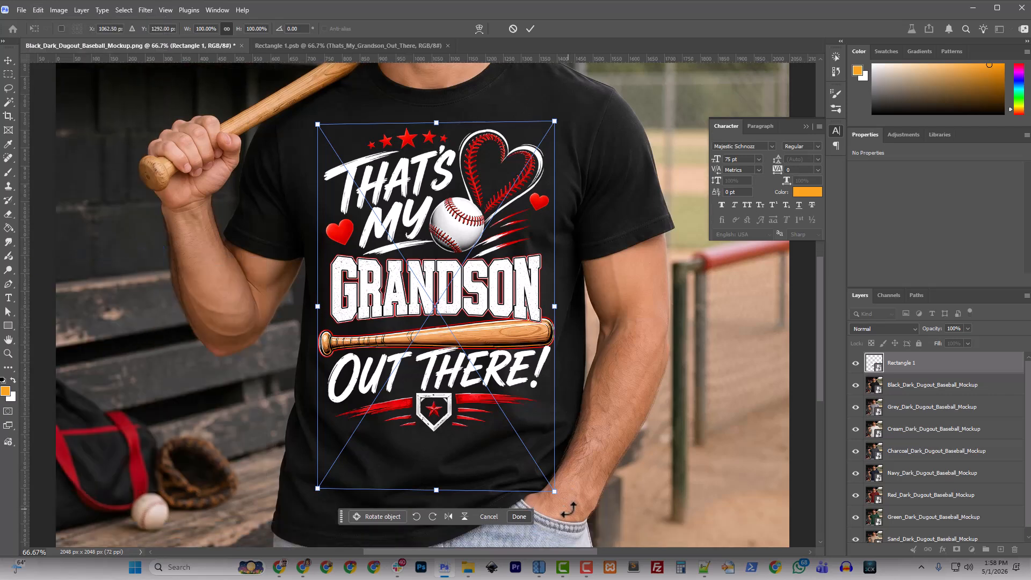
left_click_drag(570, 509, 569, 518)
left_click_drag(570, 518, 571, 516)
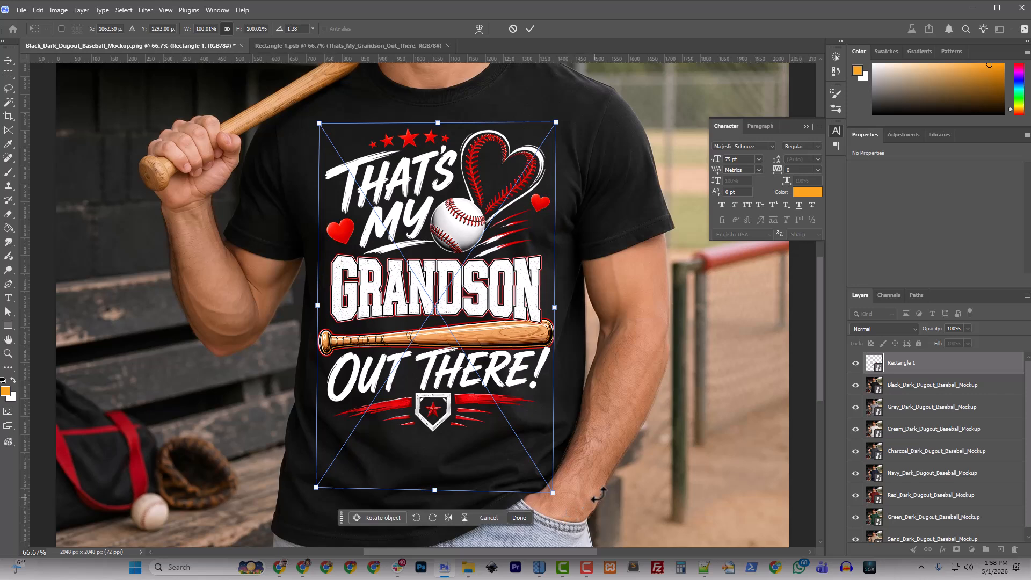
Nudge the design about 12 px to the left on the shirt and commit the transform
key("Left")
key("Left")
key("Left")
key("Left")
key("Left")
key("Left")
key("Left")
key("Left")
key("Left")
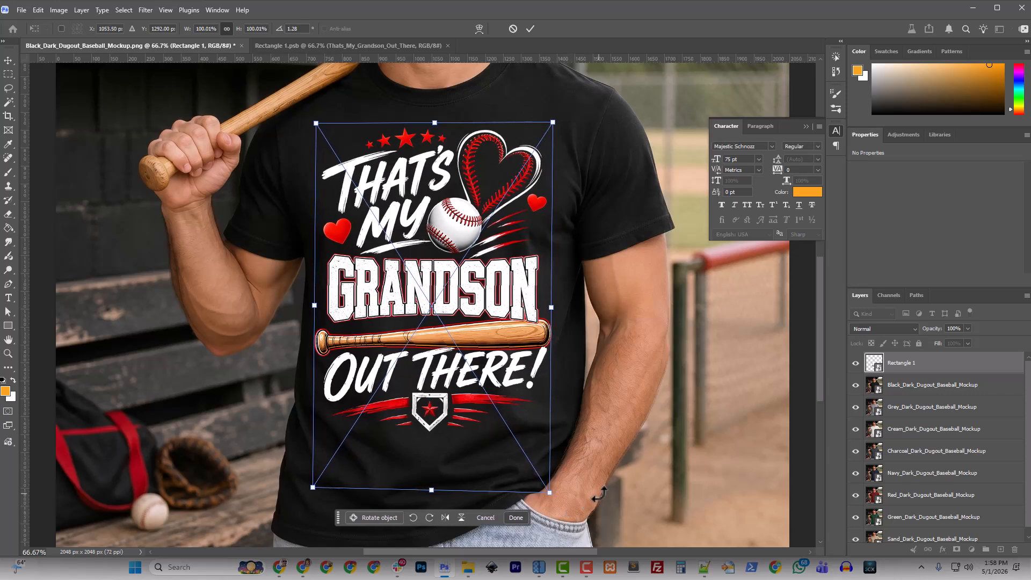
key("Left")
key("Left")
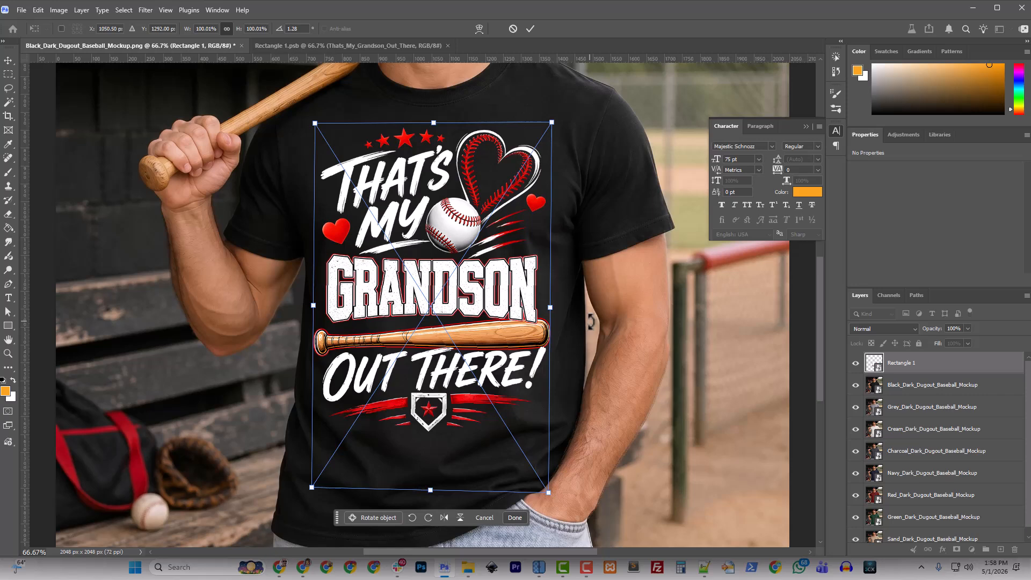
key("Return")
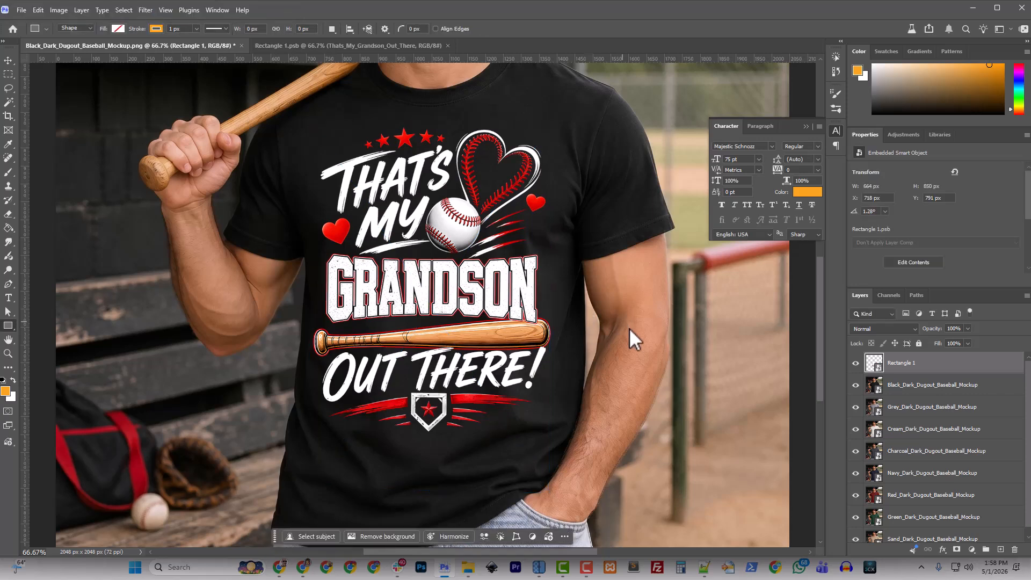
Open the smart object's contents and add an orange Solid Color fill layer above the design
double_click(874, 366)
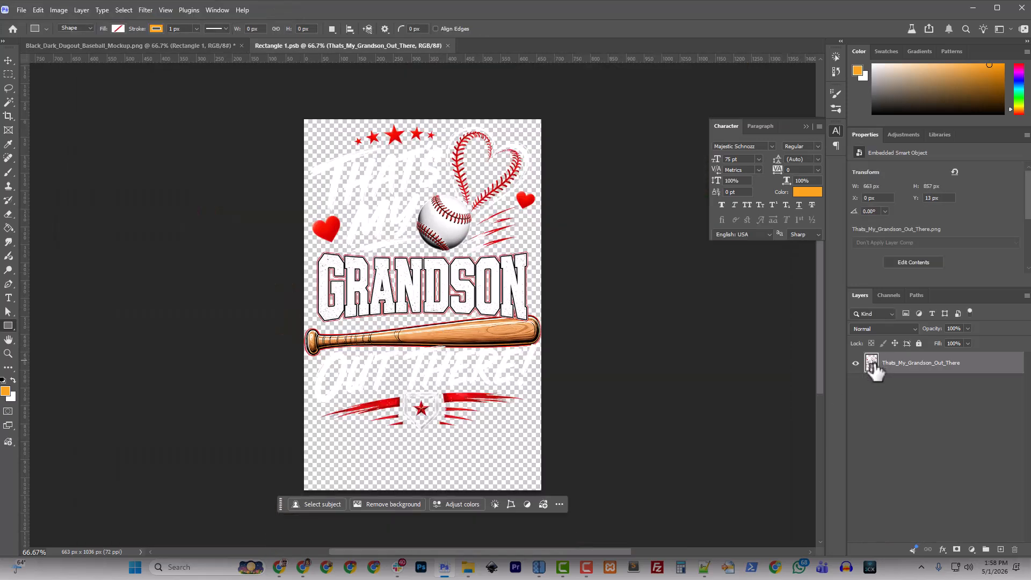
left_click(979, 546)
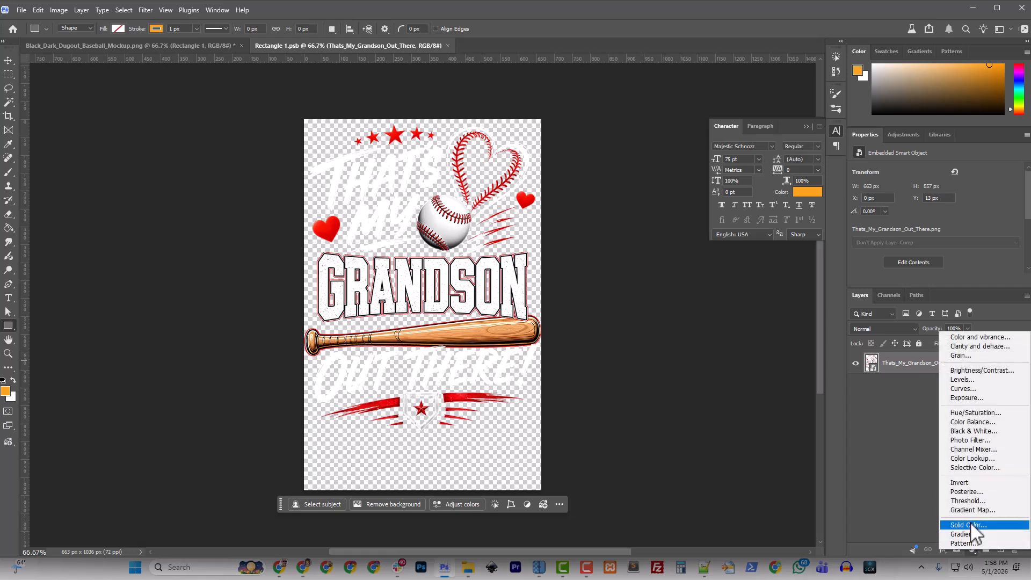
left_click(970, 522)
left_click(424, 169)
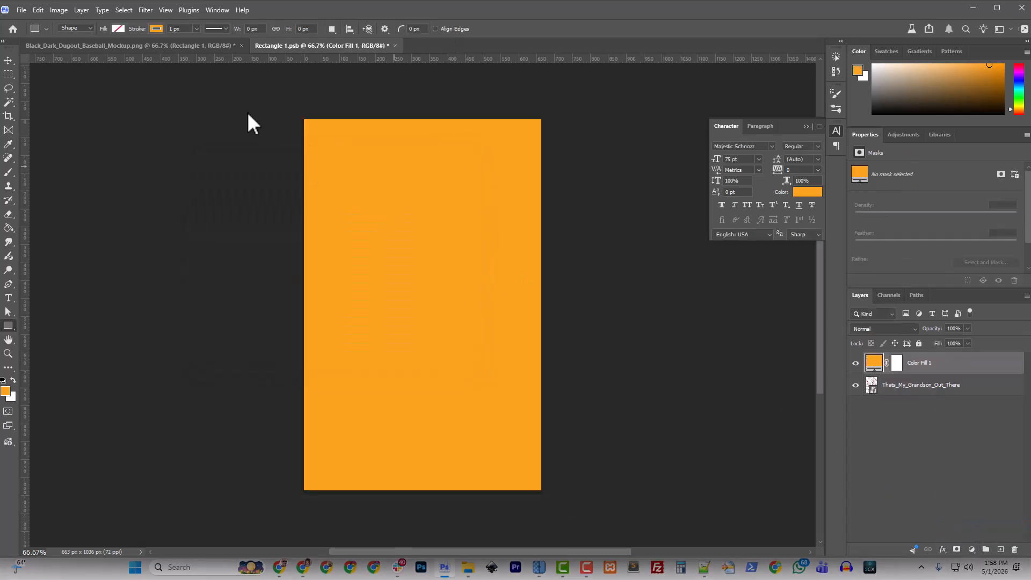
Save the smart object's contents with the orange fill and return to the baseball mockup document
left_click(154, 46)
scroll(623, 437, "down", 2)
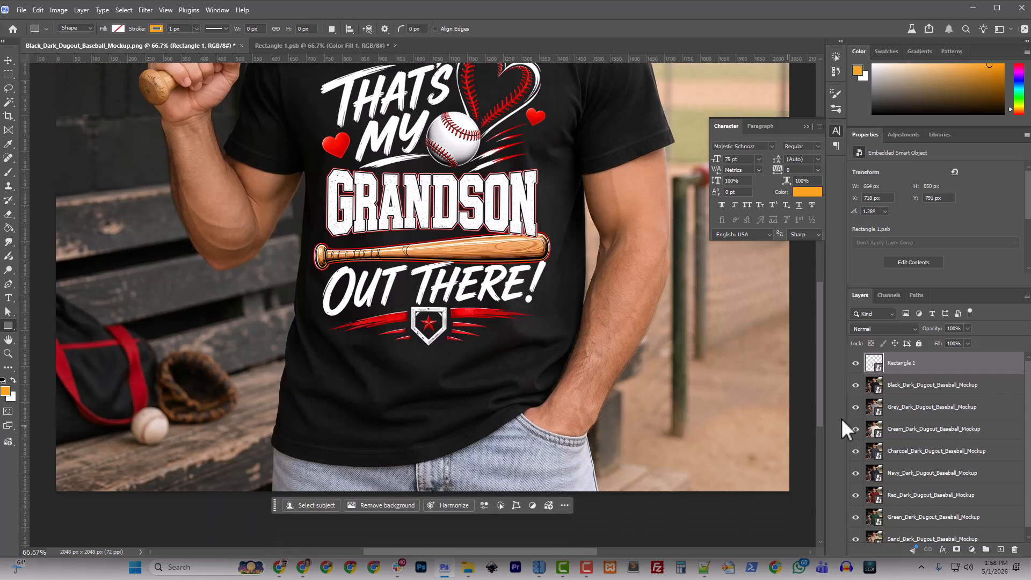
left_click(317, 46)
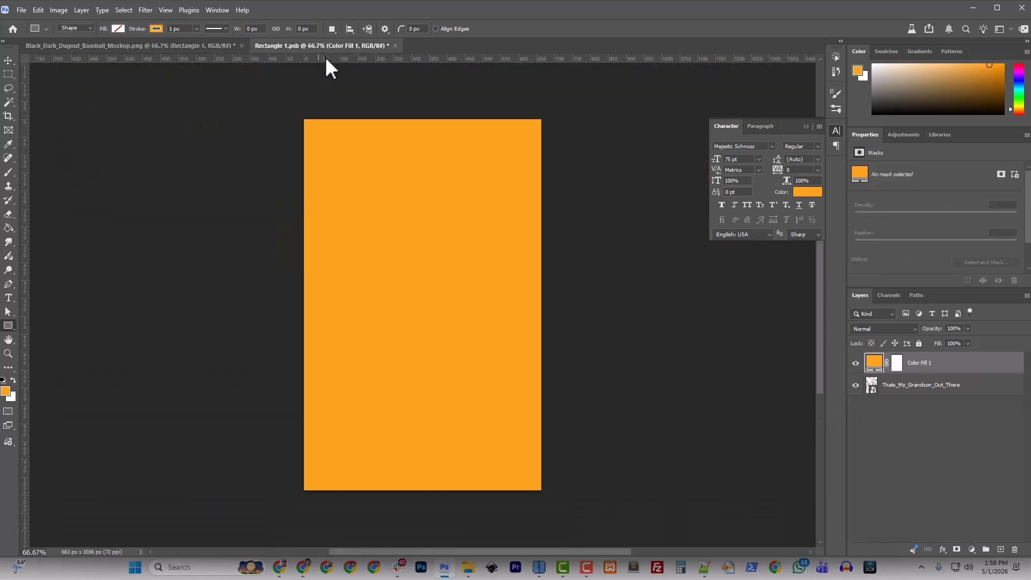
key("ctrl+s")
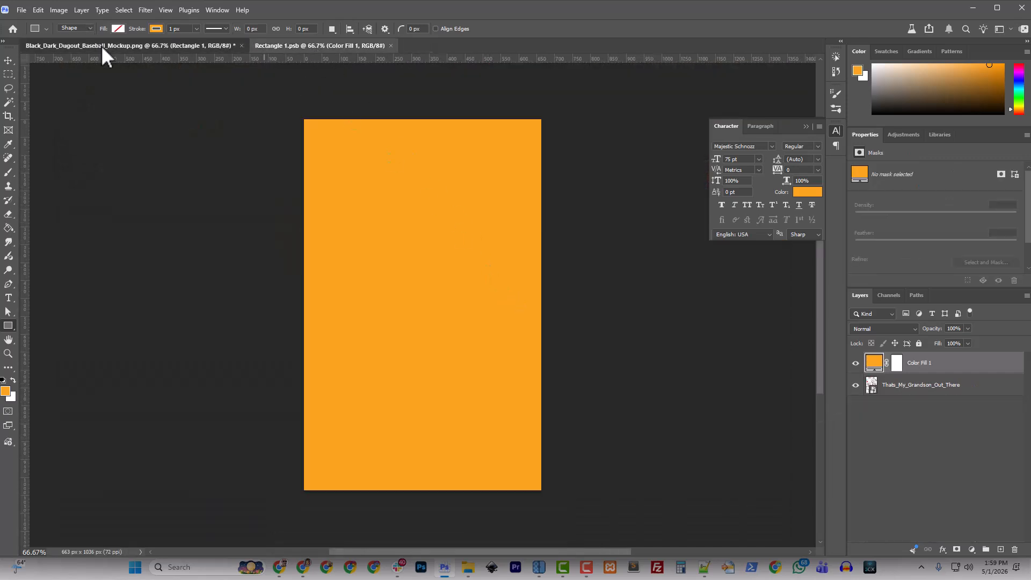
left_click(101, 46)
Add a Reveal All layer mask to the Rectangle 1 smart object that overlaps the wrist
key("ctrl+plus")
key("ctrl+plus")
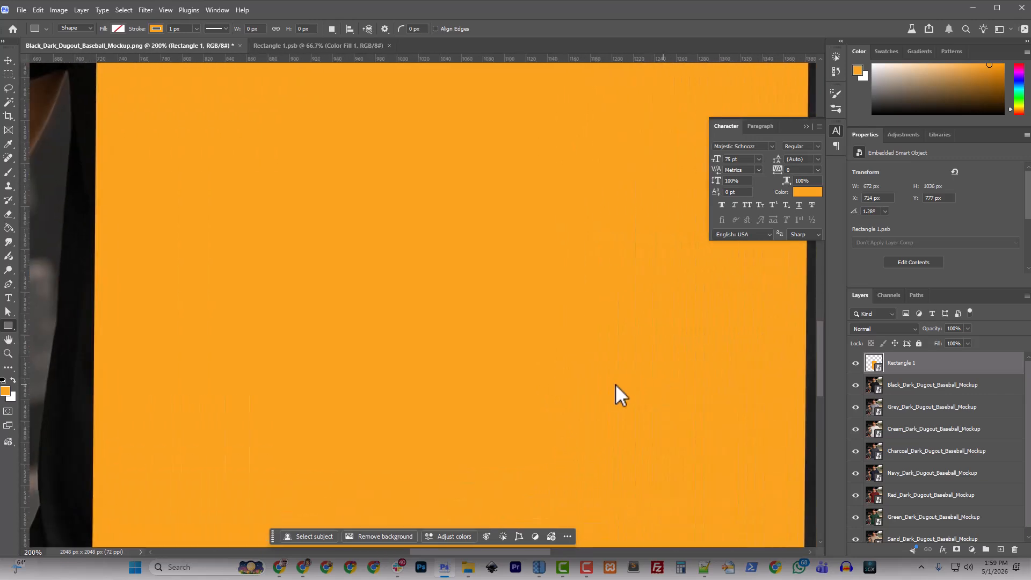
scroll(604, 421, "down", 5)
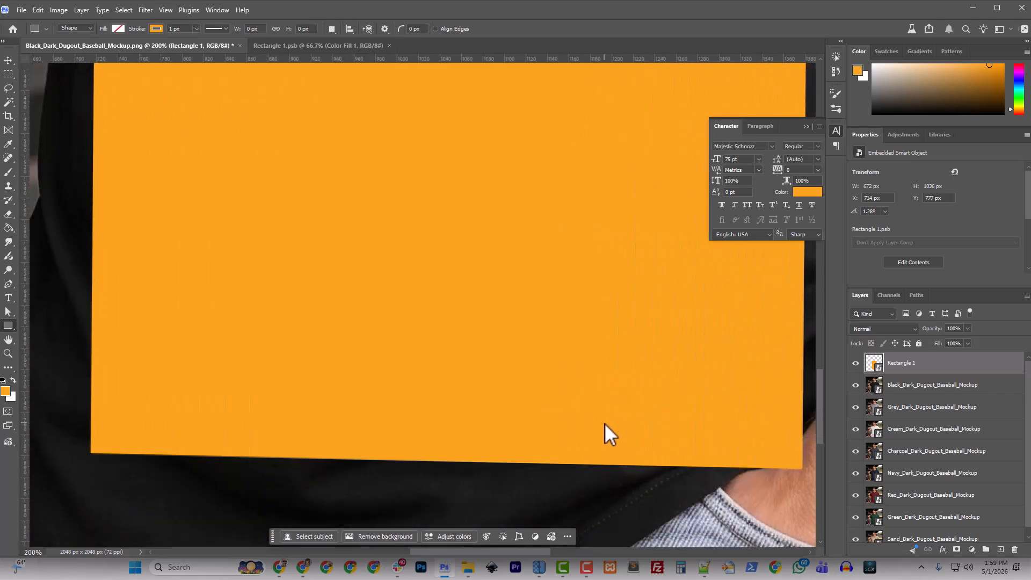
left_click_drag(519, 553, 571, 552)
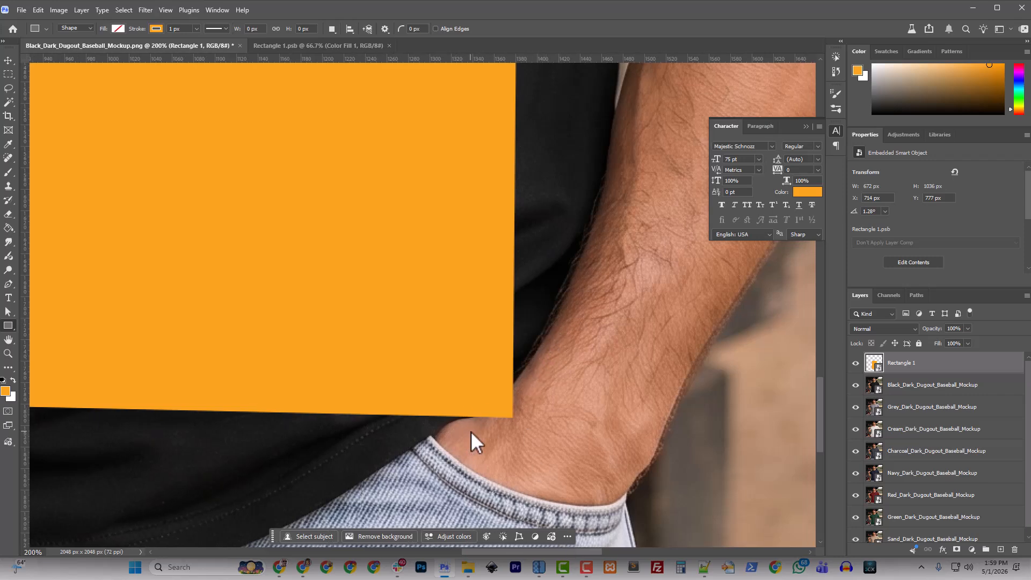
right_click(900, 365)
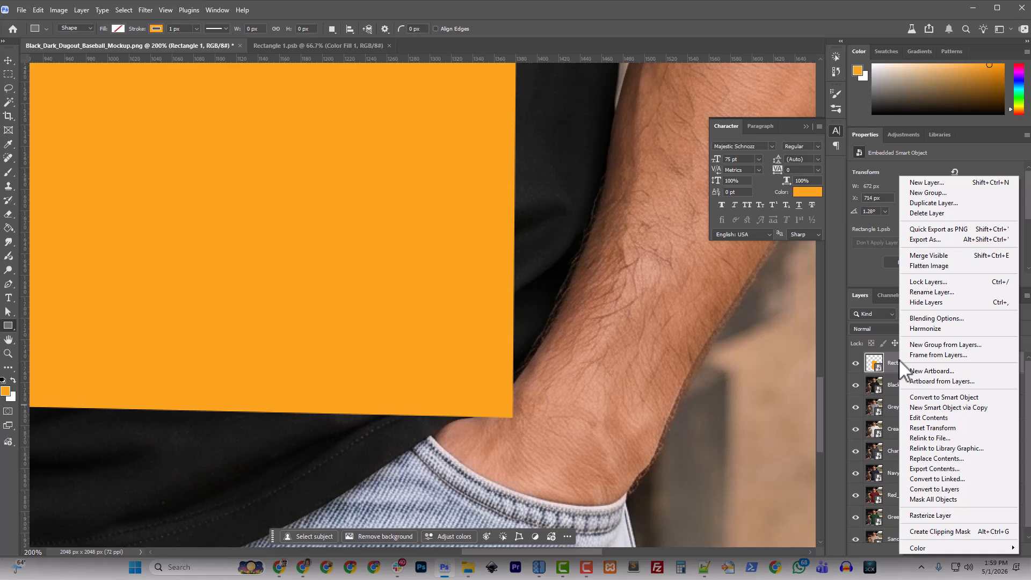
left_click(82, 8)
left_click(90, 9)
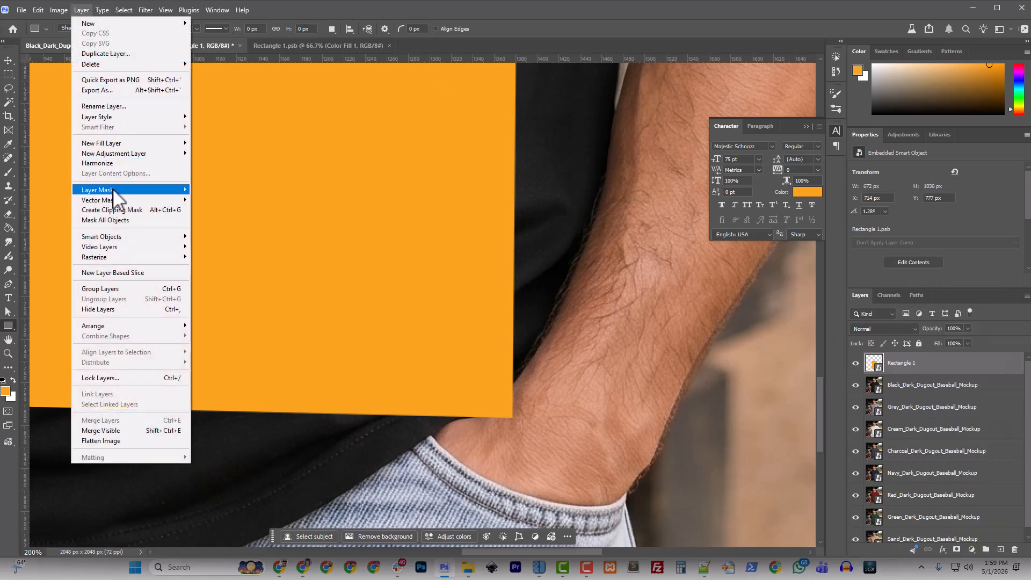
mouse_move(114, 194)
left_click(224, 188)
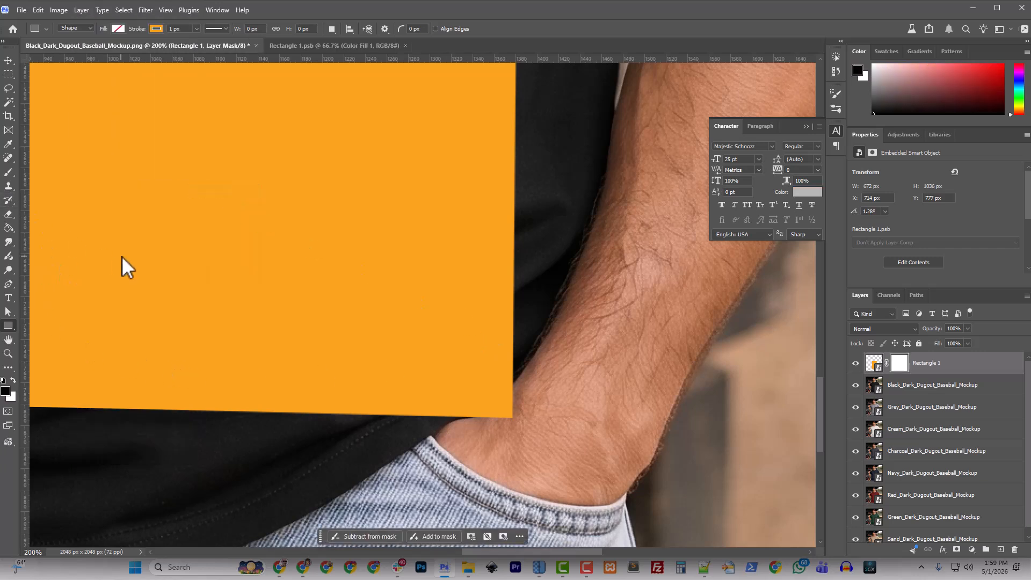
Paint black on the Rectangle 1 layer mask with a 45 px brush to hide the orange corner covering the wrist
left_click(897, 364)
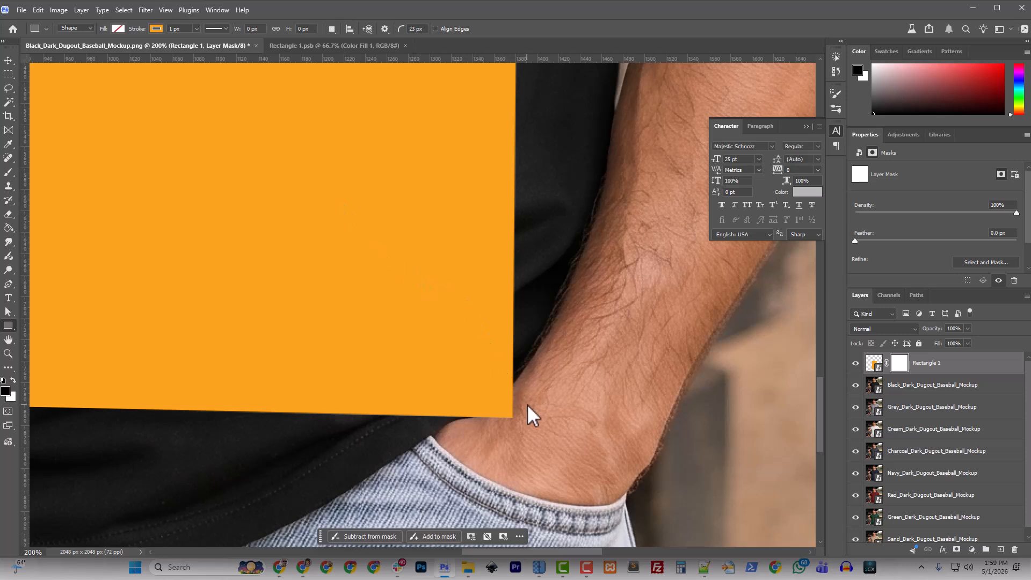
key("b")
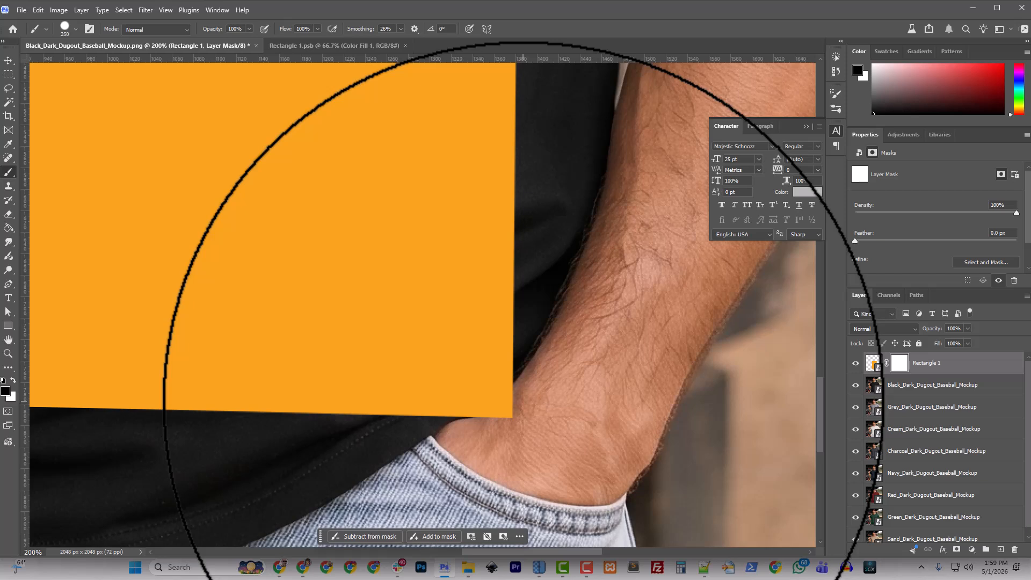
key("bracketleft")
key("bracketleft")
key("bracketleft")
key("bracketleft")
key("bracketleft")
key("bracketleft")
key("bracketleft")
key("bracketleft")
key("bracketleft")
key("bracketleft")
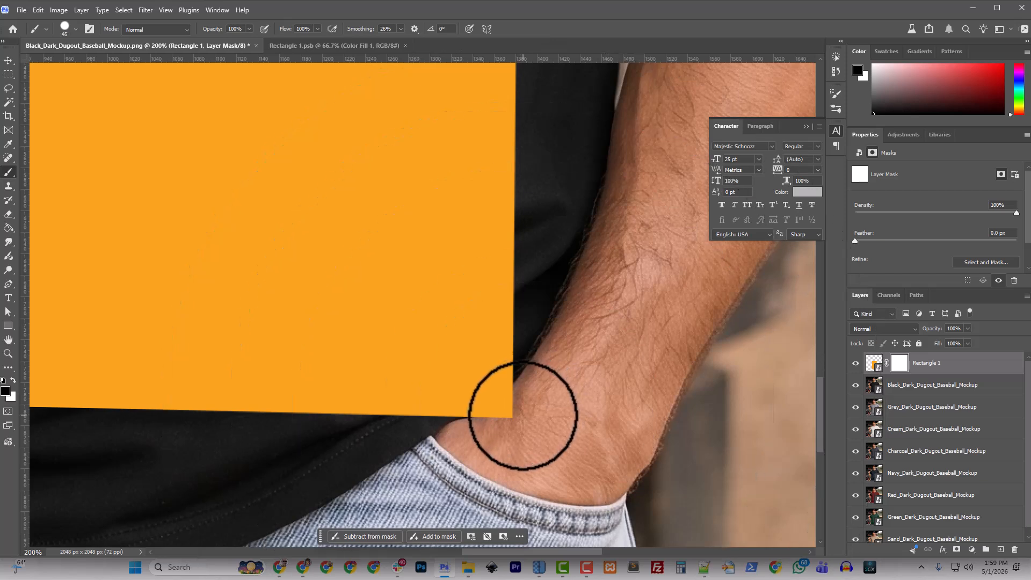
left_click_drag(530, 398, 494, 430)
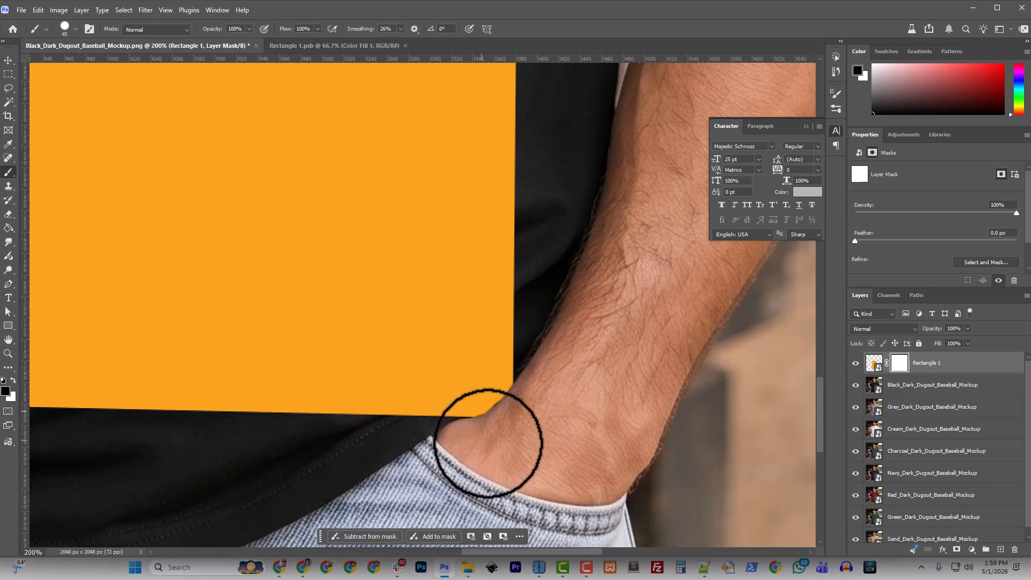
Open the Rectangle 1 smart object's contents and delete the orange Color Fill 1 layer
key("ctrl+minus")
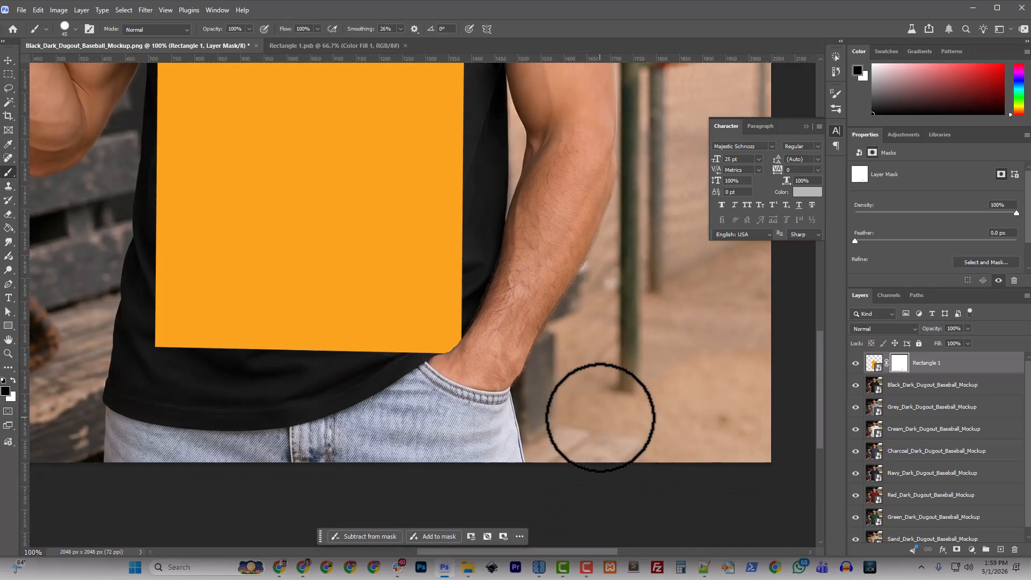
key("ctrl+minus")
scroll(525, 387, "up", 3)
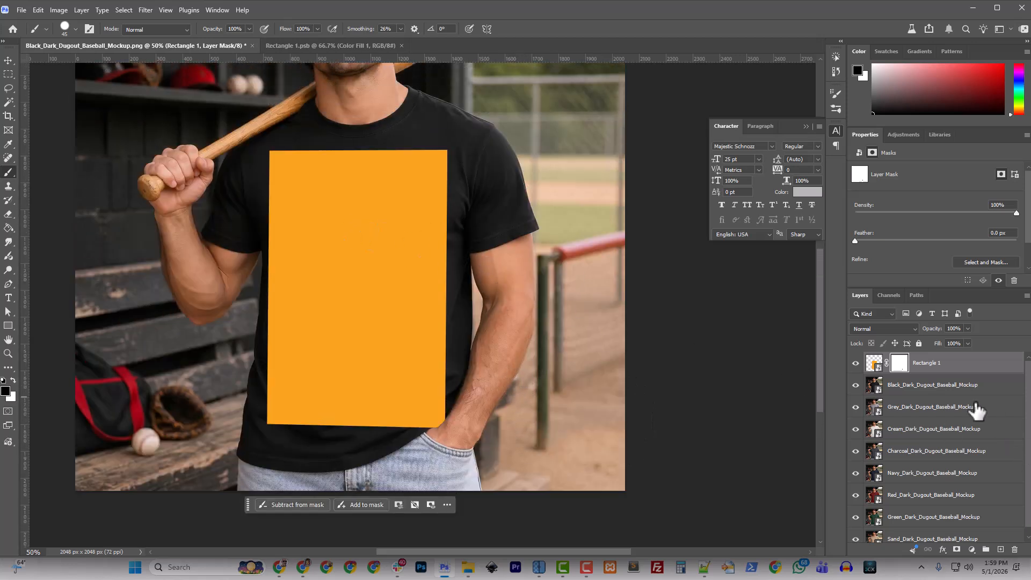
double_click(873, 367)
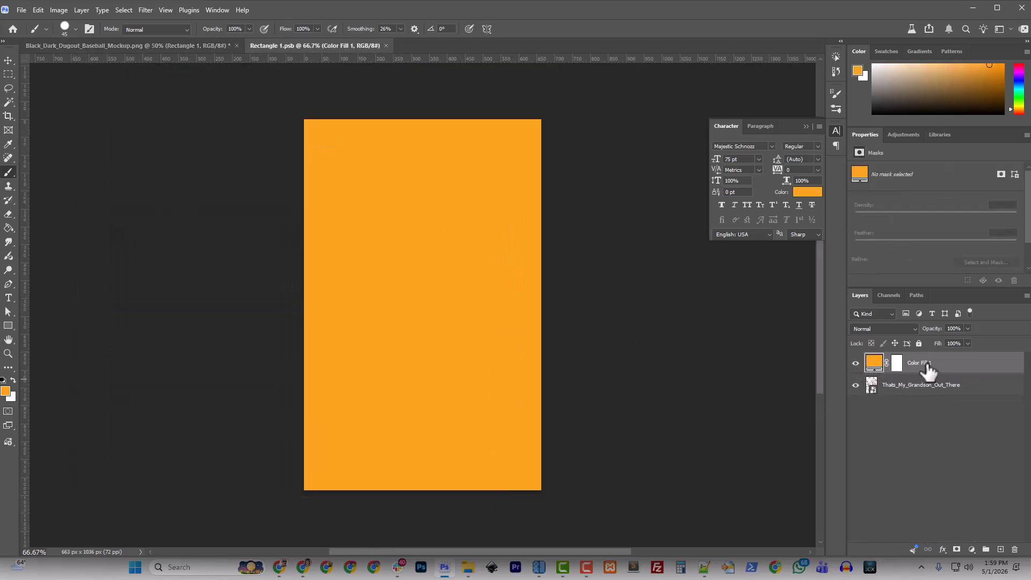
key("Delete")
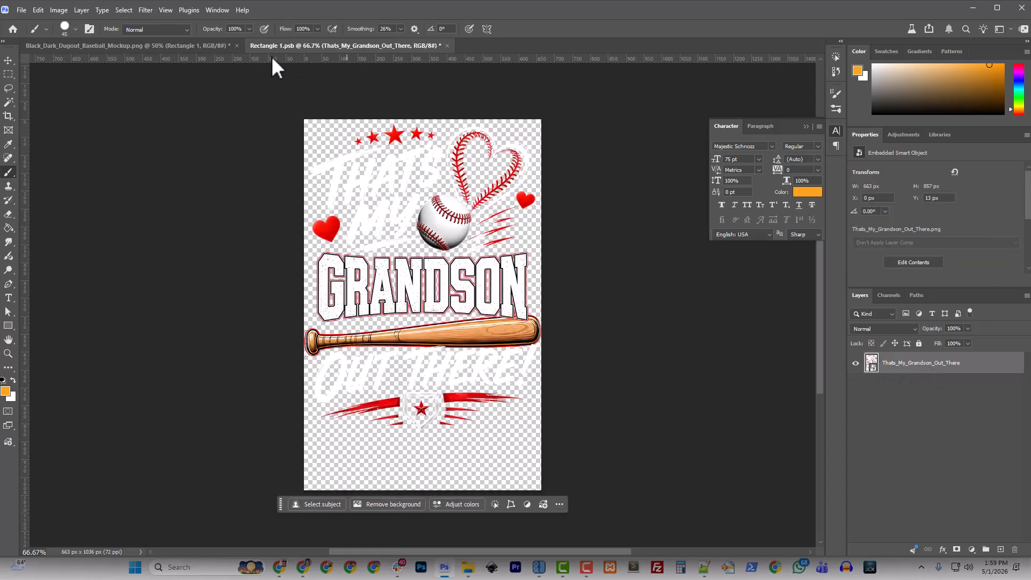
Rename the mockup's Rectangle 1 layer to Design and save the smart object's contents to put the artwork back on the shirt
left_click(202, 48)
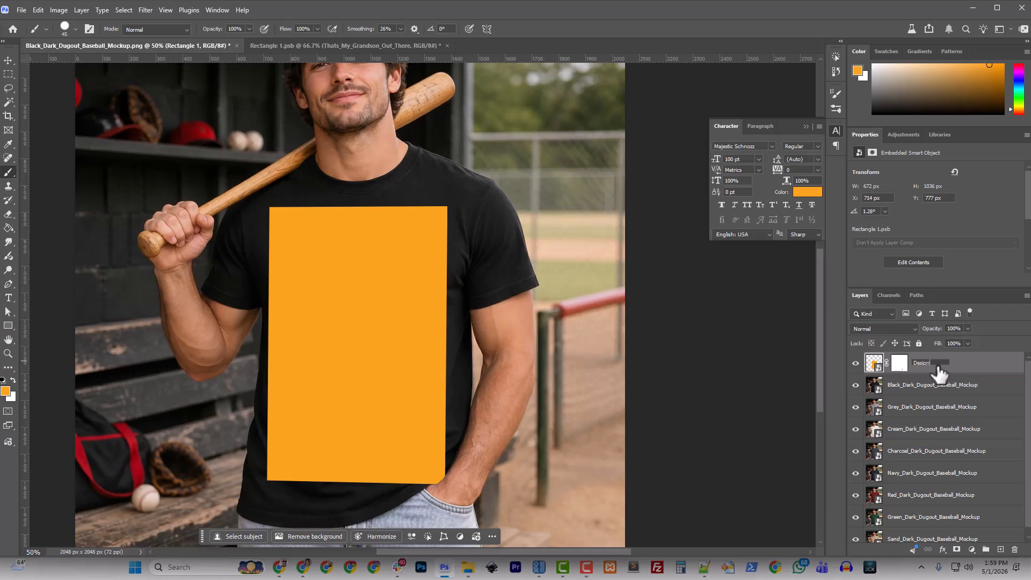
key("Return")
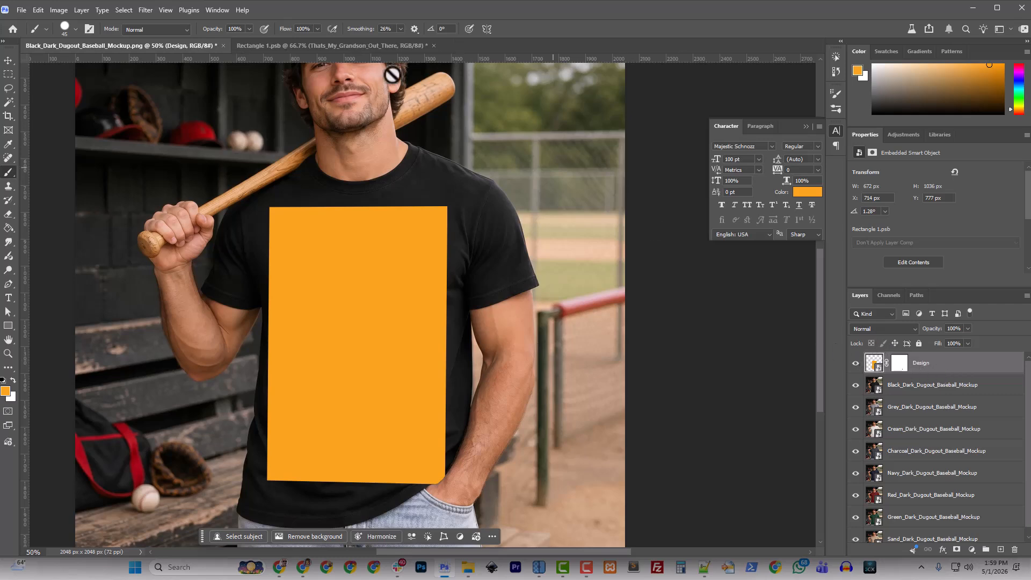
left_click(347, 46)
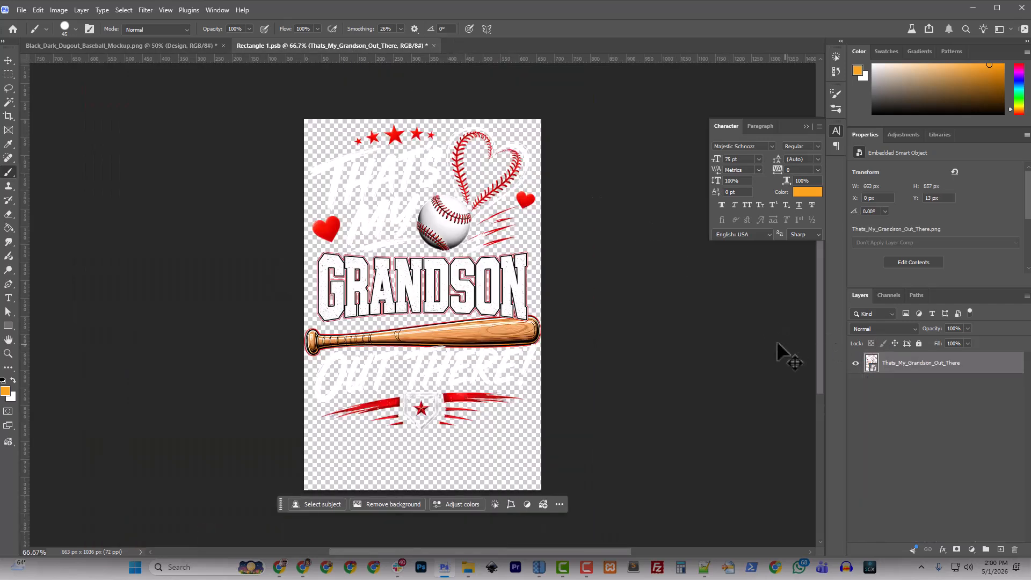
left_click(138, 47)
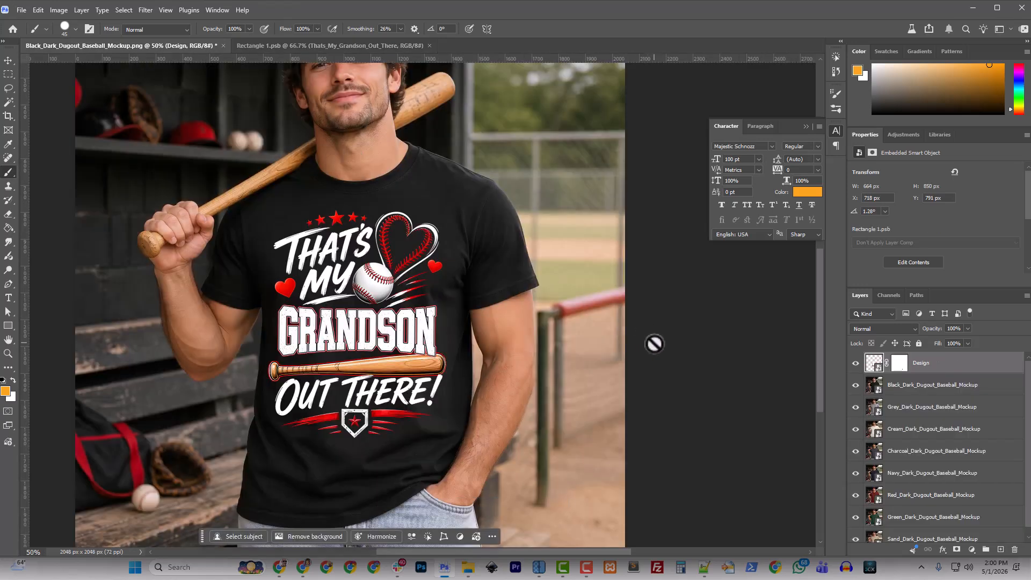
Save the mockup document in the Downloads folder as Dark_Dugout_Baseball_Mockup.psd
key("ctrl+minus")
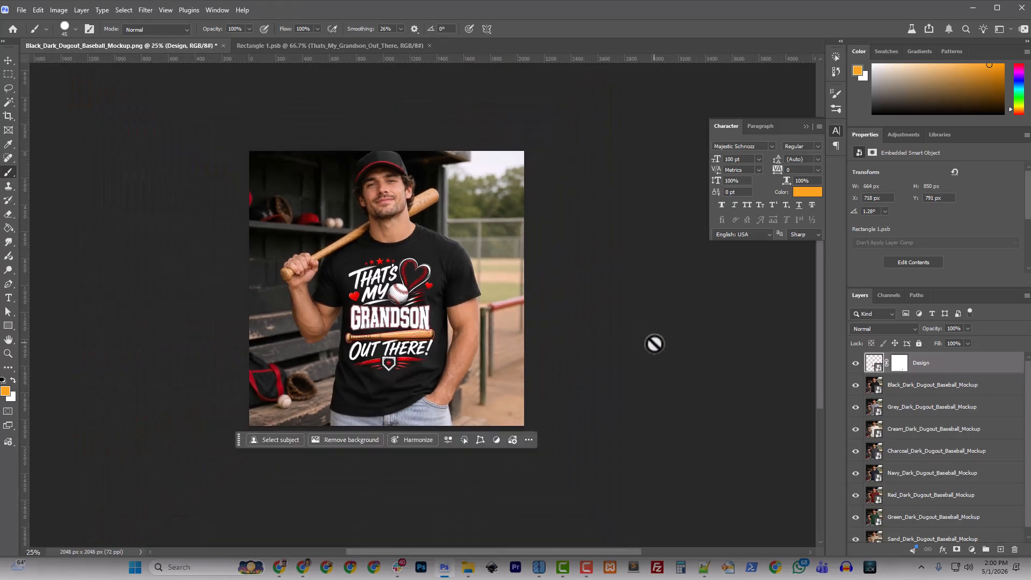
left_click(22, 11)
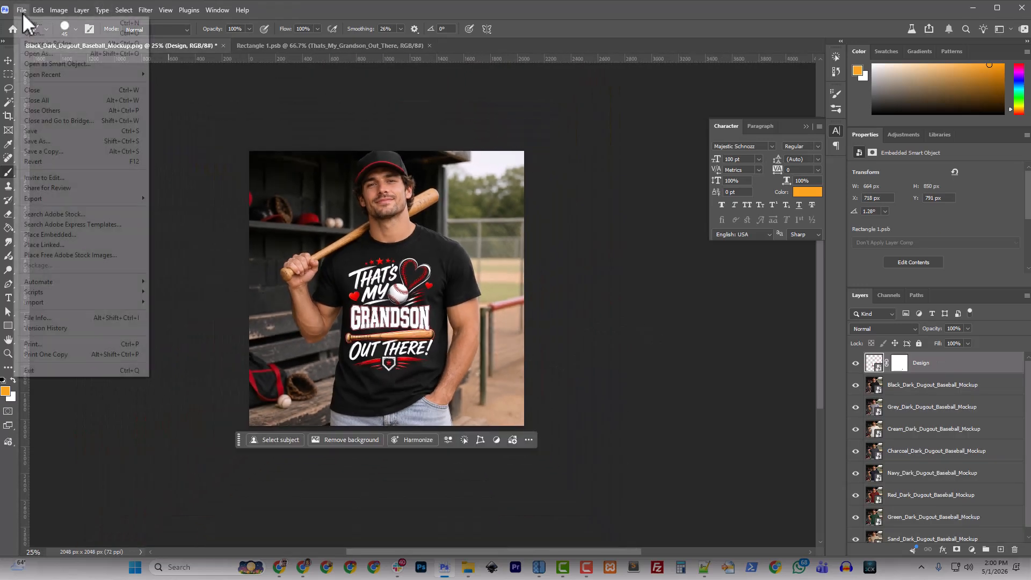
left_click(59, 141)
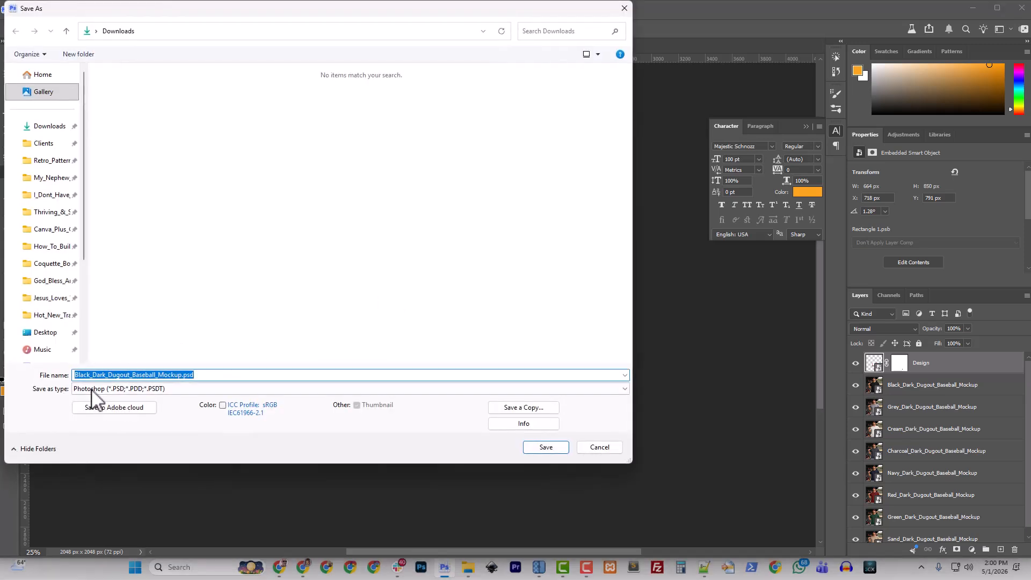
left_click_drag(93, 375, 57, 376)
key("BackSpace")
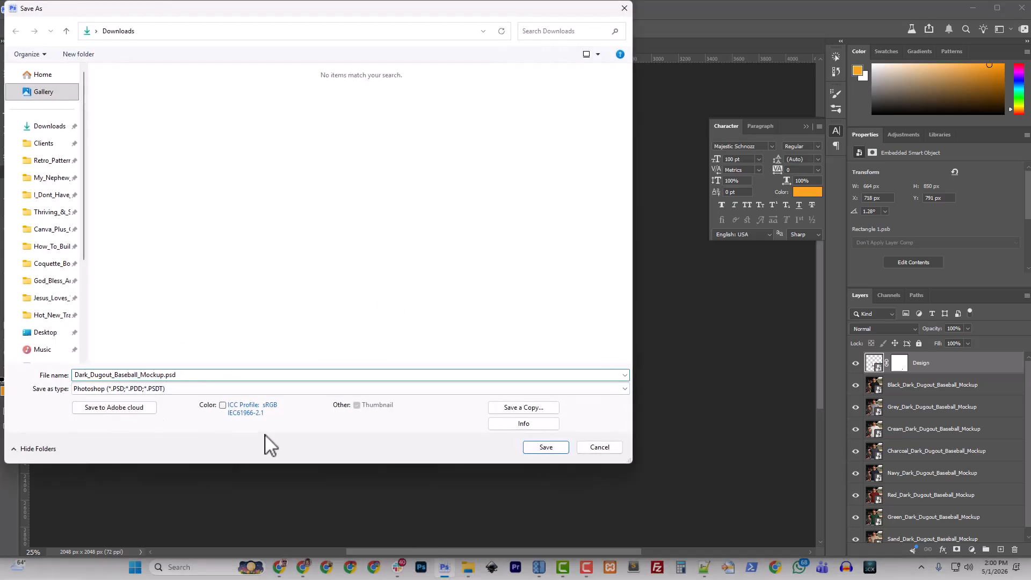
left_click(547, 447)
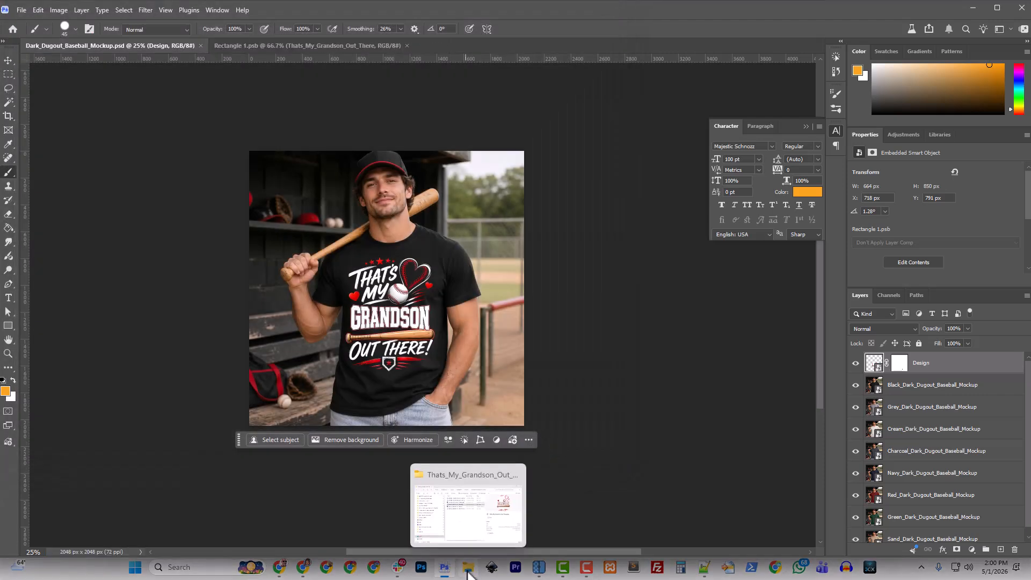
Switch to File Explorer and delete the eight shirt-color PNG mockups from Downloads, keeping the PSD file
left_click_drag(484, 579, 561, 110)
scroll(227, 251, "up", 3)
left_click(155, 226)
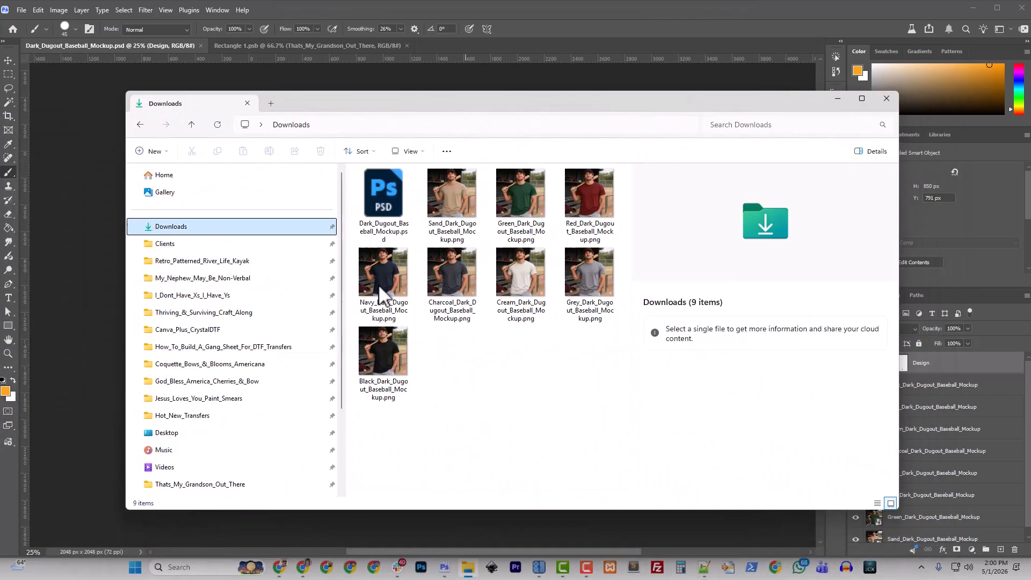
left_click(447, 216)
left_click(402, 345, "shift")
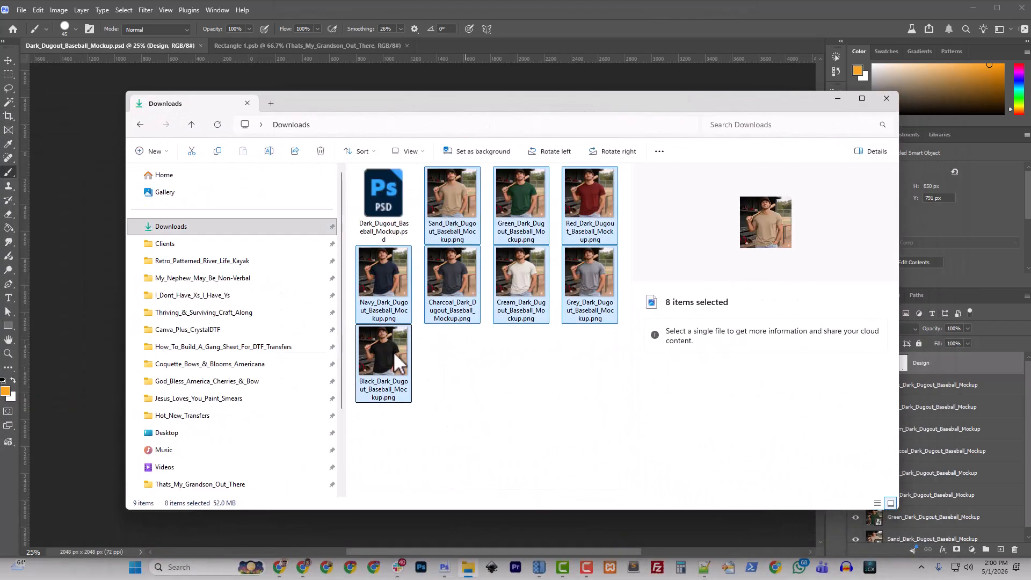
key("Delete")
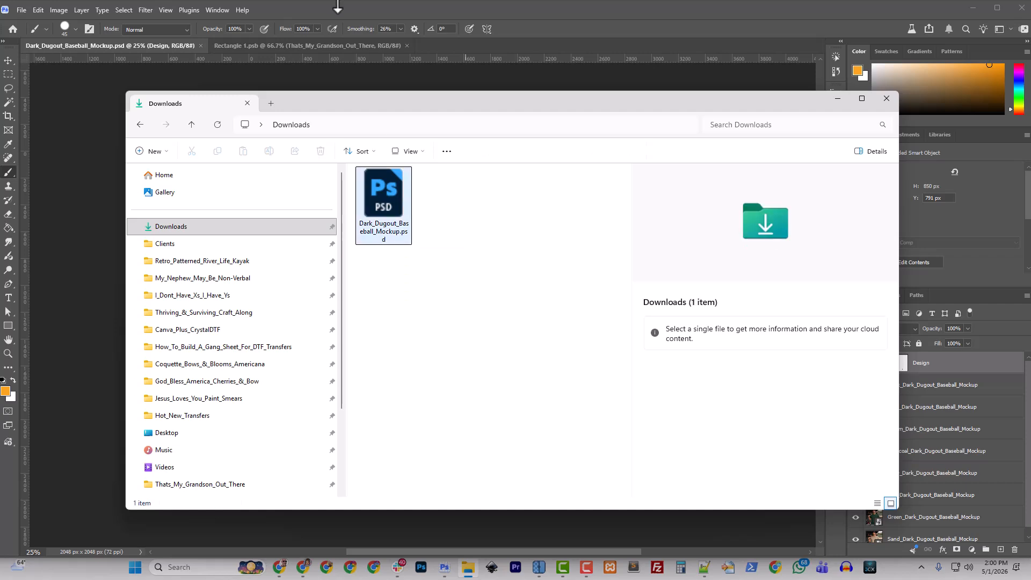
Return to Photoshop, hide the Design layer and export the blank black shirt to Downloads as Dark_Dugout_Baseball_Mockup.png
left_click(339, 6)
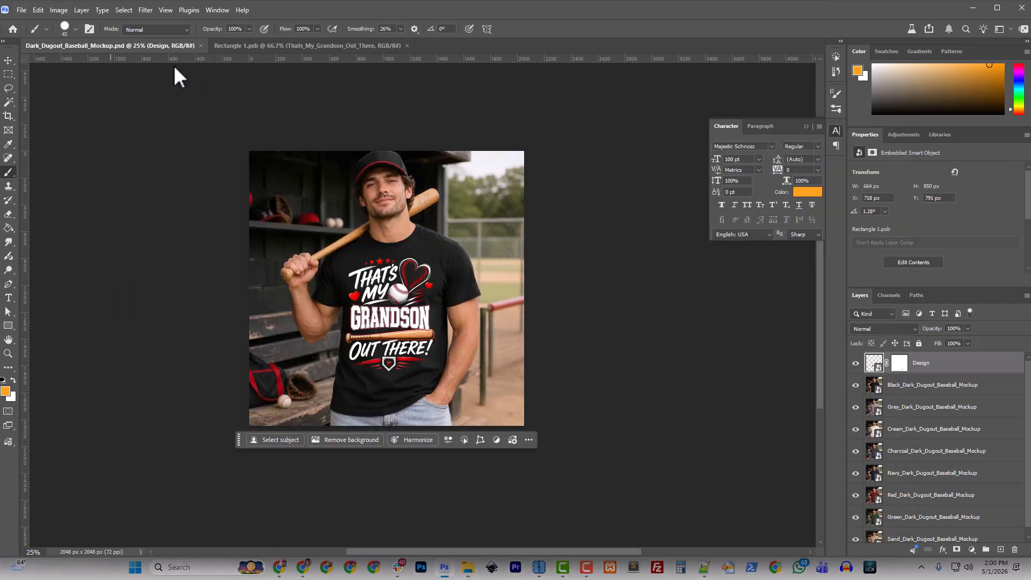
left_click(856, 363)
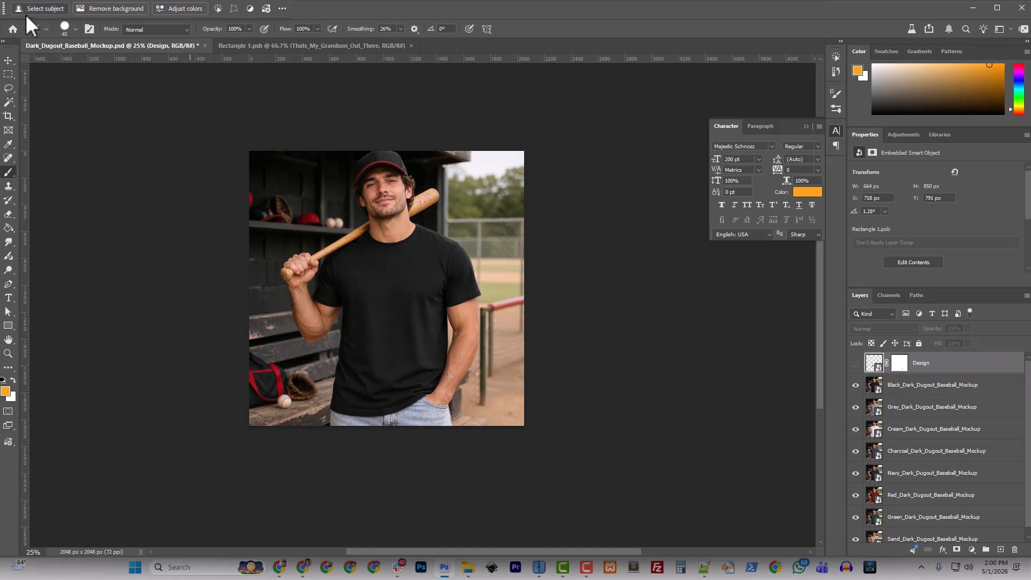
left_click_drag(3, 7, 112, 82)
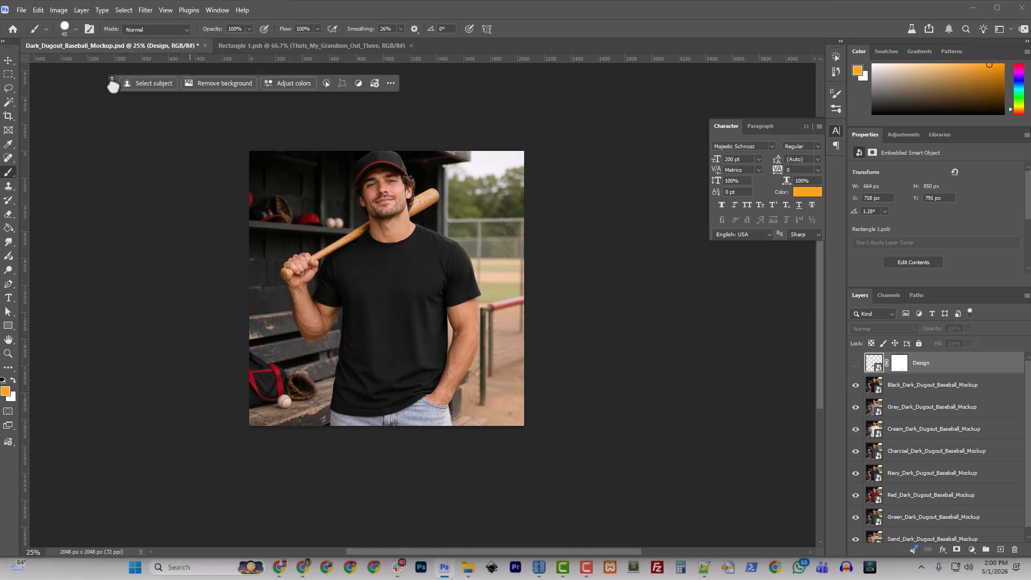
left_click(21, 9)
mouse_move(73, 198)
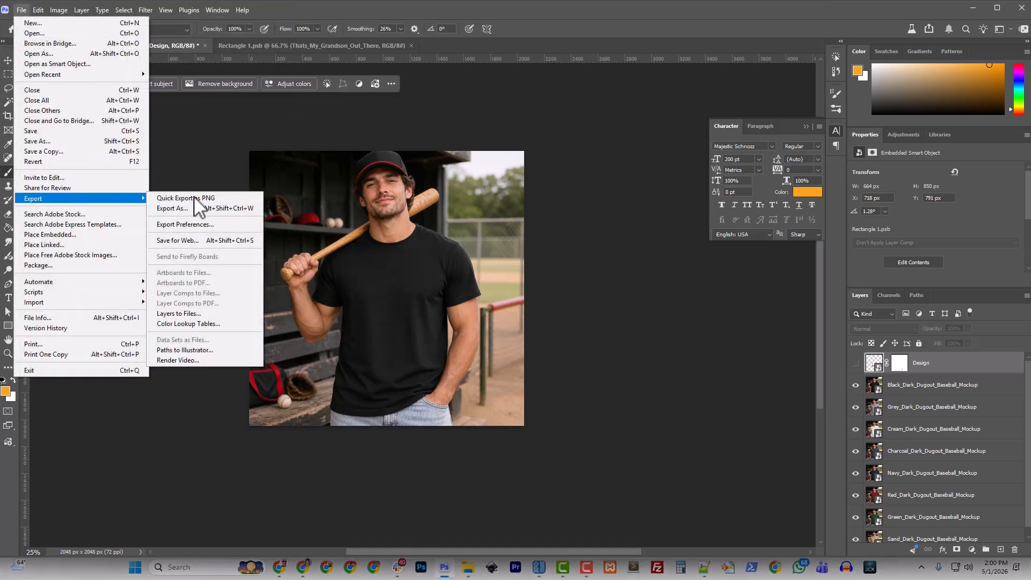
left_click(196, 198)
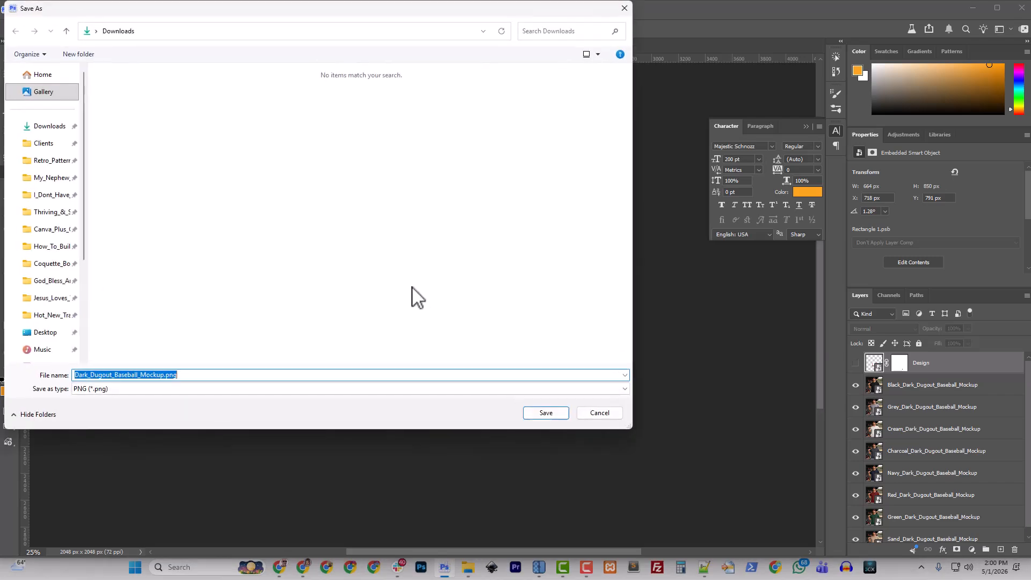
left_click(547, 415)
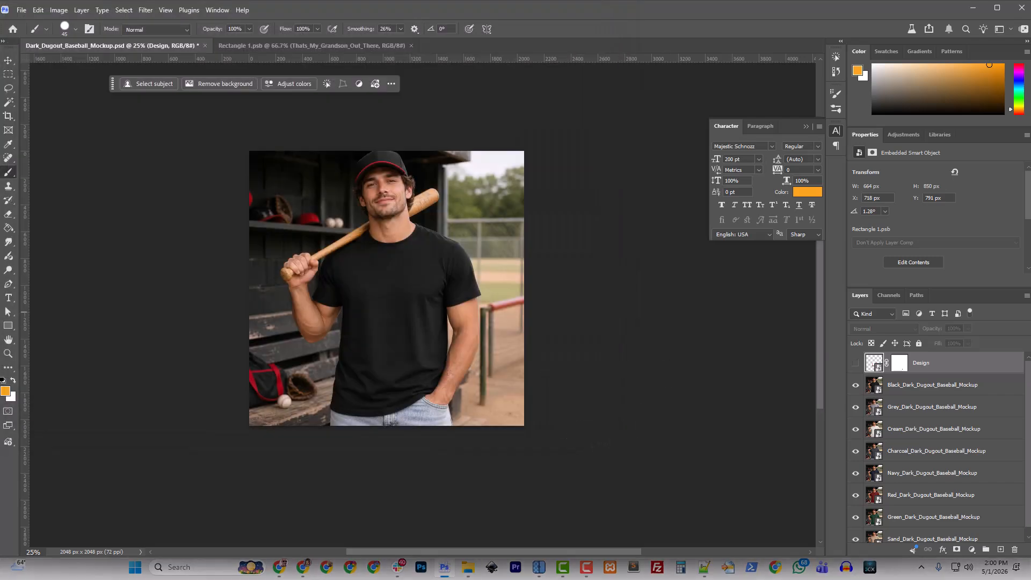
Make the Design layer visible again and start a crop with a 1 : 1 ratio
left_click(858, 366)
left_click(855, 364)
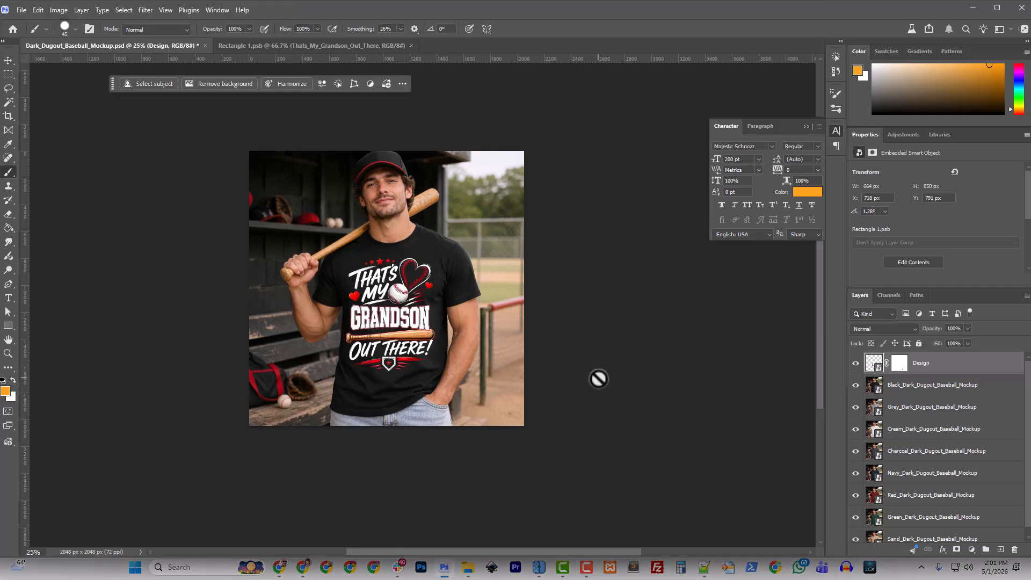
left_click(8, 116)
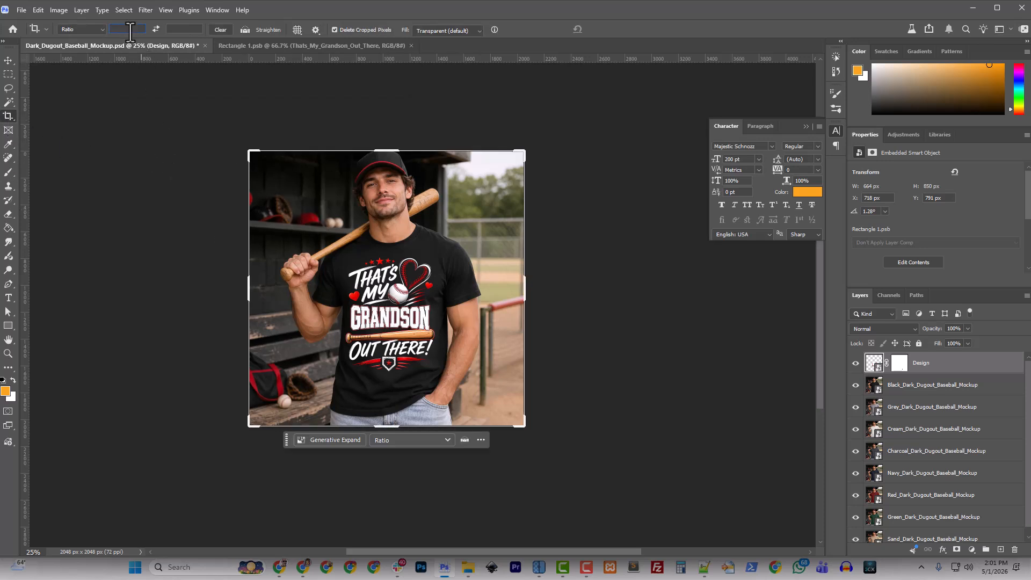
type("1")
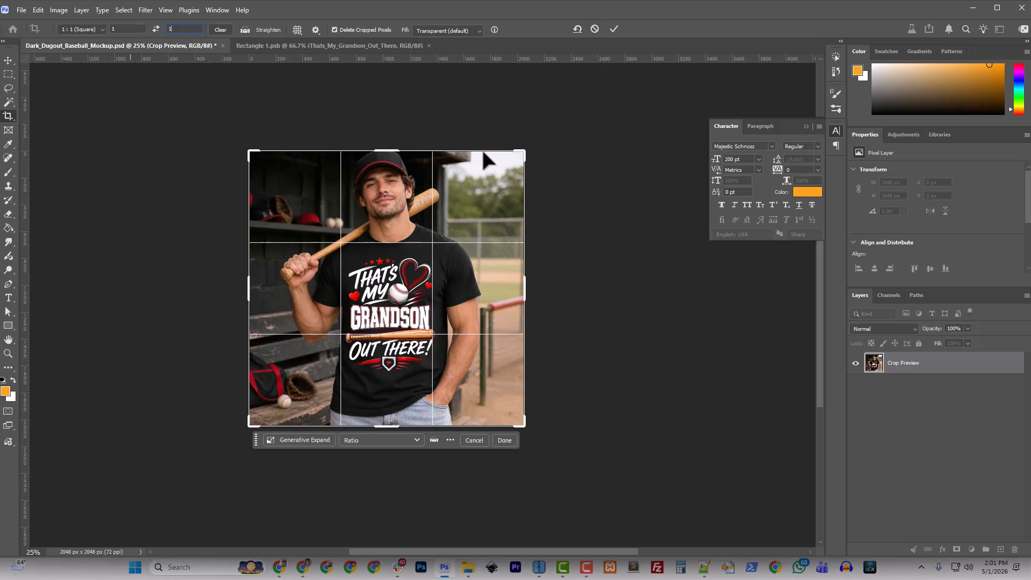
Crop the mockup to a square of about 1275 × 1275 px framing the shirt from the neck down to the jeans pocket
left_click_drag(527, 146, 471, 187)
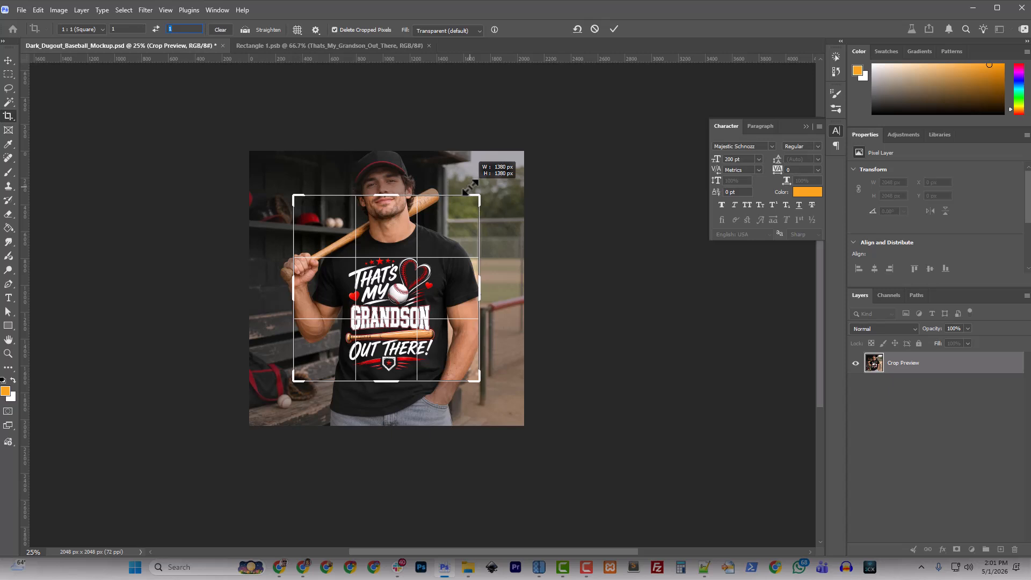
left_click_drag(470, 187, 470, 186)
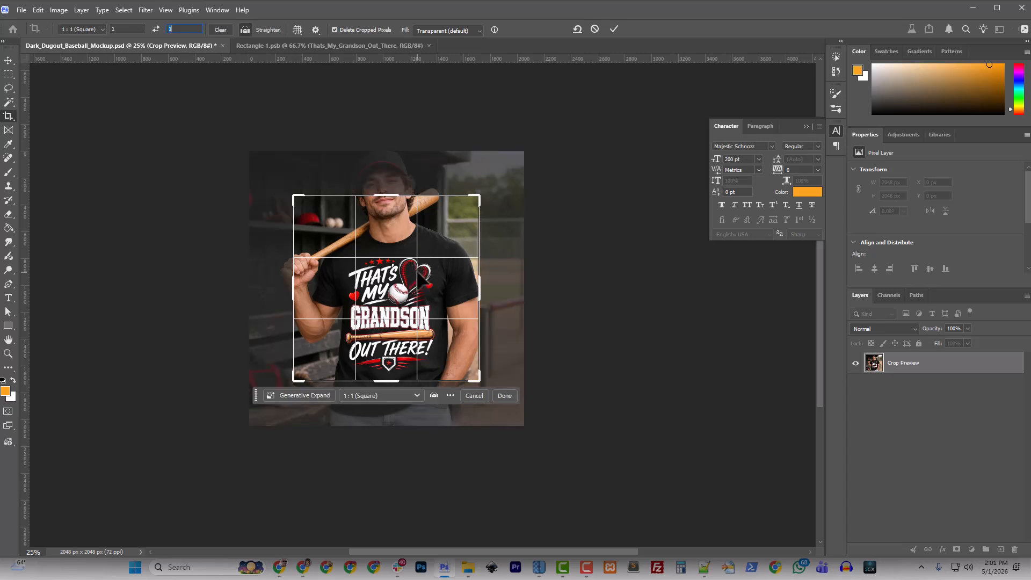
scroll(420, 272, "up", 1)
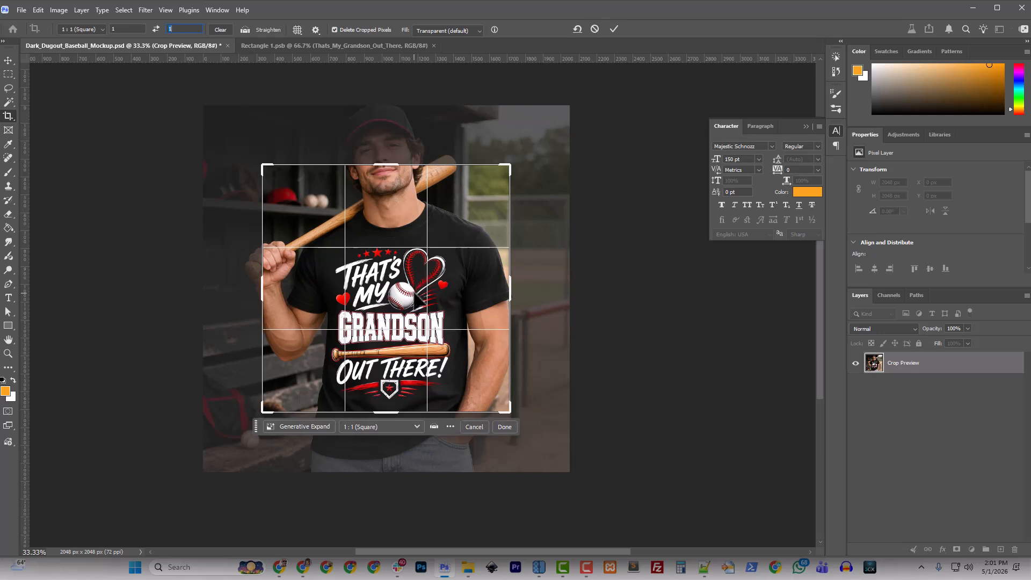
left_click_drag(374, 297, 385, 271)
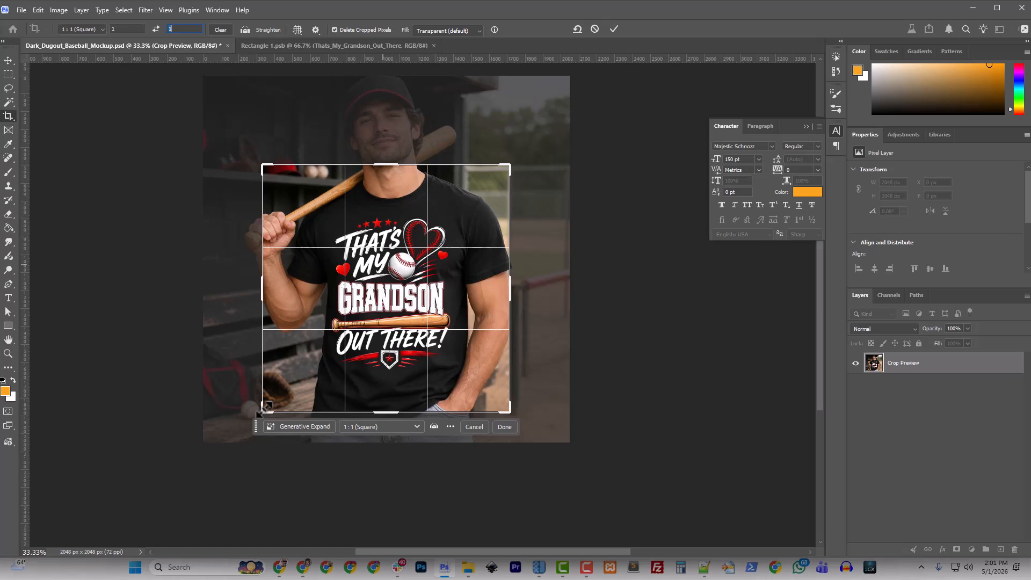
left_click_drag(262, 409, 252, 412)
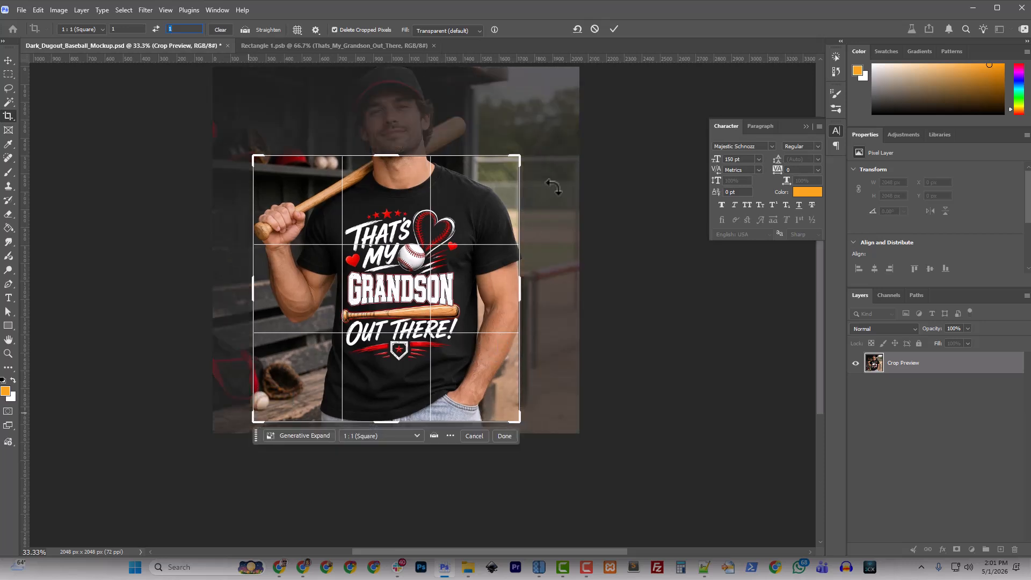
left_click_drag(517, 160, 528, 155)
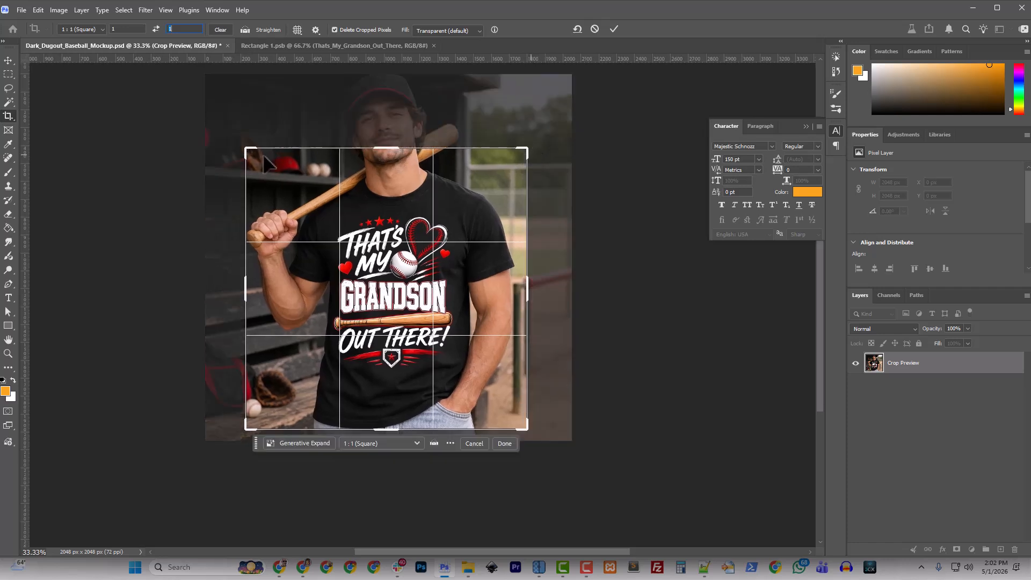
left_click_drag(242, 145, 261, 159)
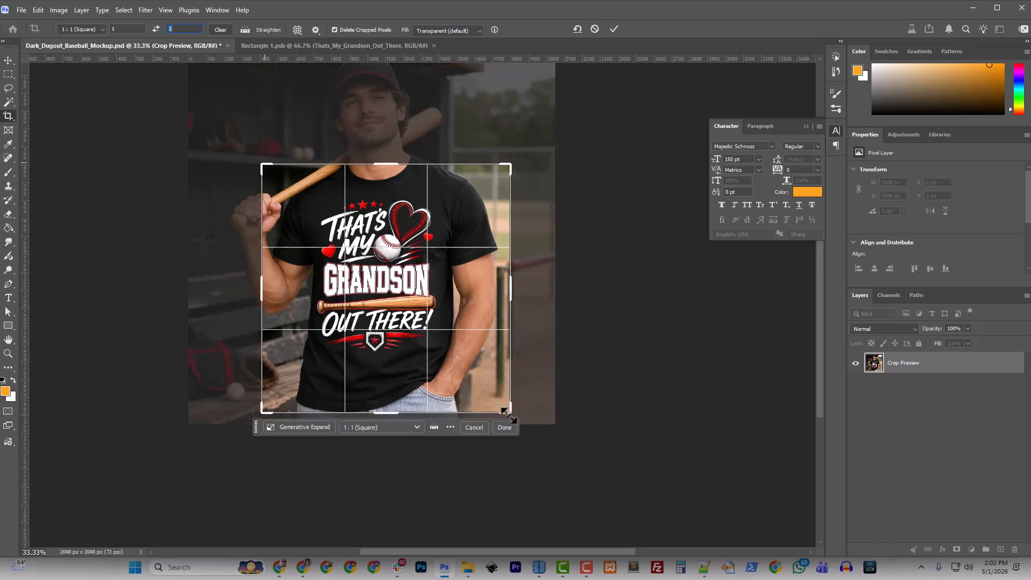
left_click_drag(507, 414, 497, 406)
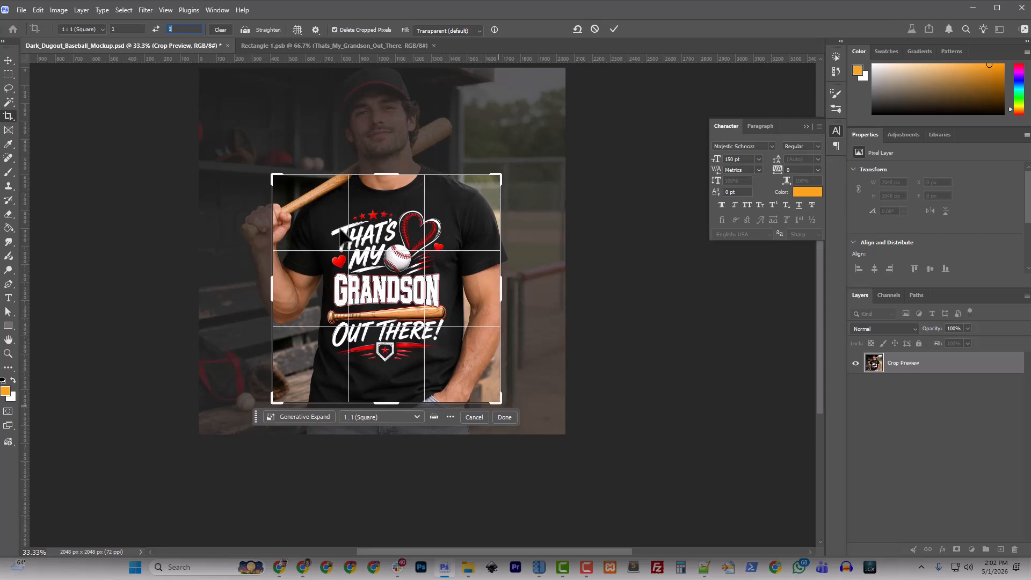
key("ctrl+plus")
key("ctrl+plus")
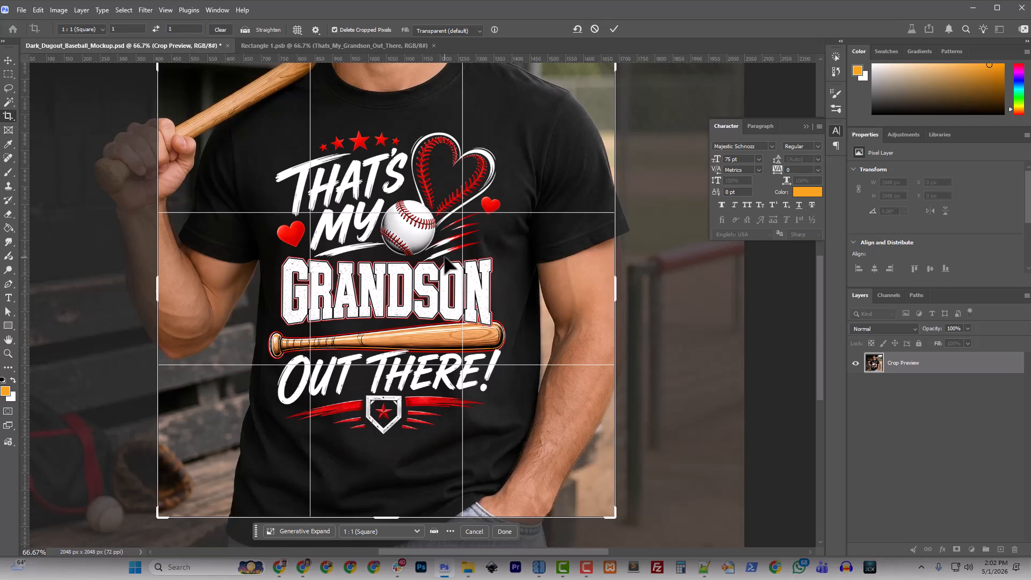
key("Return")
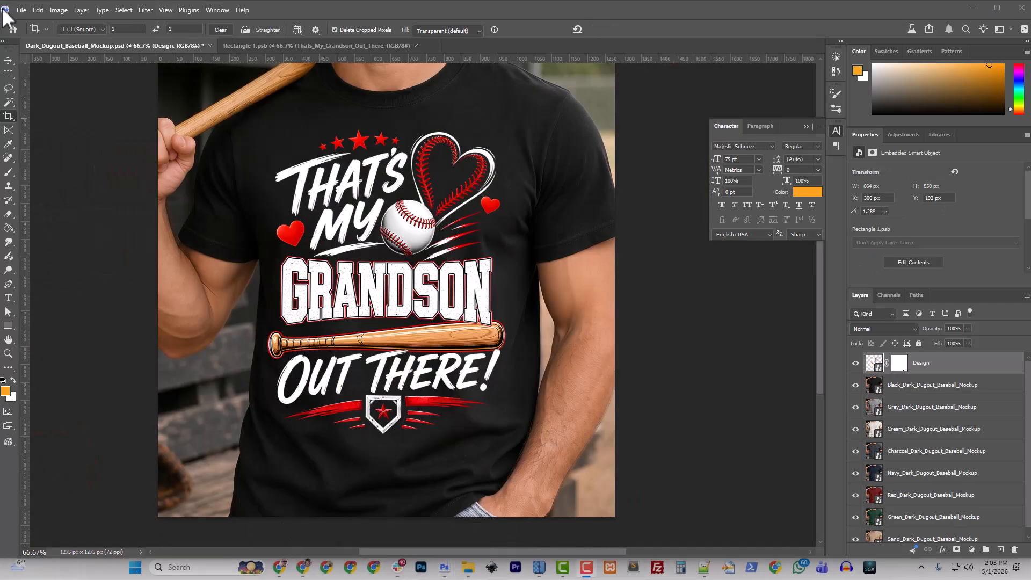
Open the cropped mockup in Save for Web with the JPEG High preset and set the image size to 1024 × 1024 px
left_click(21, 10)
mouse_move(78, 196)
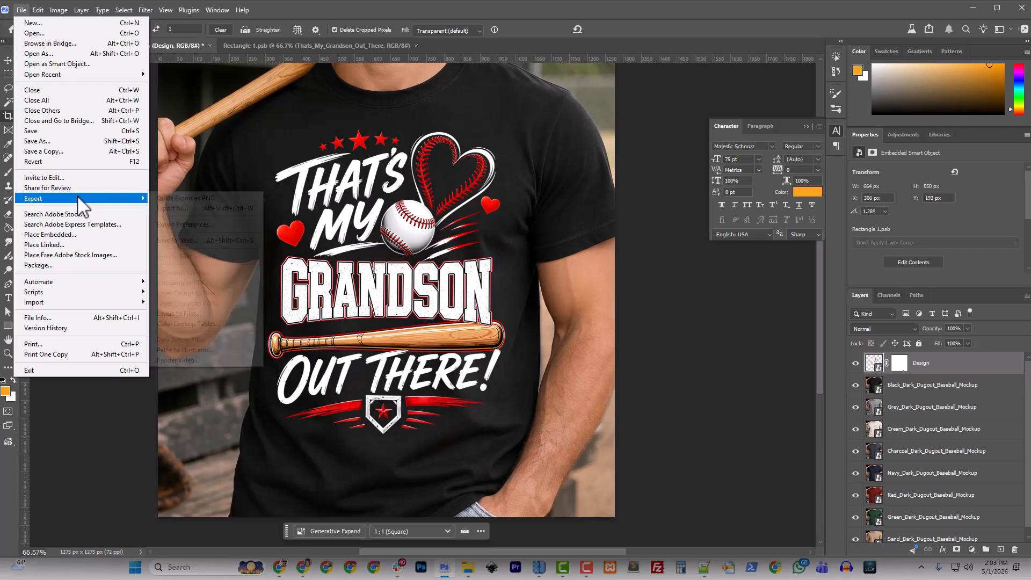
left_click(230, 240)
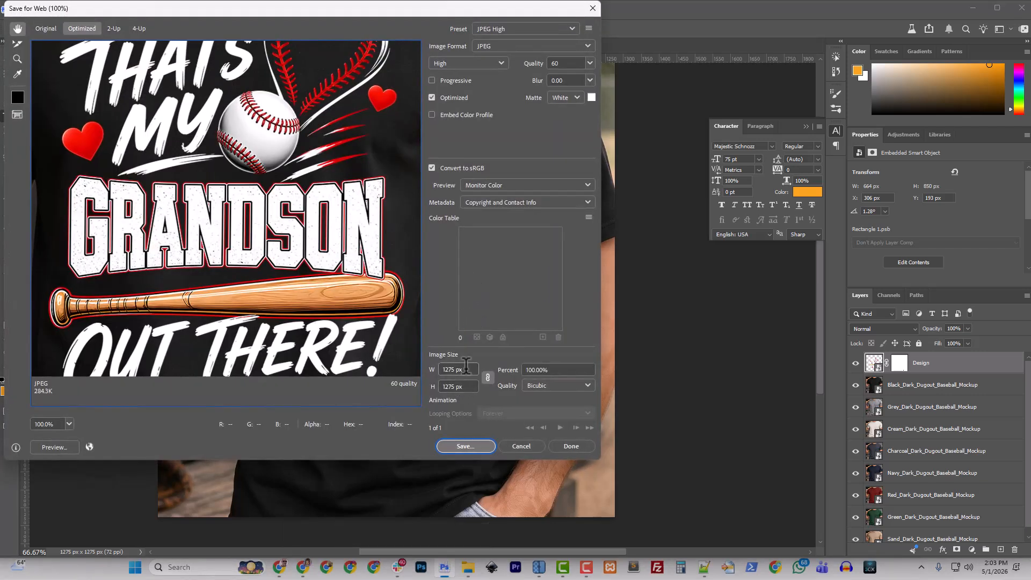
left_click(457, 369)
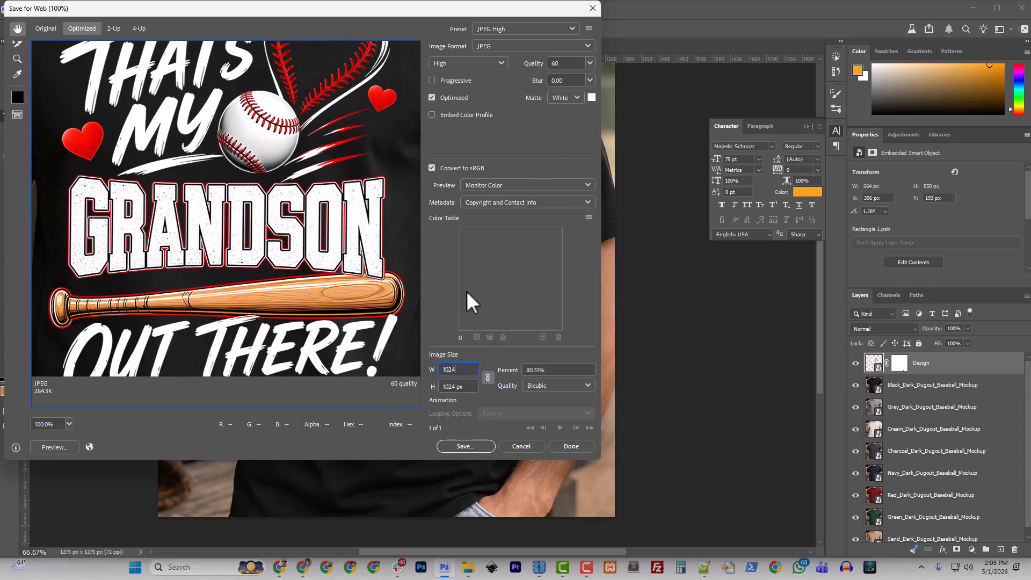
left_click(466, 386)
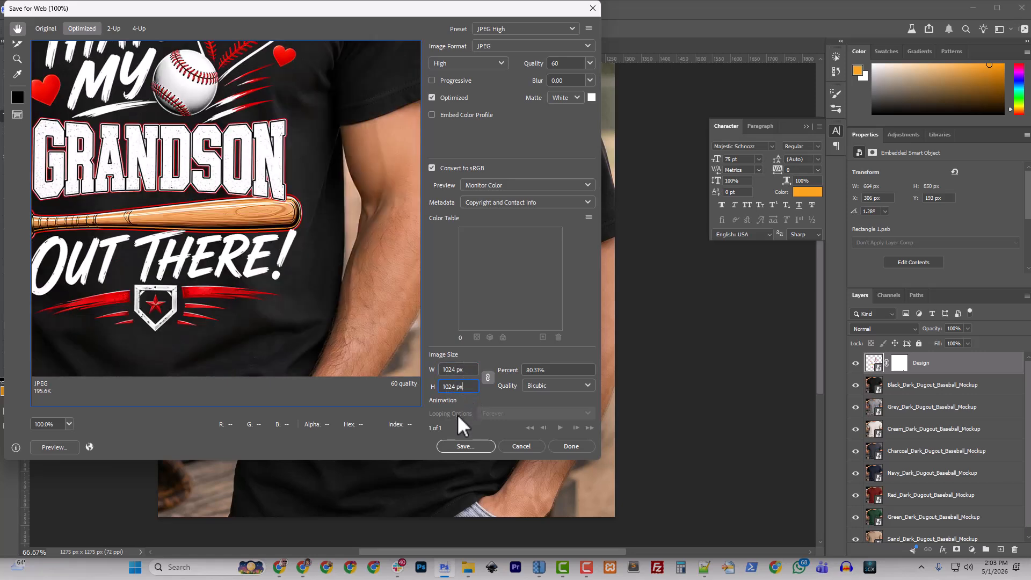
Choose CrystalDTF\Artwork\Thats_My_Grandson_Out_There under Clients as the save folder and change the file name to Mockup_Dark_Dugout_Baseball.jpg
left_click(463, 445)
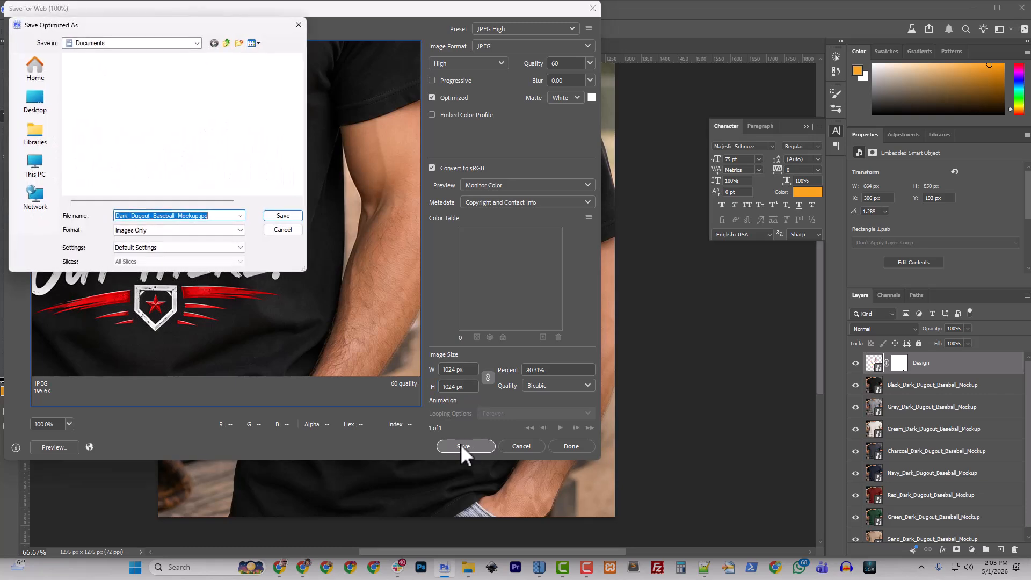
left_click_drag(206, 30, 522, 117)
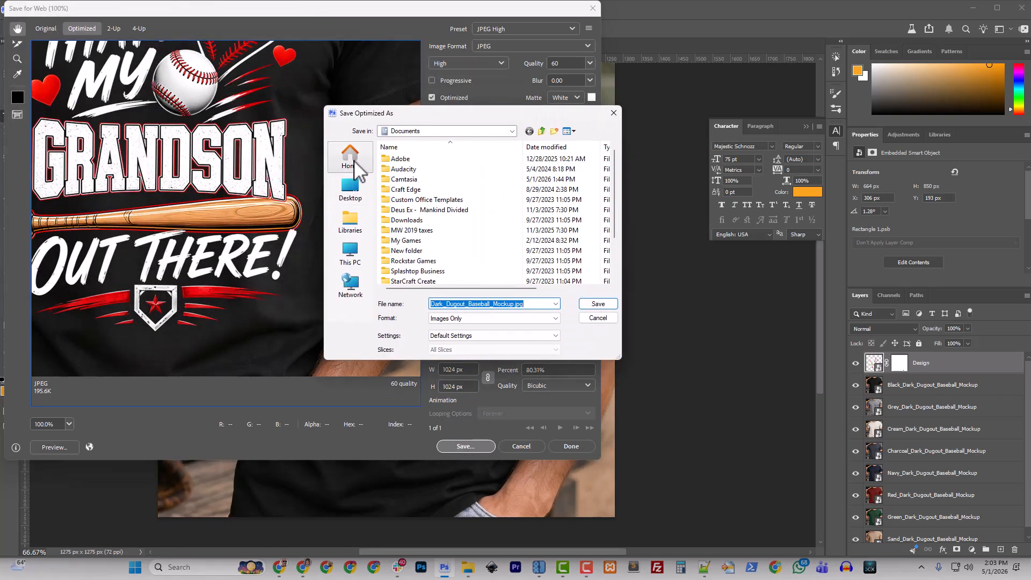
left_click(349, 161)
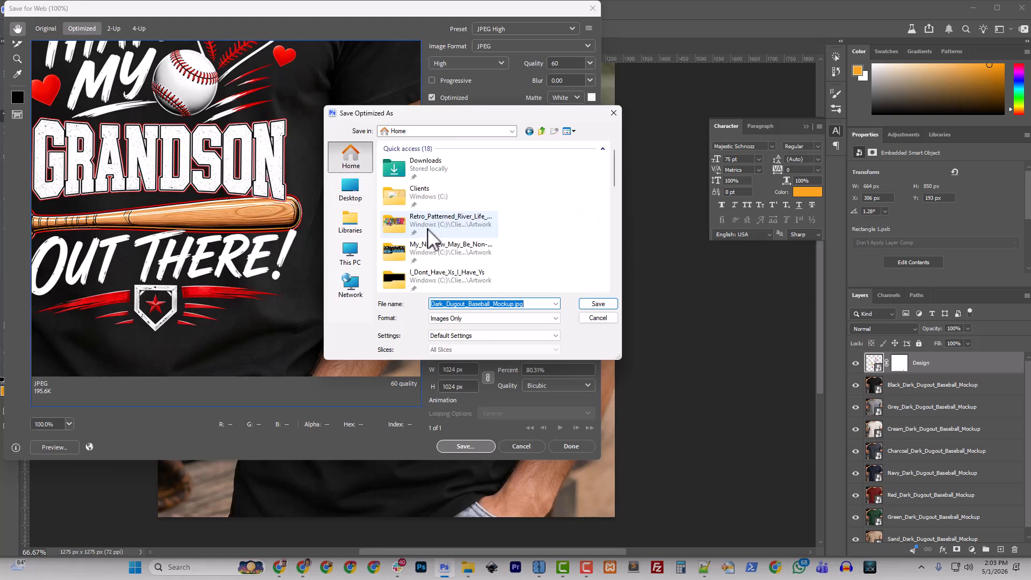
double_click(412, 193)
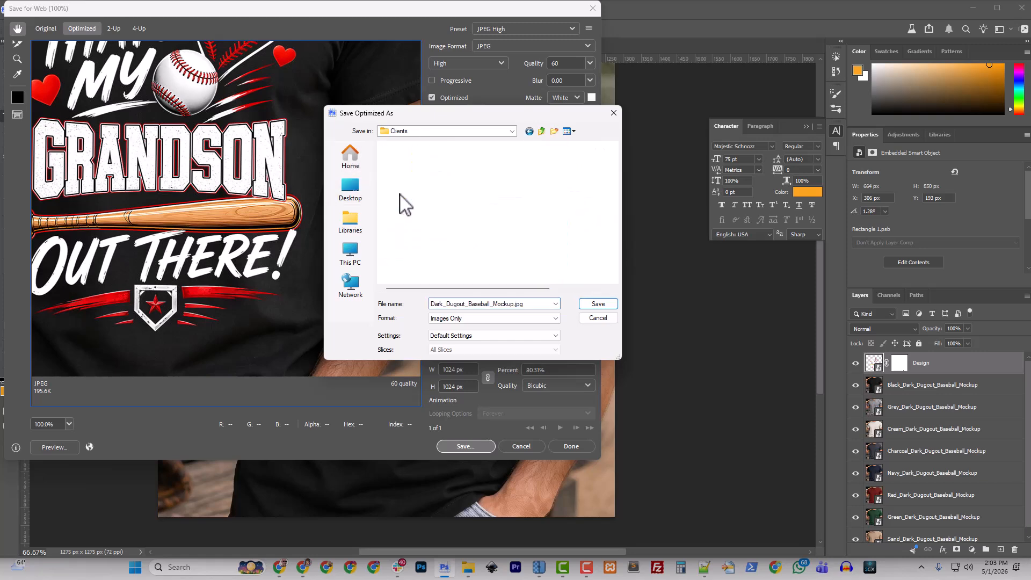
left_click(400, 169)
double_click(400, 170)
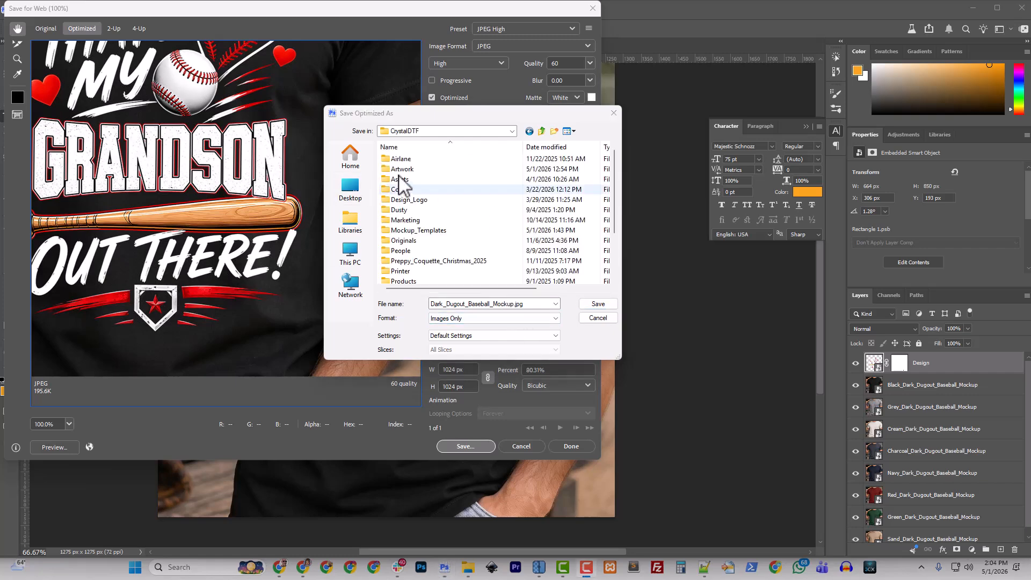
double_click(398, 171)
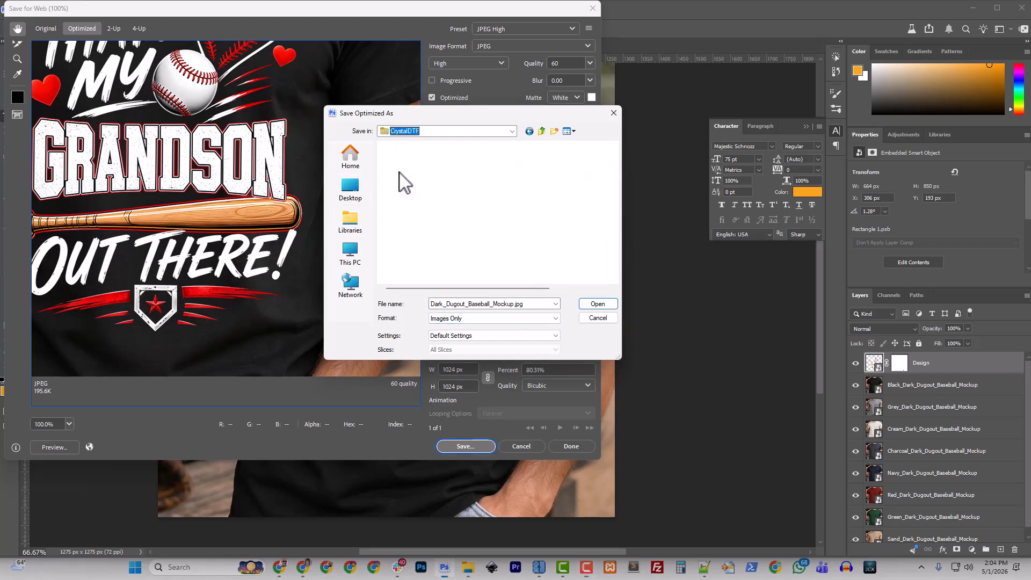
double_click(424, 262)
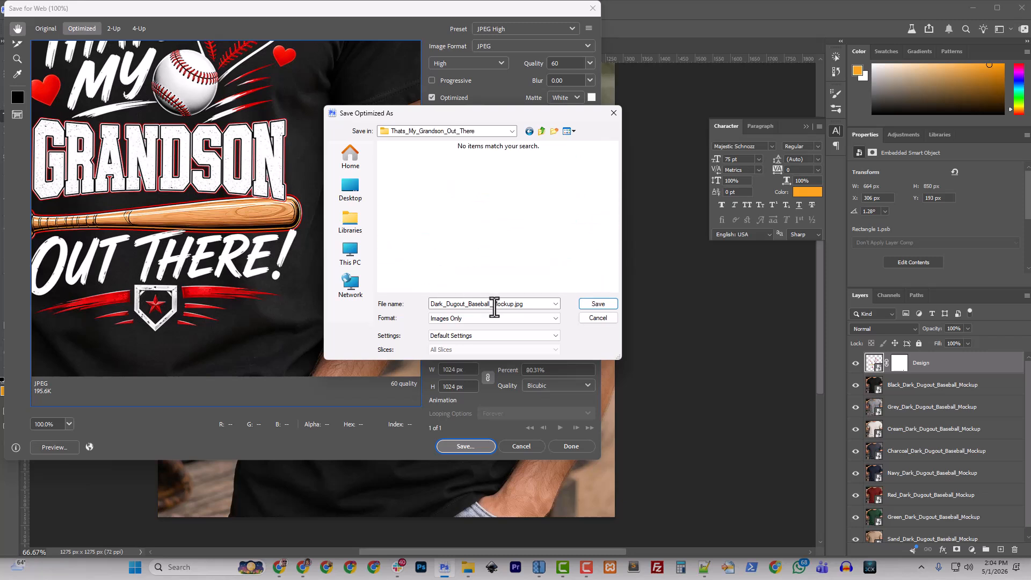
double_click(509, 305)
left_click(512, 304)
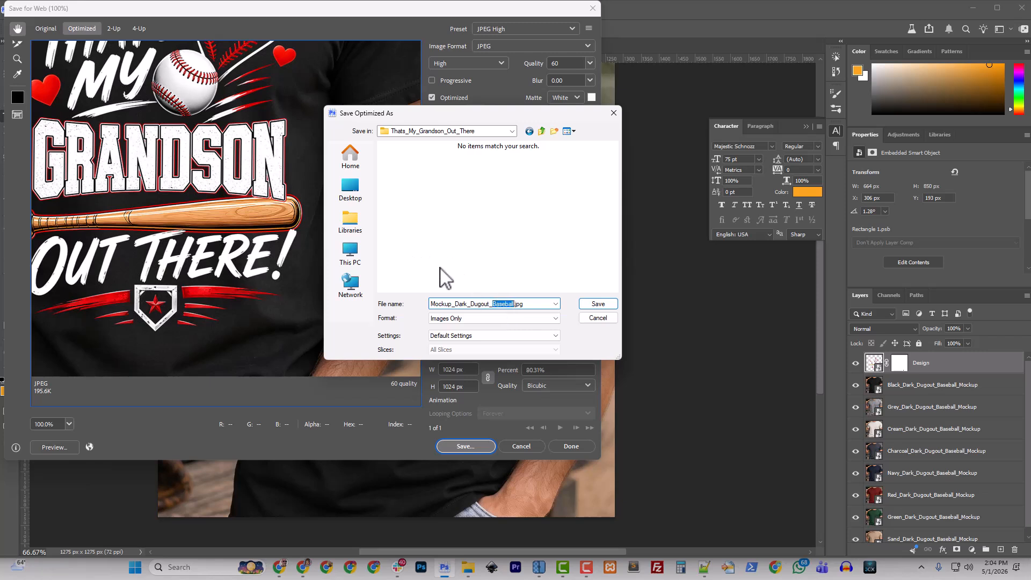
Switch to File Explorer, open the Thats_My_Grandson_Out_There artwork folder and copy the file name of Thats_My_Grandson_Out_There.png
left_click(466, 568)
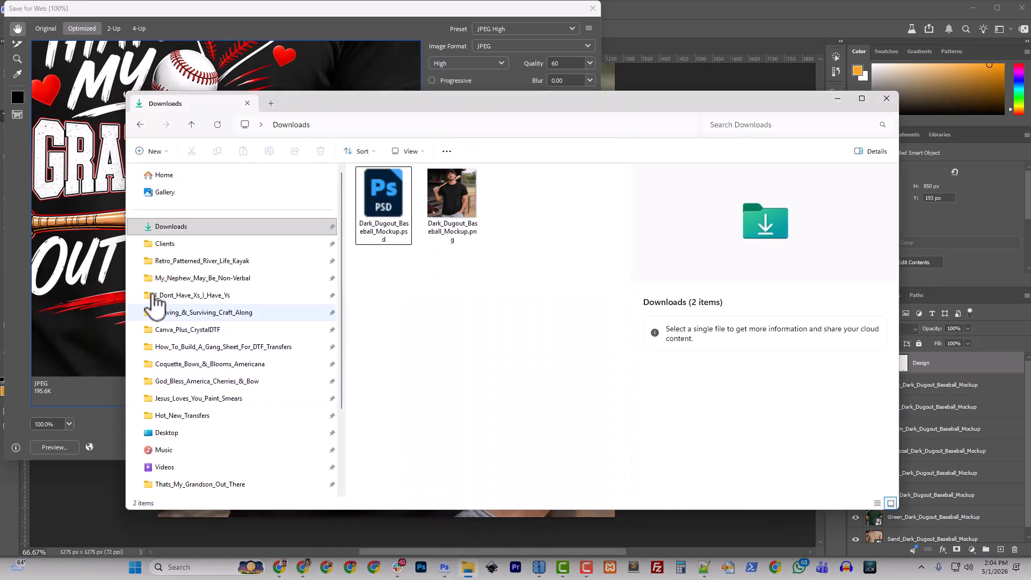
left_click(161, 261)
left_click(498, 124)
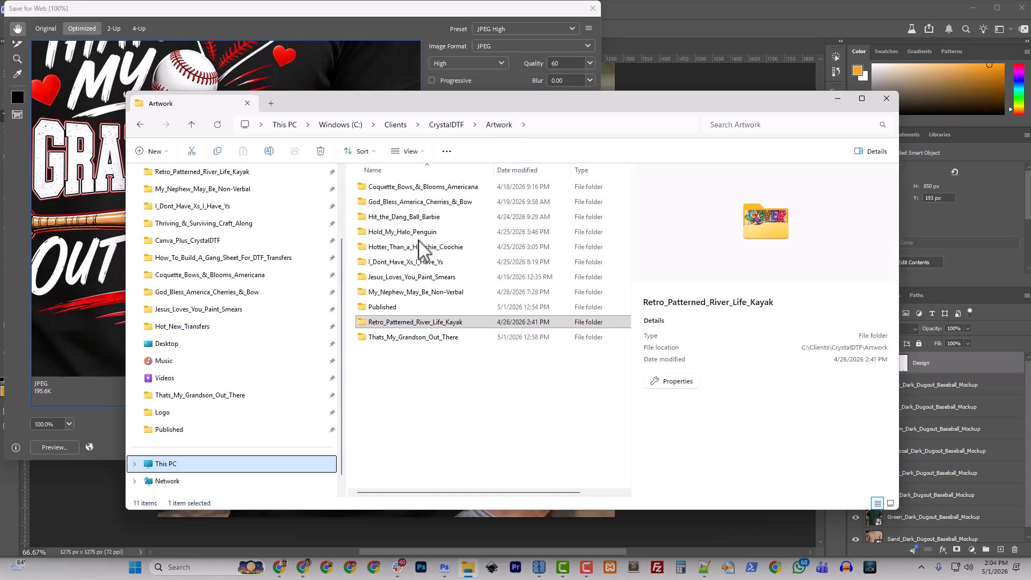
double_click(424, 337)
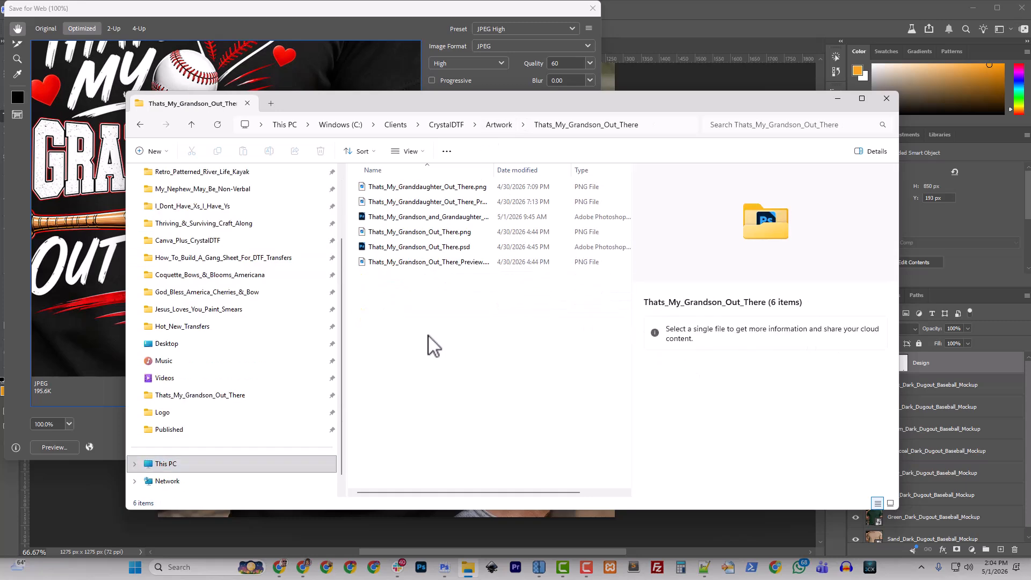
right_click(441, 188)
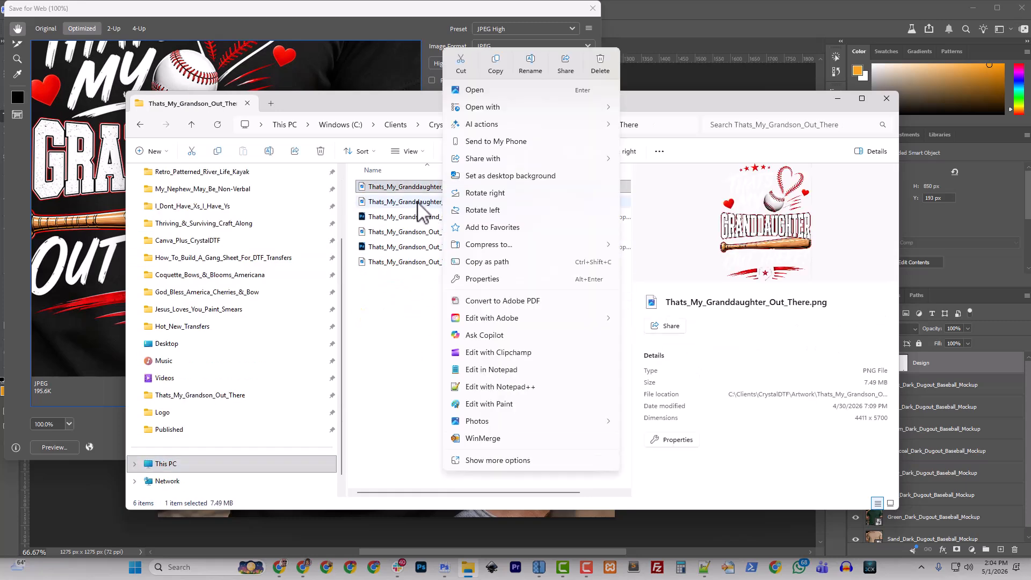
left_click(345, 101)
left_click_drag(346, 101, 389, 97)
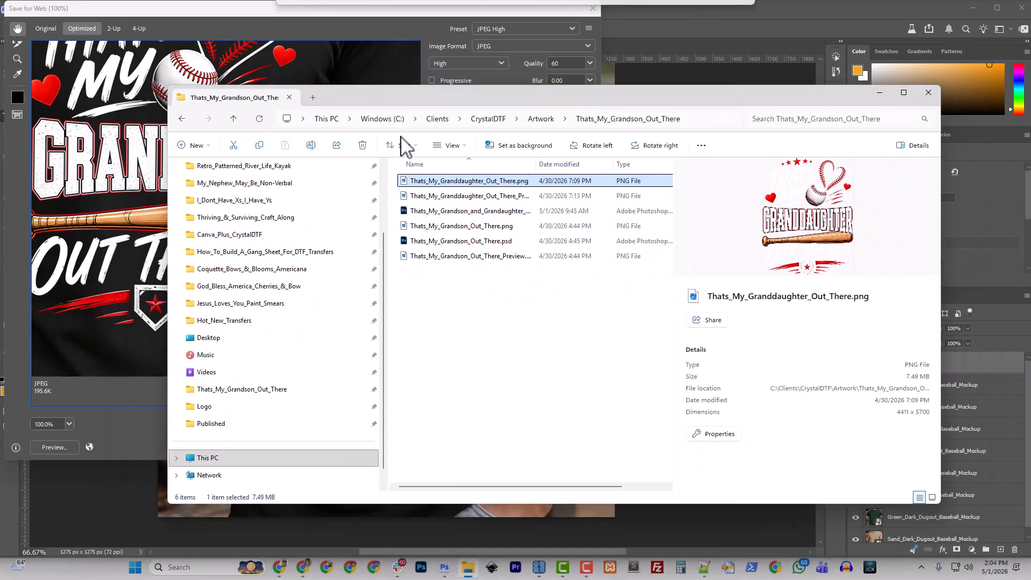
right_click(451, 236)
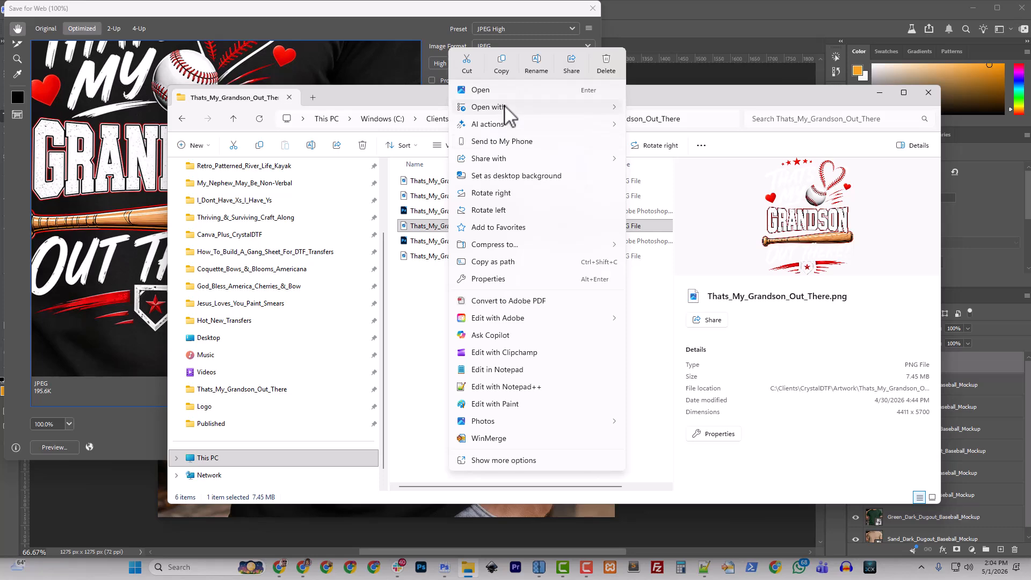
mouse_move(508, 107)
left_click(544, 66)
key("ctrl+c")
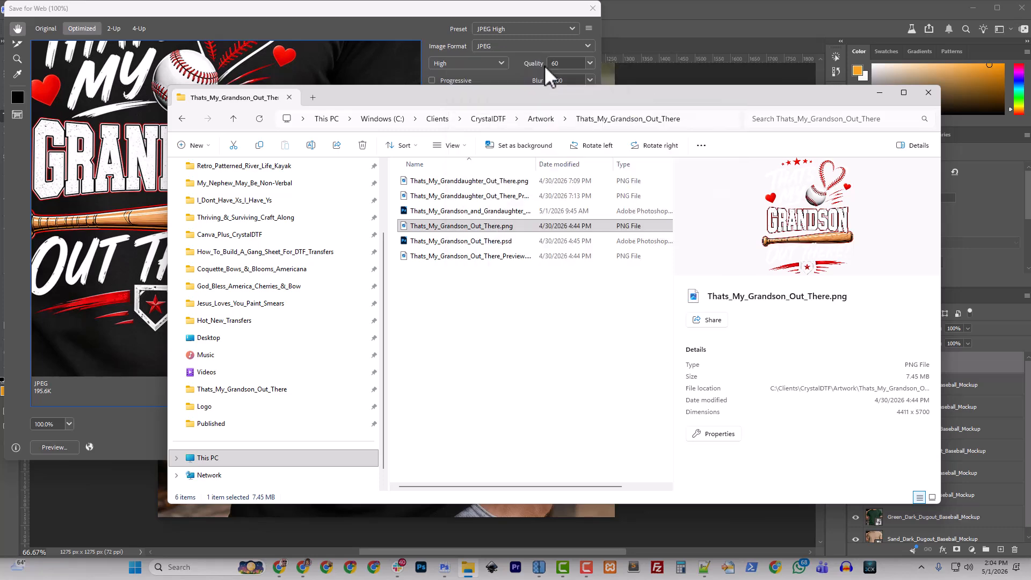
Return to Photoshop's save dialog, replace Baseball with the copied design name shortened to Thats_My_Grandson, and save as Mockup_Dark_Dugout_Thats_My_Grandson.jpg
left_click(352, 8)
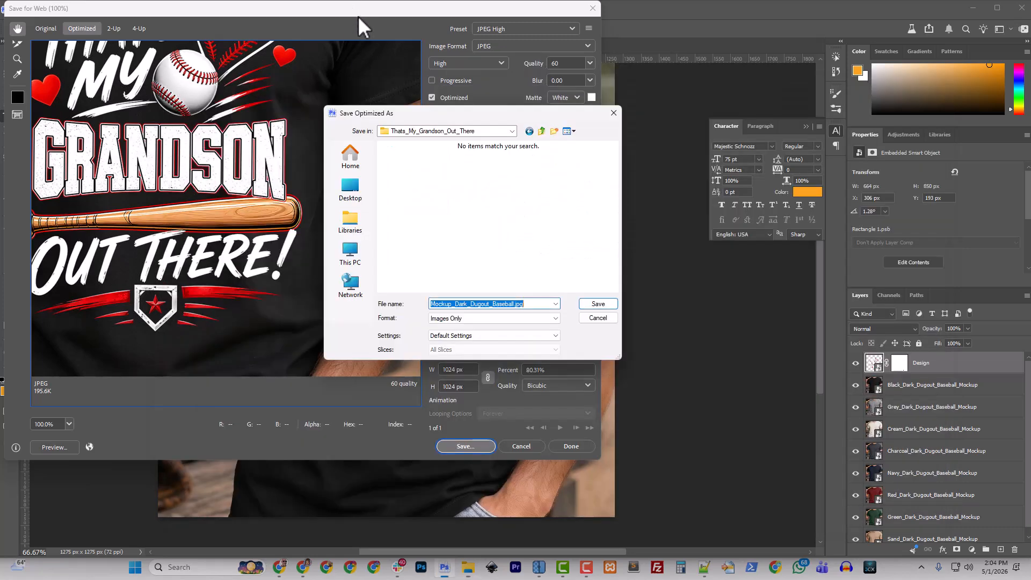
left_click(513, 304)
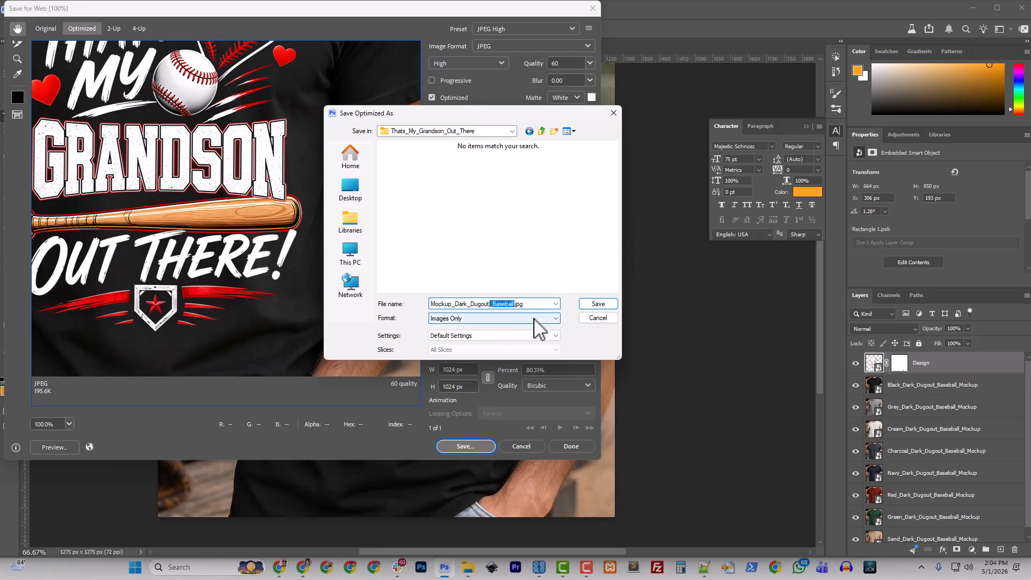
key("ctrl+v")
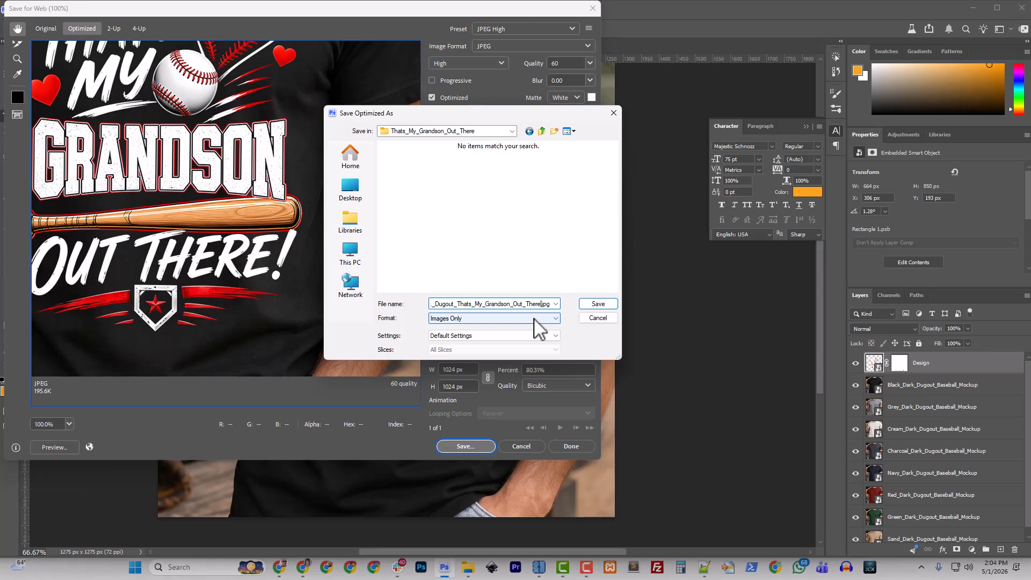
key("BackSpace")
key("BackSpace")
key("BackSpace")
key("BackSpace")
key("BackSpace")
key("BackSpace")
key("BackSpace")
key("BackSpace")
key("BackSpace")
key("BackSpace")
left_click(597, 306)
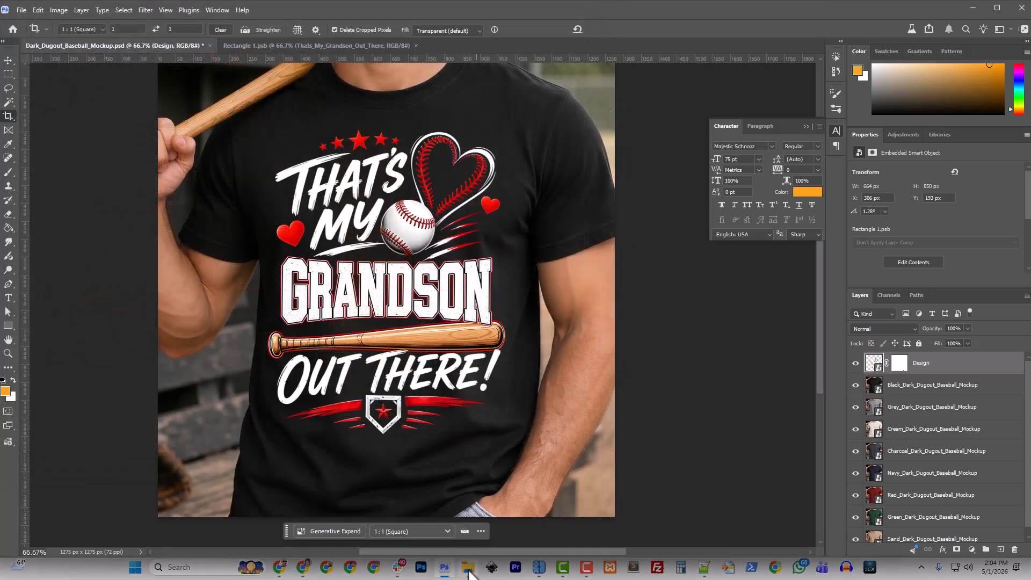
Switch to File Explorer and select the exported mockup JPG in the artwork folder to check it
left_click(468, 567)
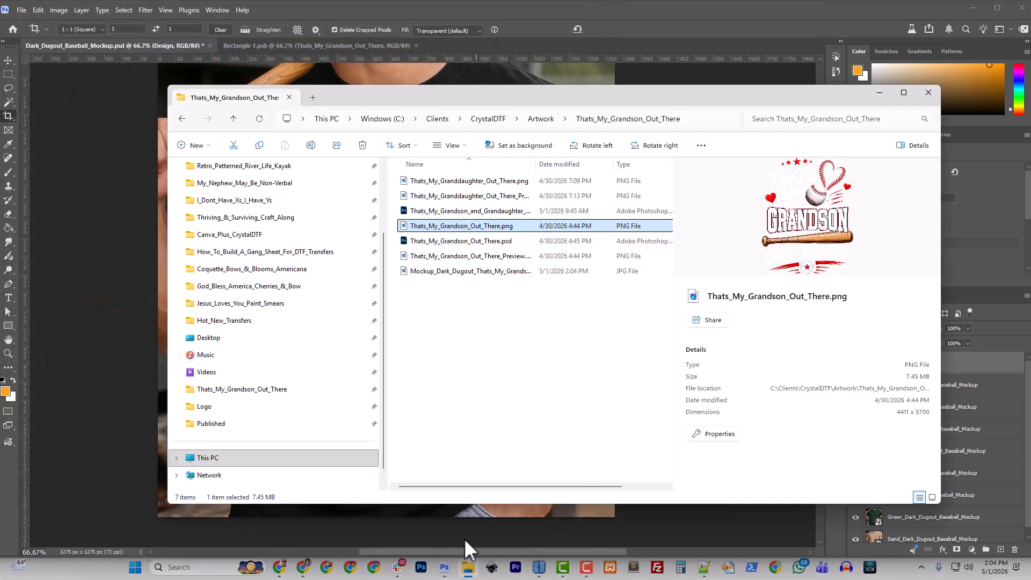
left_click(468, 273)
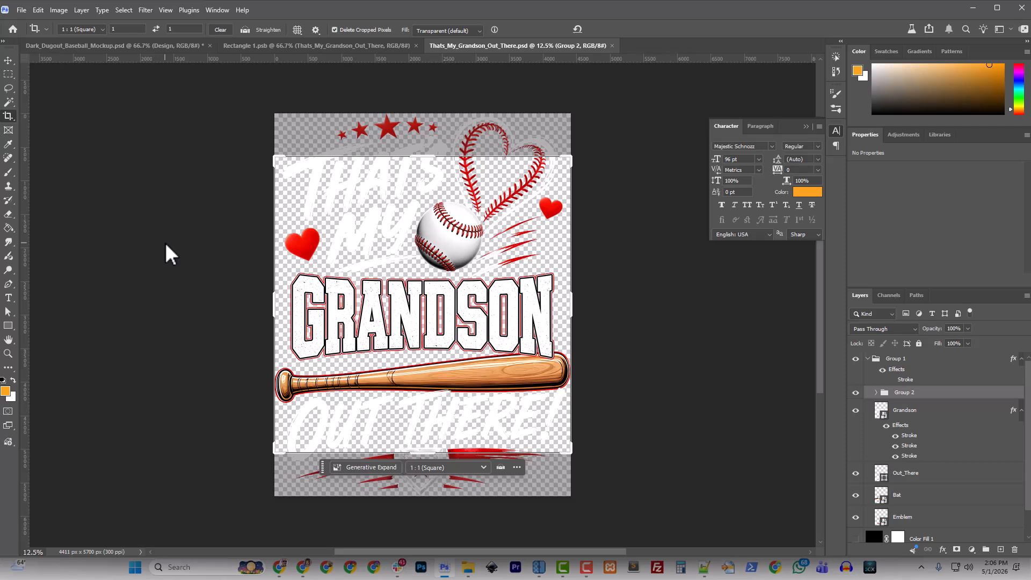
Switch to the Move tool and show the Color Fill 1 layer behind the artwork
left_click(8, 60)
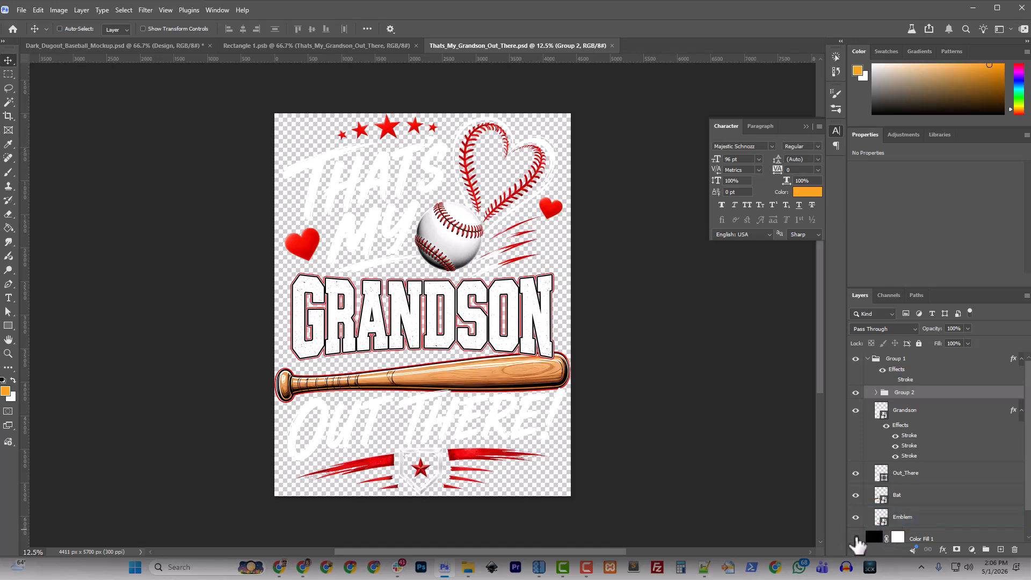
left_click(856, 538)
scroll(956, 505, "down", 1)
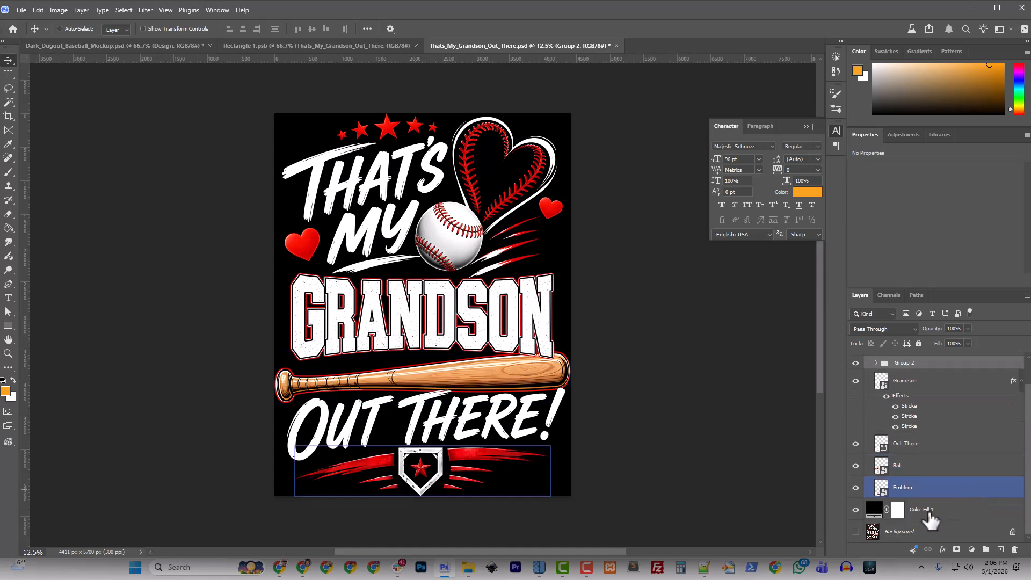
Preview the artwork on white by setting the Color Fill 1 layer to ffffff, and restore the fill to 000000
left_click(878, 511)
double_click(874, 510)
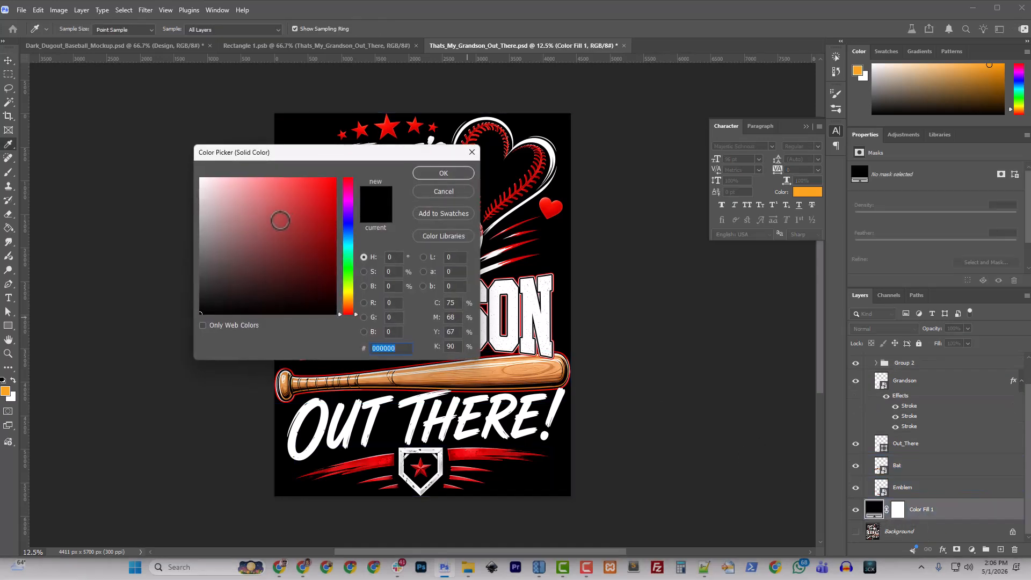
type("ffffff")
left_click(439, 175)
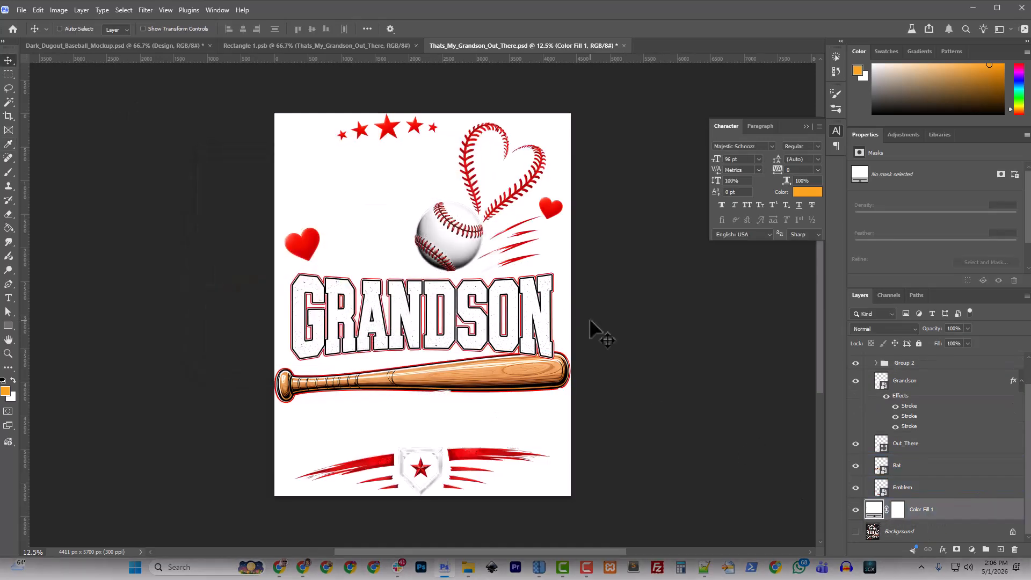
double_click(873, 510)
type("000000")
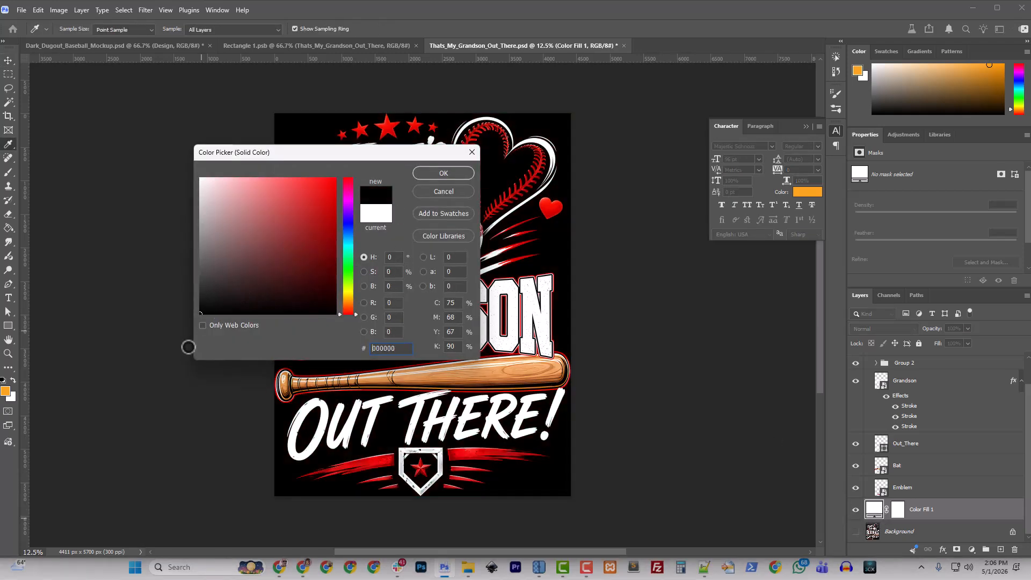
left_click(455, 175)
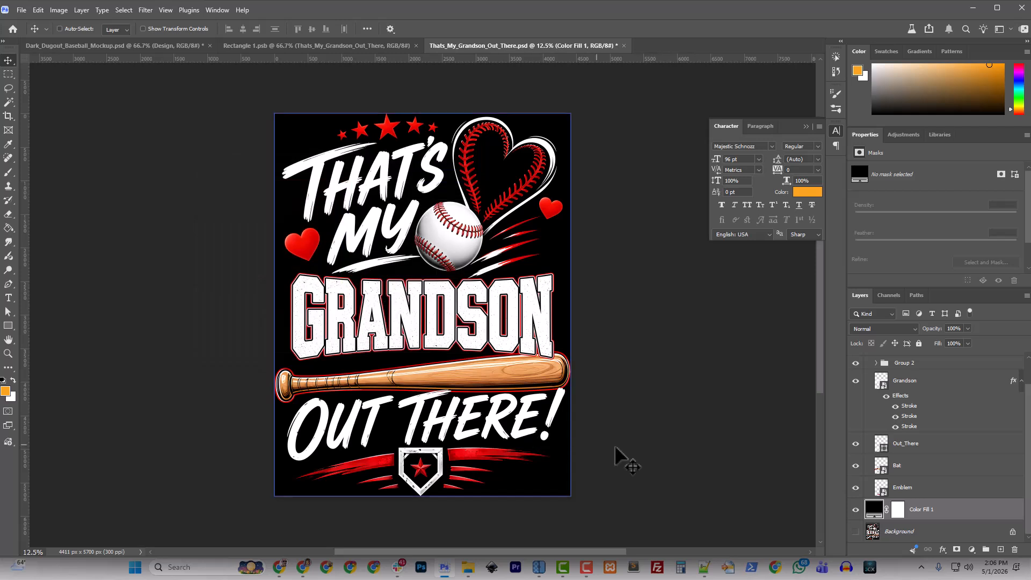
Change the Color Fill 1 background to white (ffffff) again
left_click(495, 421, "ctrl")
left_click(589, 423, "ctrl")
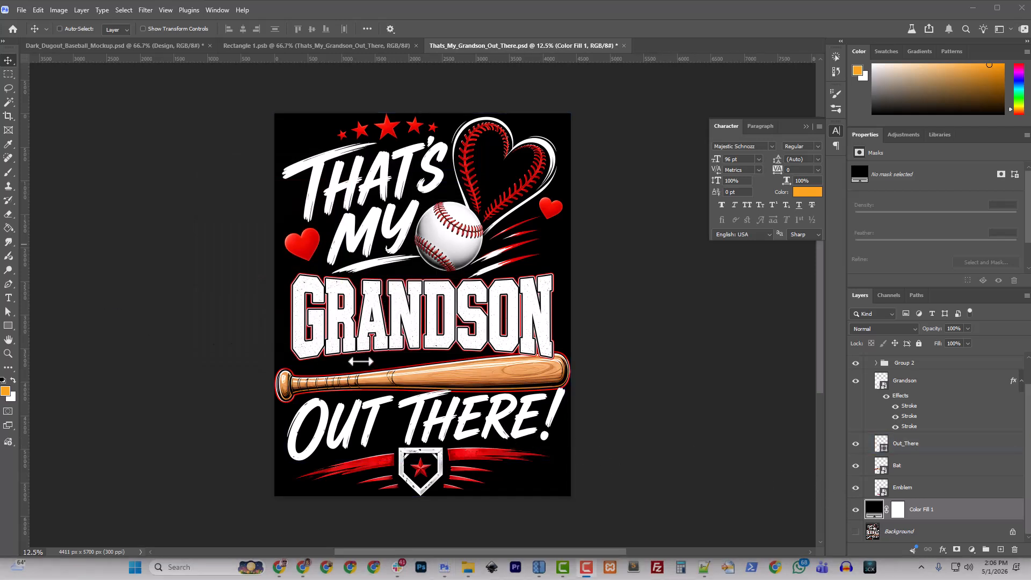
double_click(873, 509)
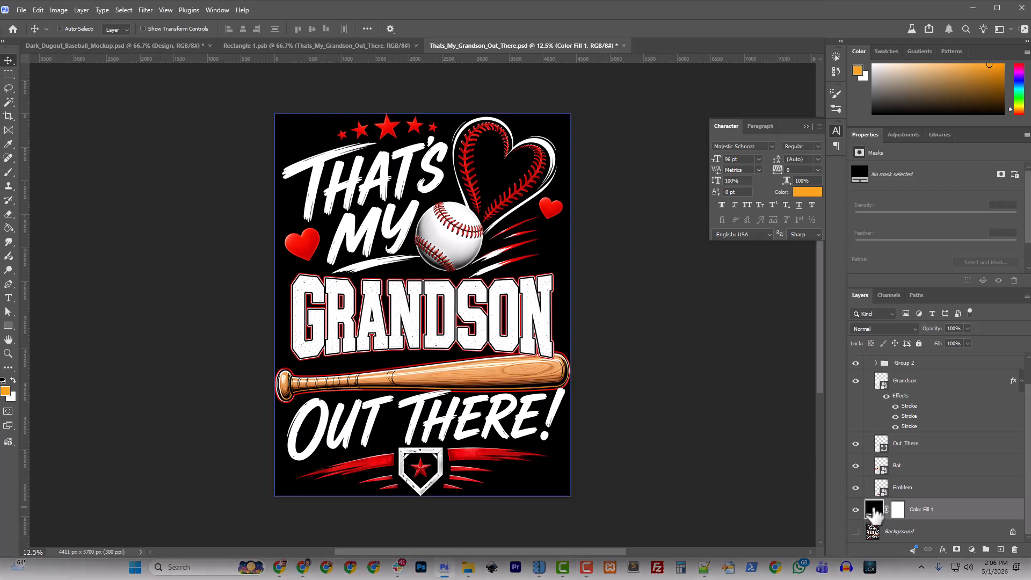
left_click_drag(317, 264, 150, 131)
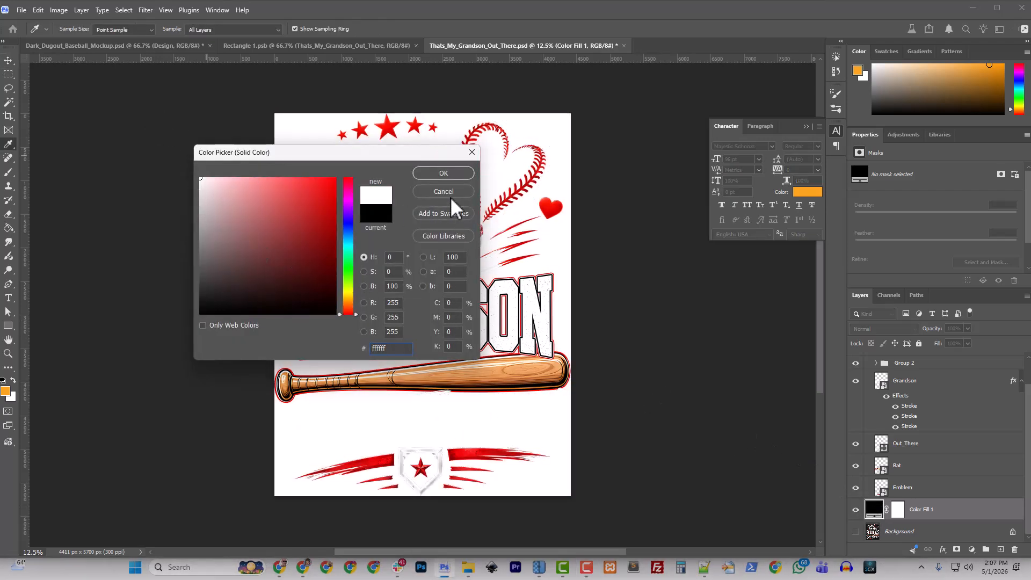
left_click(449, 175)
left_click(855, 443)
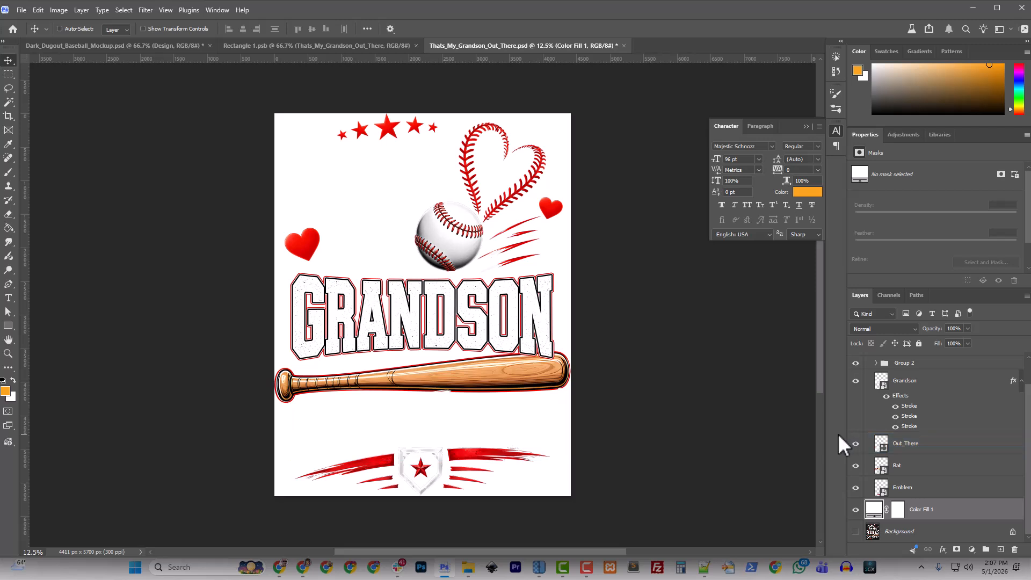
Set the Color Fill 1 background layer to a light grey
left_click(874, 510)
double_click(873, 510)
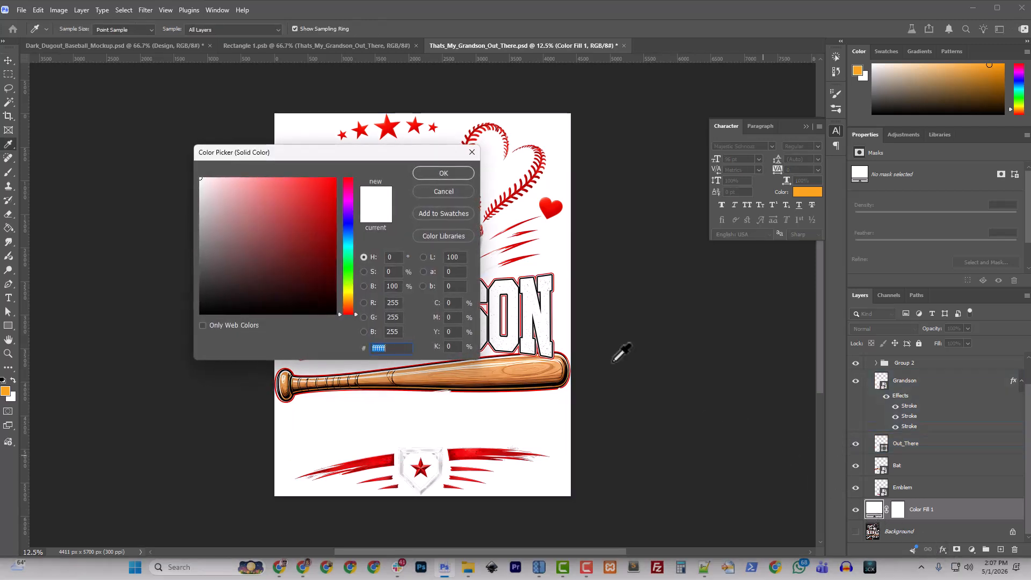
left_click_drag(248, 210, 191, 224)
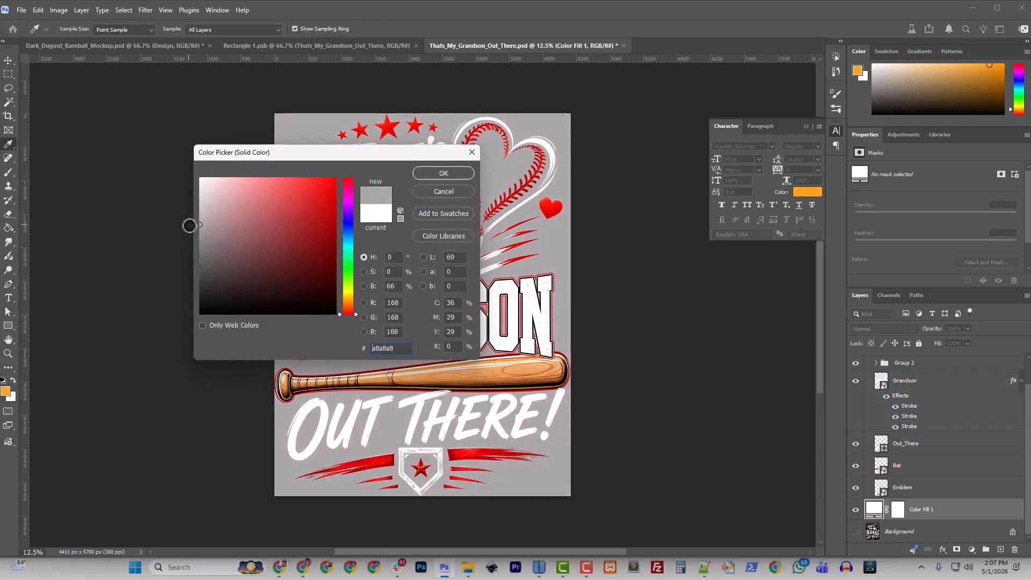
left_click(201, 200)
left_click(199, 197)
left_click(457, 171)
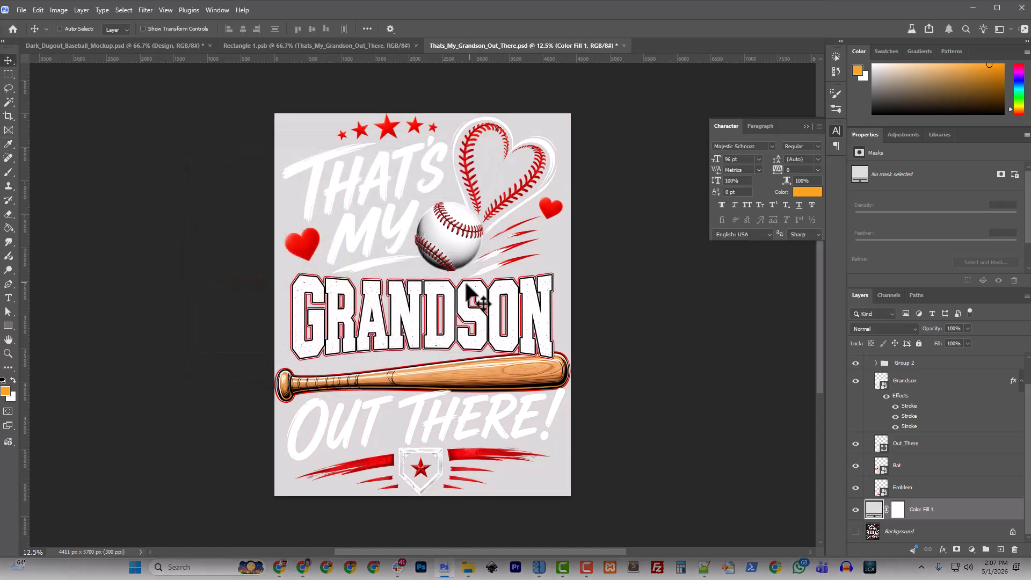
Select the THAT'S MY lettering using Auto-Select and change its Color Overlay effect from white to black
key("ctrl+plus")
key("ctrl+plus")
scroll(467, 292, "up", 5)
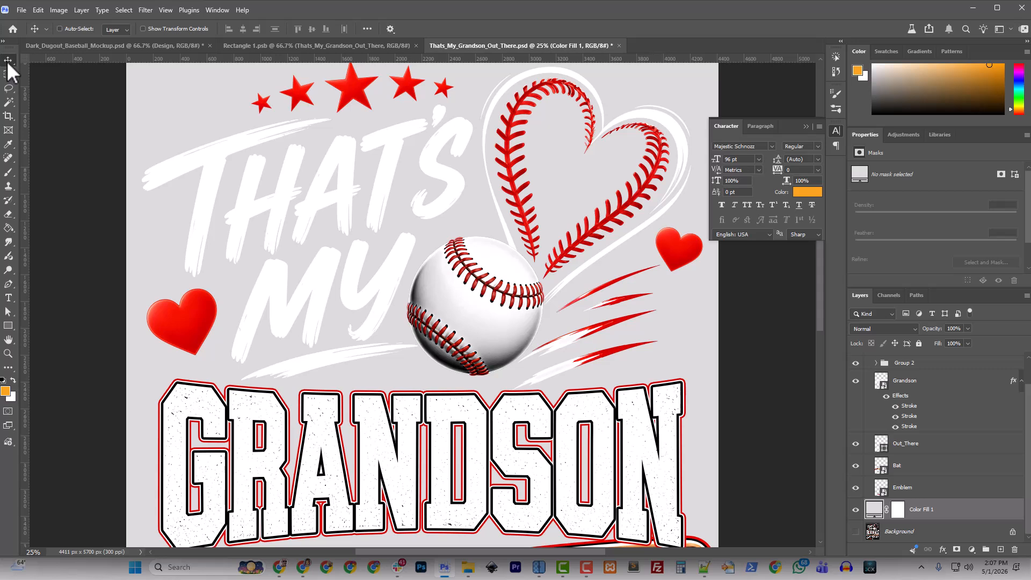
left_click(59, 29)
left_click(209, 154)
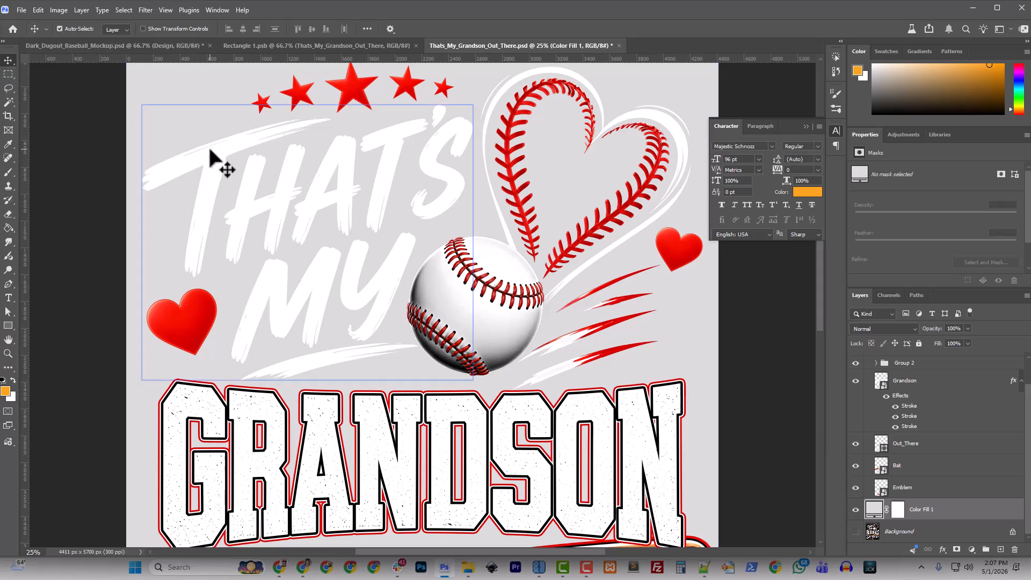
left_click(59, 28)
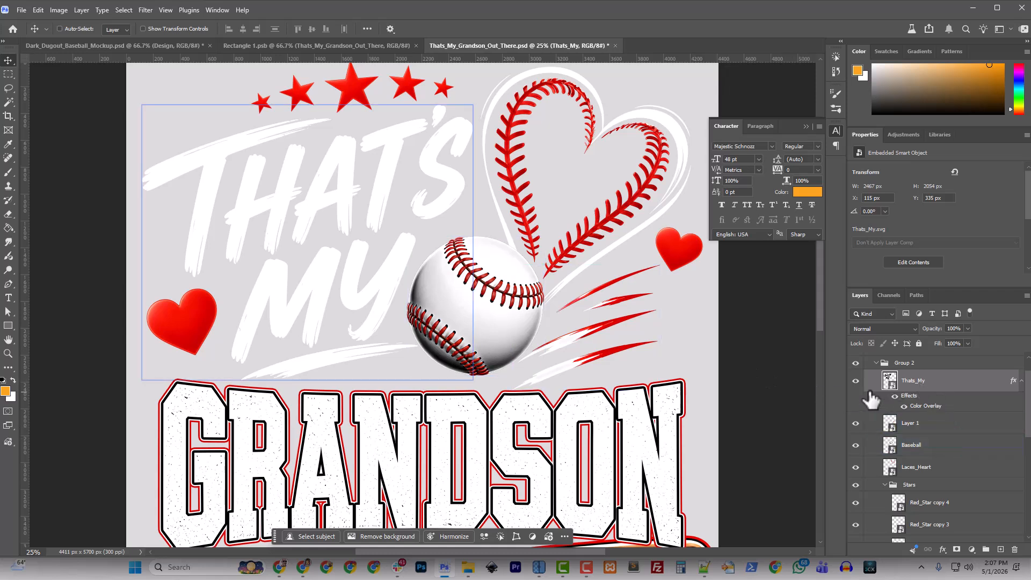
double_click(922, 407)
left_click(851, 223)
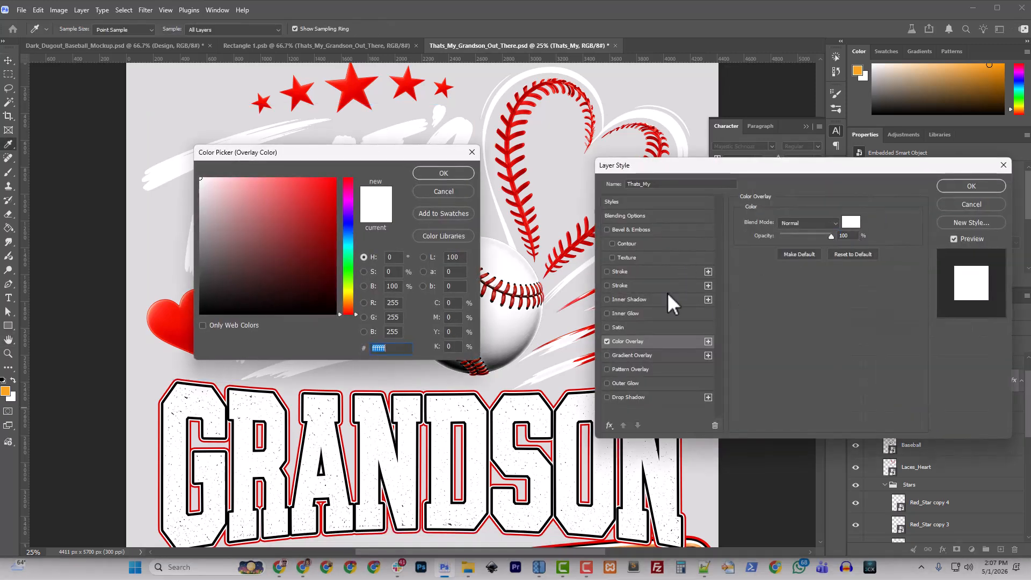
left_click_drag(253, 283, 217, 318)
left_click(440, 174)
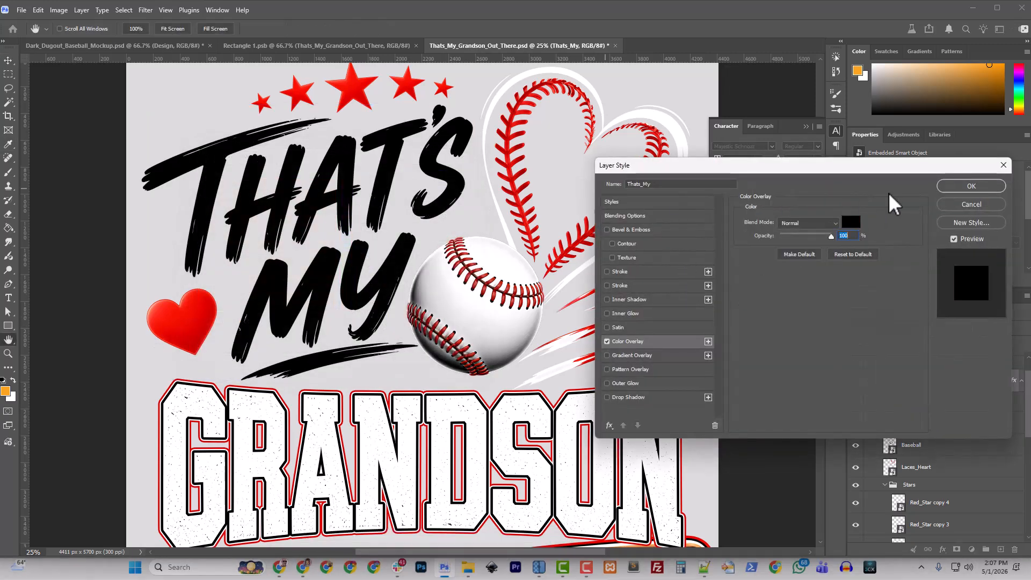
left_click(971, 185)
Select the Out_There lettering layer and add a black Color Overlay effect to it
scroll(458, 379, "down", 2)
scroll(460, 376, "down", 3)
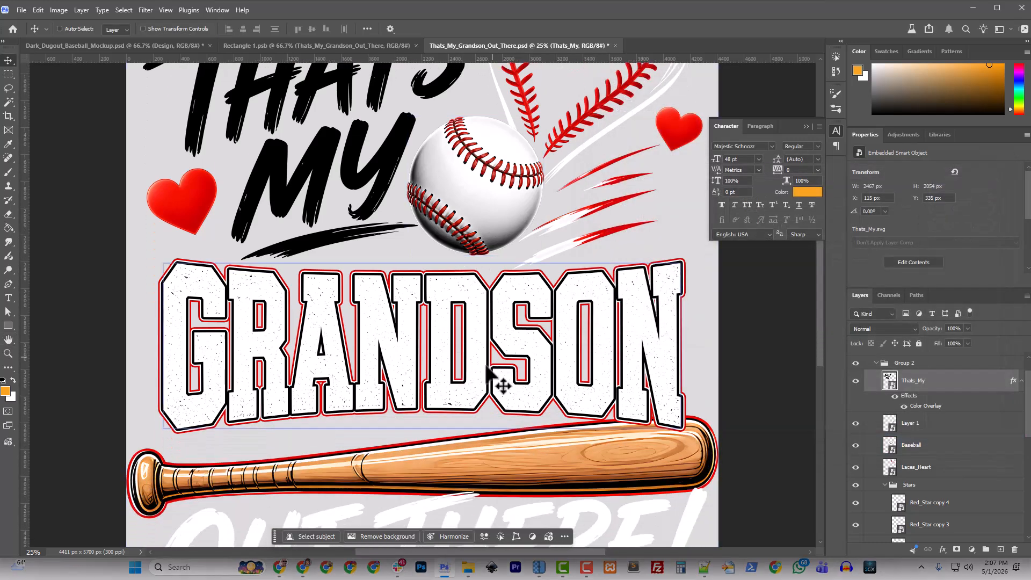
scroll(494, 376, "down", 4)
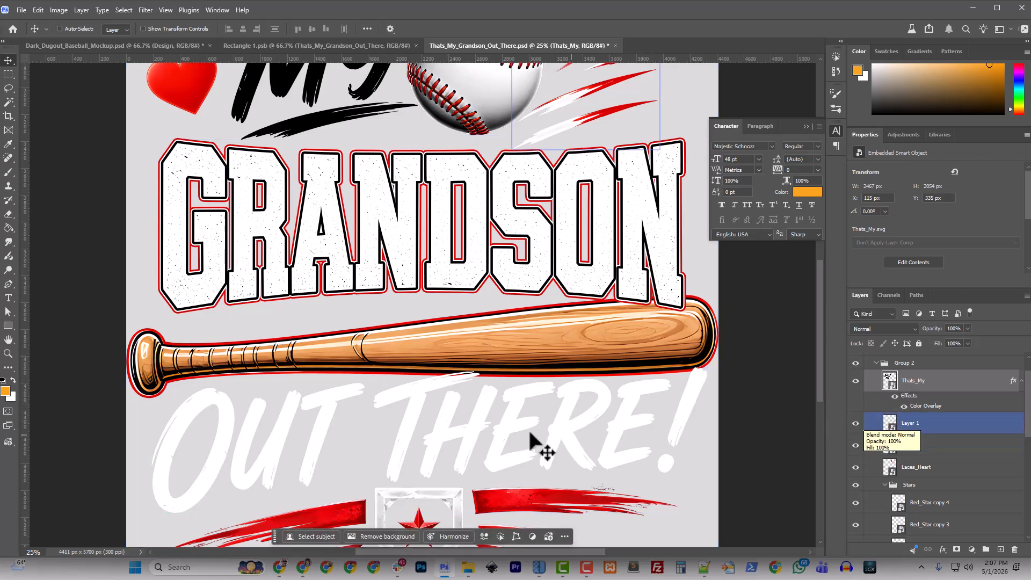
left_click(472, 451)
left_click_drag(895, 430, 912, 448)
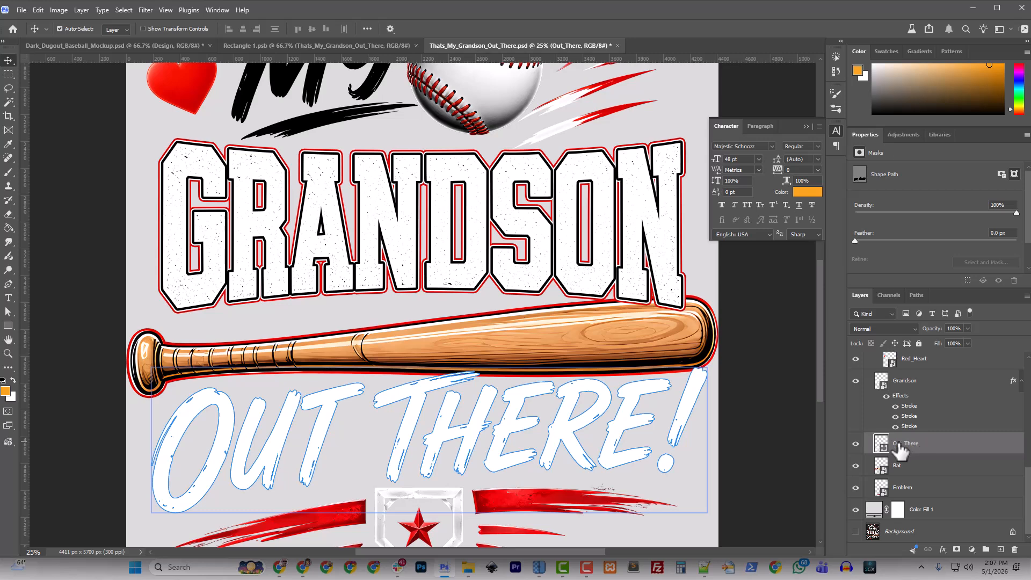
right_click(909, 445)
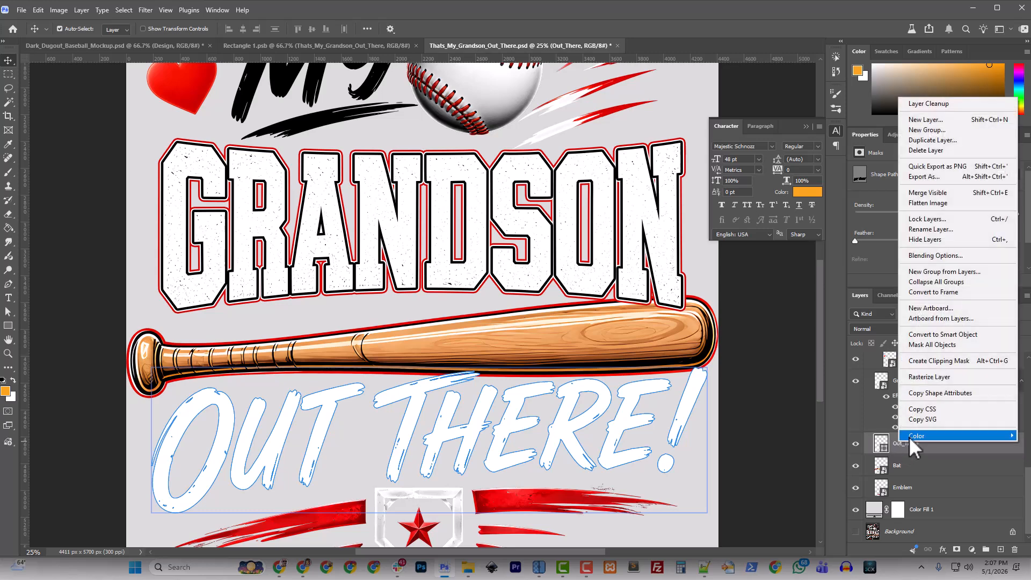
left_click(923, 256)
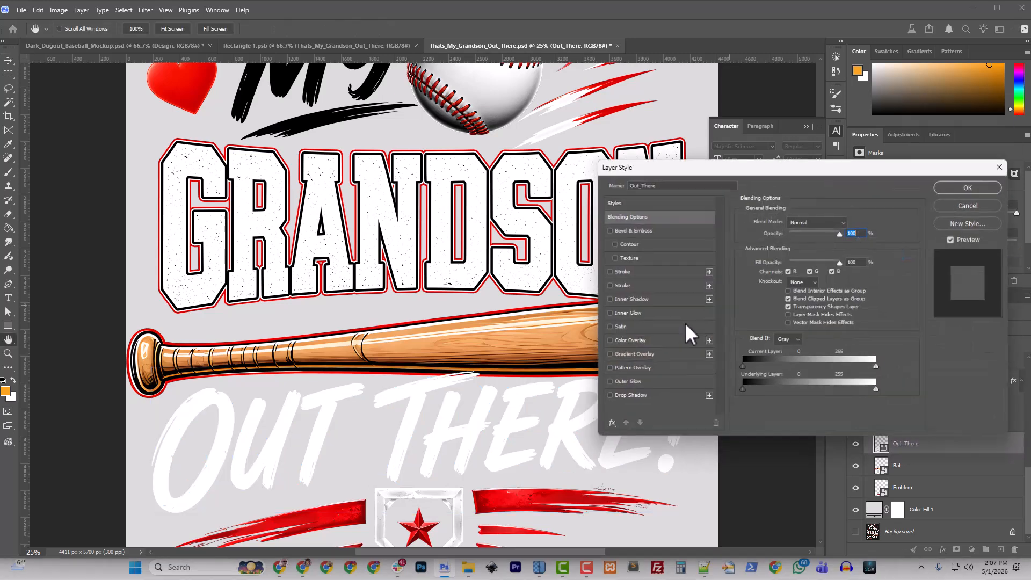
left_click(623, 341)
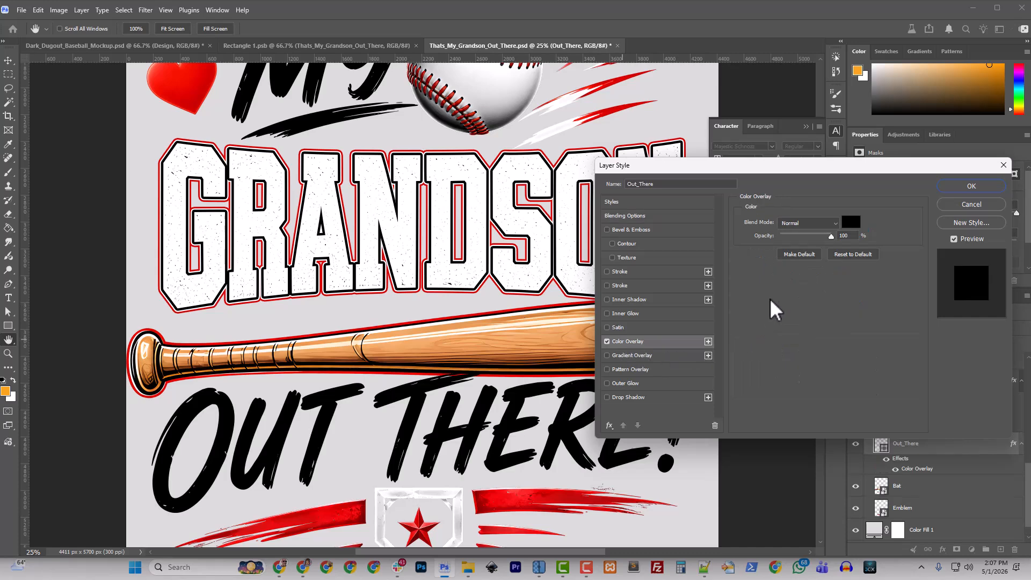
left_click(960, 186)
Add a Color Overlay effect to the Grandson layer and set its colour to black (000000)
scroll(553, 460, "down", 4)
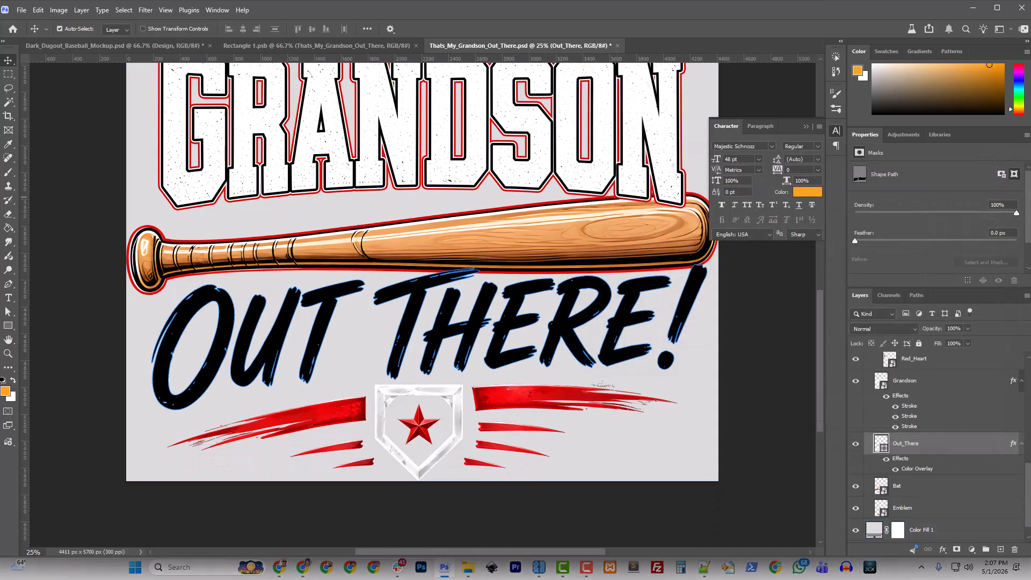
scroll(379, 370, "up", 8)
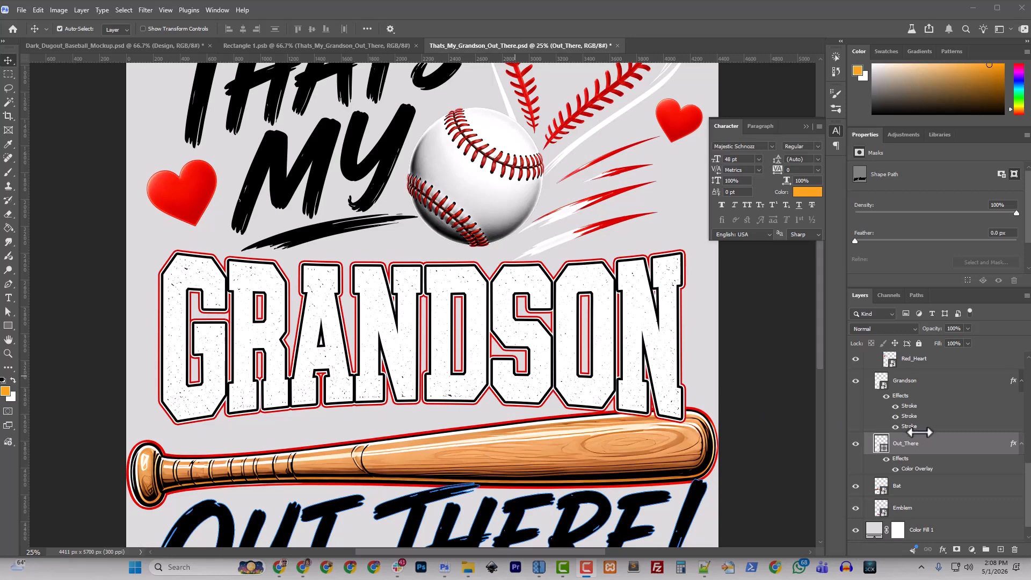
scroll(927, 460, "up", 2)
left_click(904, 482)
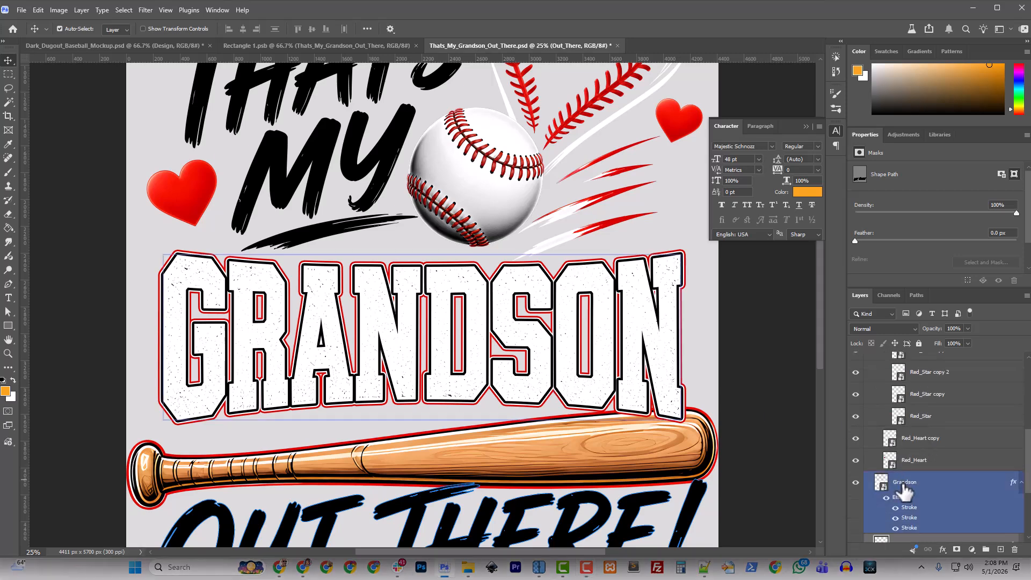
right_click(903, 481)
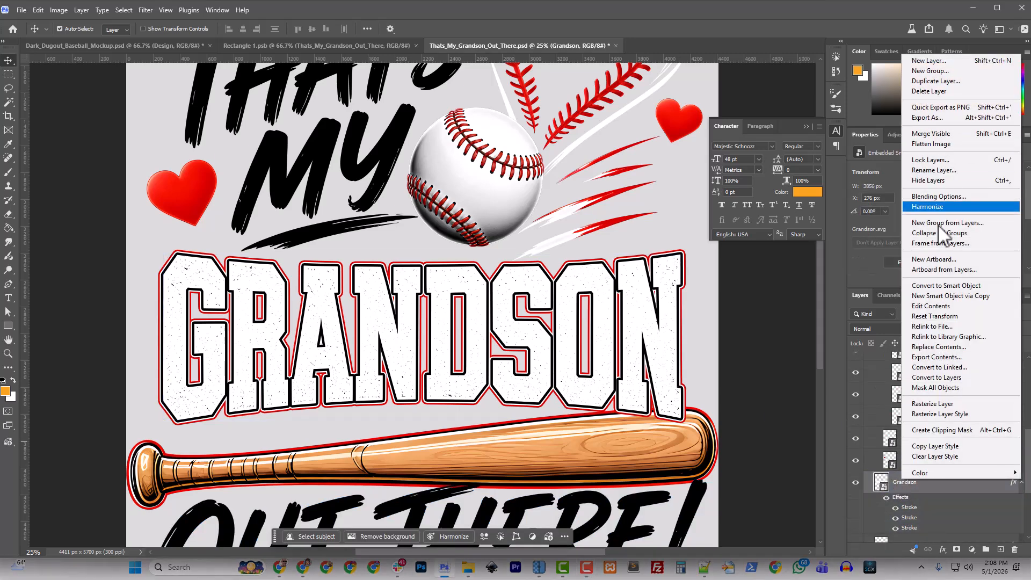
left_click(940, 196)
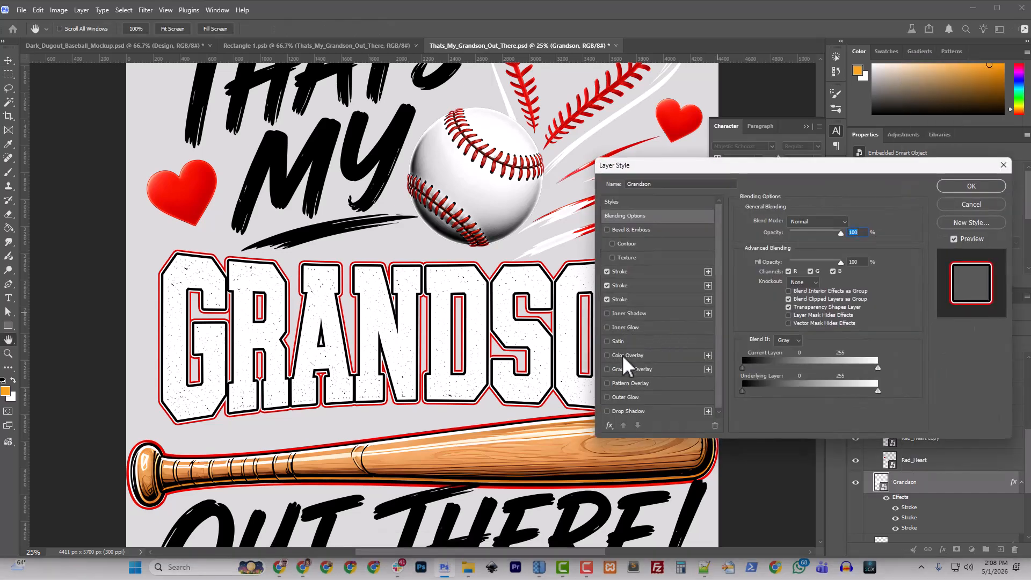
left_click(623, 356)
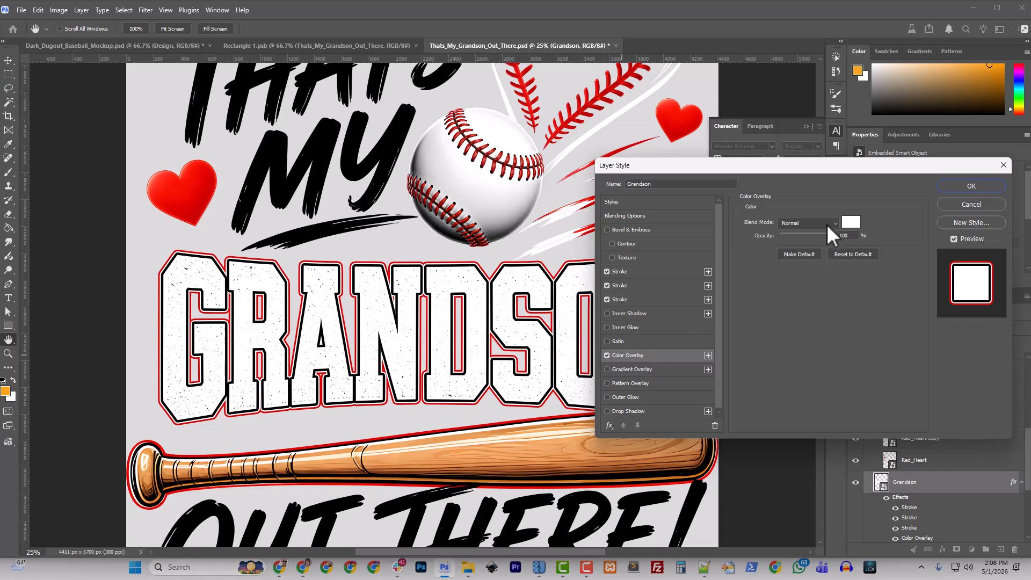
left_click(852, 222)
left_click_drag(290, 285, 138, 329)
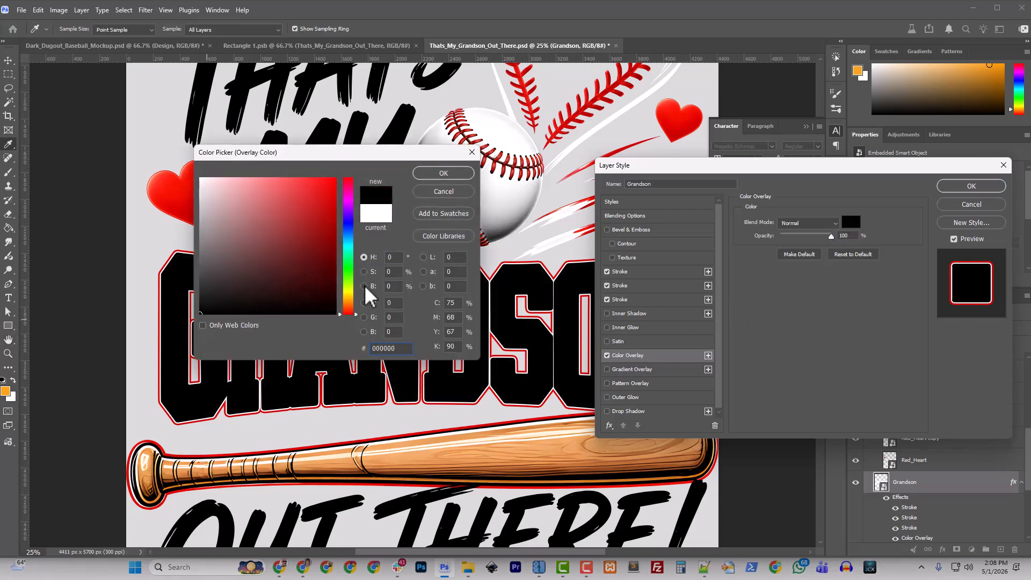
left_click(446, 174)
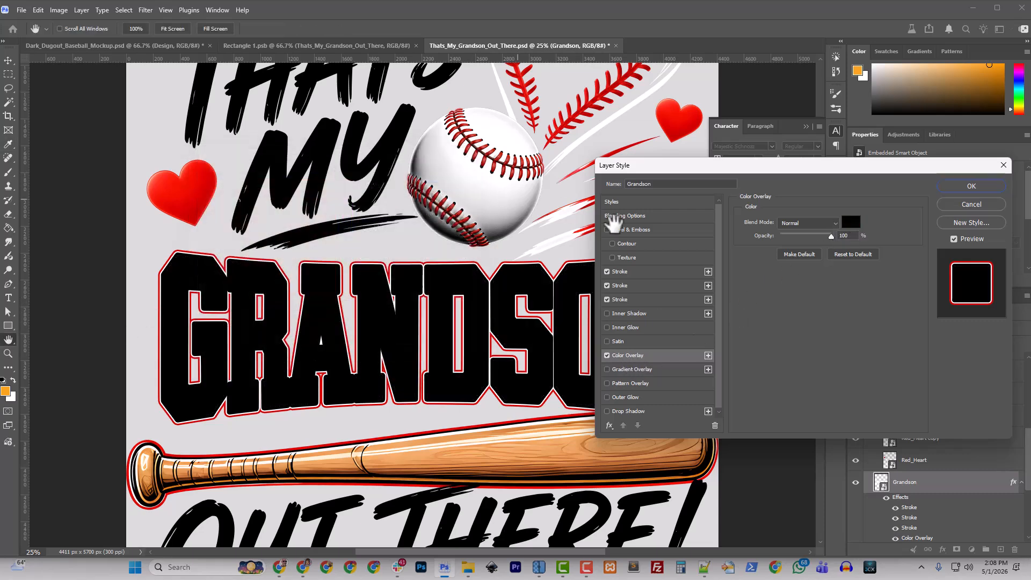
left_click(960, 185)
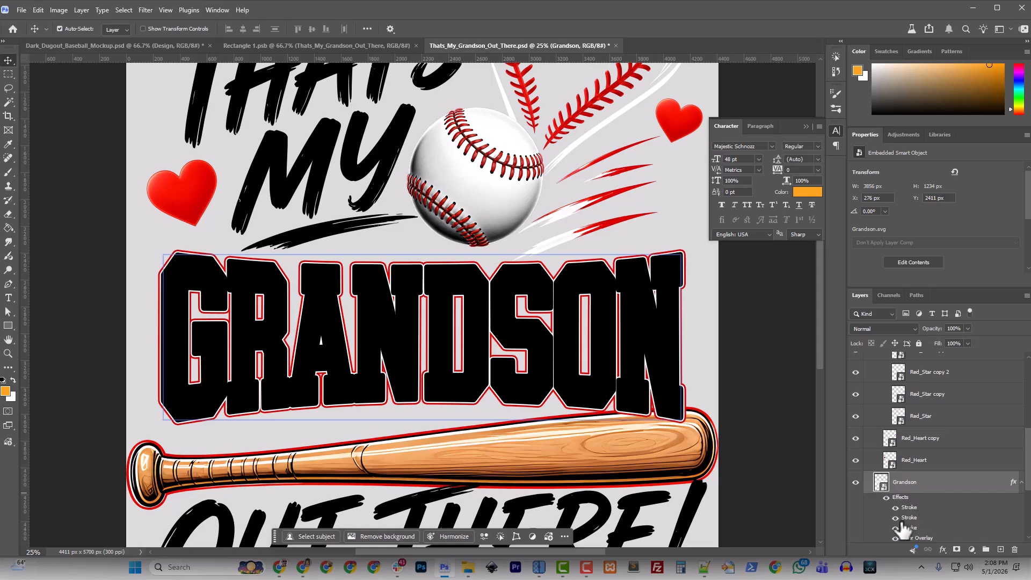
Change the colour of the Grandson layer's innermost Stroke effect to white
double_click(909, 517)
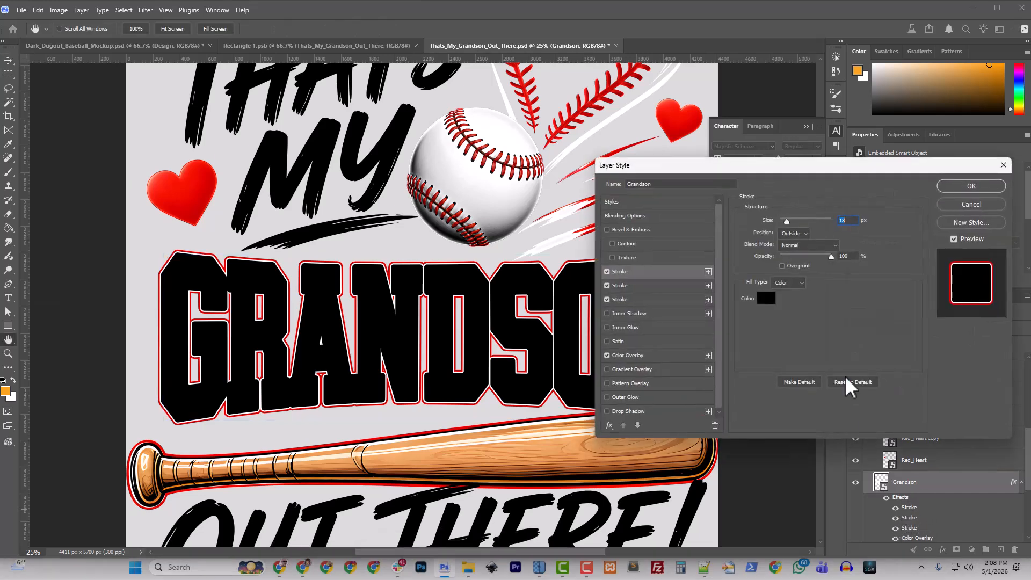
left_click(765, 300)
mouse_move(286, 231)
left_mouse_down()
mouse_move(226, 203)
mouse_move(128, 132)
left_mouse_up()
left_click(440, 174)
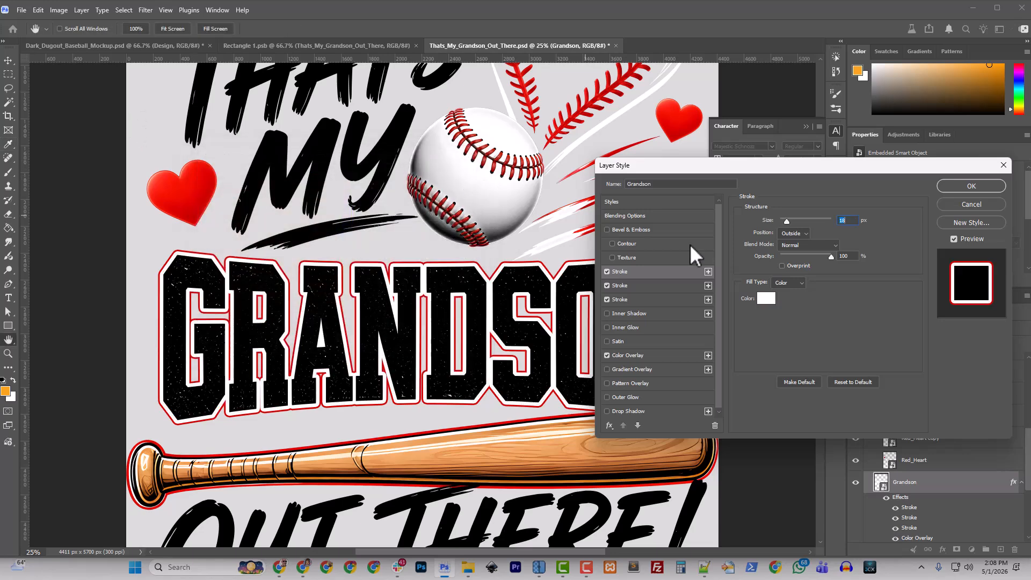
Set the Grandson layer's second Stroke effect, 27 px wide, to black (000000) and apply the layer style
left_click(616, 285)
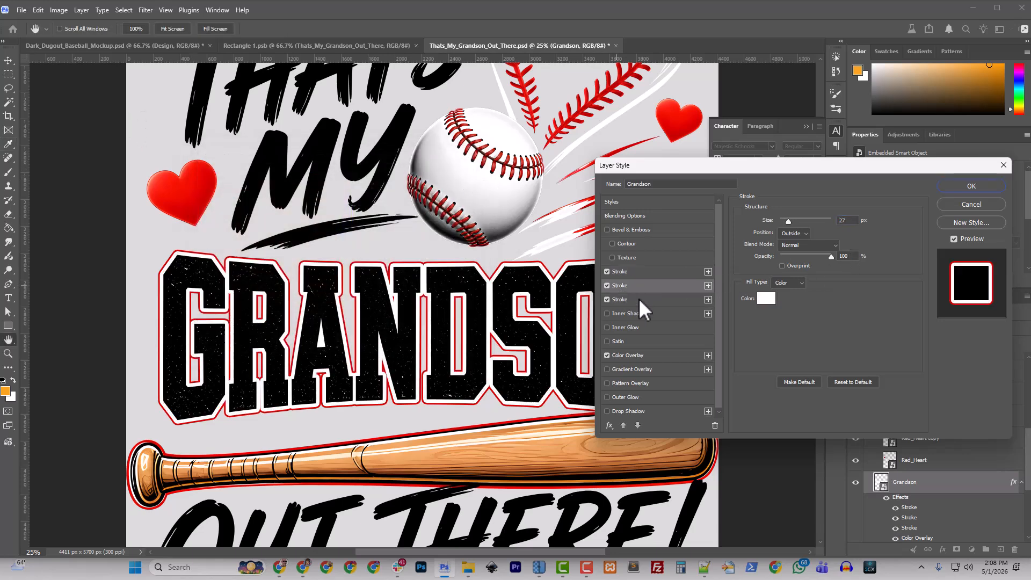
left_click(765, 298)
type("000000")
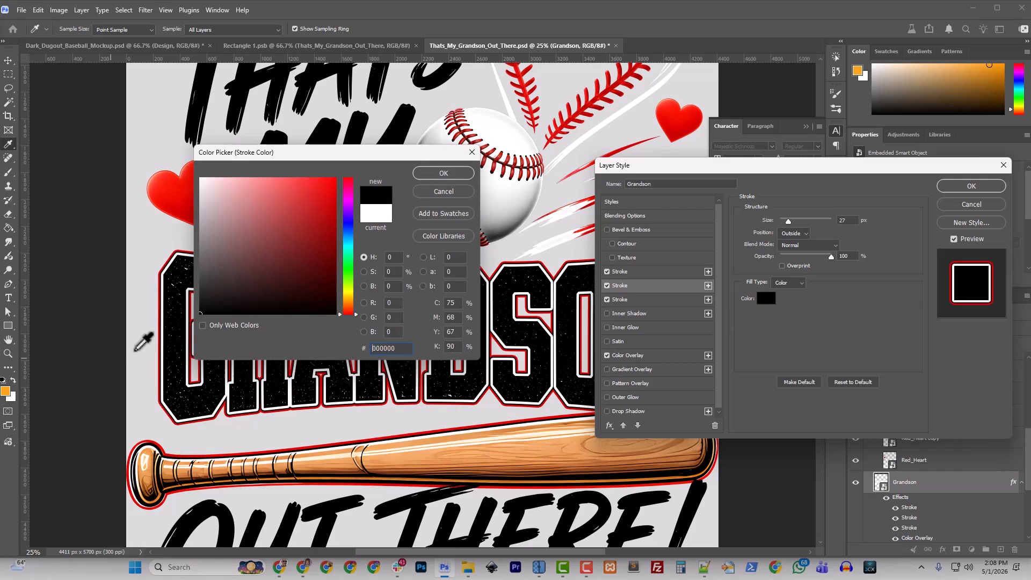
left_click(444, 172)
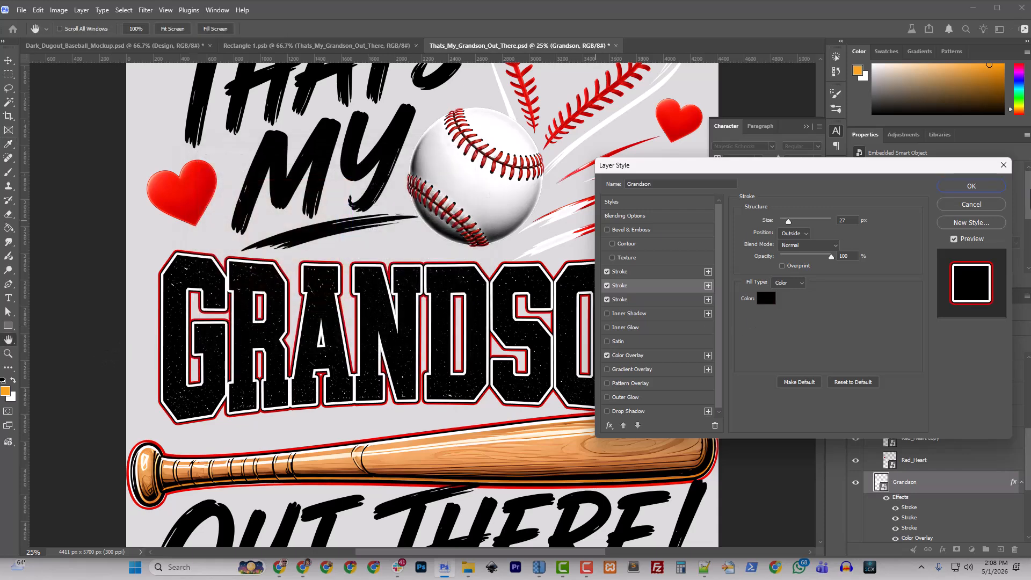
left_click(984, 187)
Change the Color Fill 1 background layer to white
scroll(542, 400, "down", 5)
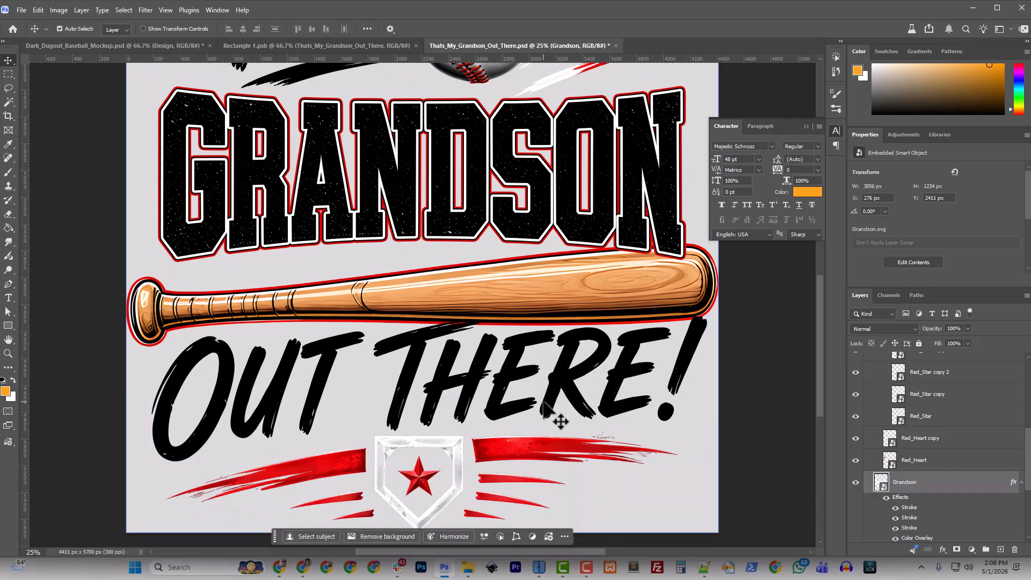
scroll(553, 417, "down", 1)
scroll(553, 416, "up", 1)
scroll(917, 534, "down", 3)
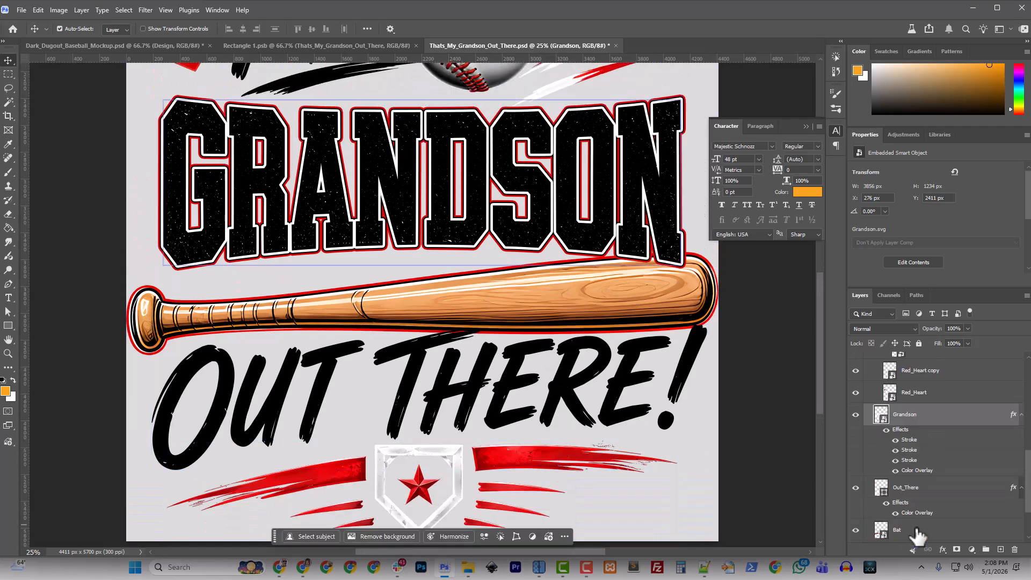
scroll(916, 528, "down", 3)
left_click(902, 515)
double_click(874, 510)
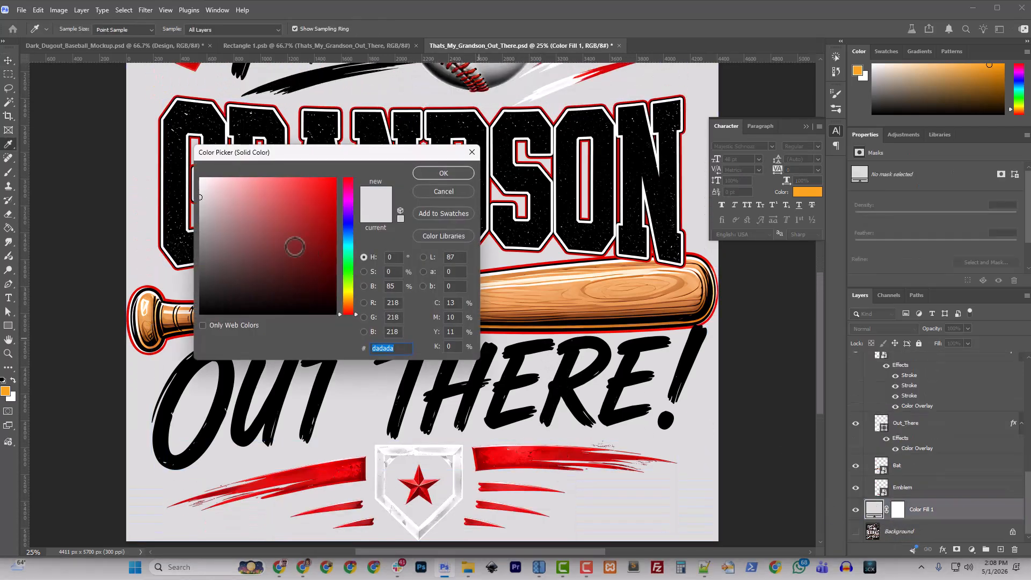
left_click_drag(199, 197, 117, 126)
left_click(435, 176)
Select the Laces_Heart layer from the baseball-stitched heart in the artwork
scroll(531, 333, "up", 10)
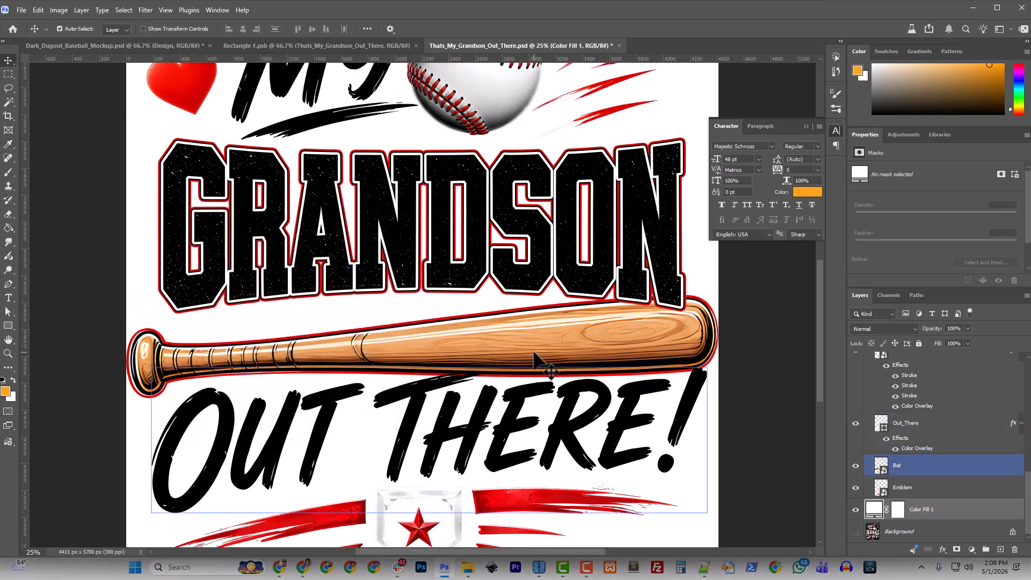
scroll(542, 365, "up", 5)
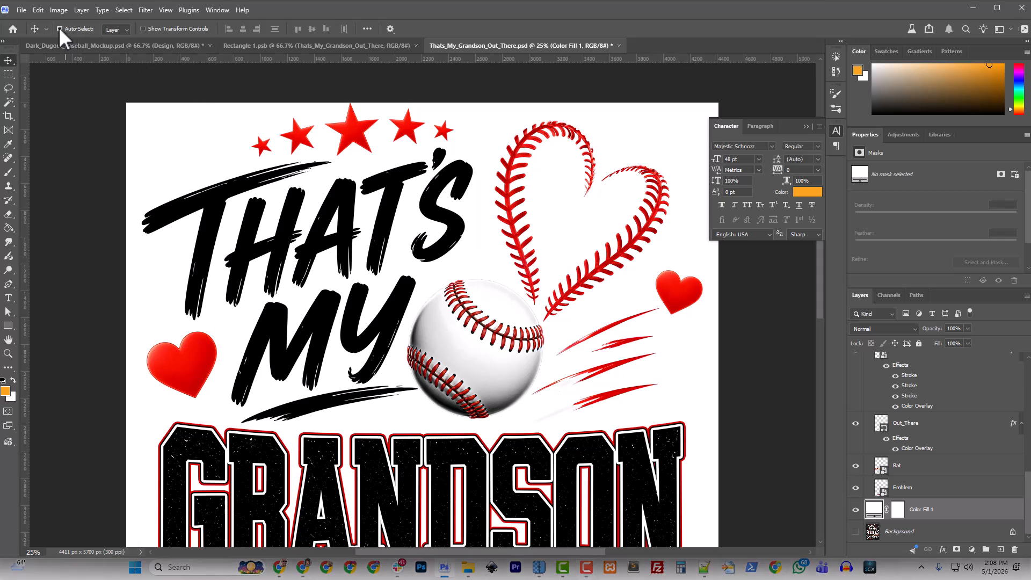
left_click(511, 220)
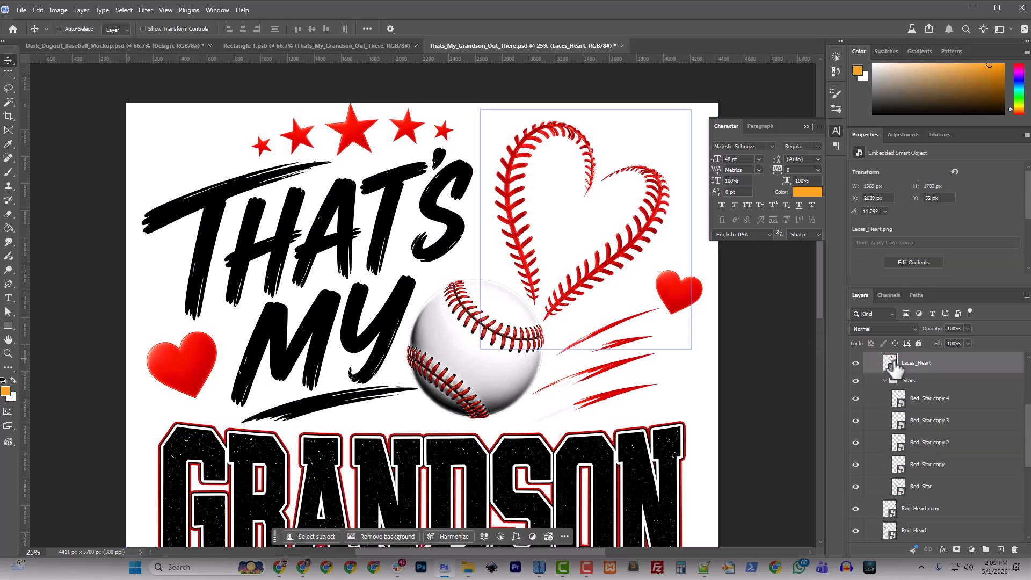
Save the recoloured artwork as a new Photoshop file named Thats_My_Grandson_Out_There_For_Lights.psd
left_click(19, 10)
left_click(55, 141)
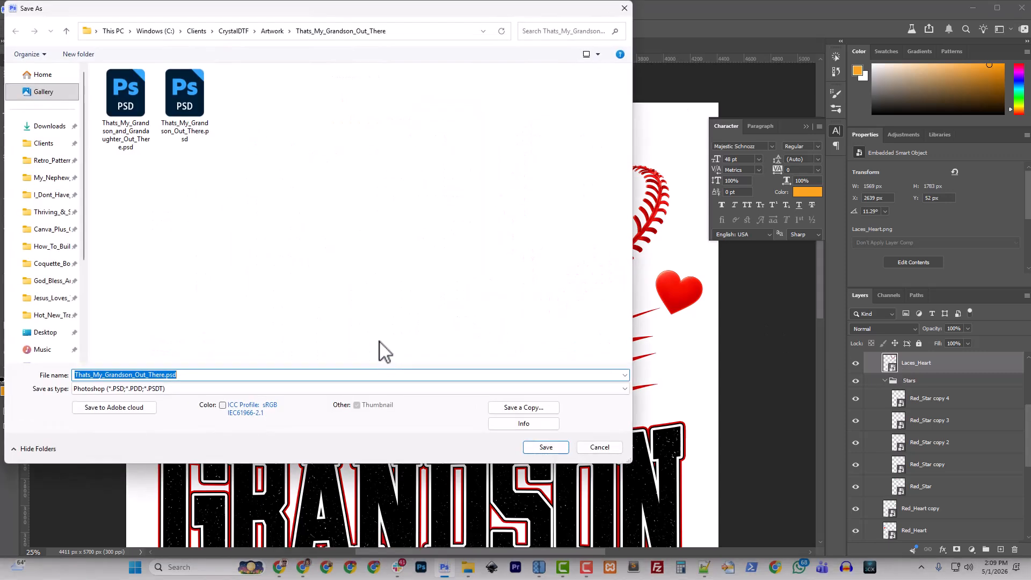
left_click(164, 374)
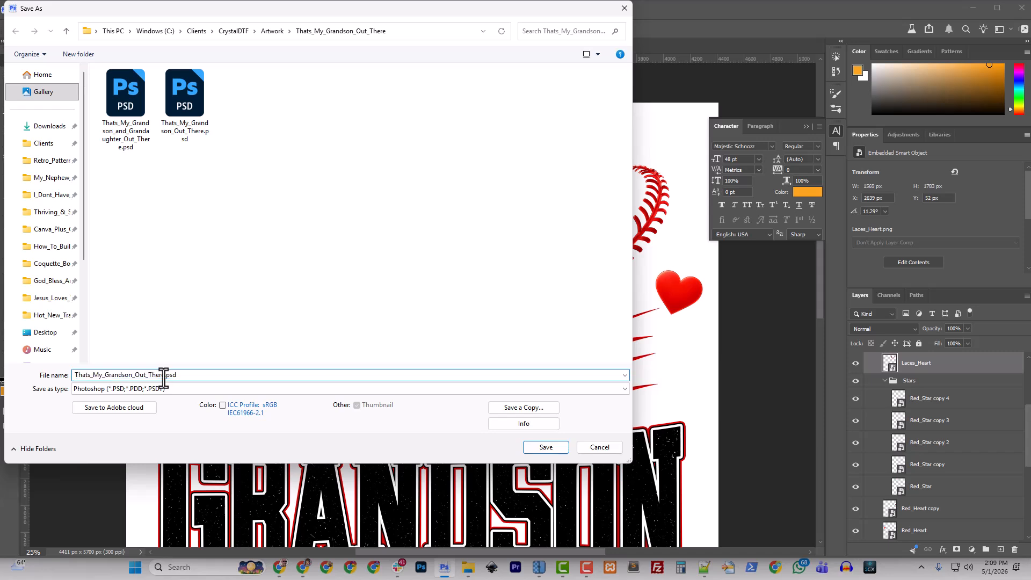
type("_White")
key("BackSpace")
key("BackSpace")
key("BackSpace")
key("BackSpace")
key("BackSpace")
type("For_Lights")
left_click(544, 448)
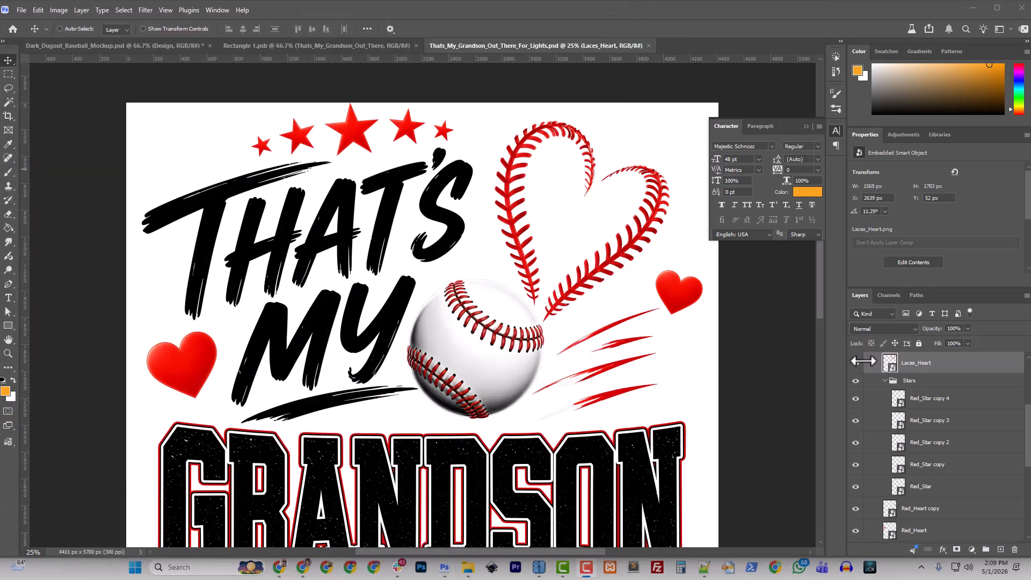
Open the Laces_Heart smart object's contents and place a black Solid Color fill layer beneath Layer 1
double_click(890, 363)
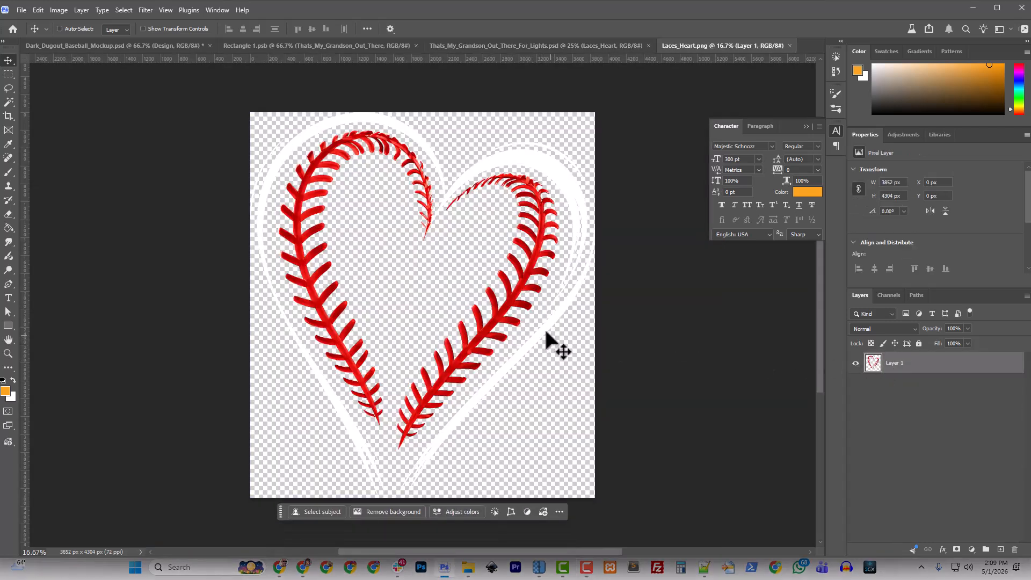
left_click(971, 548)
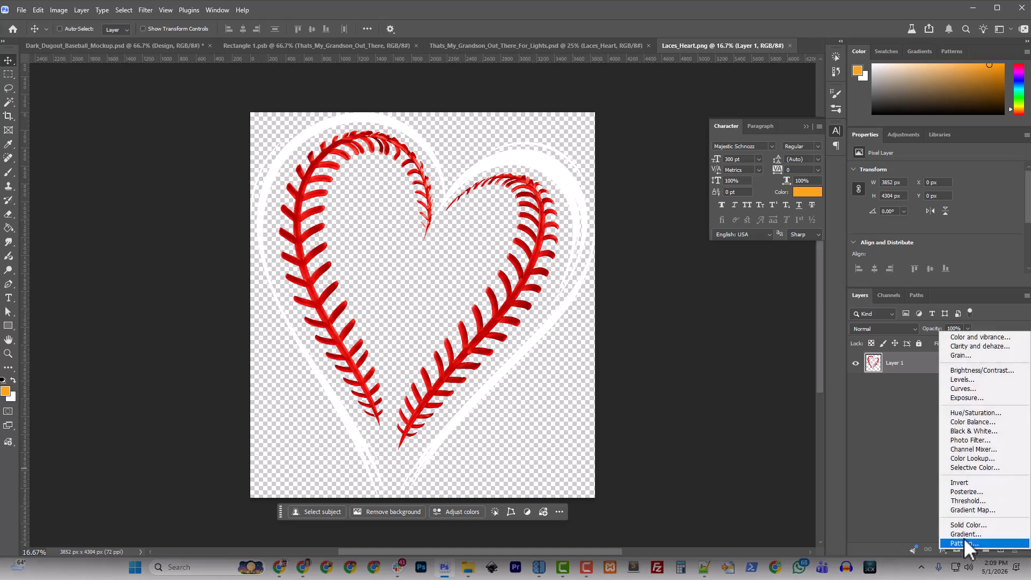
left_click(966, 522)
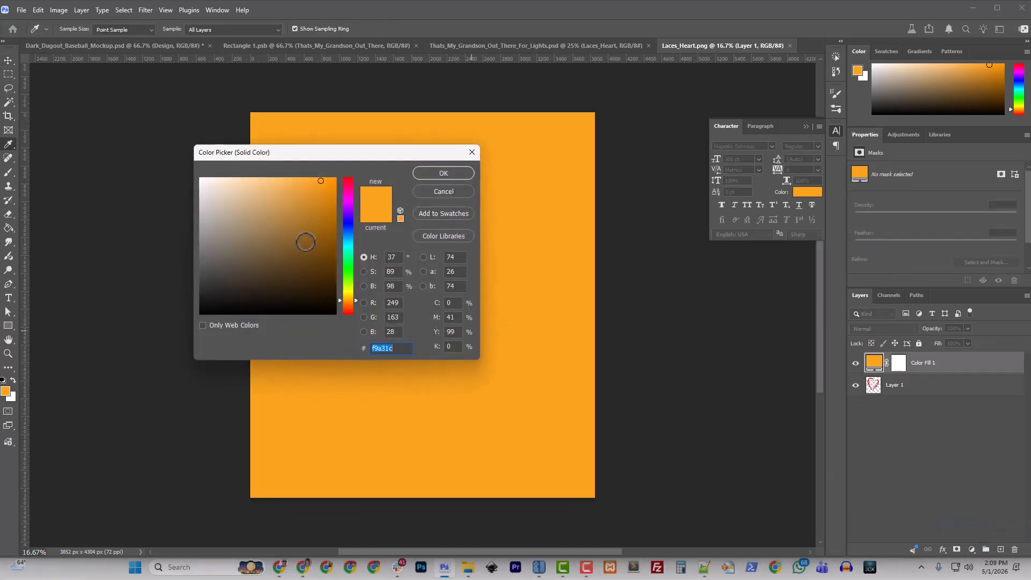
left_click_drag(306, 242, 144, 344)
left_click(430, 178)
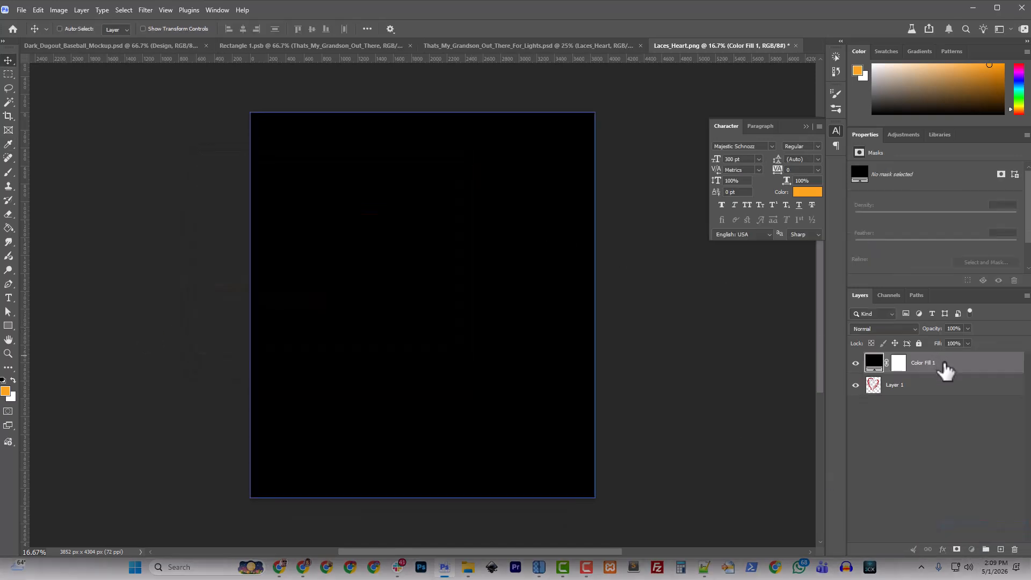
left_click_drag(943, 365, 907, 422)
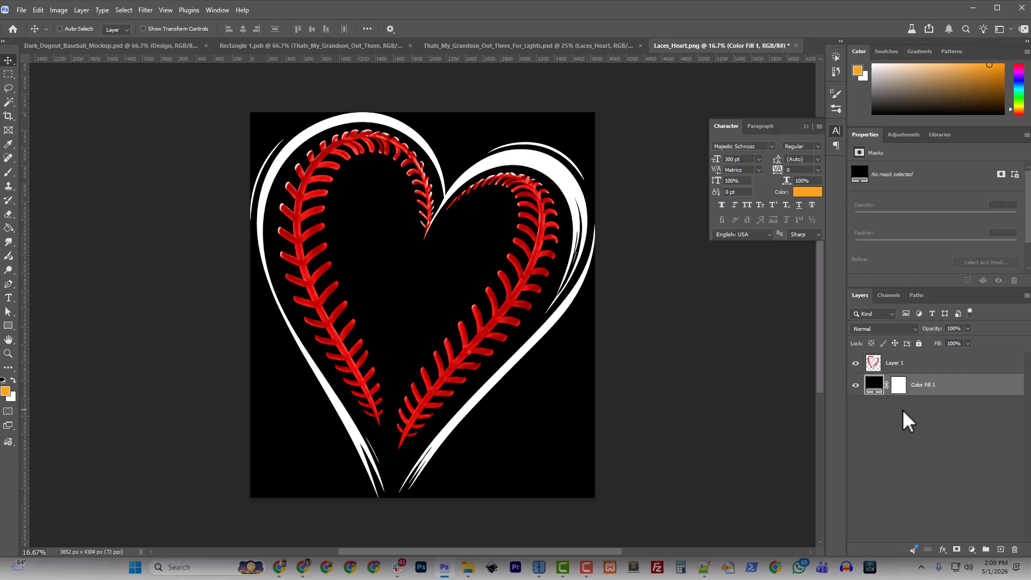
Lasso the thin white outline tip beside the red laces at the heart's central notch
left_click(8, 90)
scroll(661, 478, "up", 3)
key("ctrl+plus")
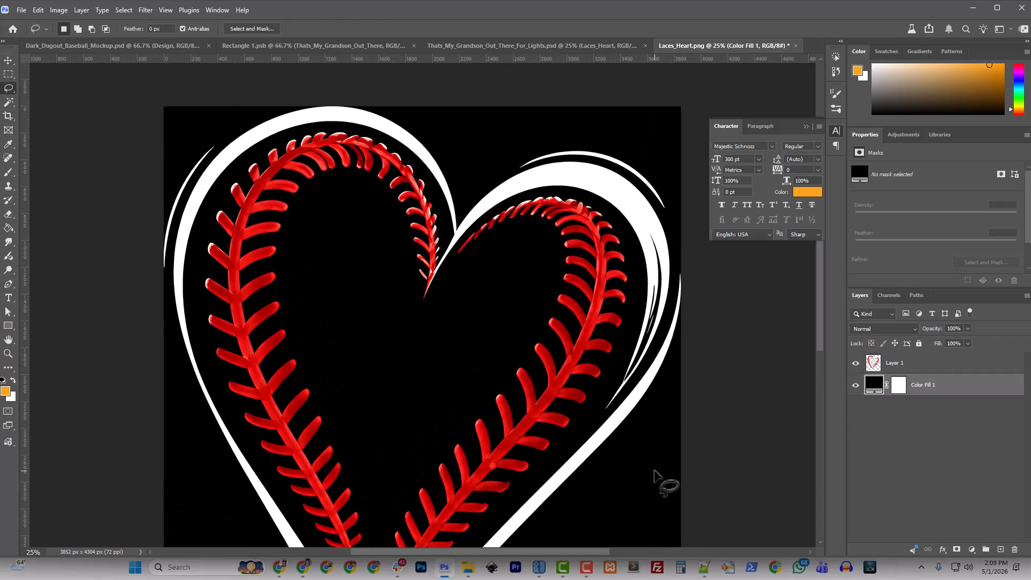
key("ctrl+plus")
key("ctrl+plus")
scroll(445, 306, "up", 1)
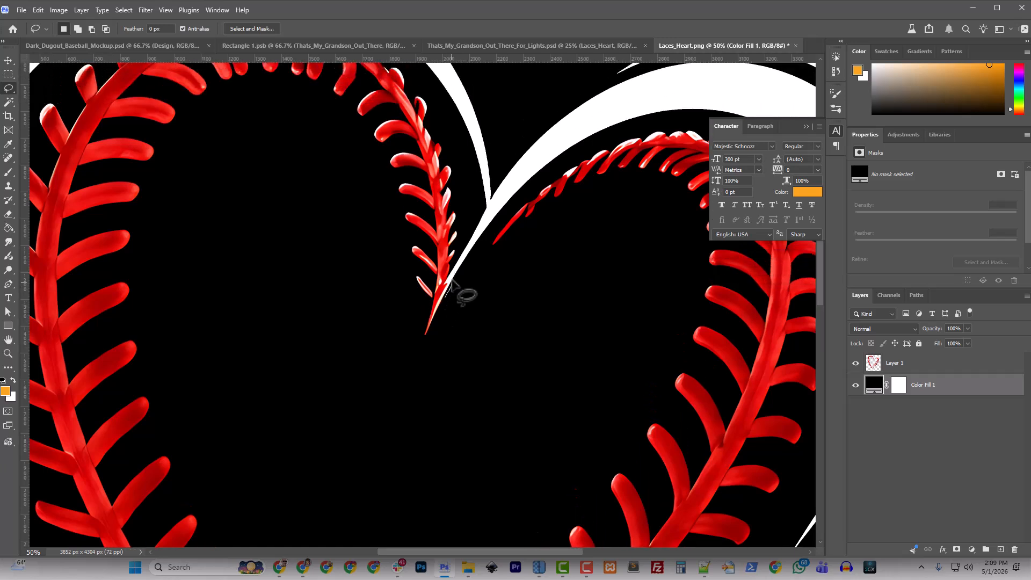
mouse_move(463, 259)
left_mouse_down()
mouse_move(452, 291)
mouse_move(471, 229)
mouse_move(487, 228)
mouse_move(489, 245)
mouse_move(470, 296)
left_mouse_up()
scroll(483, 321, "up", 1)
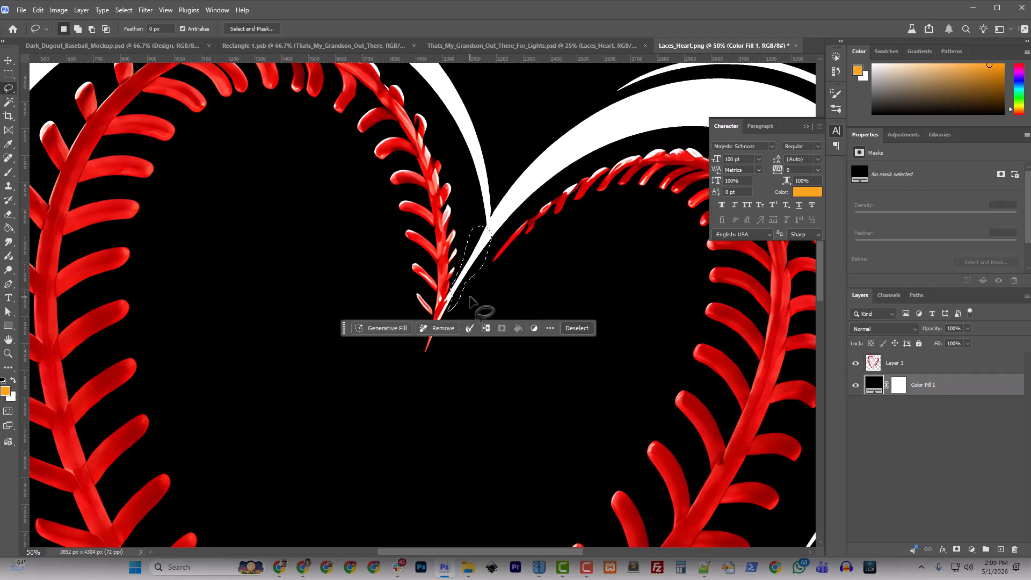
Add the white outline around both upper lobes of the heart to the lasso selection, keeping the red laces out
key("ctrl+minus")
key("ctrl+minus")
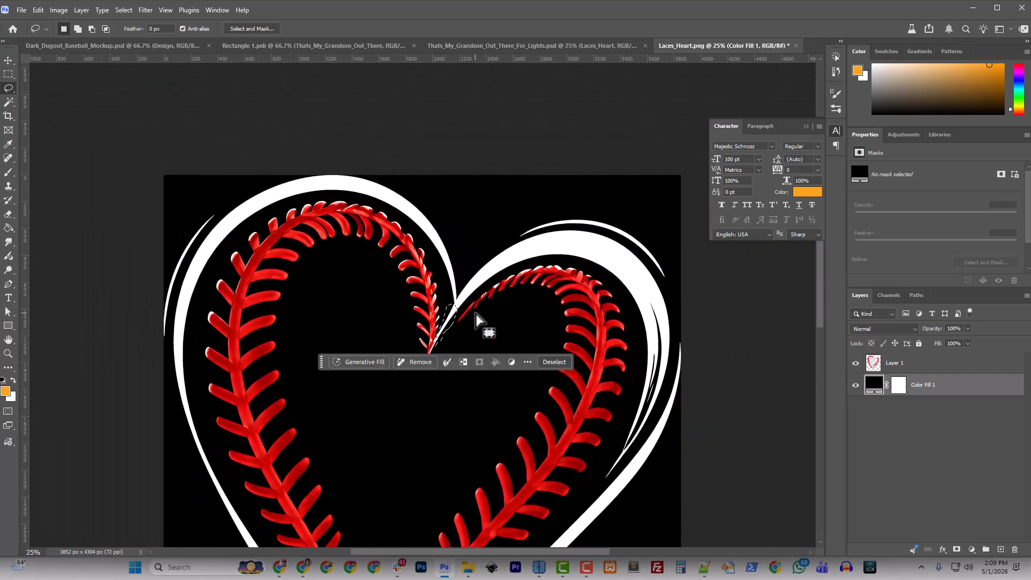
left_click_drag(451, 310, 421, 237)
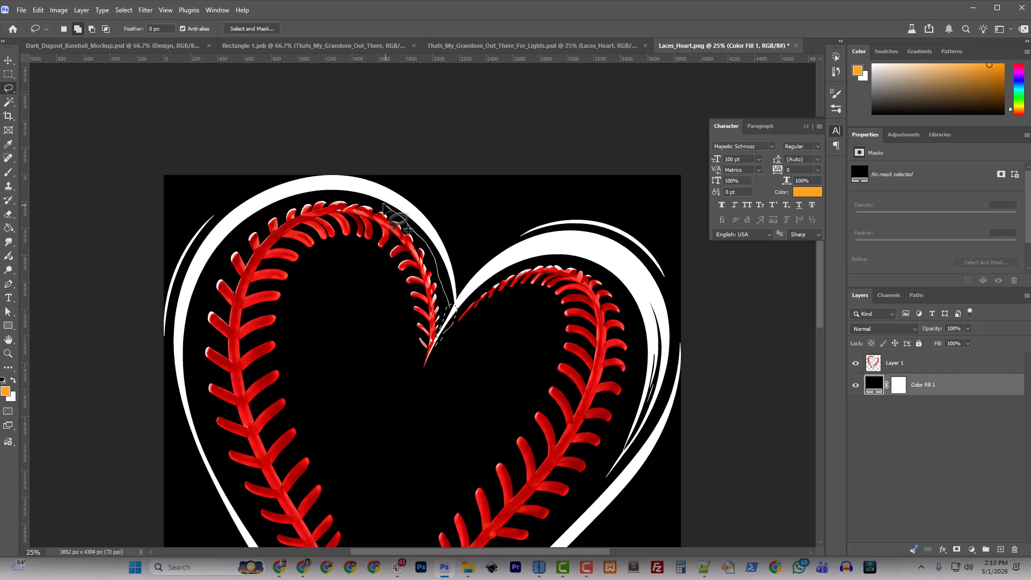
left_click_drag(383, 204, 353, 196)
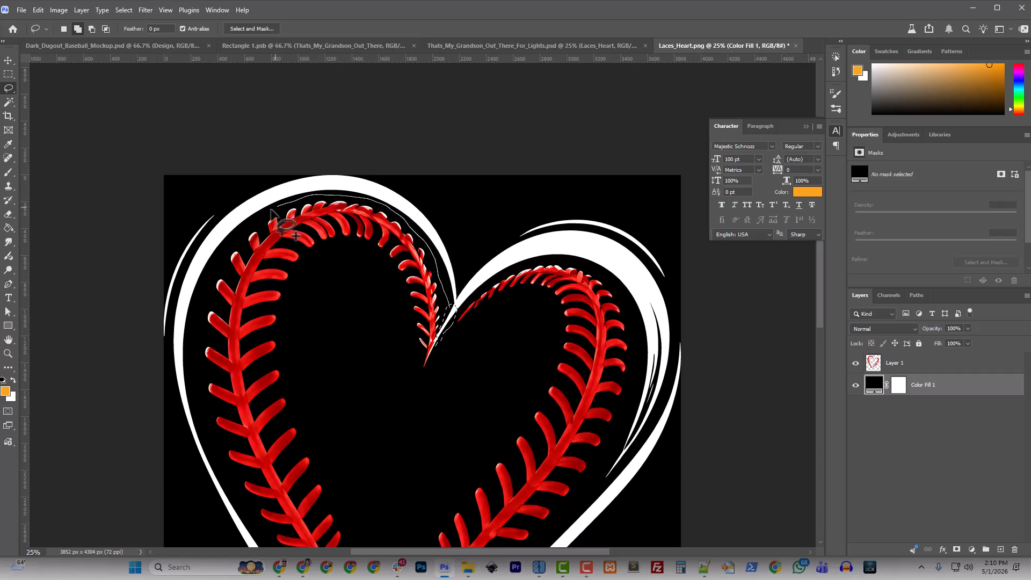
mouse_move(236, 242)
left_mouse_down()
mouse_move(190, 316)
mouse_move(143, 272)
mouse_move(178, 166)
mouse_move(318, 124)
mouse_move(561, 163)
mouse_move(612, 181)
mouse_move(685, 221)
mouse_move(711, 259)
mouse_move(727, 365)
mouse_move(700, 479)
mouse_move(605, 519)
mouse_move(593, 486)
mouse_move(635, 354)
mouse_move(621, 297)
mouse_move(600, 269)
mouse_move(558, 260)
mouse_move(474, 297)
left_mouse_up()
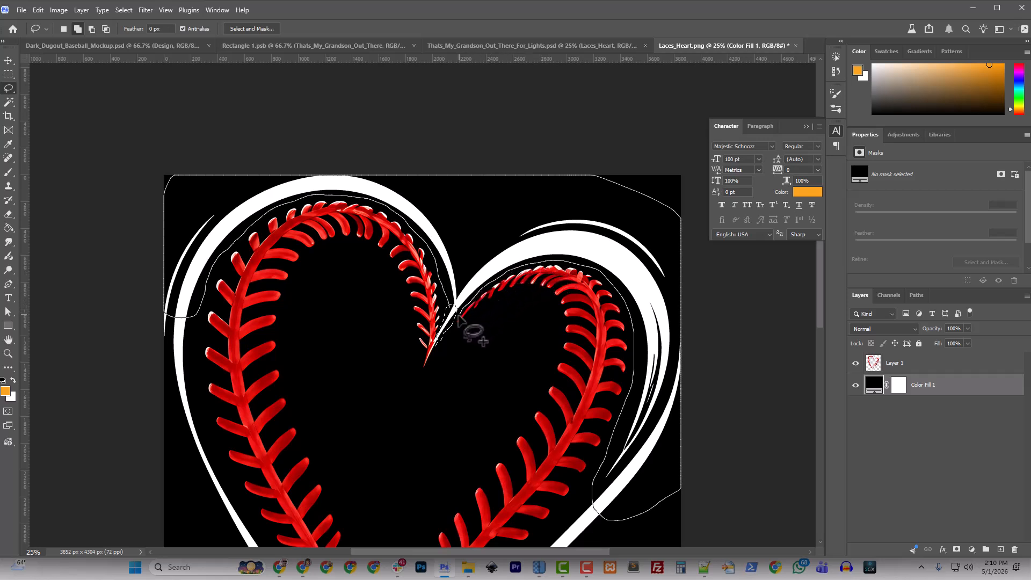
left_click_drag(458, 325, 458, 326)
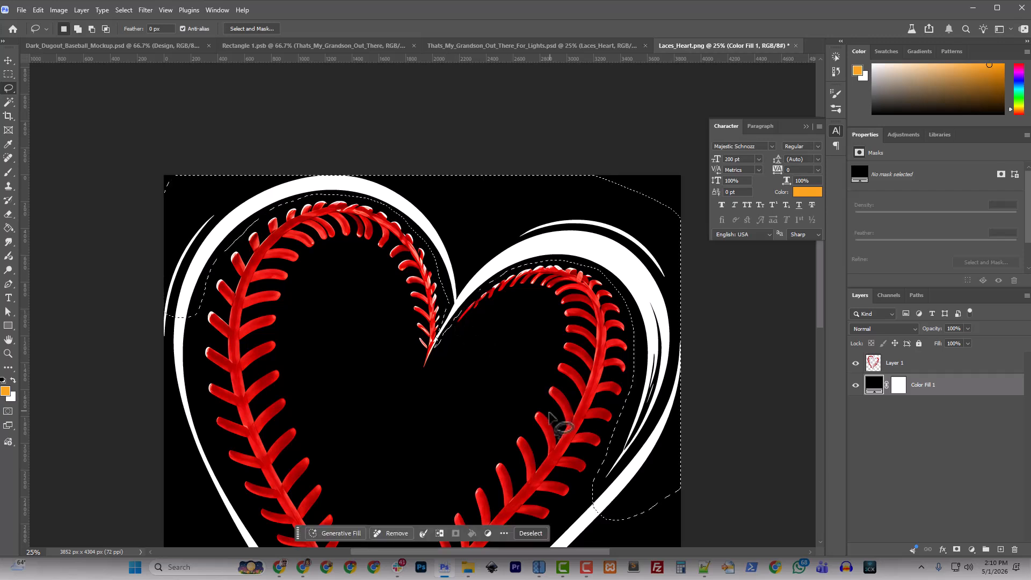
Extend the lasso selection over the white outline along the heart's lower half and left side, excluding the red laces
scroll(559, 432, "down", 5)
scroll(635, 439, "down", 3)
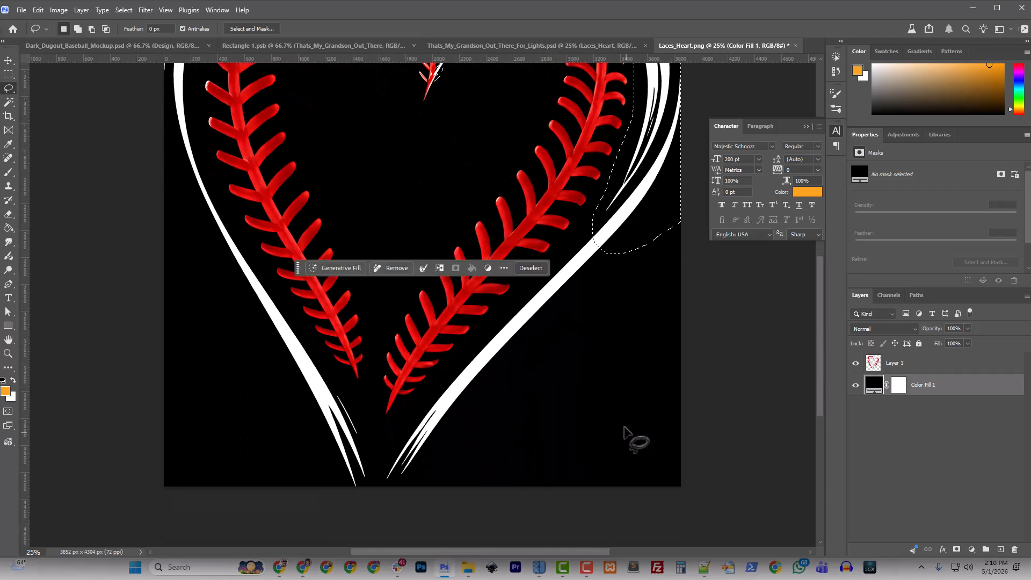
mouse_move(639, 232)
left_mouse_down()
mouse_move(430, 500)
mouse_move(326, 516)
mouse_move(249, 491)
mouse_move(176, 379)
mouse_move(148, 291)
mouse_move(161, 244)
mouse_move(185, 223)
mouse_move(221, 219)
mouse_move(334, 375)
mouse_move(379, 424)
mouse_move(393, 423)
mouse_move(583, 222)
mouse_move(604, 211)
mouse_move(625, 220)
left_mouse_up()
scroll(564, 352, "up", 5)
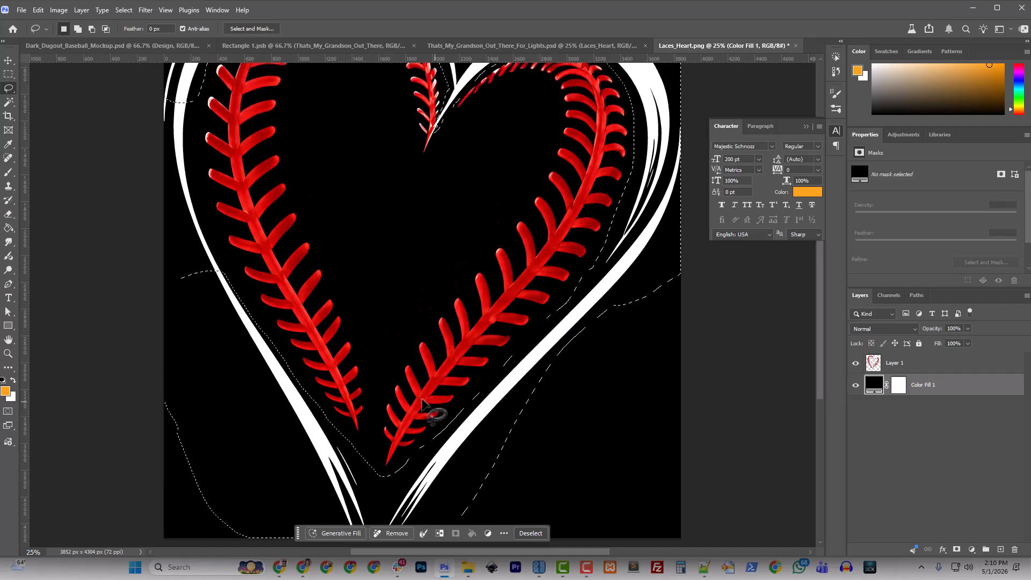
key("shift")
mouse_move(196, 189)
left_mouse_down()
mouse_move(209, 307)
mouse_move(253, 408)
mouse_move(231, 416)
mouse_move(203, 409)
mouse_move(186, 382)
mouse_move(125, 189)
mouse_move(124, 175)
mouse_move(168, 160)
mouse_move(196, 185)
left_mouse_up()
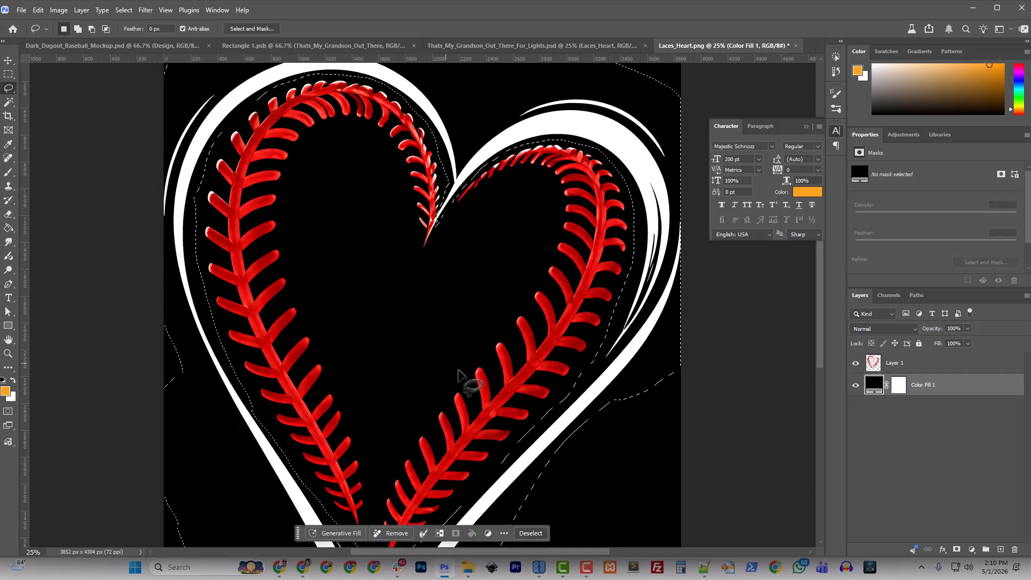
Refine the lasso selection around the white outline near the heart's central notch and make Layer 1 the active layer
scroll(467, 379, "up", 3)
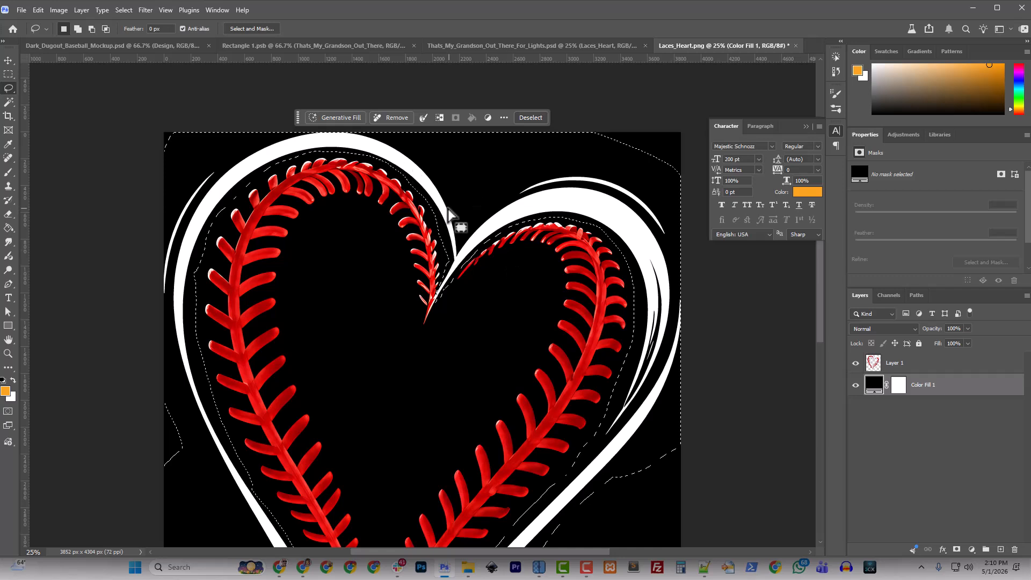
scroll(438, 244, "up", 3)
scroll(437, 245, "up", 3)
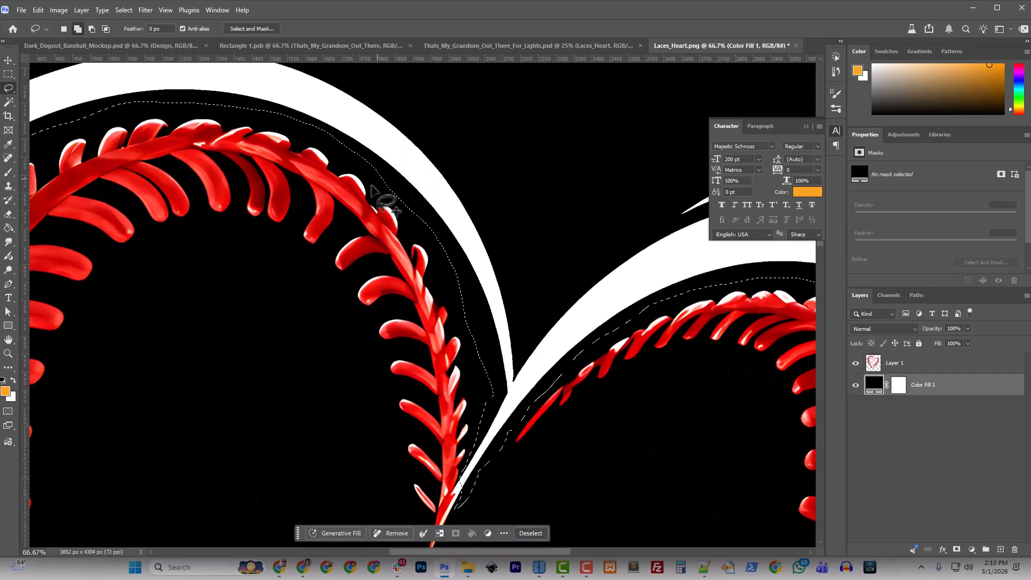
mouse_move(354, 166)
left_mouse_down()
mouse_move(347, 198)
mouse_move(385, 205)
mouse_move(384, 160)
mouse_move(347, 144)
mouse_move(405, 211)
mouse_move(342, 146)
mouse_move(323, 161)
mouse_move(321, 196)
mouse_move(362, 237)
mouse_move(412, 227)
left_mouse_up()
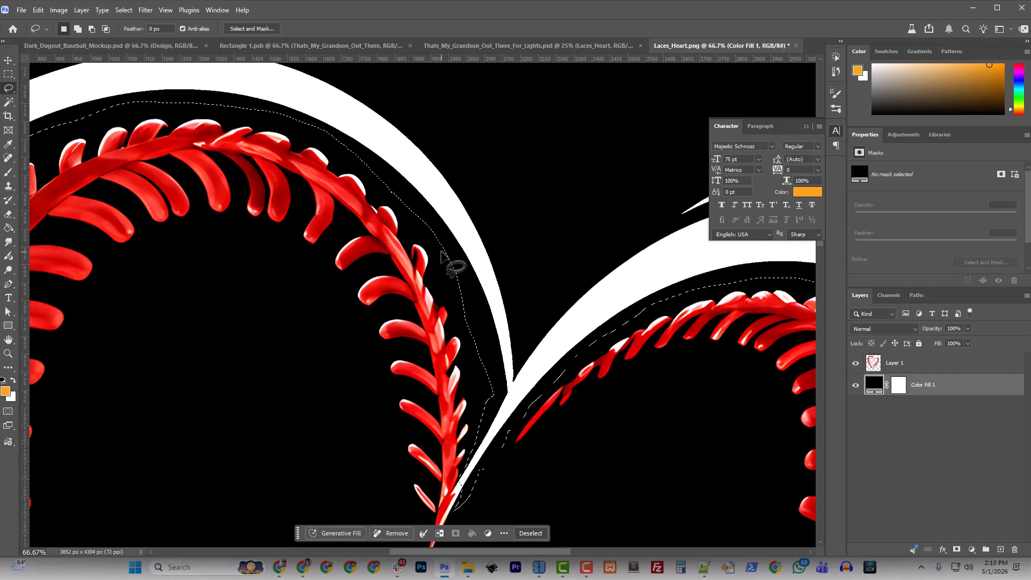
scroll(456, 264, "down", 5)
scroll(479, 263, "down", 3)
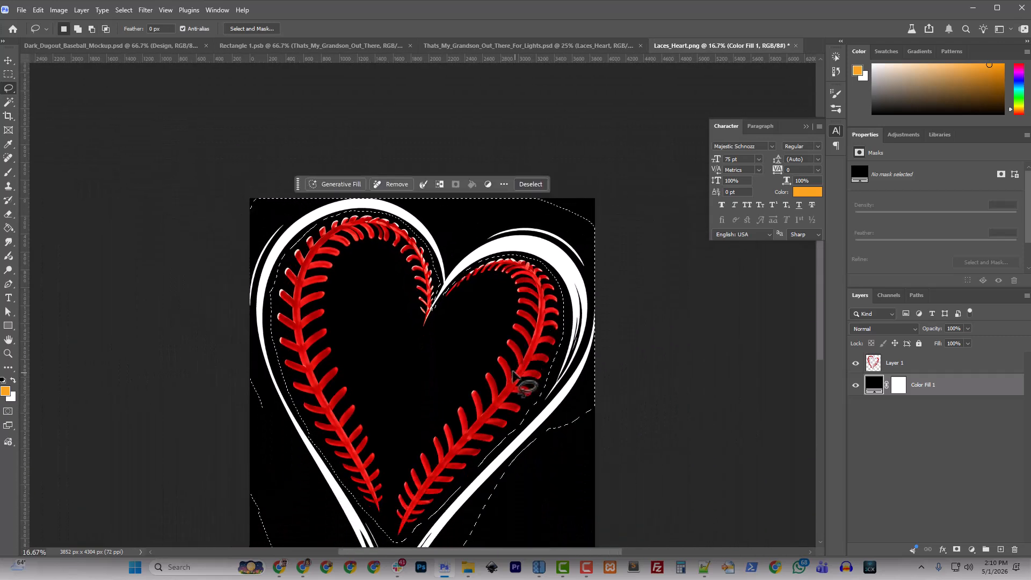
left_click(889, 369)
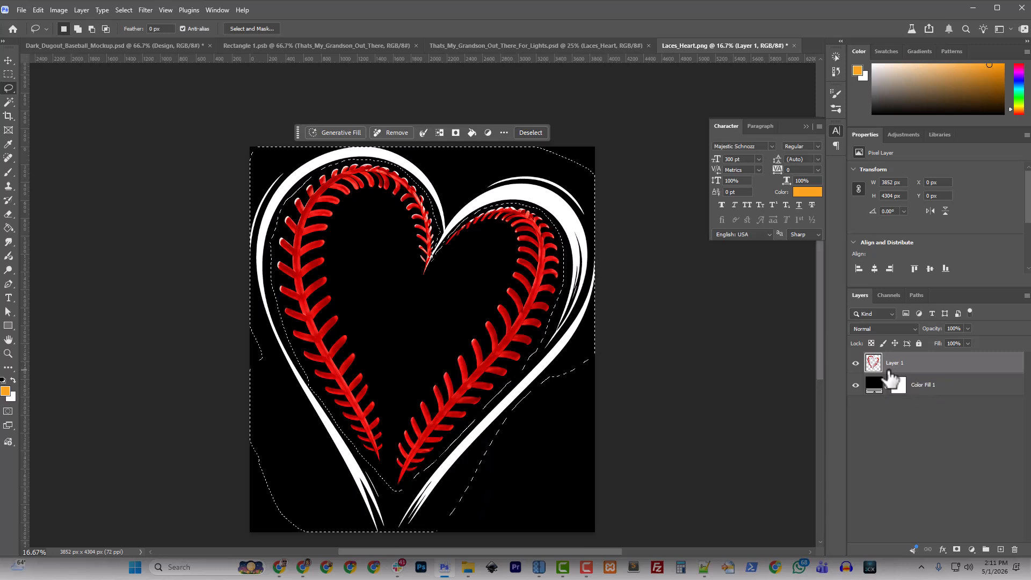
Copy the selected white heart outline to a new layer and give it a black Color Overlay
key("ctrl+j")
right_click(891, 369)
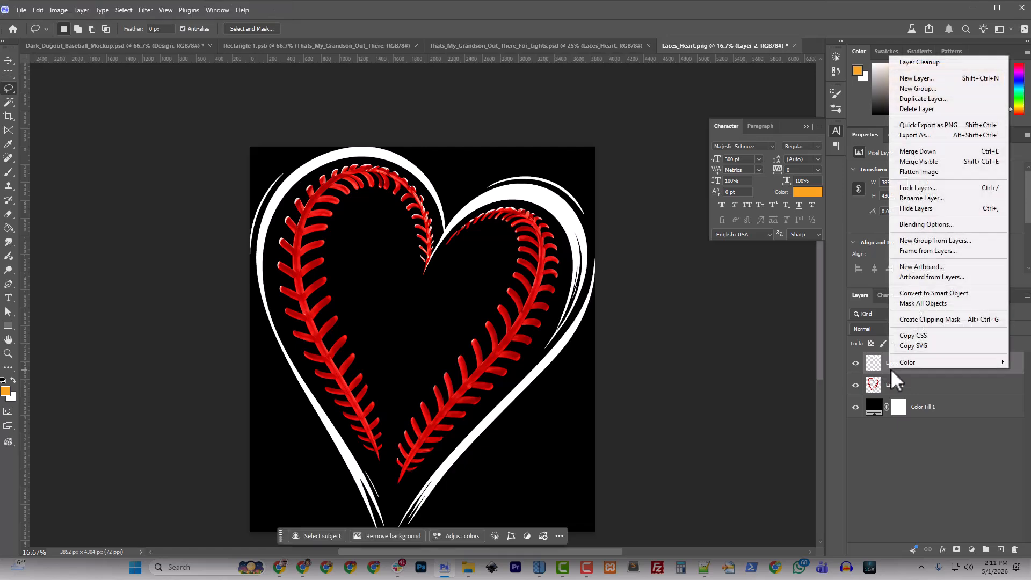
left_click(923, 225)
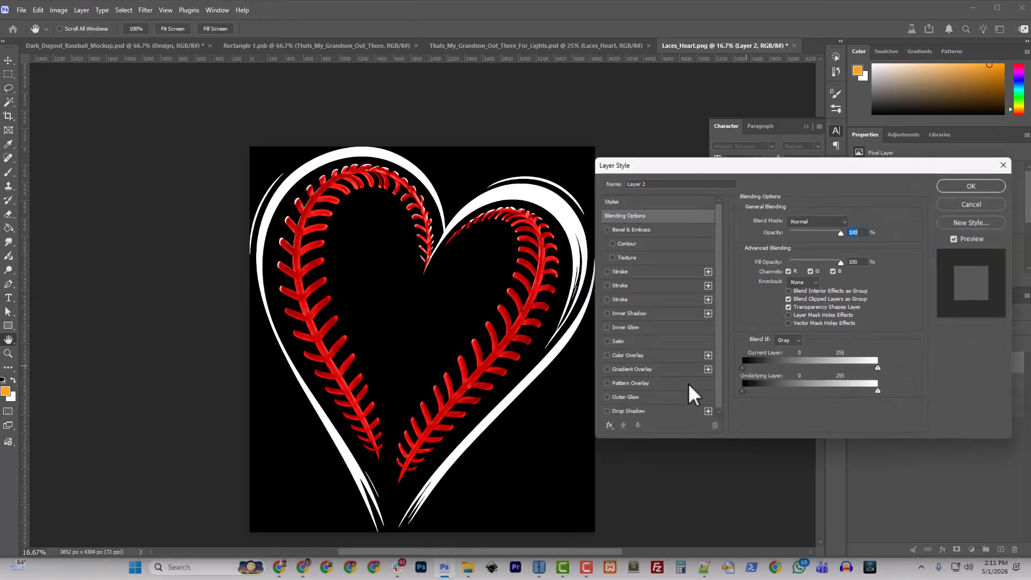
left_click(636, 355)
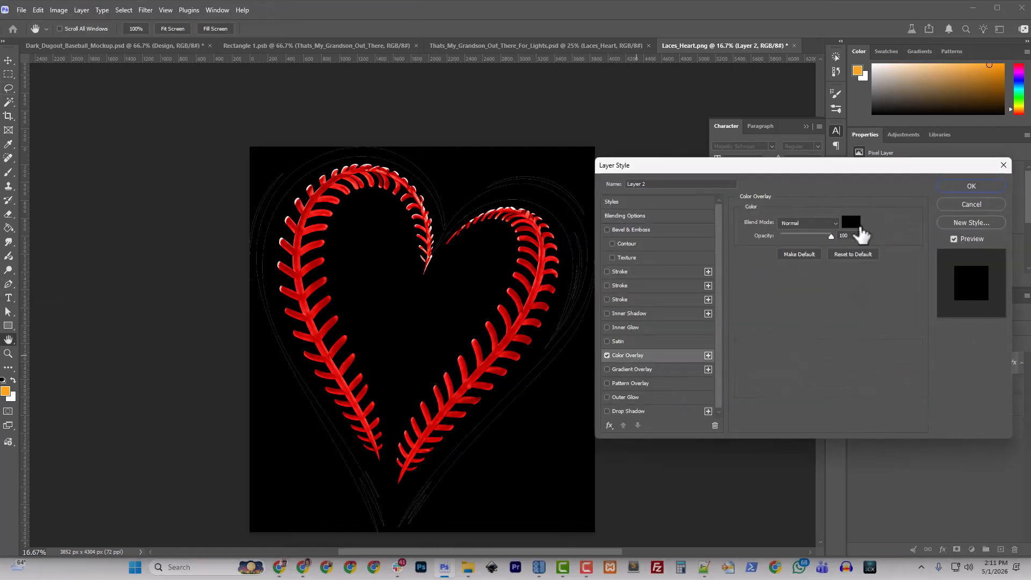
left_click(971, 187)
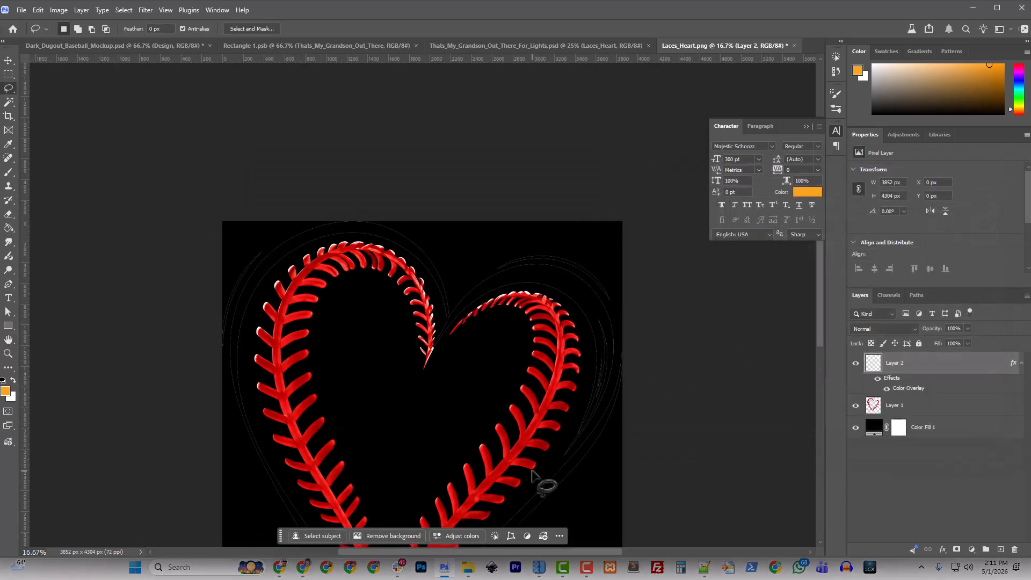
Inspect the recoloured outline around the heart's notch, and merge Layer 2 with Layer 1
key("ctrl+plus")
key("ctrl+plus")
key("ctrl+plus")
key("ctrl+plus")
key("ctrl+plus")
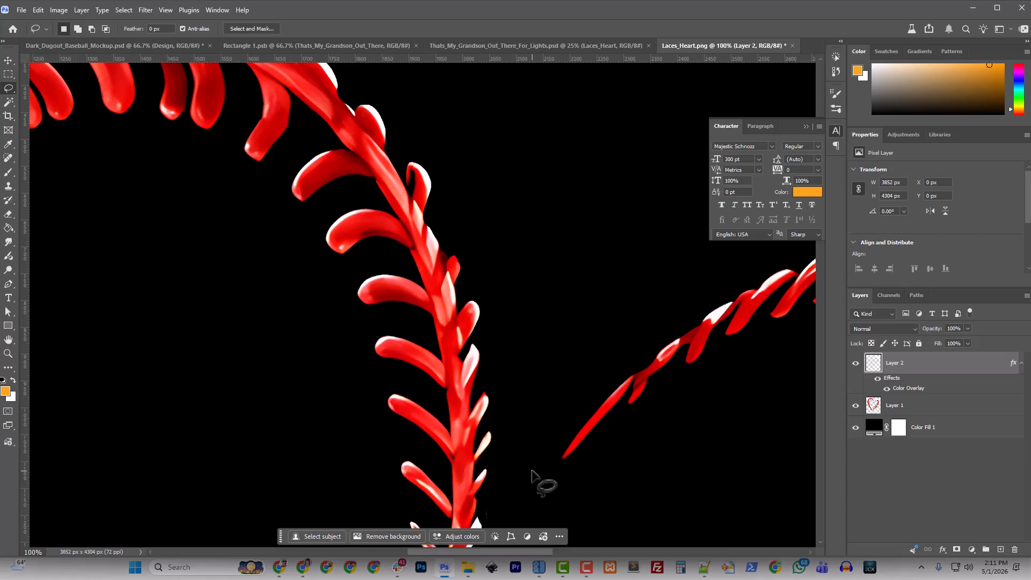
key("ctrl+minus")
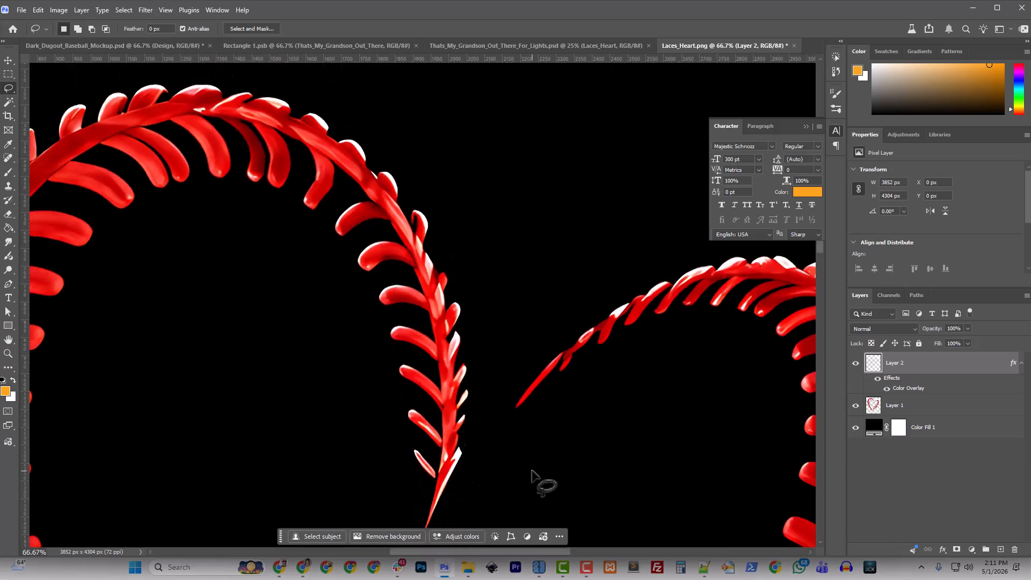
key("ctrl+minus")
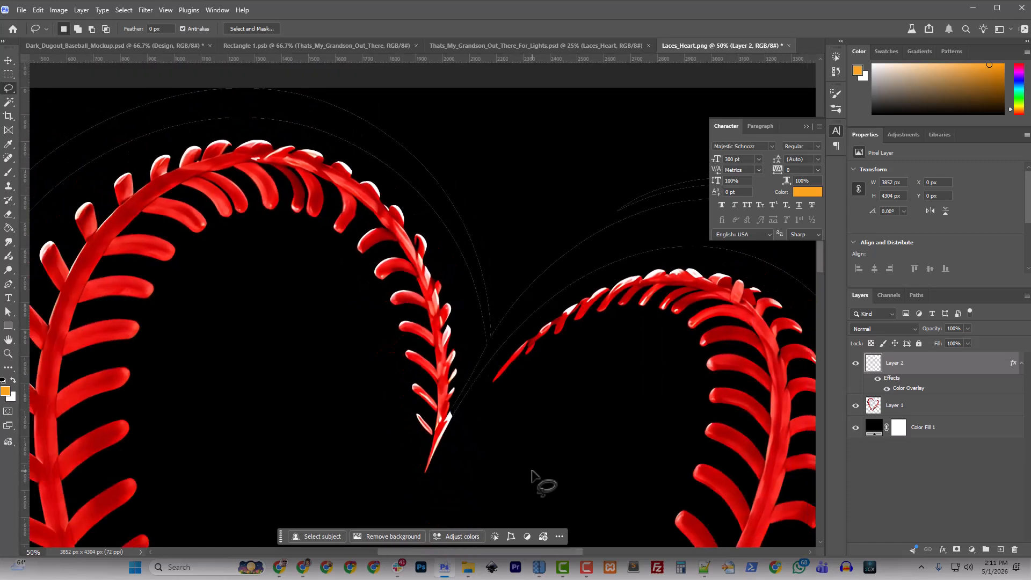
scroll(617, 476, "down", 5)
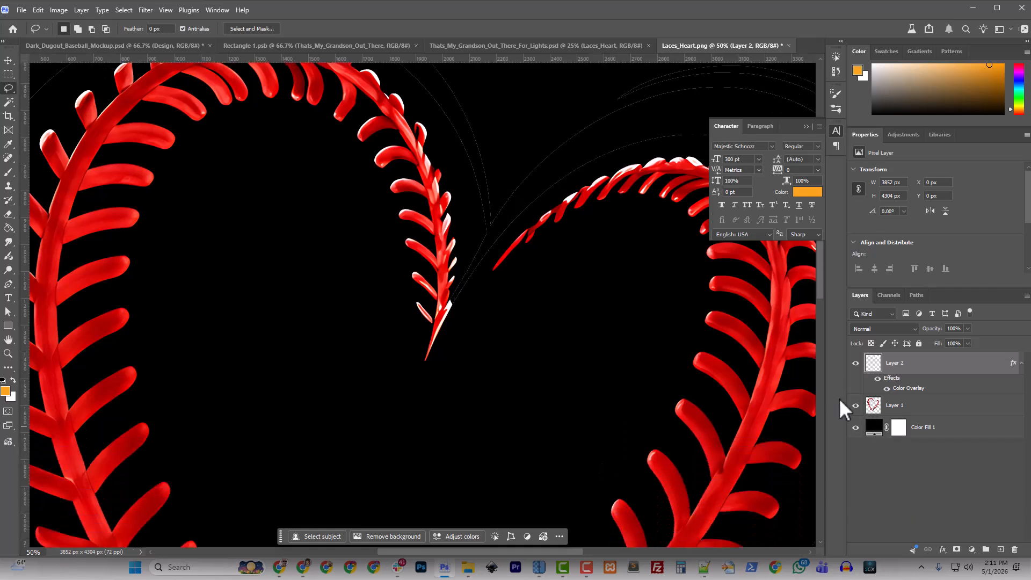
left_click(895, 409)
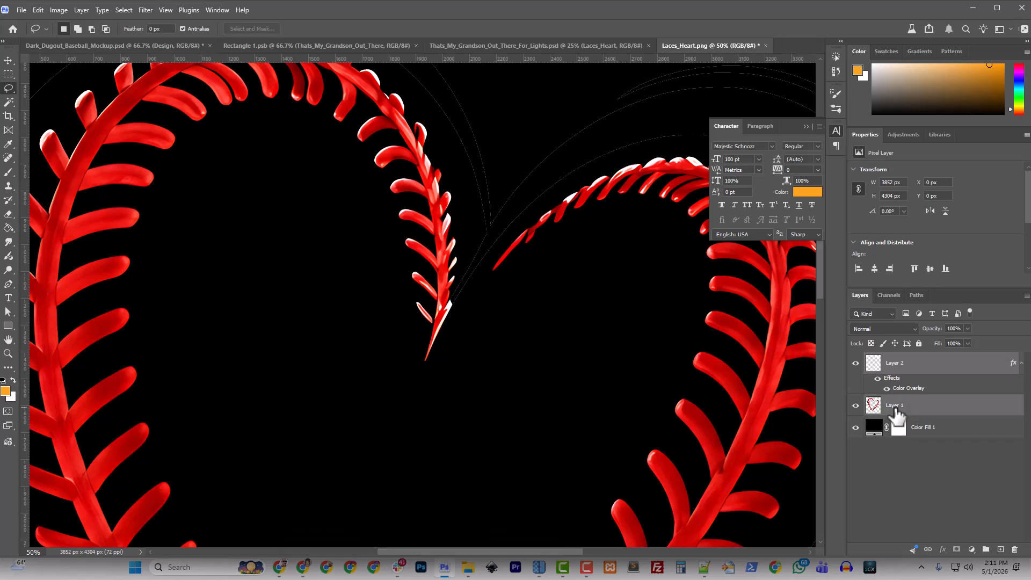
key("ctrl+e")
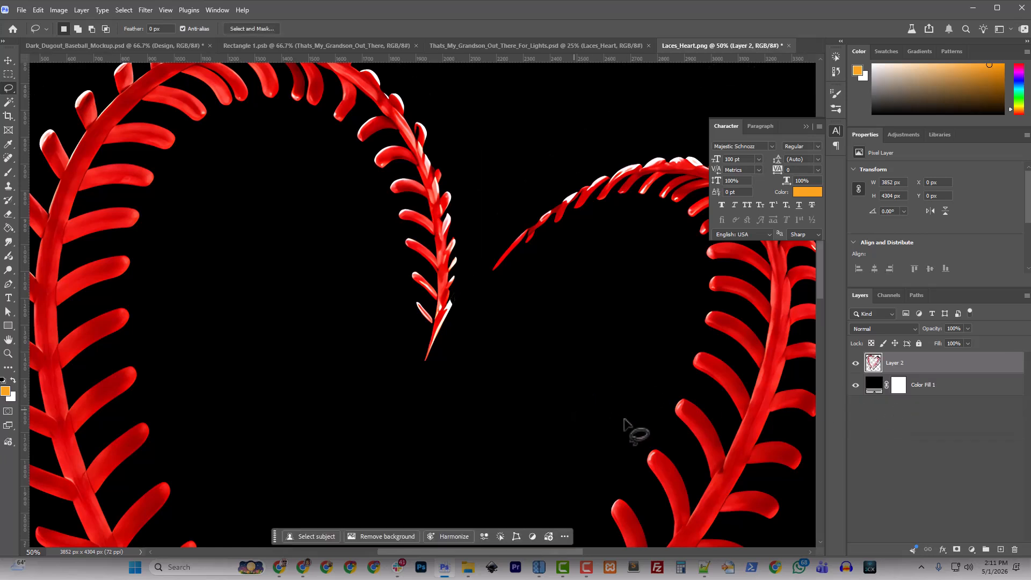
Load the merged layer's pixels as a selection and paint the remaining white outline tip at the notch black with a soft 45 px brush
key("ctrl+plus")
key("ctrl+plus")
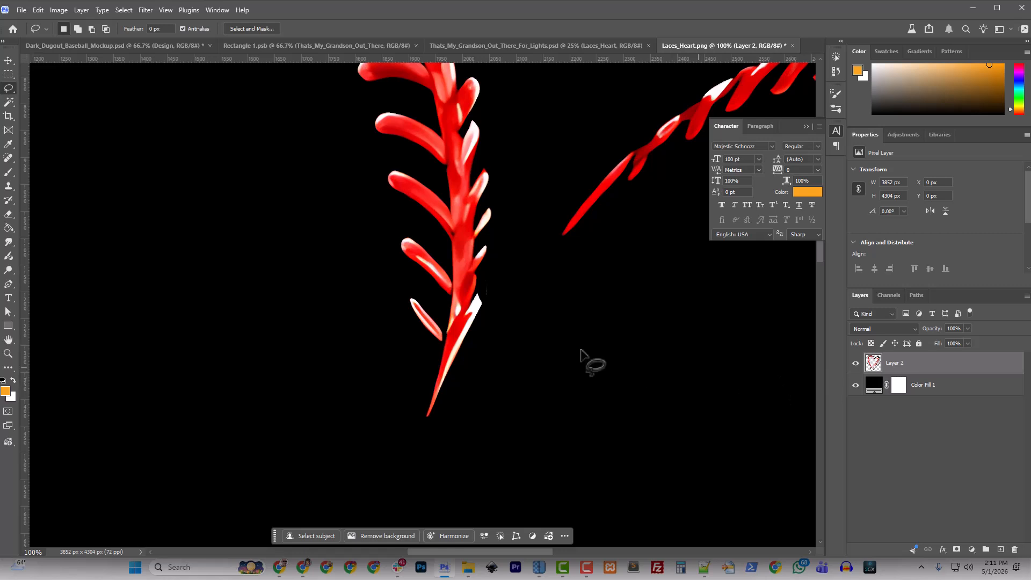
left_click(872, 365, "ctrl")
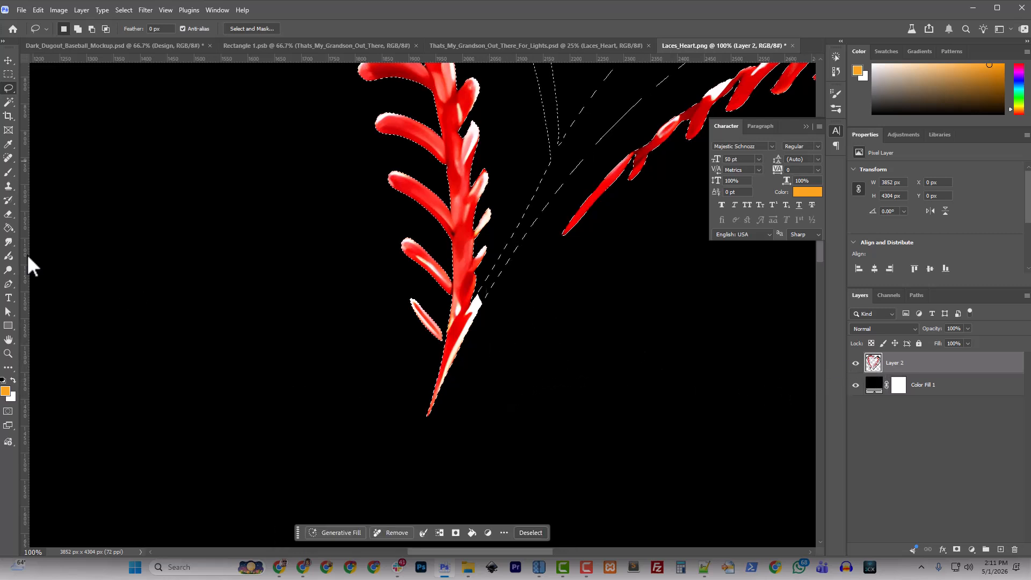
left_click(8, 172)
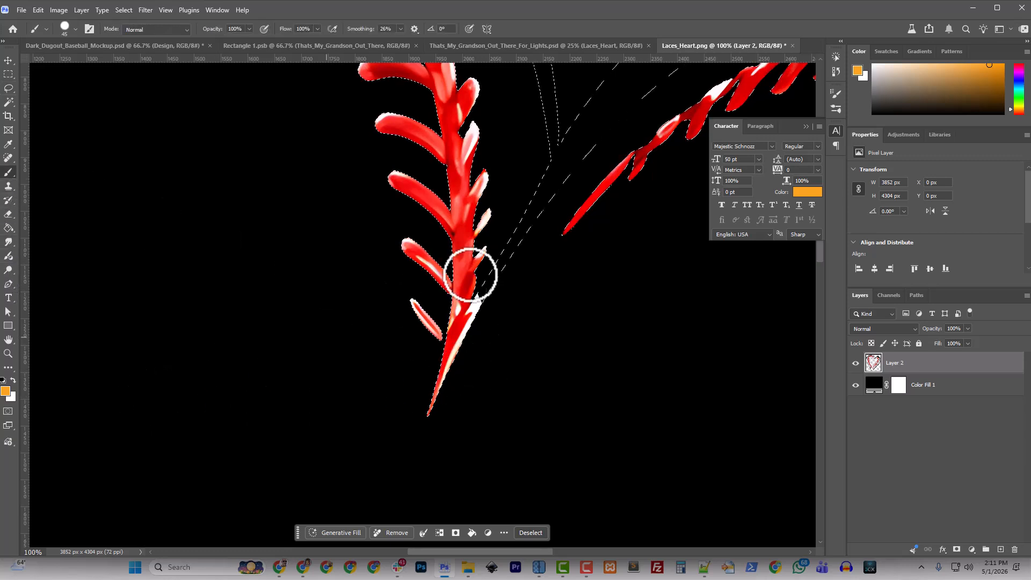
left_click(561, 173, "alt")
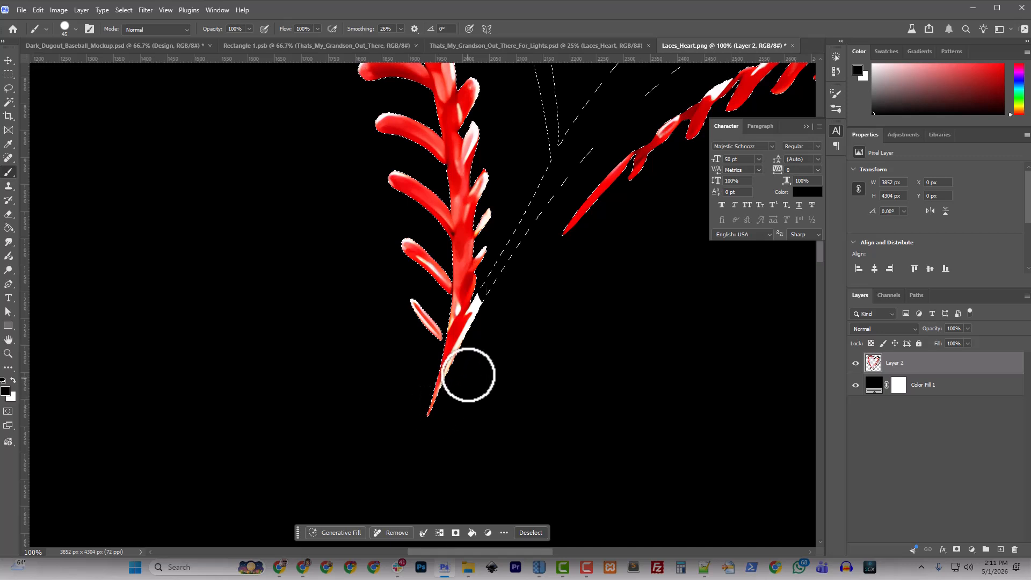
left_click(76, 28)
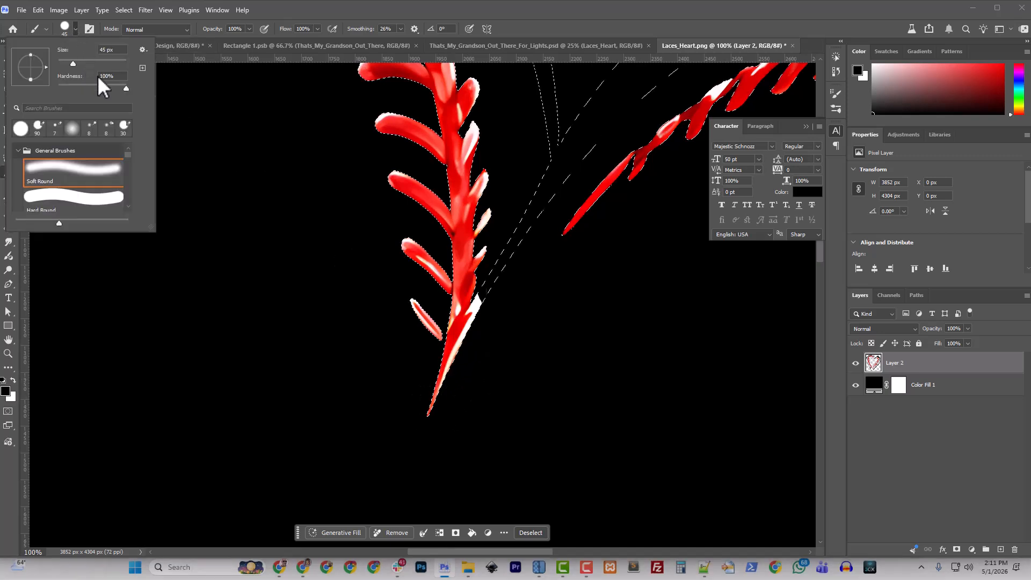
left_click(489, 292)
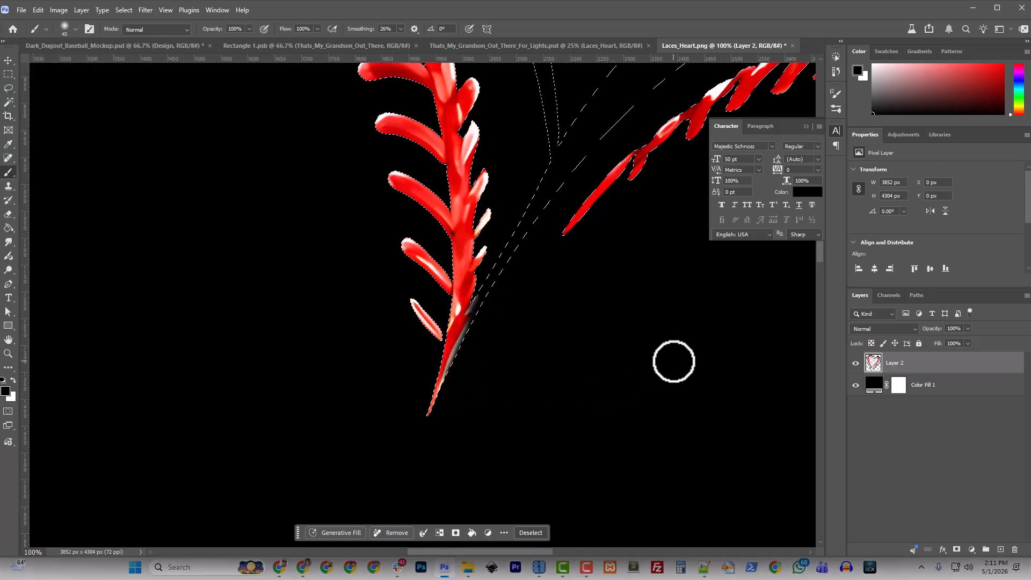
Hide Layer 2, clear the selection and delete the black Color Fill 1 layer
key("ctrl+minus")
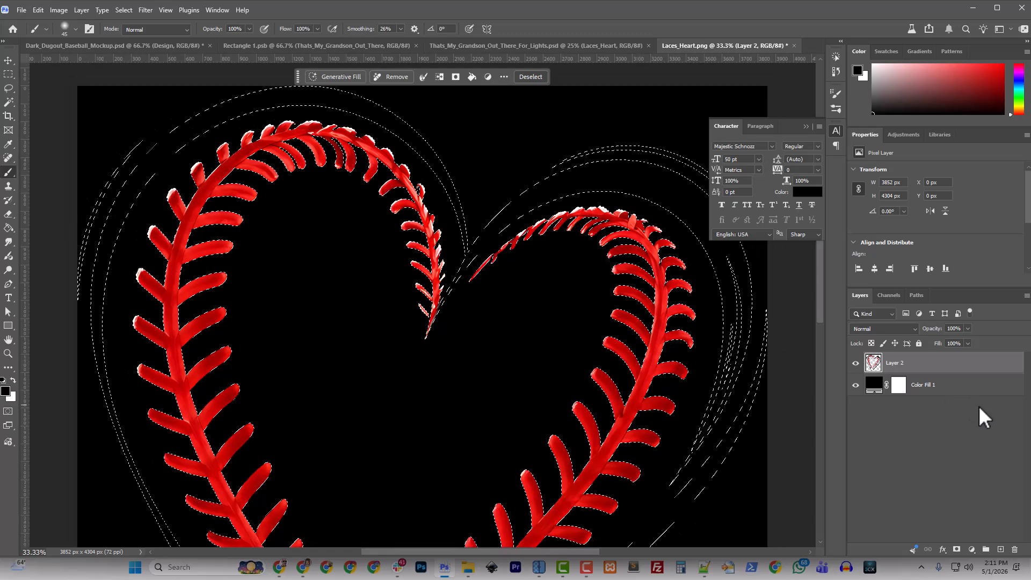
left_click(855, 363)
double_click(872, 386)
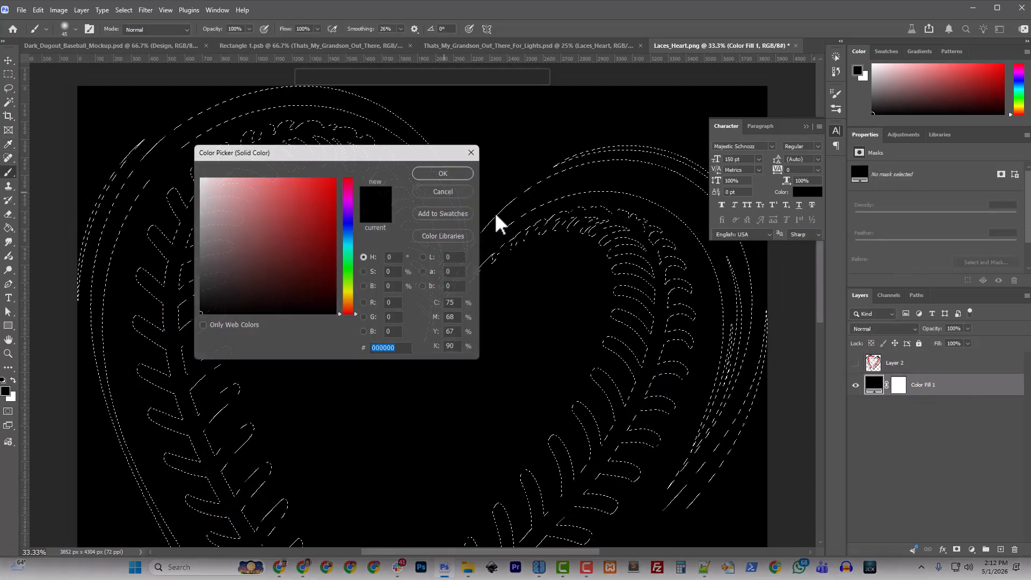
key("Return")
key("Delete")
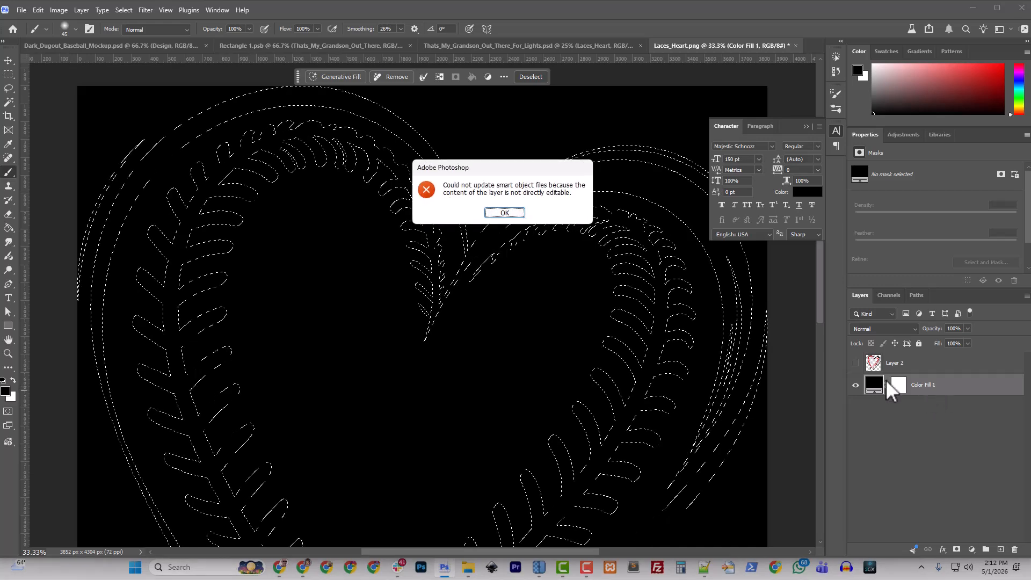
left_click(504, 212)
key("ctrl+d")
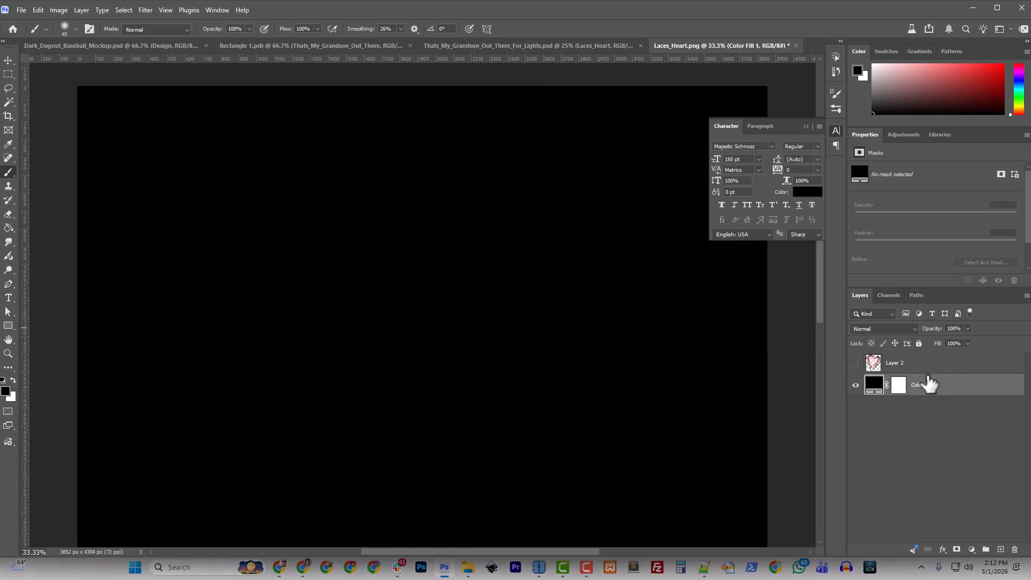
key("Delete")
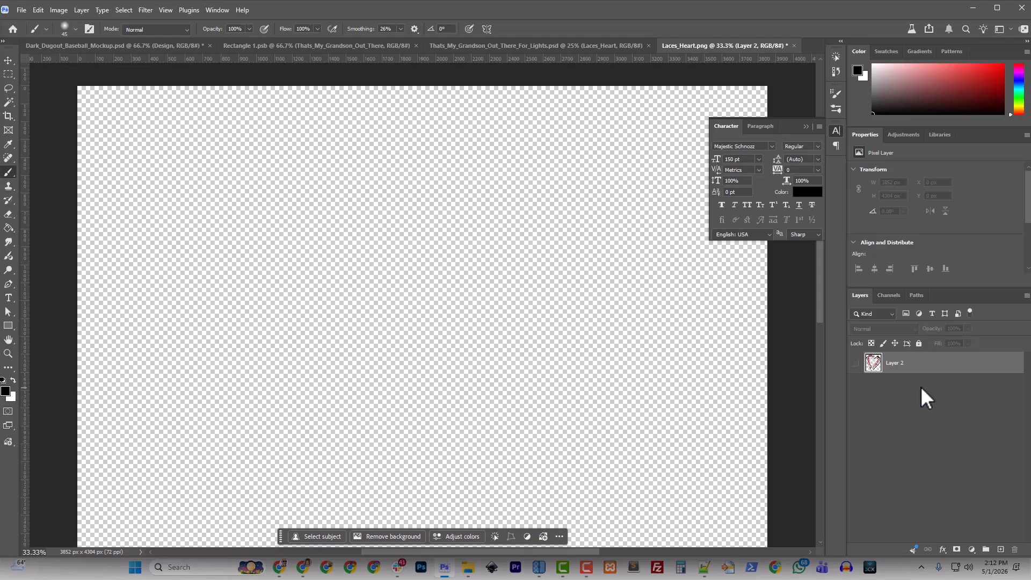
Make Layer 2 visible again and save Laces_Heart.png
left_click(856, 364)
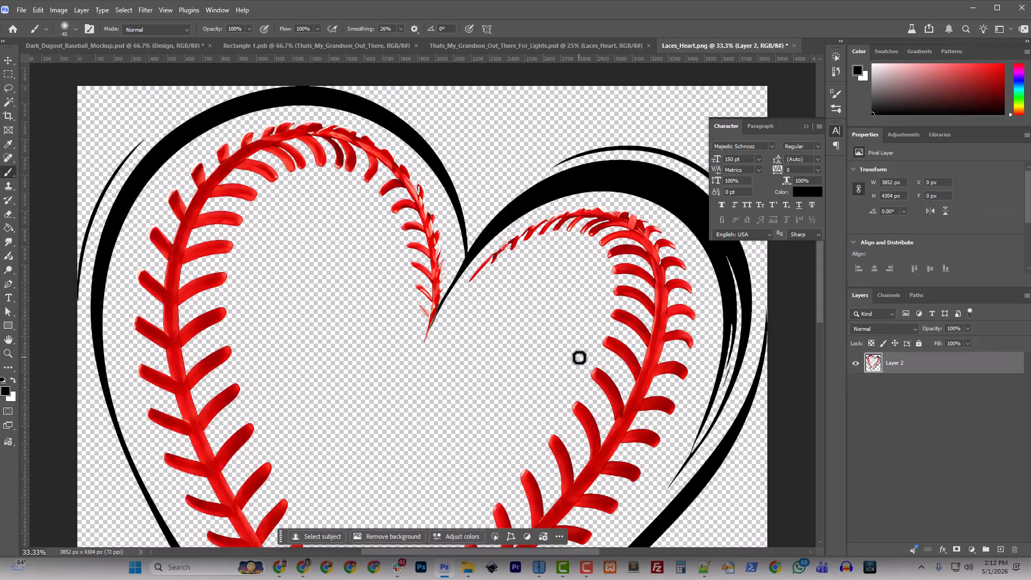
scroll(578, 357, "up", 2)
scroll(578, 355, "down", 3)
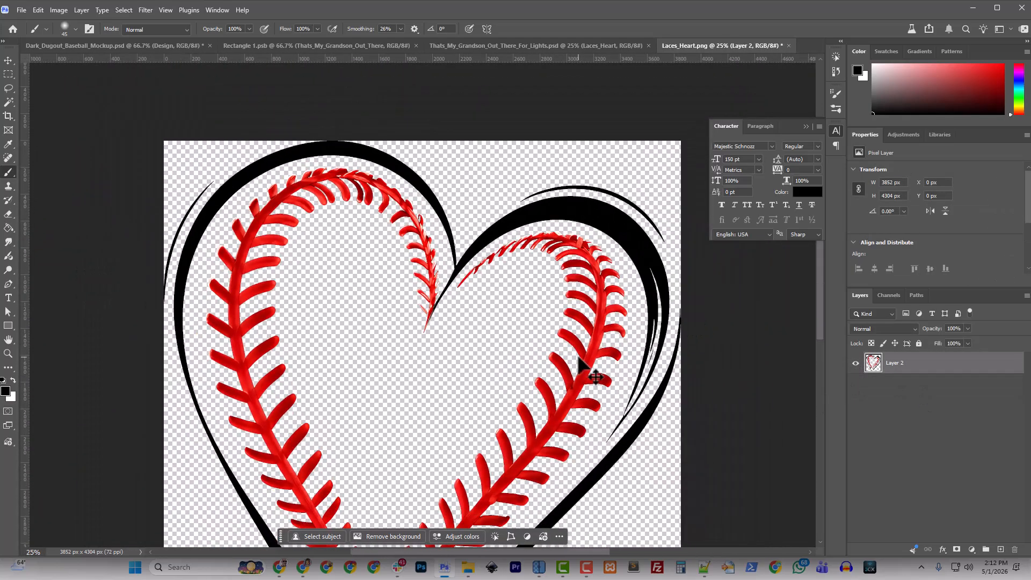
key("ctrl+s")
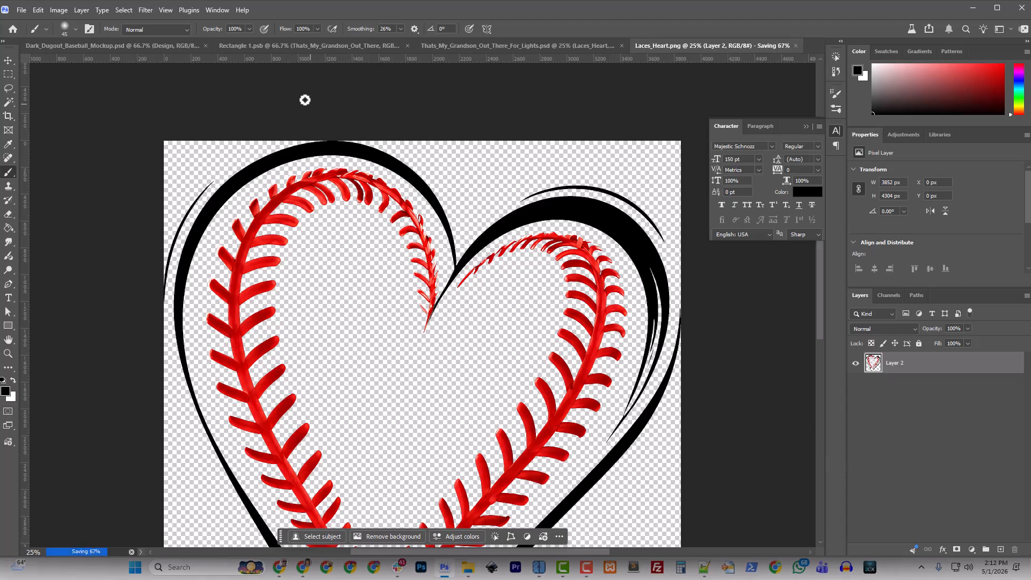
Return to Thats_My_Grandson_Out_There_For_Lights.psd and check the updated heart within the whole design
left_click(507, 47)
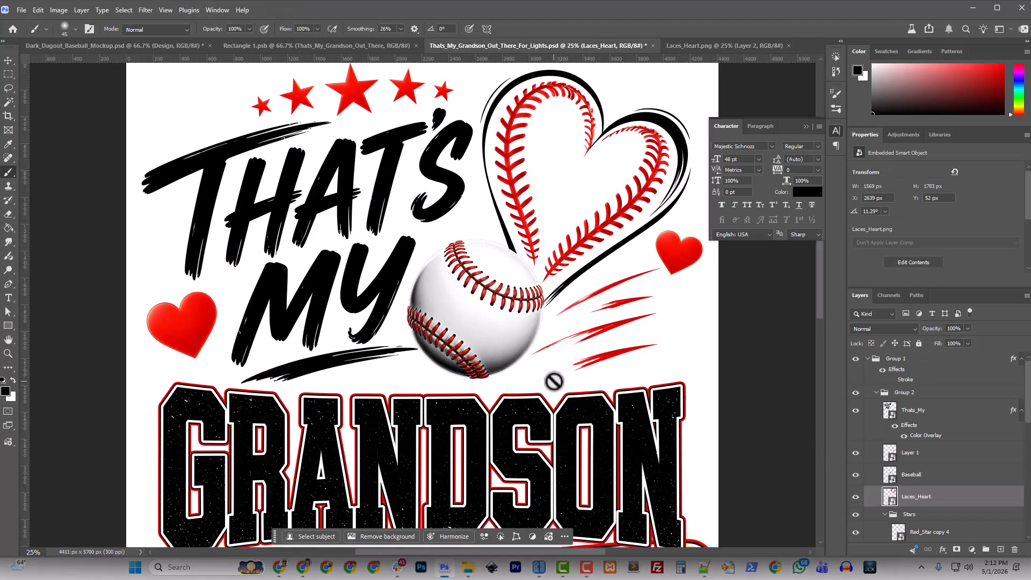
scroll(553, 381, "down", 2)
scroll(552, 363, "down", 1)
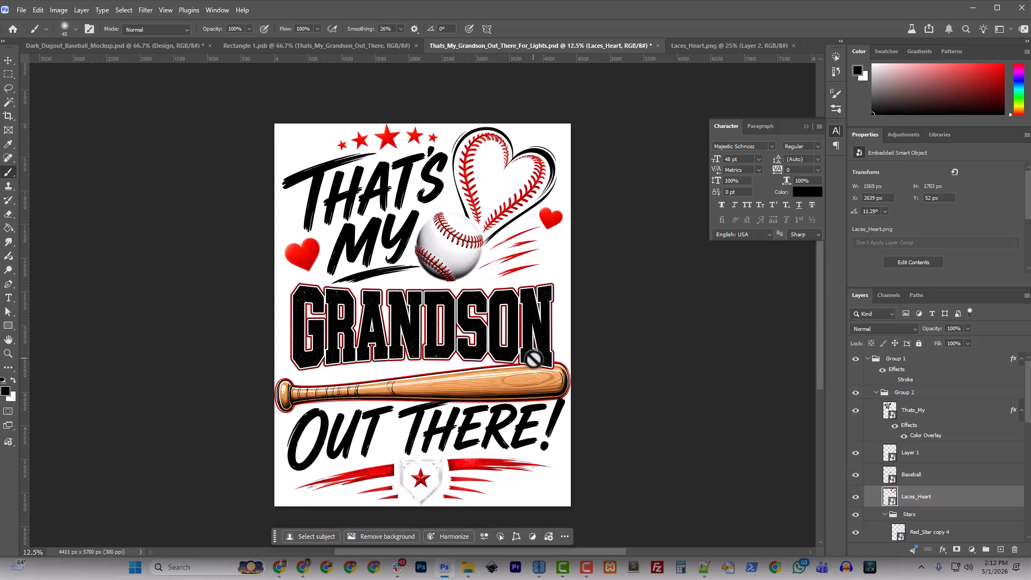
scroll(533, 359, "down", 1)
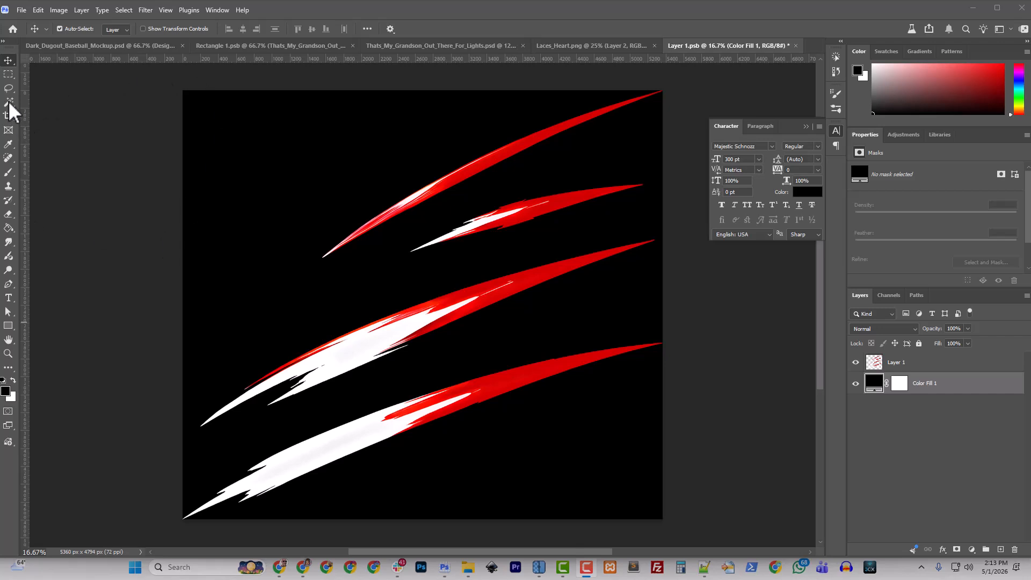
Select all white areas of the red streaks with the Magic Wand at tolerance 80 and Contiguous off
left_click(10, 103)
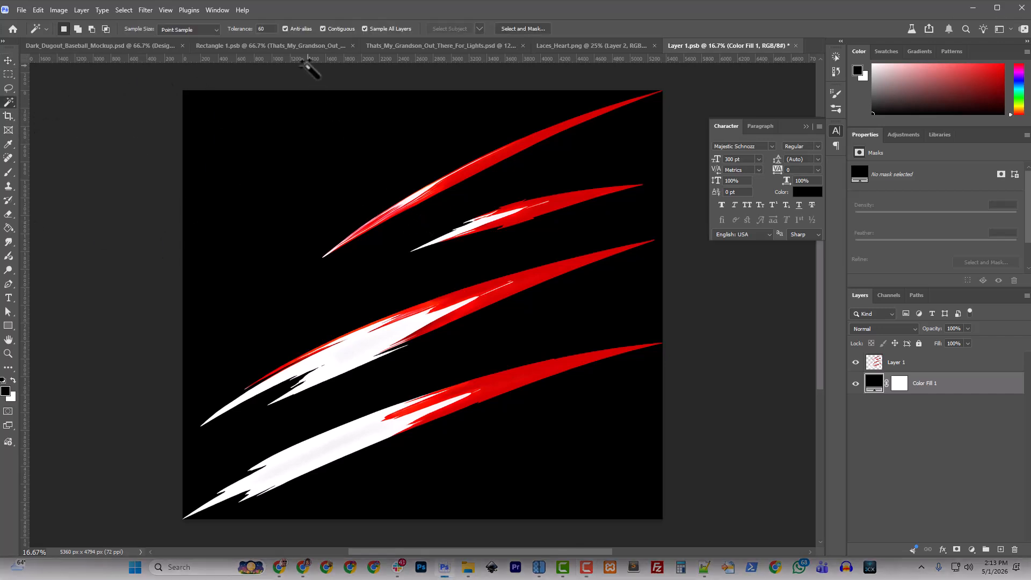
left_click(267, 30)
left_click(414, 197)
scroll(475, 291, "down", 2)
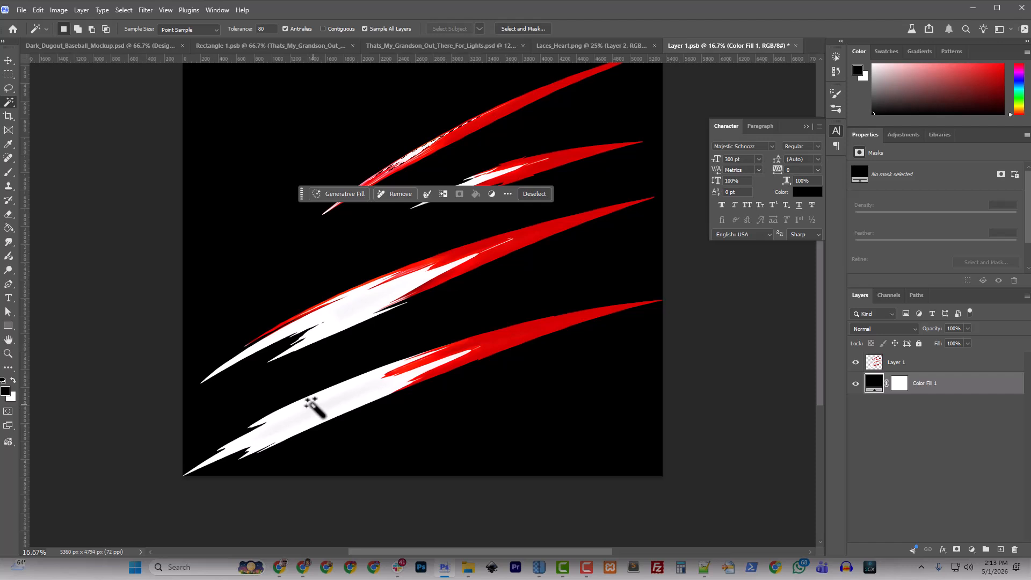
left_click(309, 400)
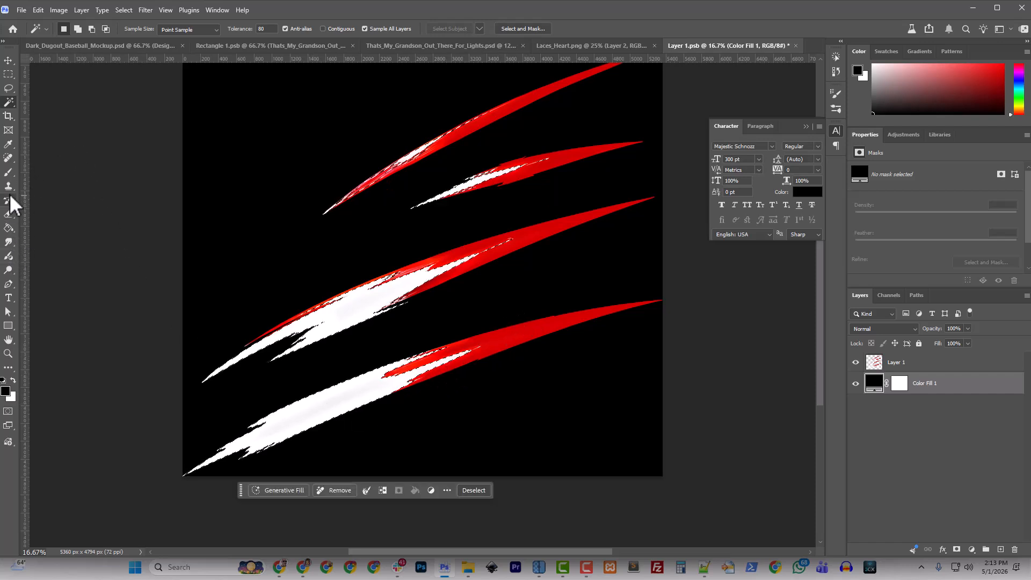
Paint the selected white areas of the streaks black on Layer 1 with a 1000 px soft brush
left_click(8, 172)
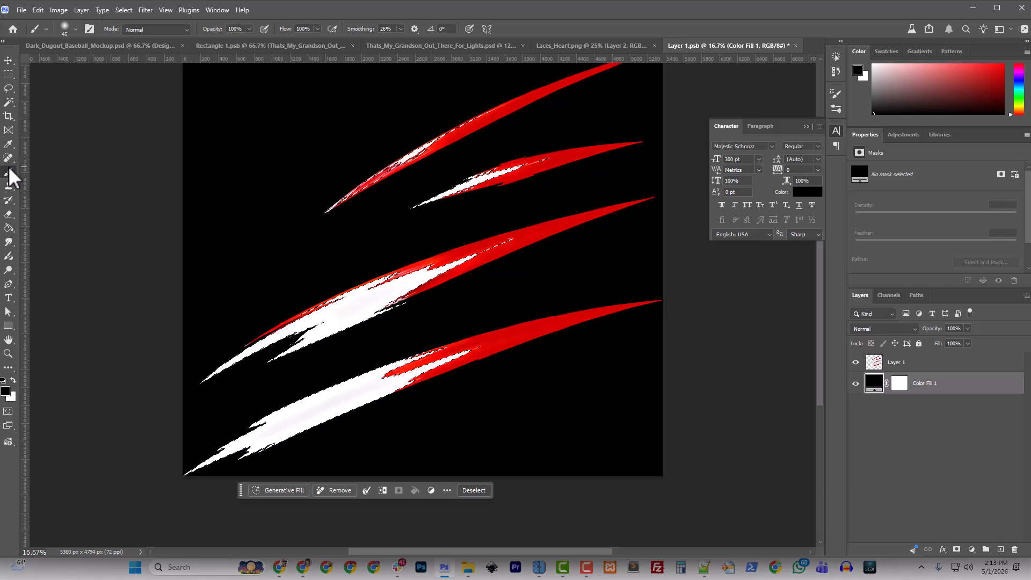
left_click(901, 366)
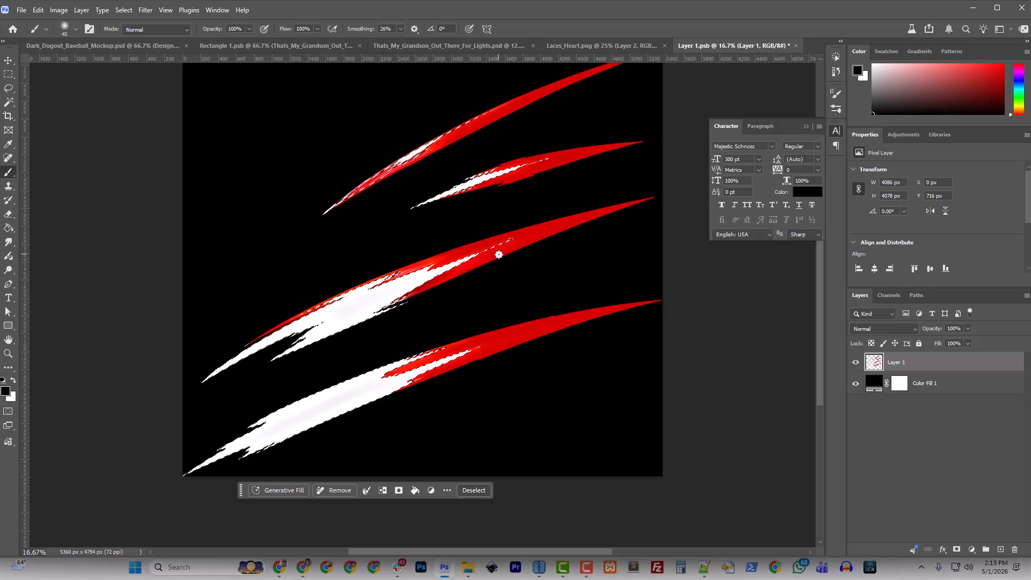
key("bracketright")
key("bracketright")
key("bracketright")
key("bracketright")
key("bracketright")
key("bracketright")
key("bracketright")
key("bracketright")
key("bracketright")
key("bracketright")
key("bracketright")
key("bracketright")
key("bracketright")
key("bracketright")
key("bracketright")
key("bracketright")
key("bracketright")
key("bracketright")
key("bracketright")
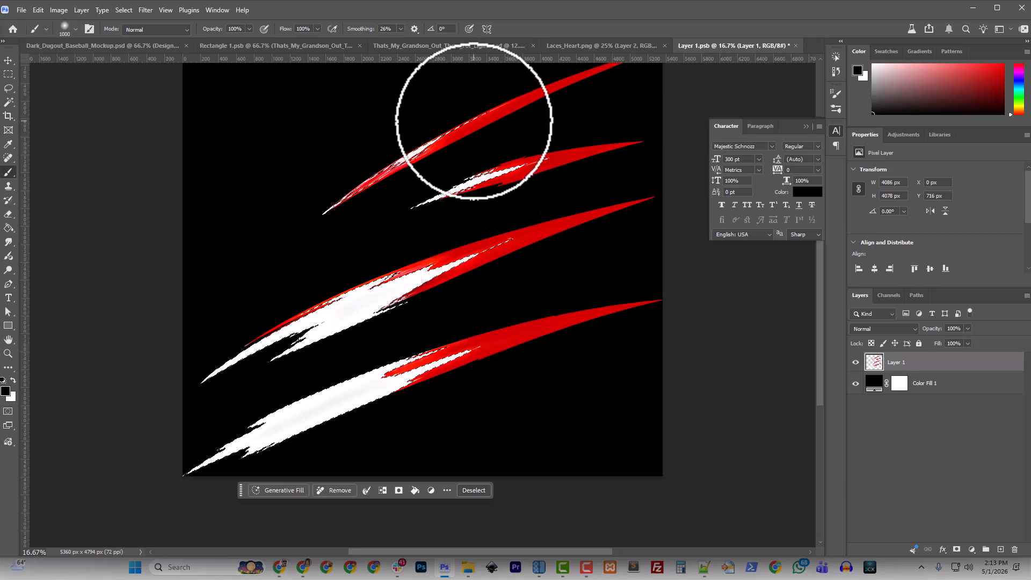
mouse_move(262, 256)
left_mouse_down()
mouse_move(610, 143)
mouse_move(325, 247)
mouse_move(241, 331)
mouse_move(557, 232)
mouse_move(230, 339)
mouse_move(92, 413)
left_mouse_up()
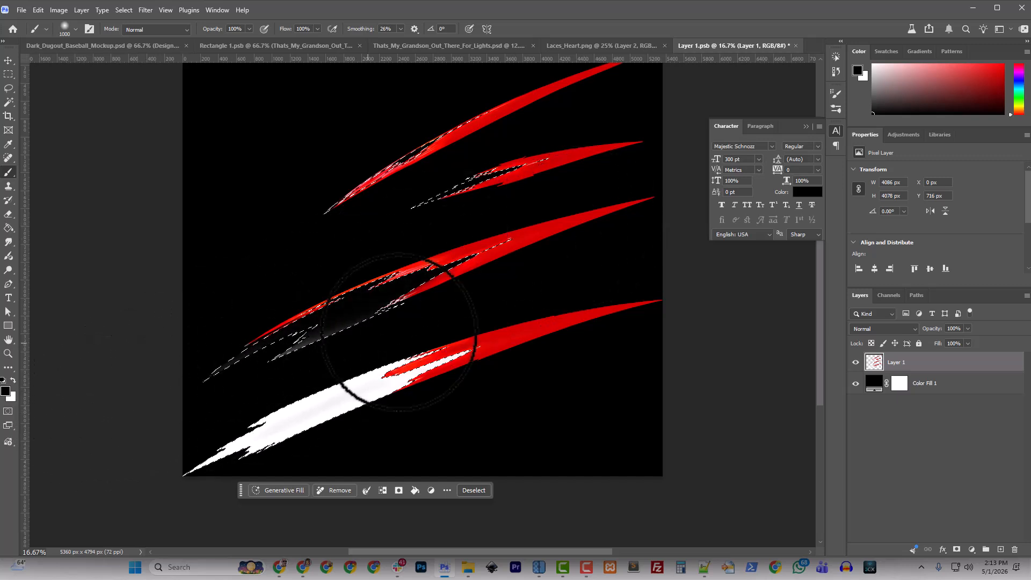
mouse_move(351, 406)
left_mouse_down()
mouse_move(357, 421)
mouse_move(107, 504)
left_mouse_up()
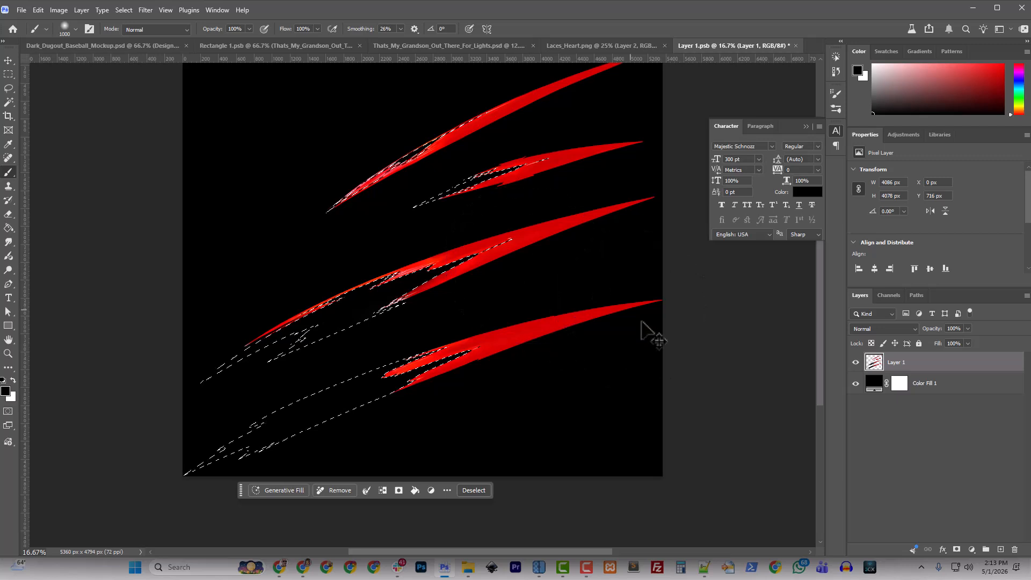
Deselect the recoloured streak areas, delete the Color Fill 1 layer and save Layer 1.psb
key("ctrl+d")
key("ctrl+minus")
key("ctrl+minus")
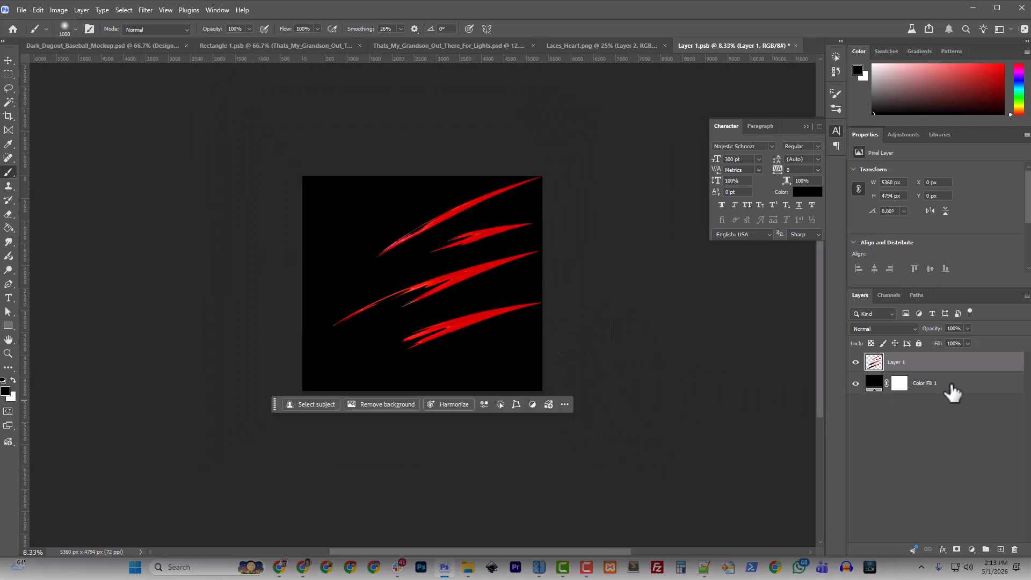
left_click(950, 386)
key("Delete")
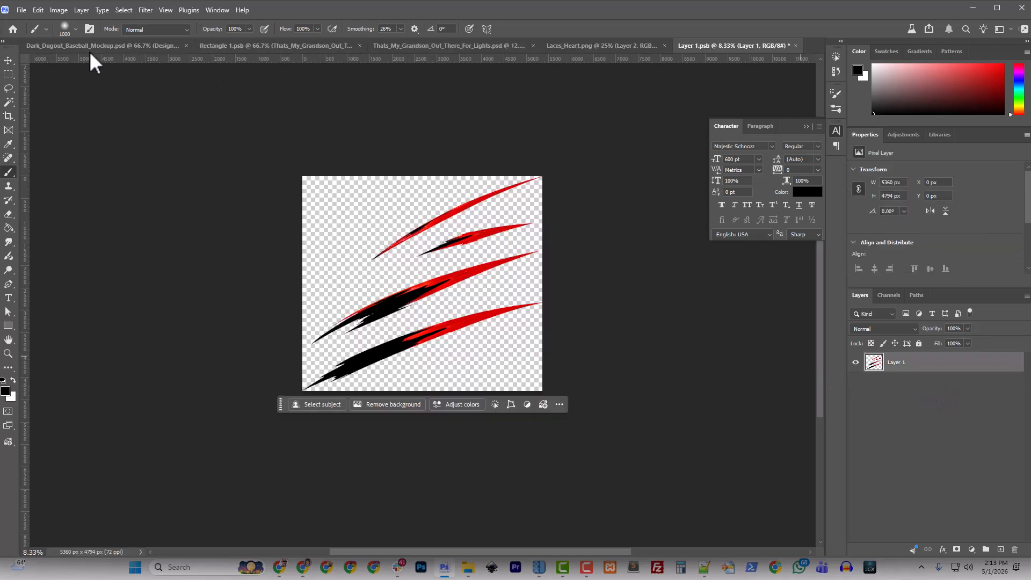
key("ctrl+s")
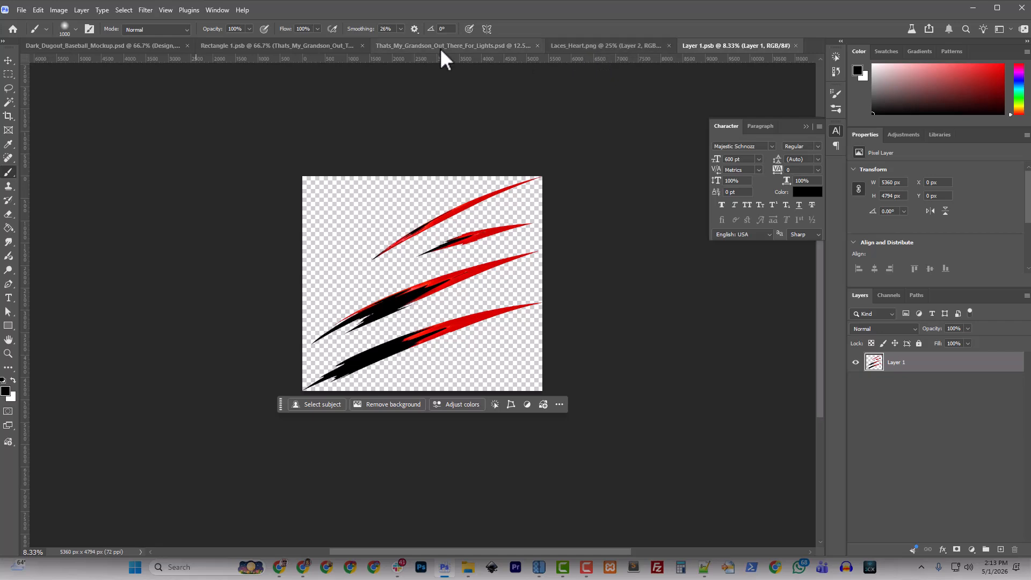
Return to Thats_My_Grandson_Out_There_For_Lights.psd and examine the recoloured streaks and the home plate emblem below the lettering
left_click(115, 46)
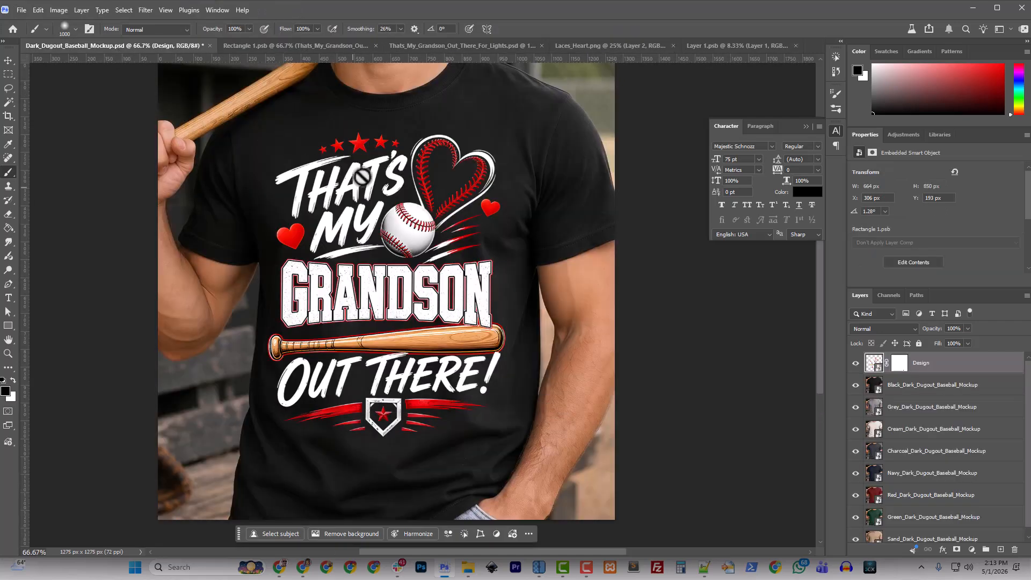
left_click(434, 46)
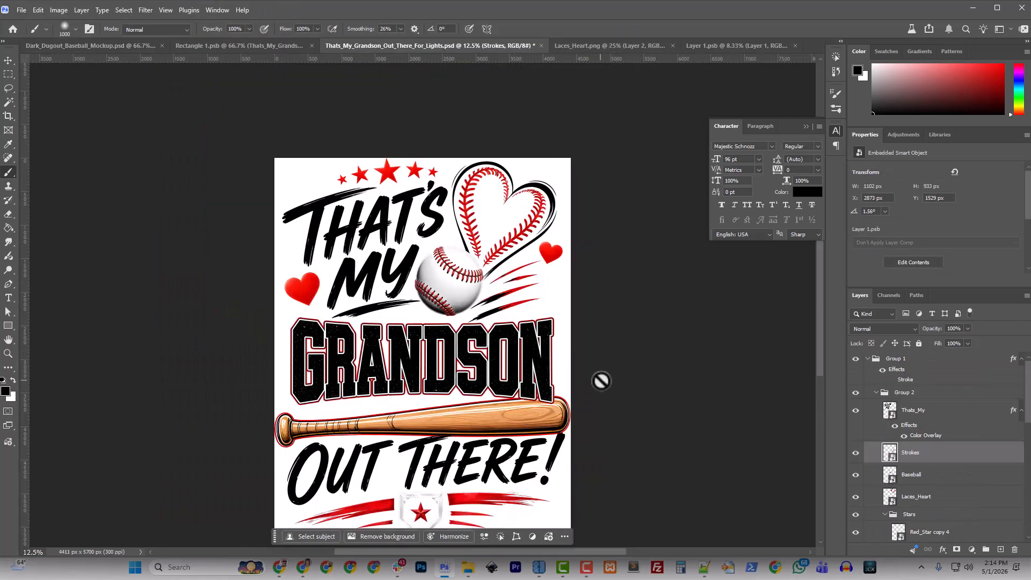
scroll(600, 380, "down", 5)
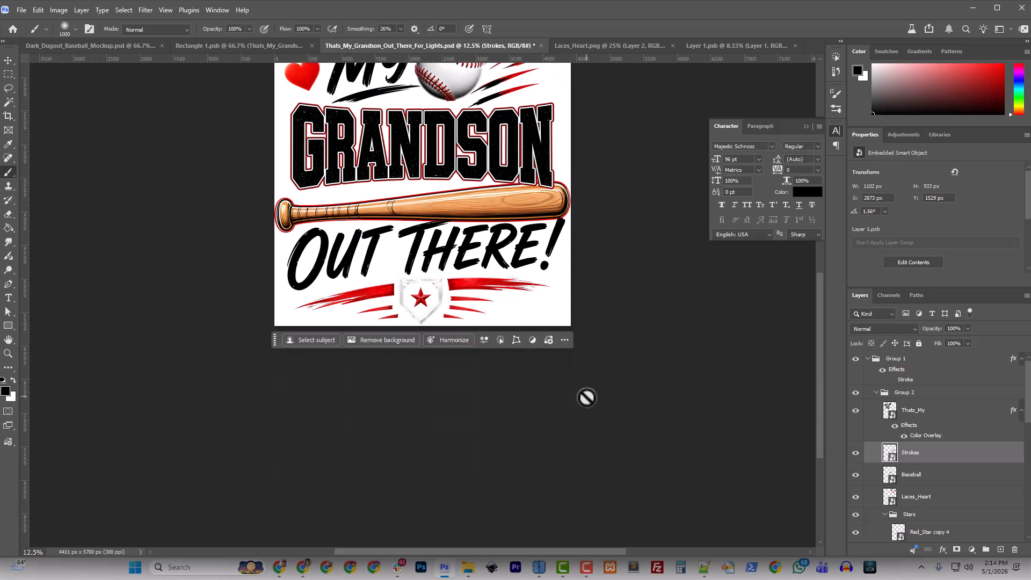
key("ctrl+plus")
key("ctrl+plus")
key("ctrl+plus")
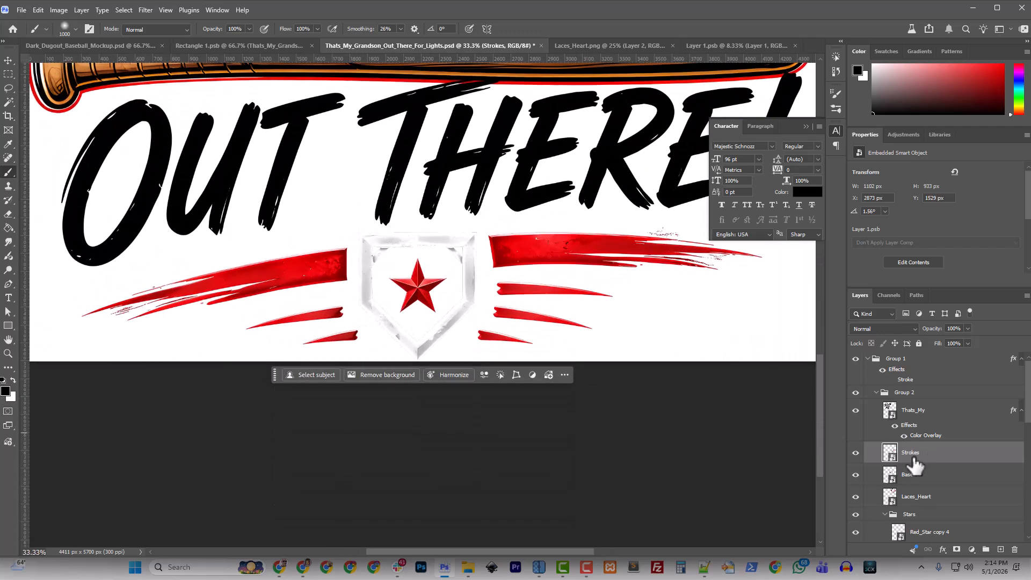
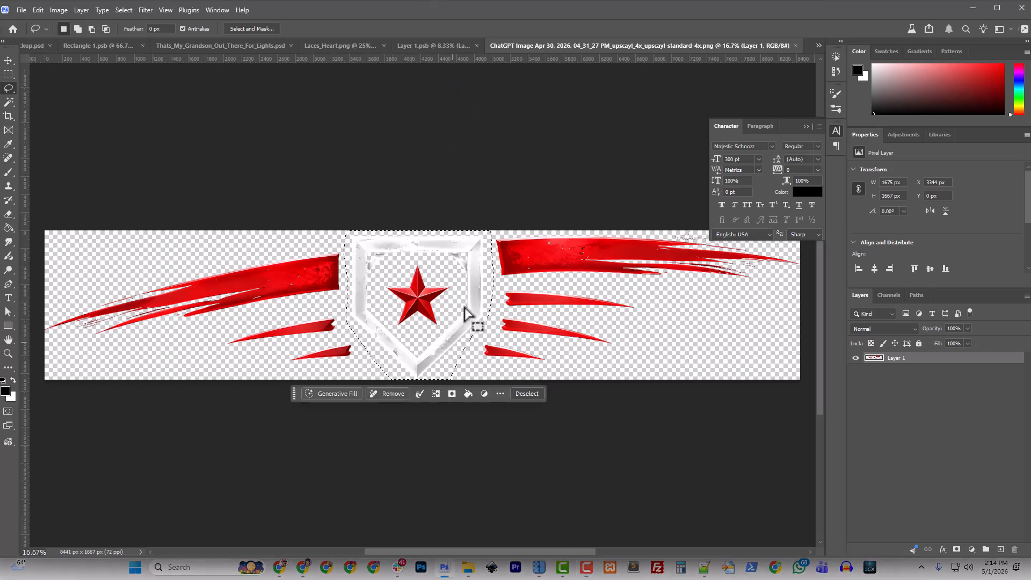
Exclude the red star from the lasso selection and move the white home plate outline onto its own layer
mouse_move(448, 305)
left_mouse_down()
mouse_move(436, 332)
mouse_move(395, 329)
mouse_move(385, 268)
mouse_move(420, 260)
mouse_move(467, 295)
mouse_move(479, 327)
left_mouse_up()
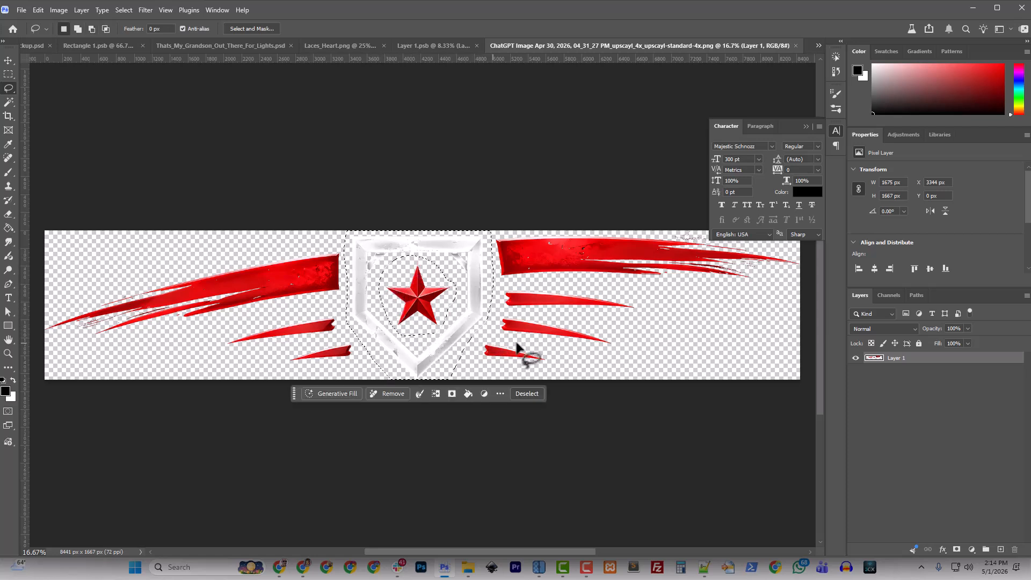
key("Delete")
key("ctrl+d")
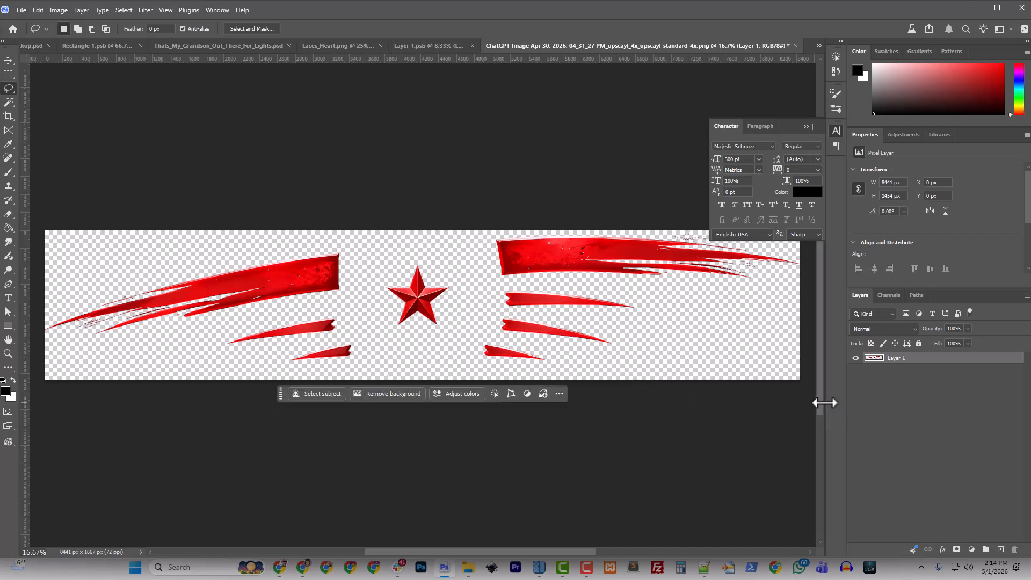
key("ctrl+v")
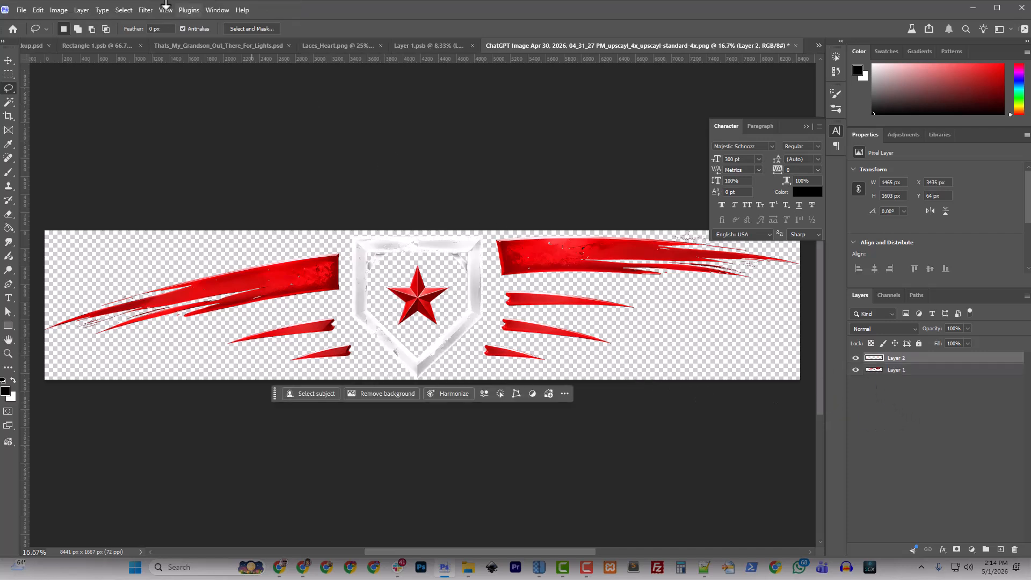
Invert the colours of the home plate outline on Layer 2, merge it with Layer 1 and save the emblem file
left_click(57, 12)
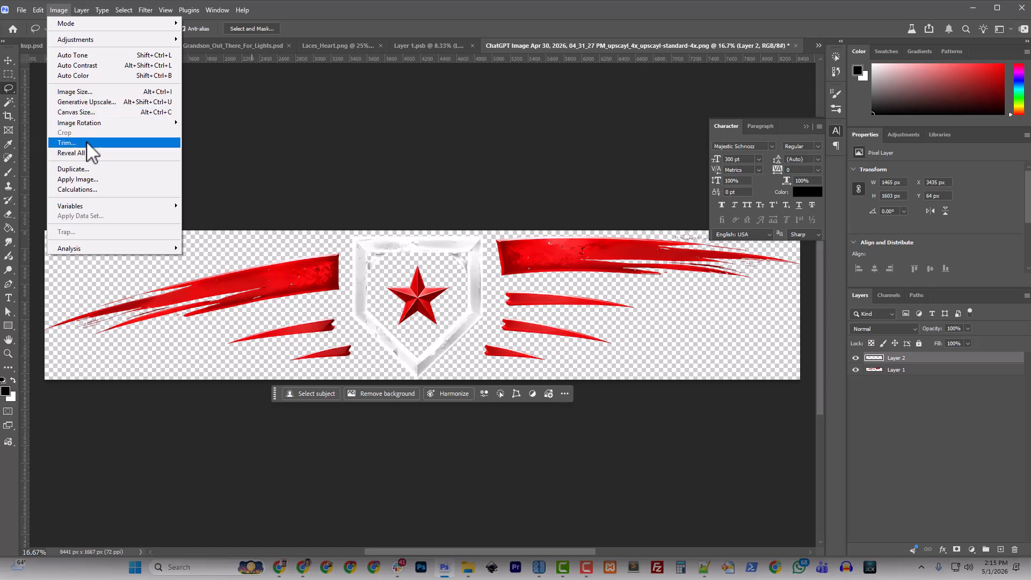
mouse_move(88, 41)
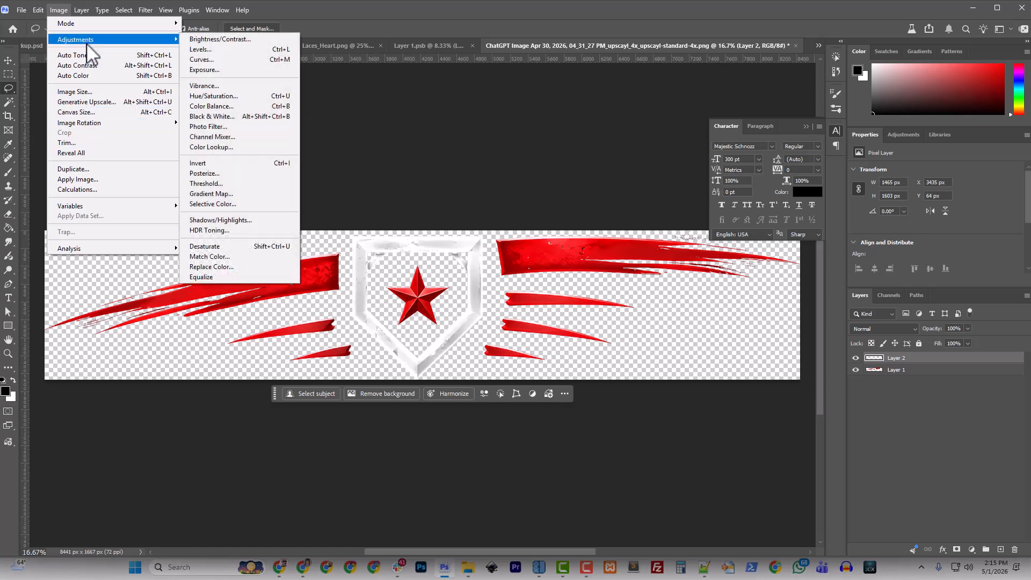
left_click(215, 164)
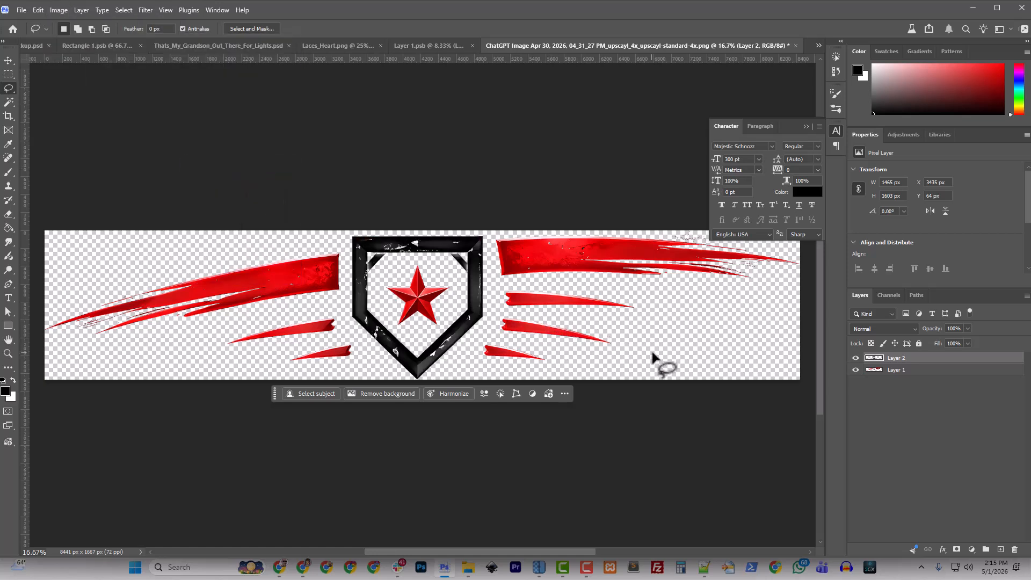
left_click(899, 371, "shift")
key("ctrl+e")
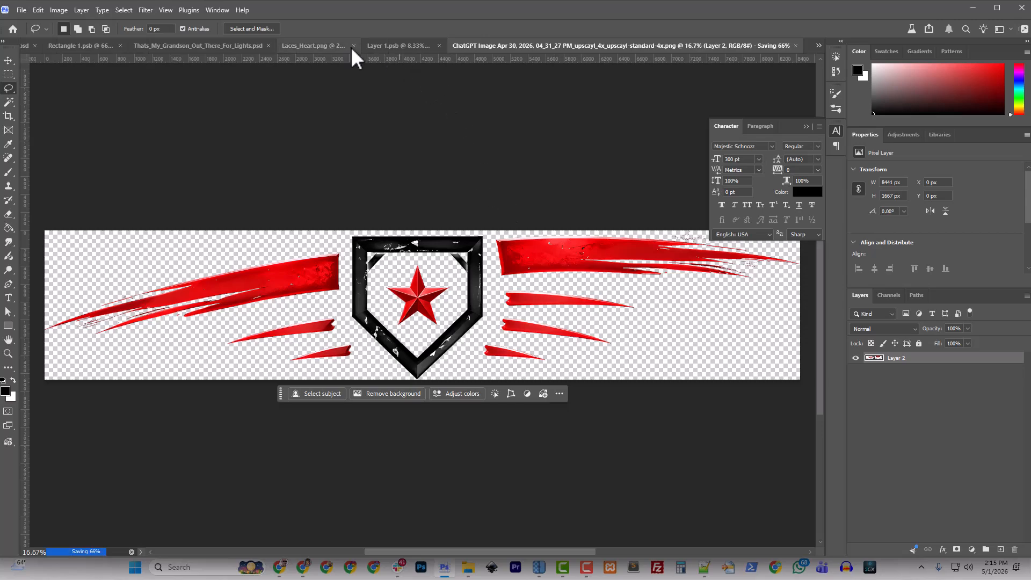
Return to Thats_My_Grandson_Out_There_For_Lights.psd and check the updated emblem within the whole design
left_click(217, 45)
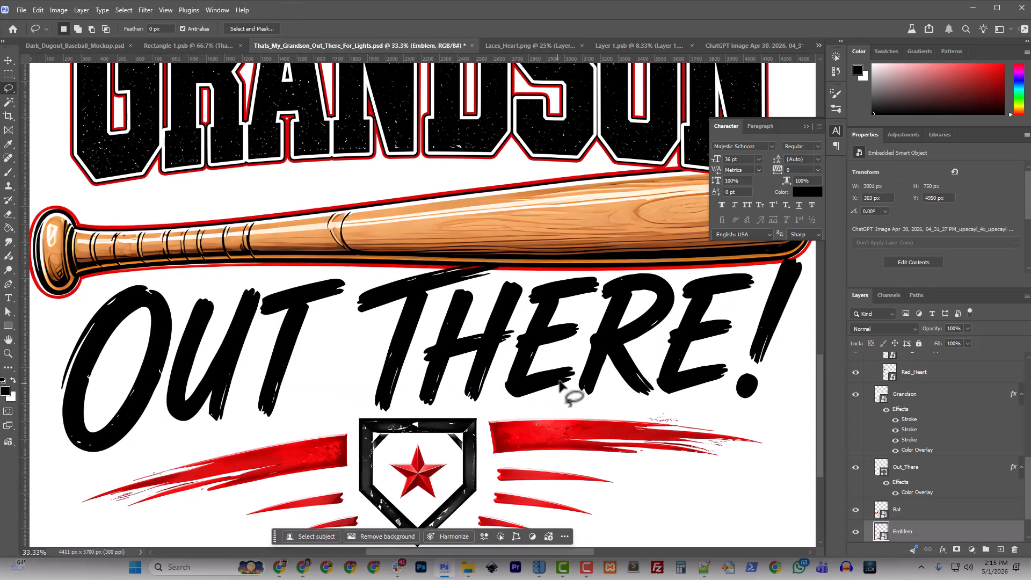
key("ctrl+minus")
key("ctrl+minus")
key("ctrl+minus")
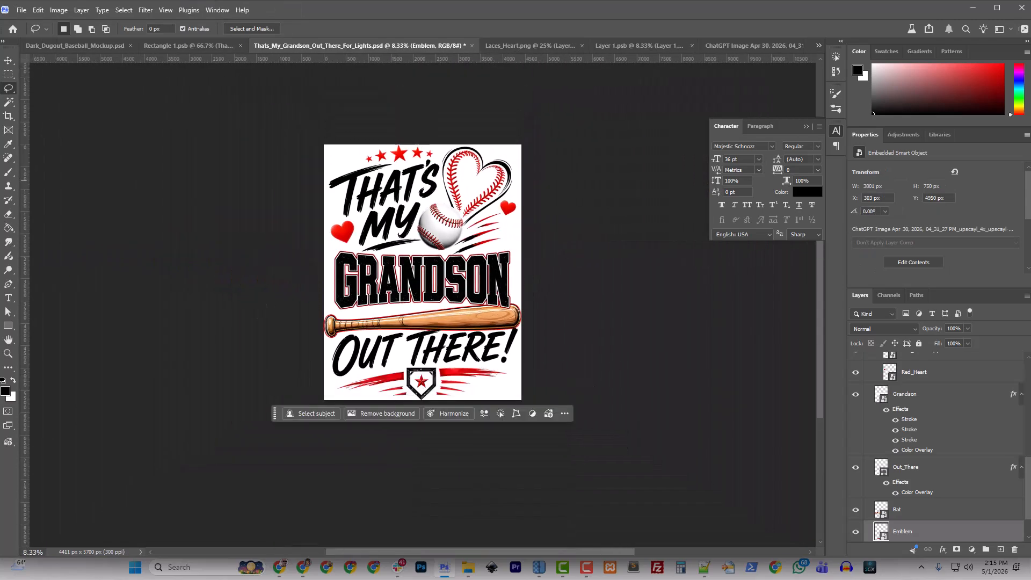
key("F10")
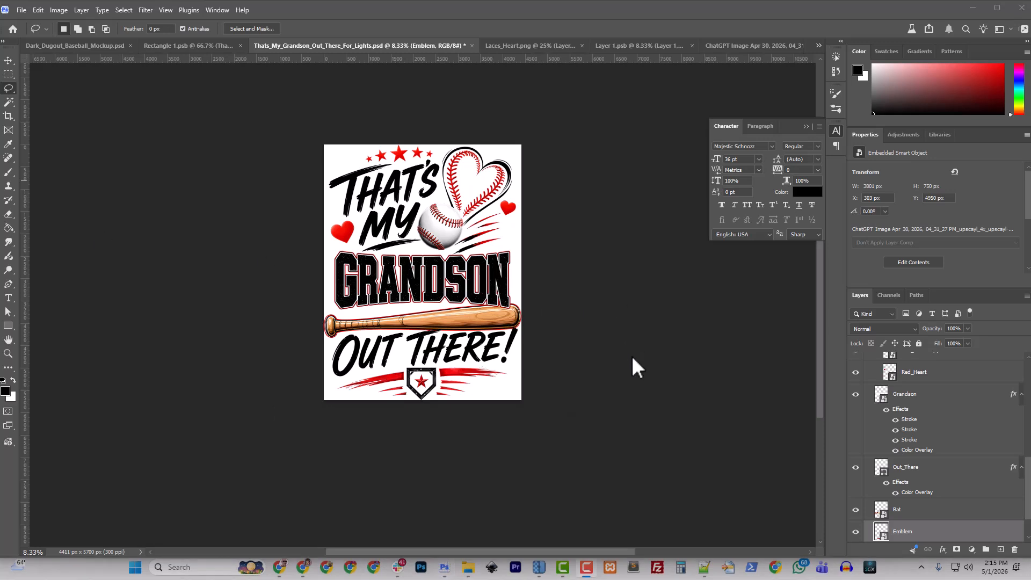
Hide the white Color Fill 1 layer so the design has a transparent background, and save the PSD
scroll(892, 526, "down", 1)
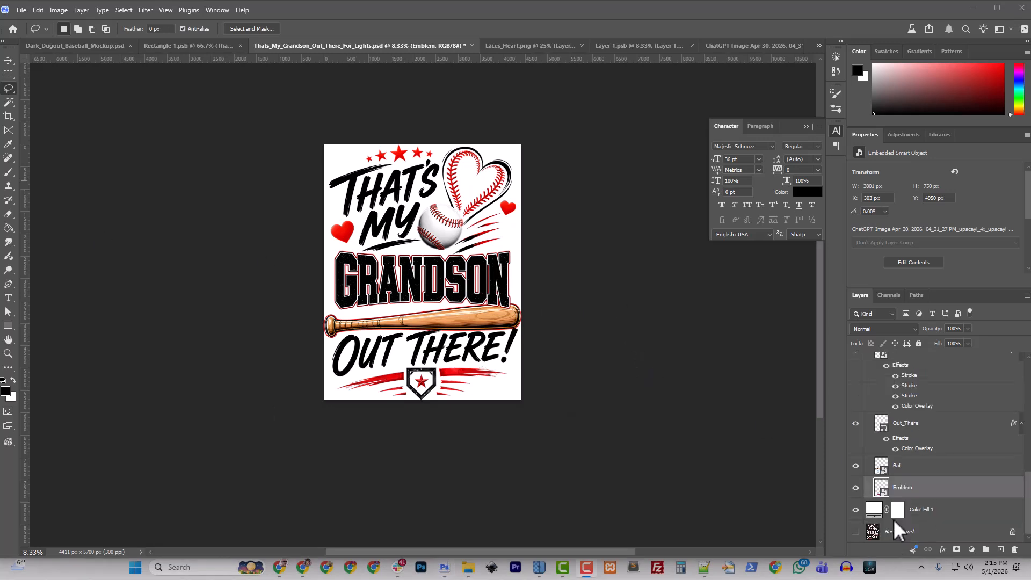
left_click(855, 511)
left_click(855, 511)
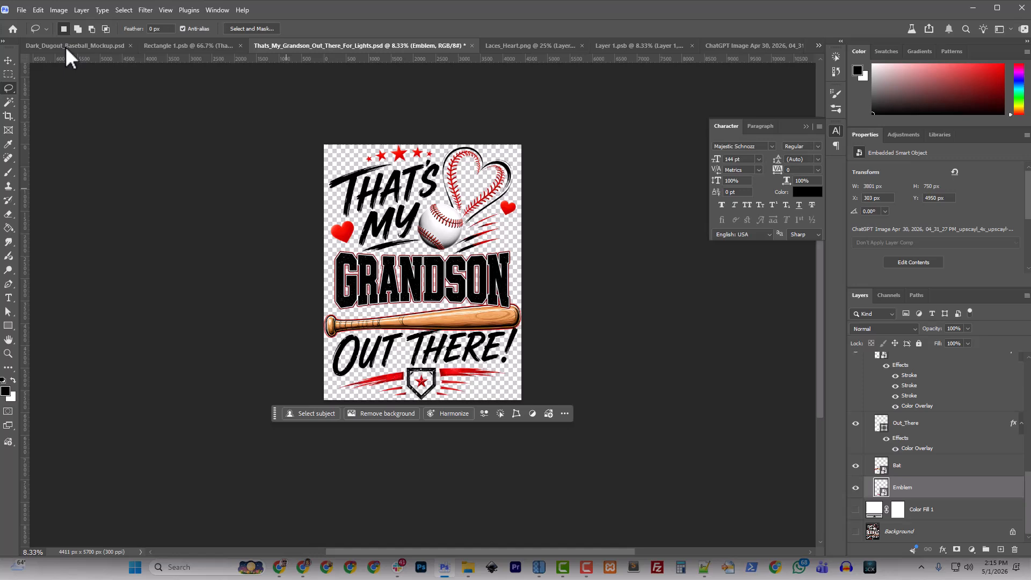
left_click(21, 10)
left_click(34, 130)
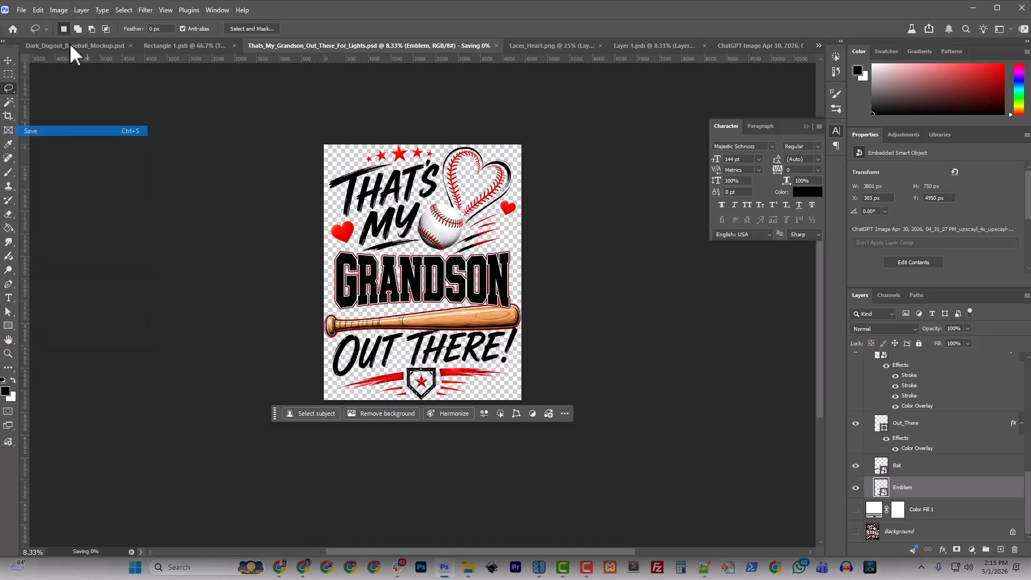
Check the design's dimensions and resolution in Image Size without changing them
left_click(59, 10)
left_click(82, 92)
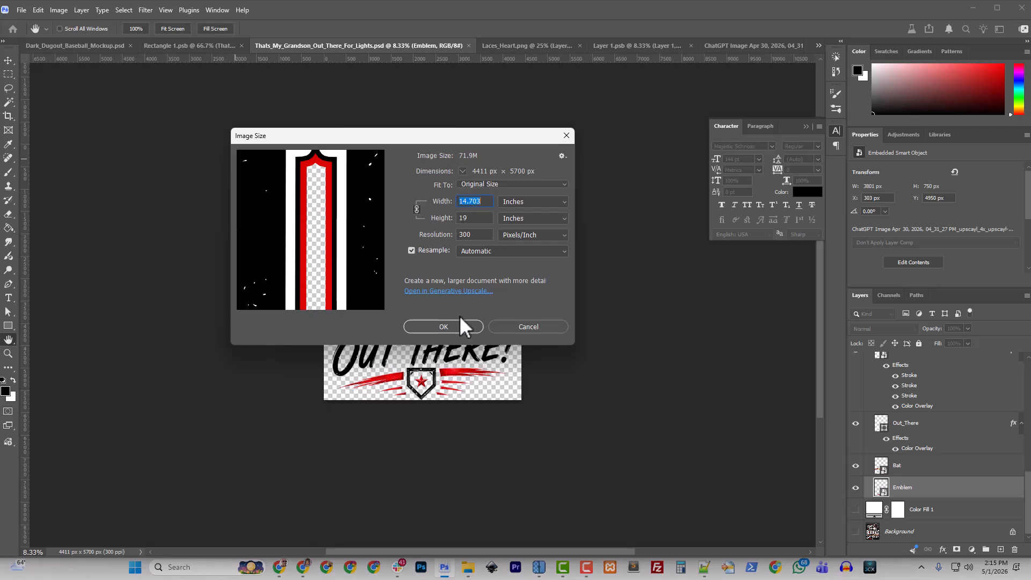
left_click(528, 327)
left_click(905, 475)
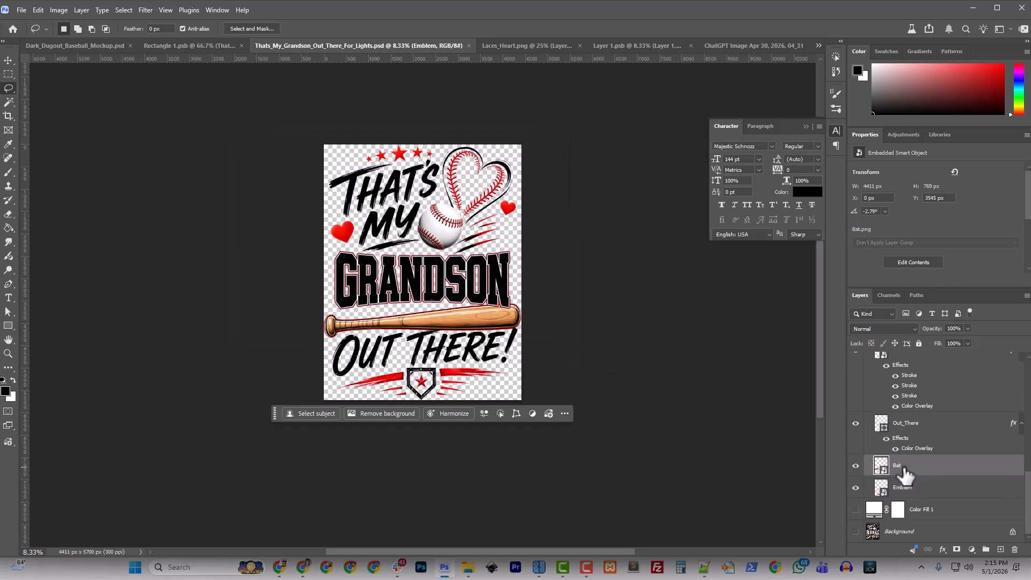
right_click(906, 474)
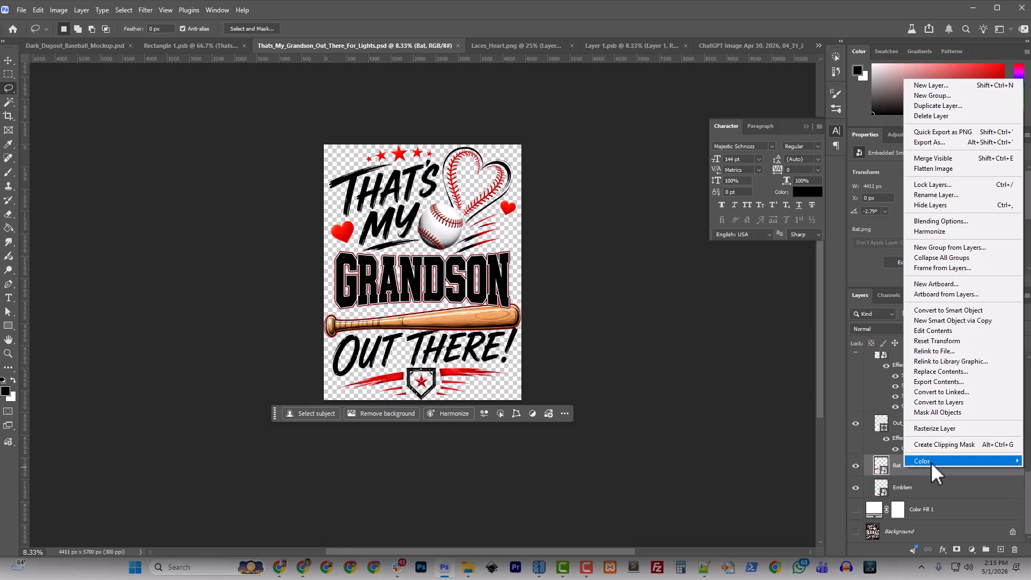
left_click(909, 488)
left_click(908, 488)
Collapse Group 1, convert it to a single smart object and rasterize it
scroll(908, 488, "up", 5)
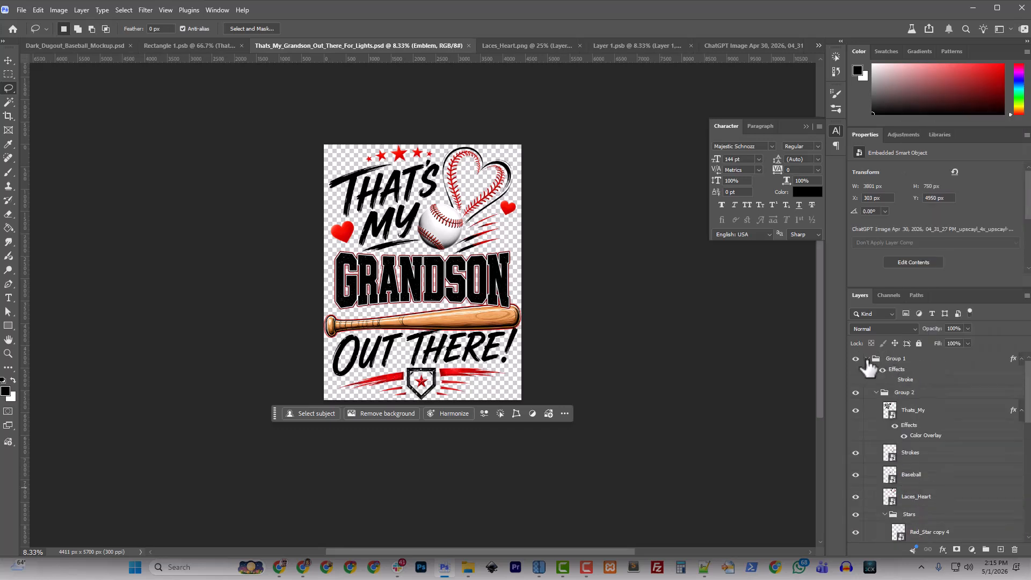
left_click(867, 359)
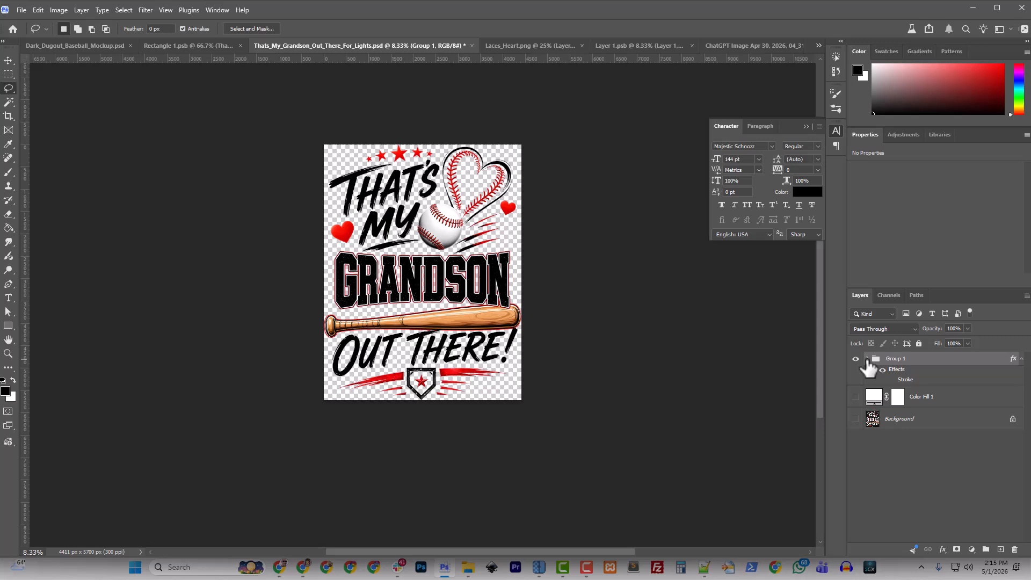
right_click(894, 359)
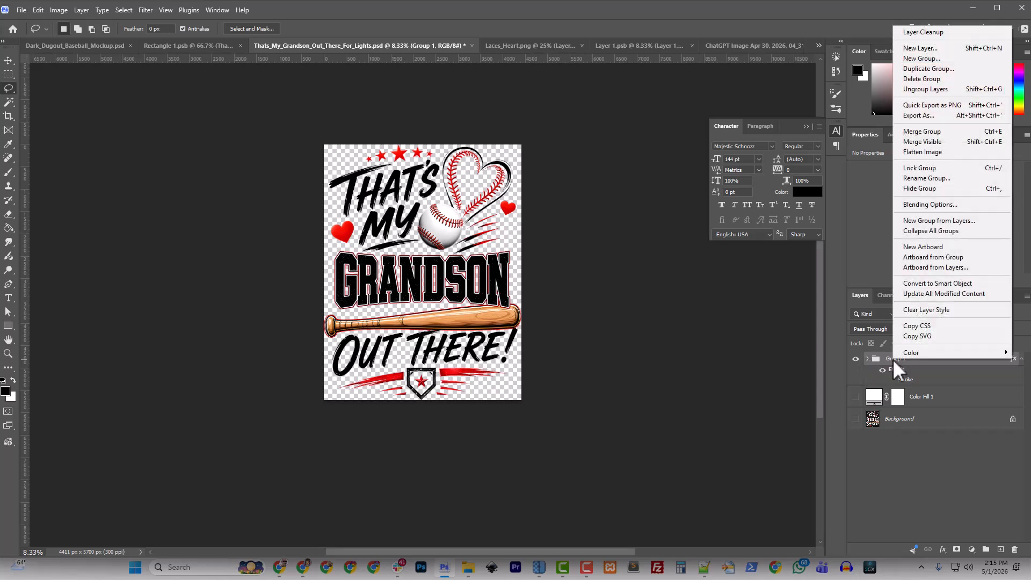
left_click(926, 286)
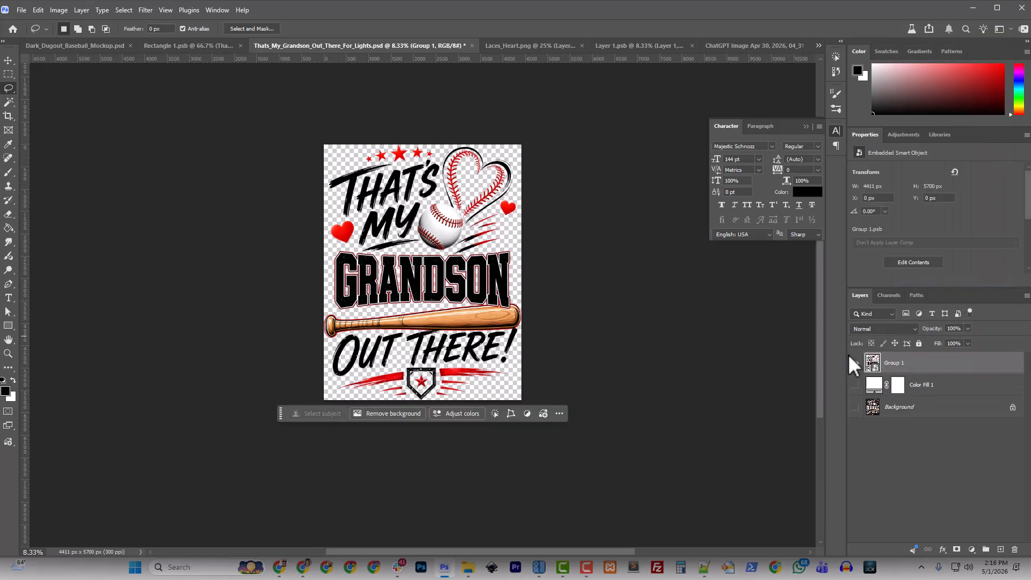
right_click(891, 362)
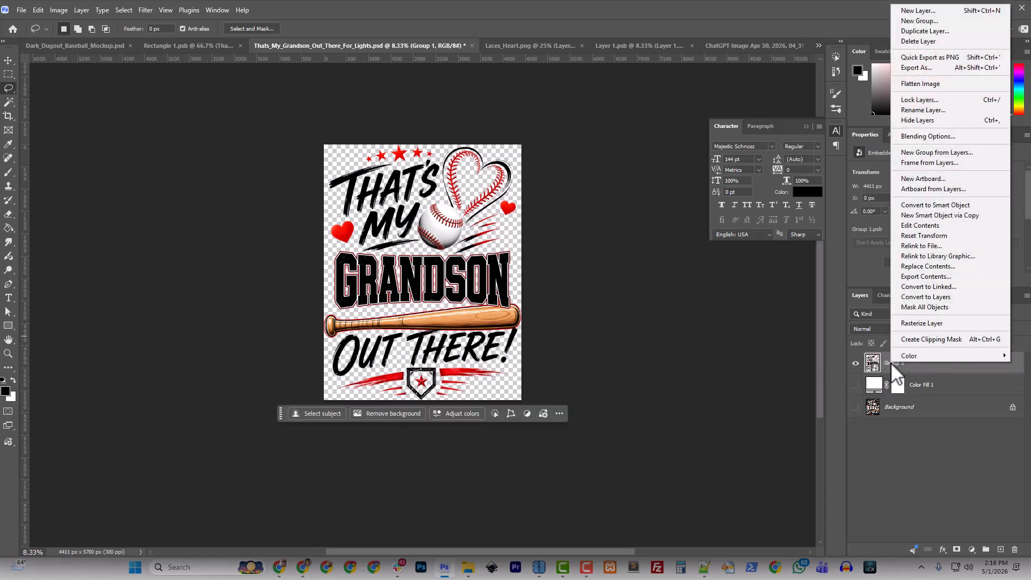
left_click(925, 324)
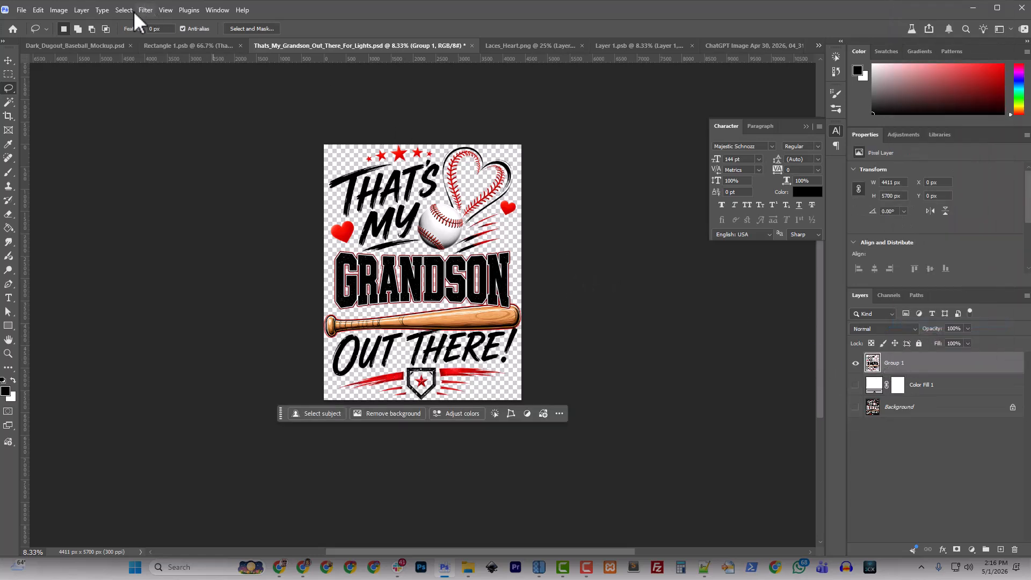
Add a layer mask to Group 1 from its transparency
left_click(81, 10)
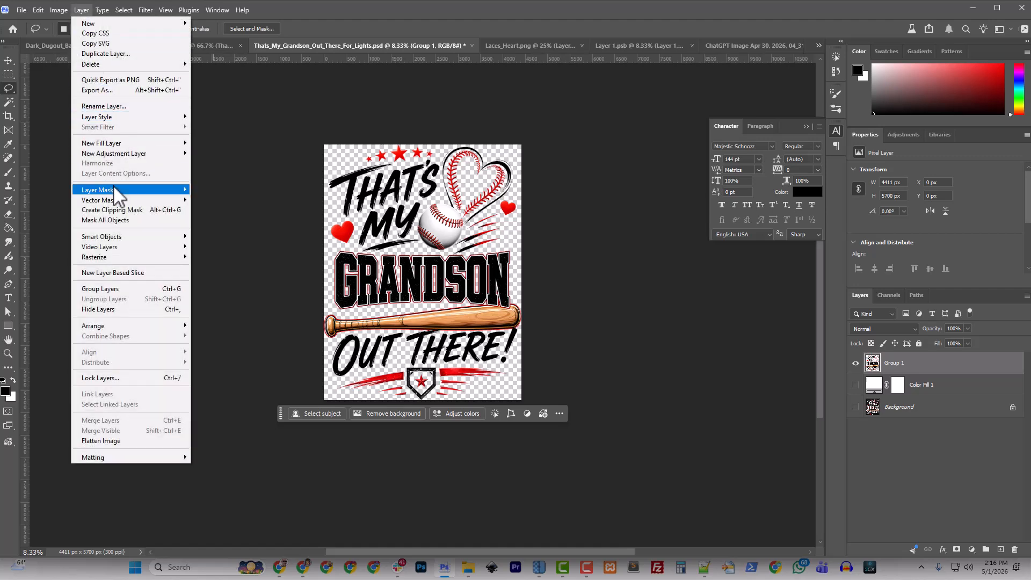
mouse_move(114, 188)
left_click(225, 231)
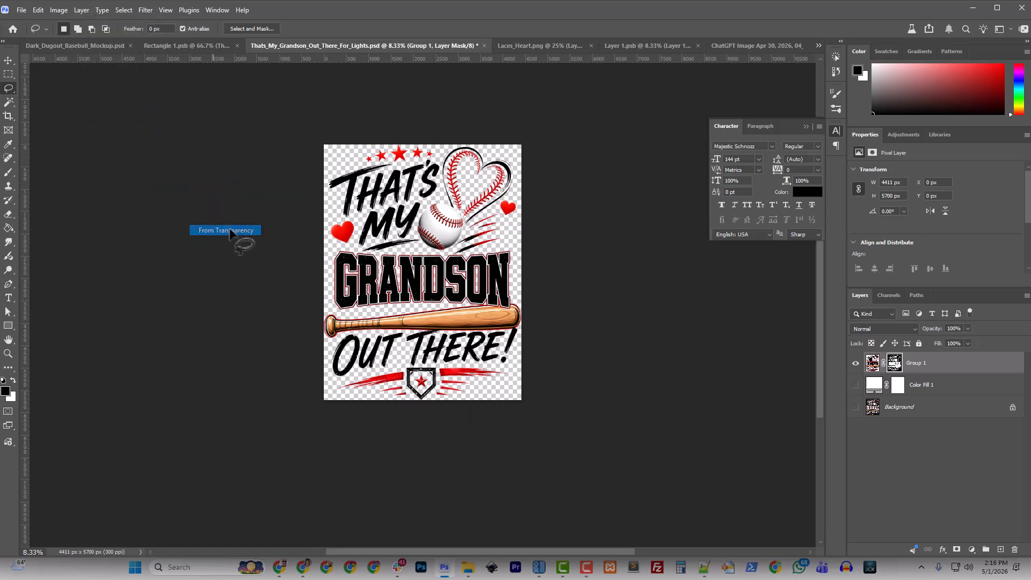
Display the Group 1 layer mask on its own and apply a Threshold with level 128 to it
left_click(894, 363, "alt")
left_click(59, 10)
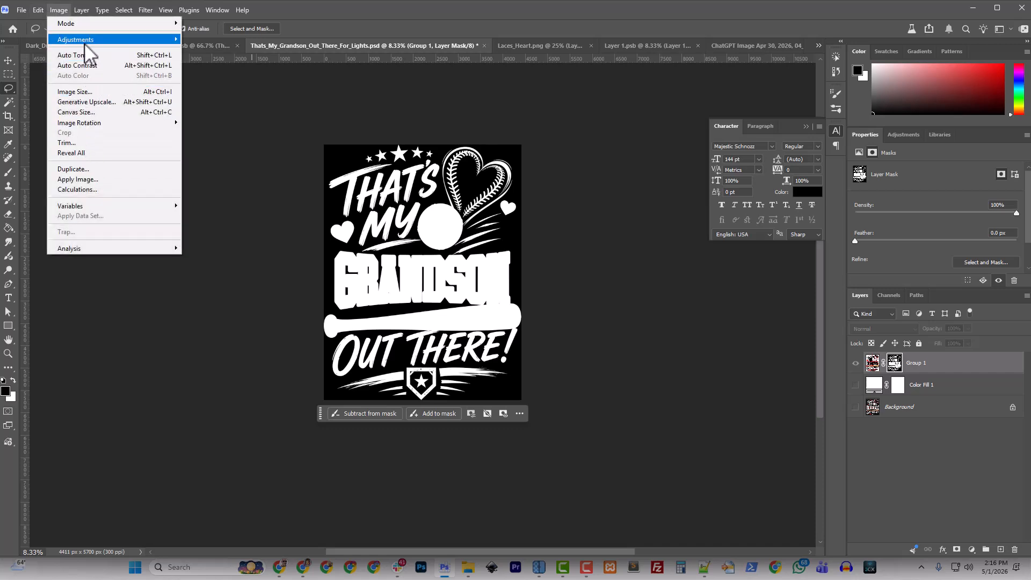
mouse_move(86, 47)
left_click(212, 180)
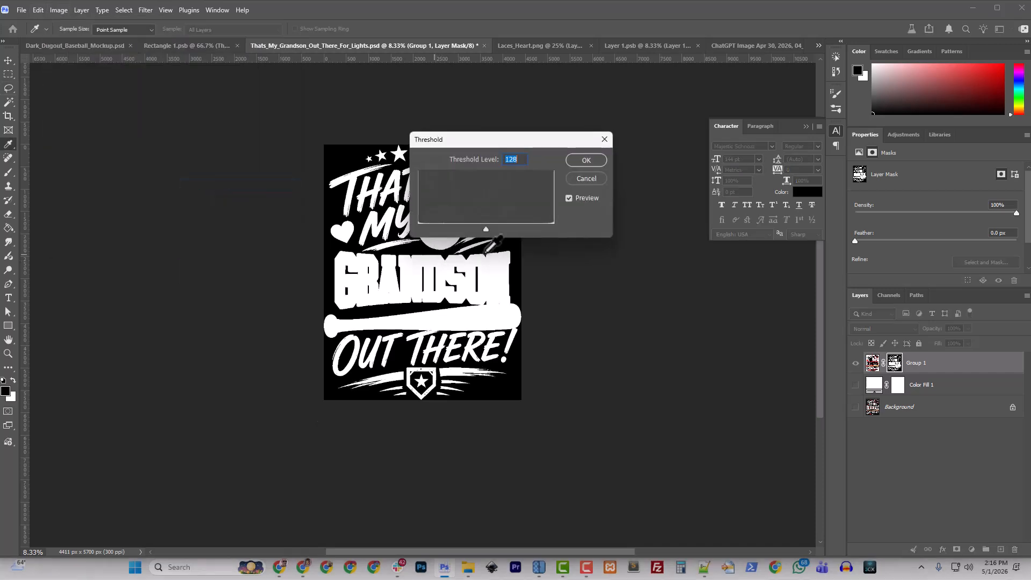
left_click(590, 161)
key("l")
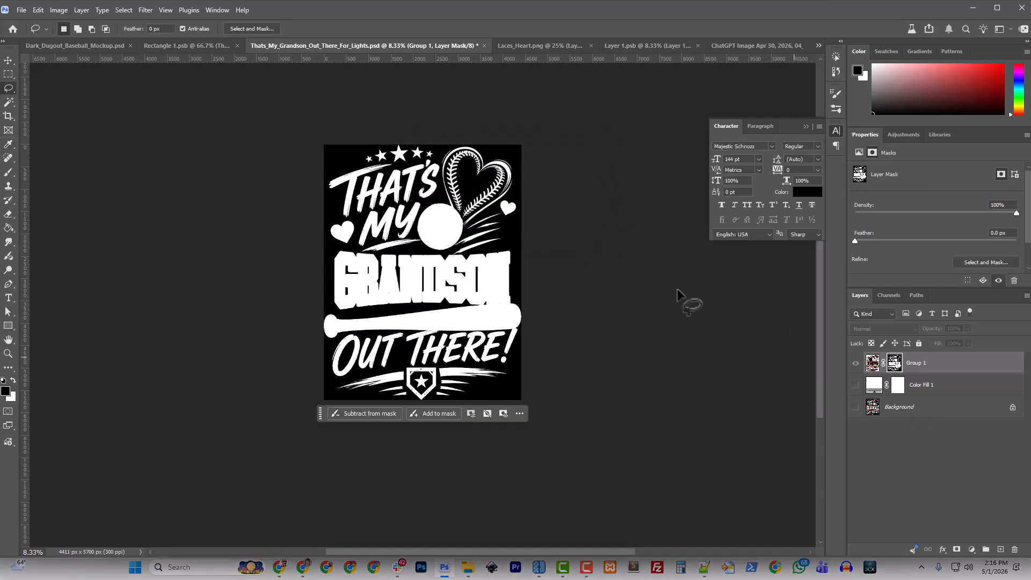
Export the design as Thats_My_Grandson_Out_There_For_Lights.png into the Artwork folder Thats_My_Grandson_Out_There
left_click(22, 9)
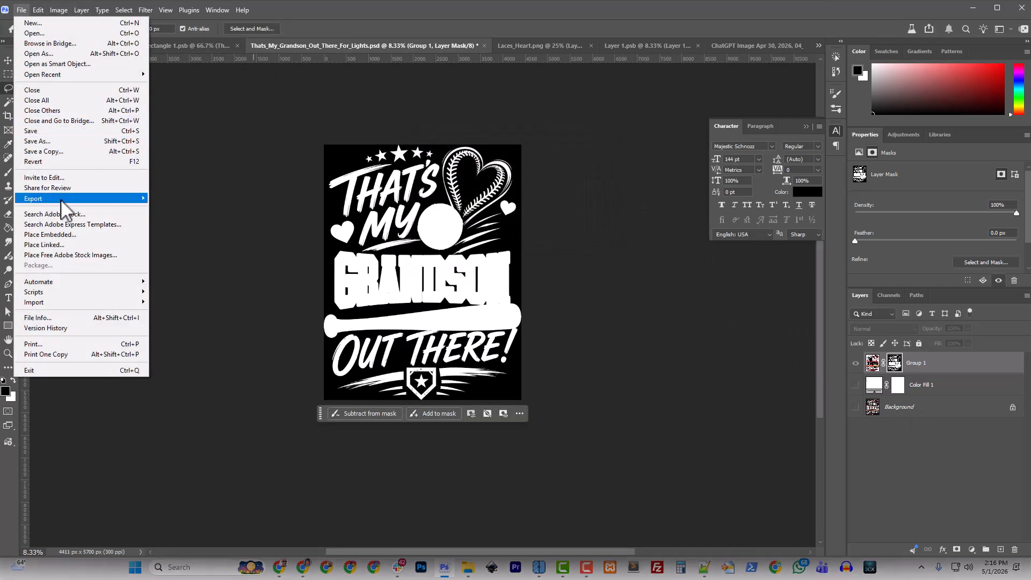
mouse_move(62, 200)
left_click(183, 199)
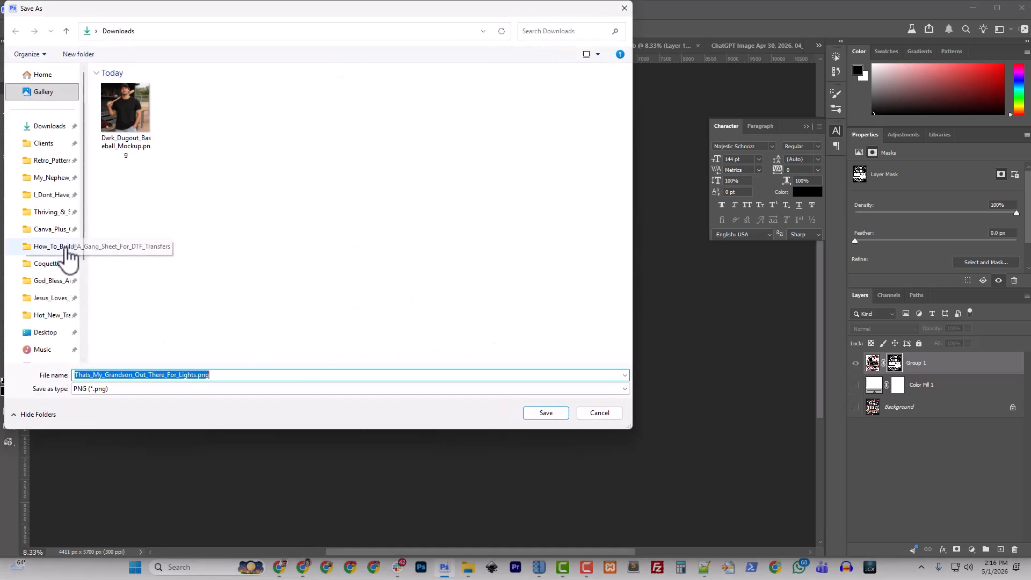
left_click(52, 299)
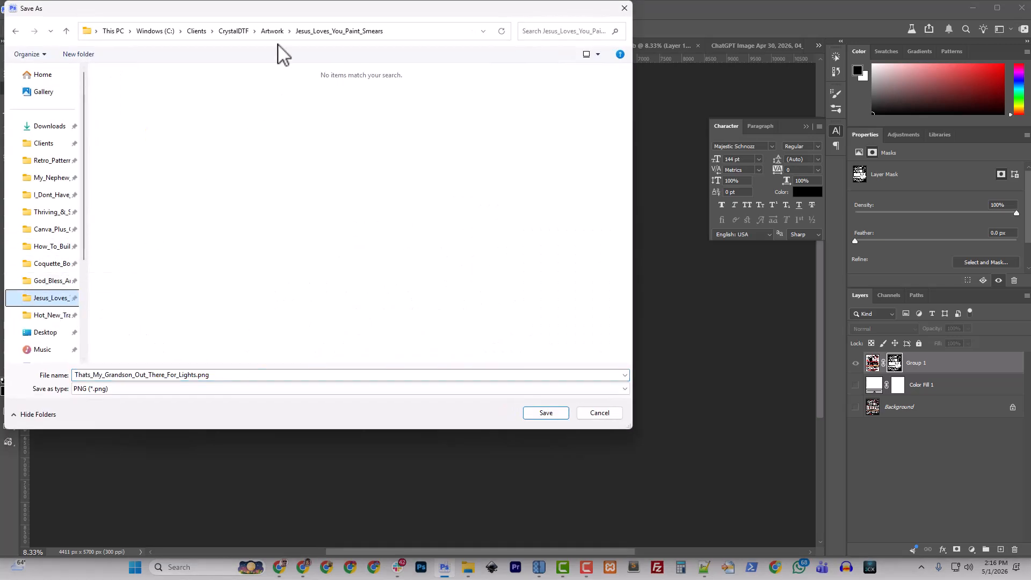
left_click(273, 31)
double_click(156, 239)
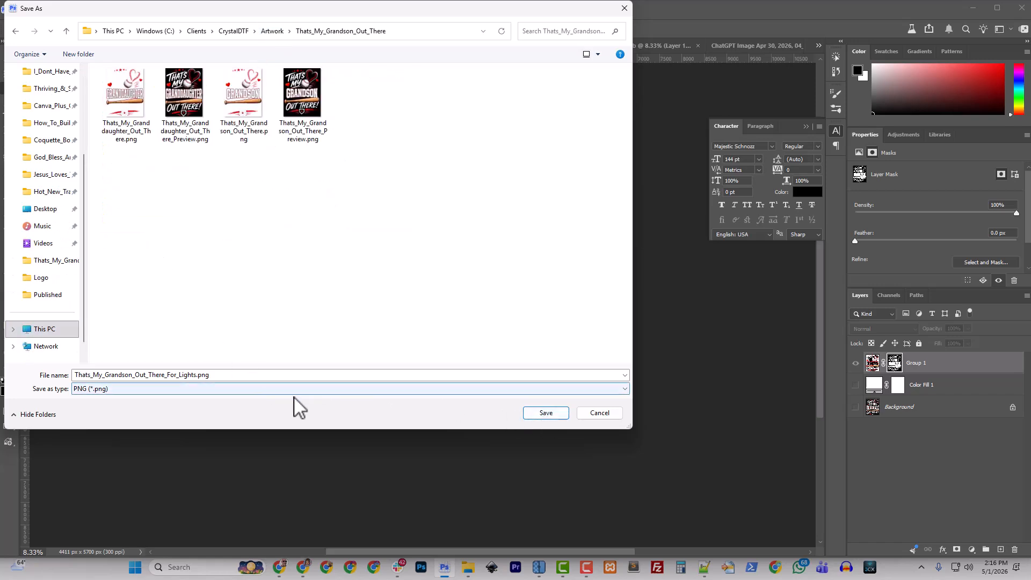
left_click(546, 413)
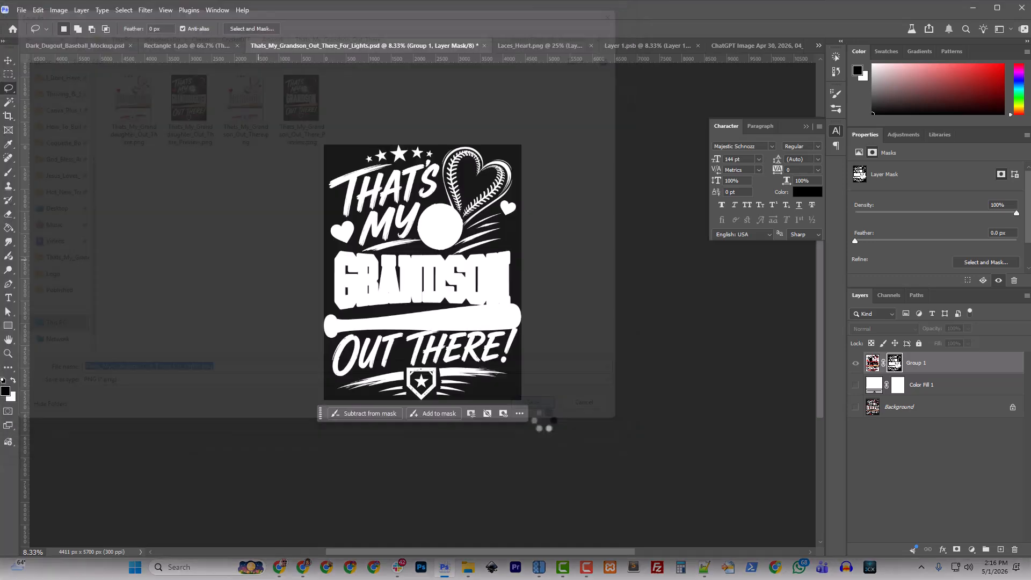
Bring up the design's artwork folder in File Explorer and open the contents of the Design smart object in Dark_Dugout_Baseball_Mockup.psd
left_click(76, 47)
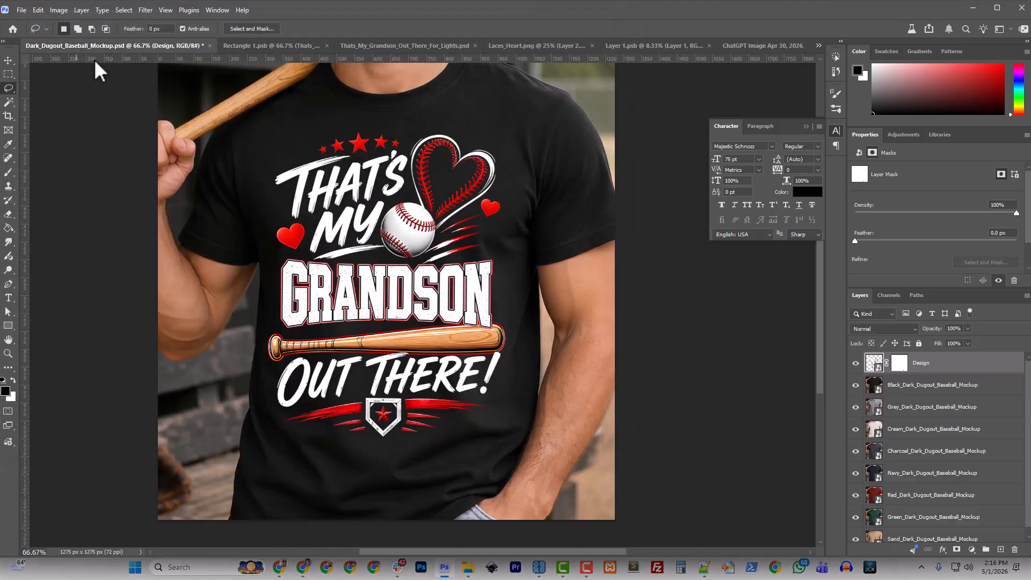
left_click(467, 567)
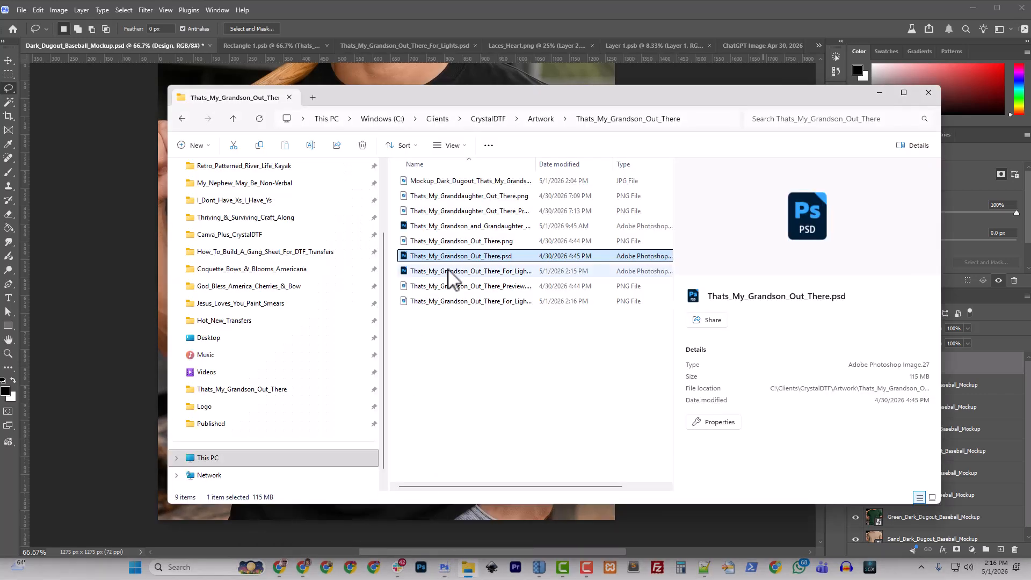
left_click_drag(470, 93, 0, 100)
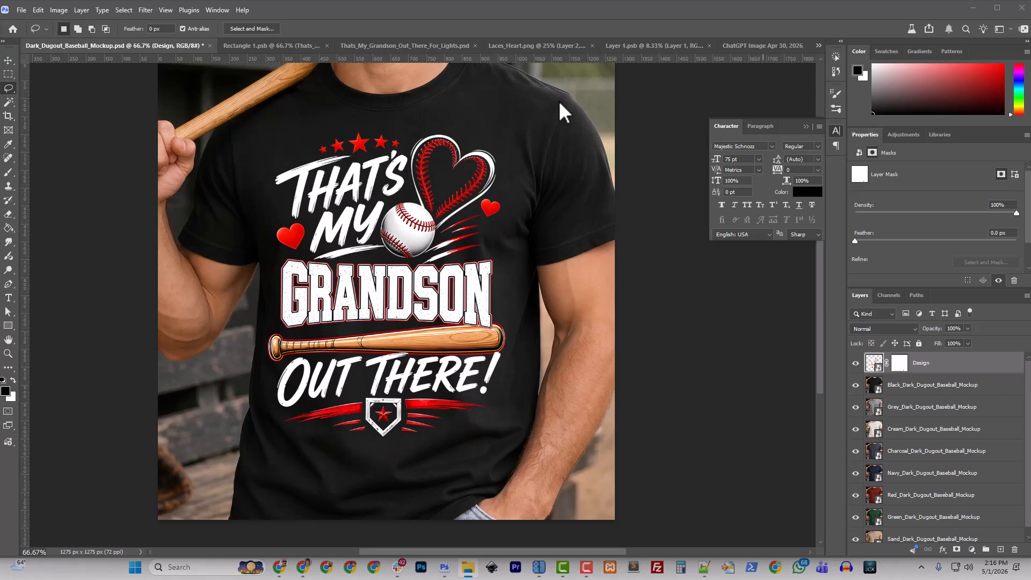
left_click(874, 360)
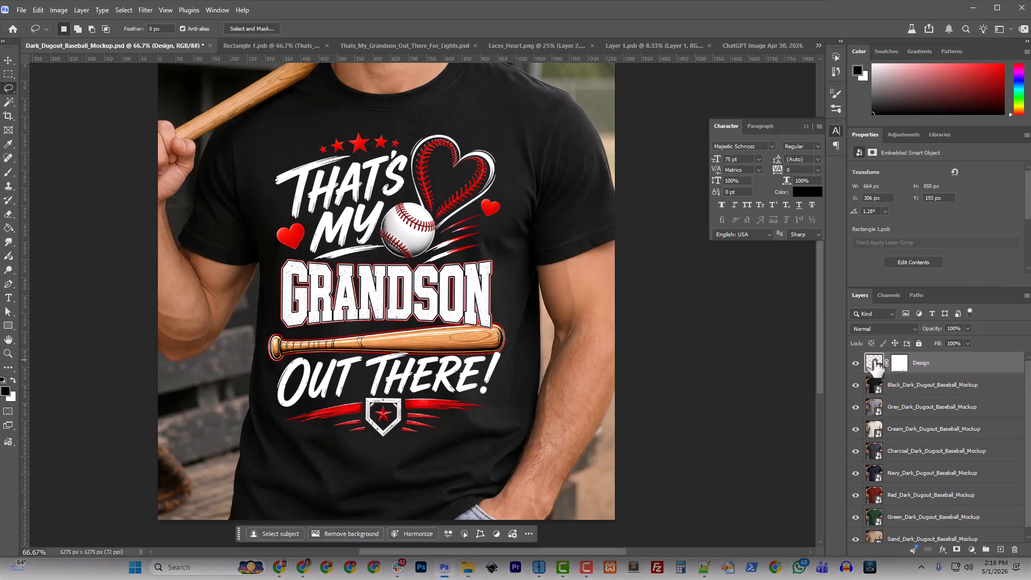
double_click(875, 366)
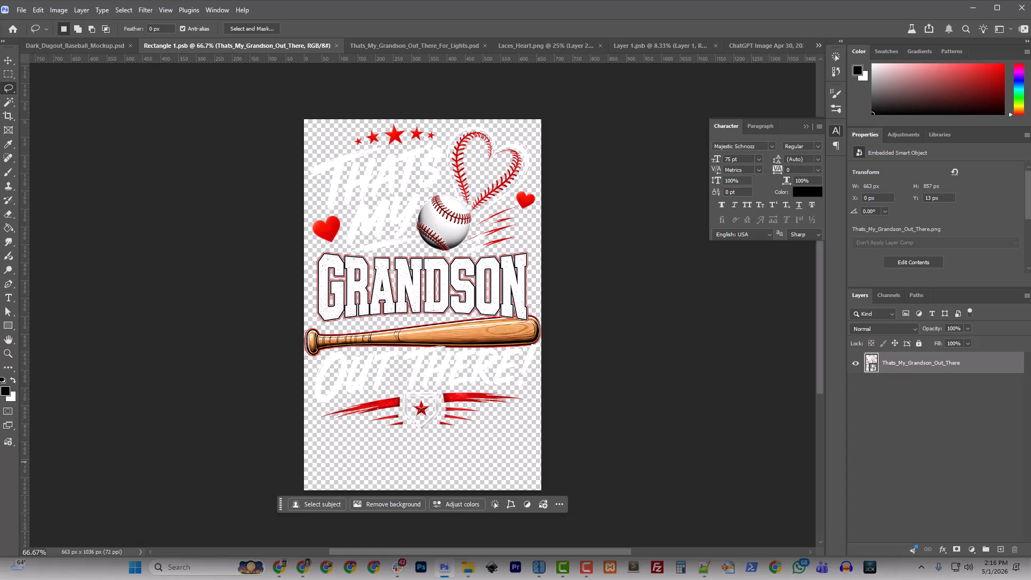
Place Thats_My_Grandson_Out_There_For_Lights.png in the smart object, hide the original design layer and return to the updated mockup
key("alt+Tab")
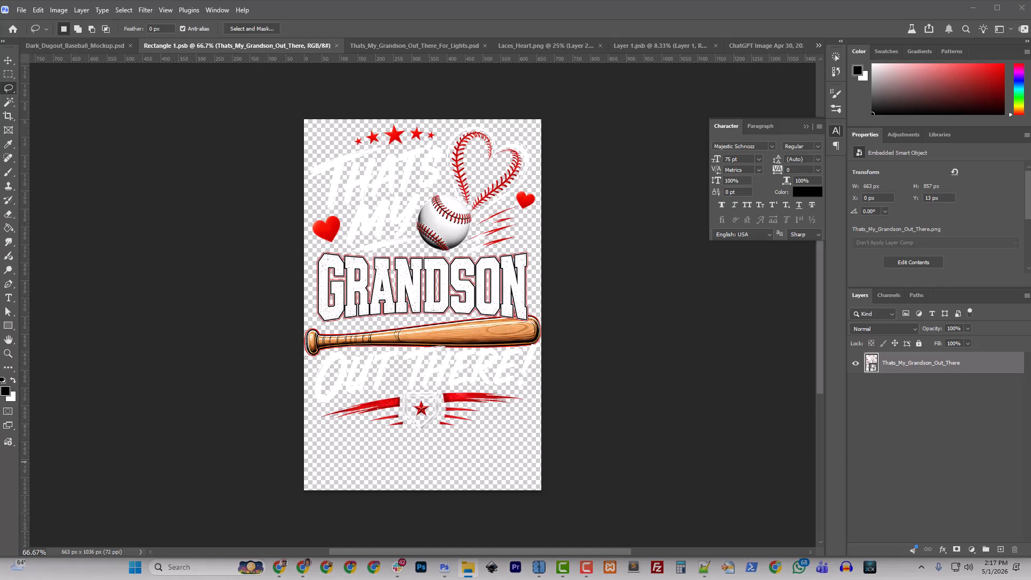
left_click_drag(515, 22, 452, 240)
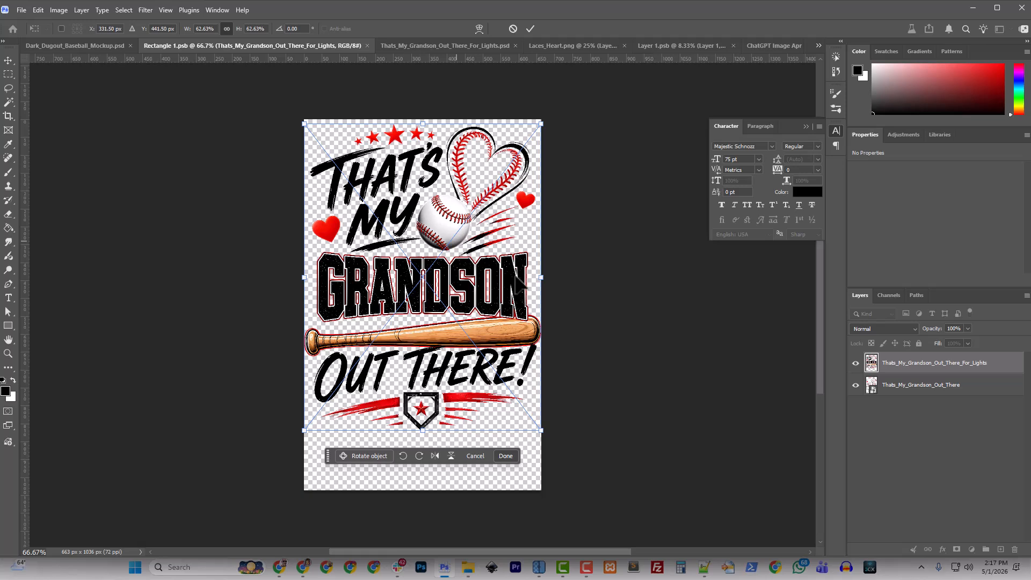
left_click(856, 385)
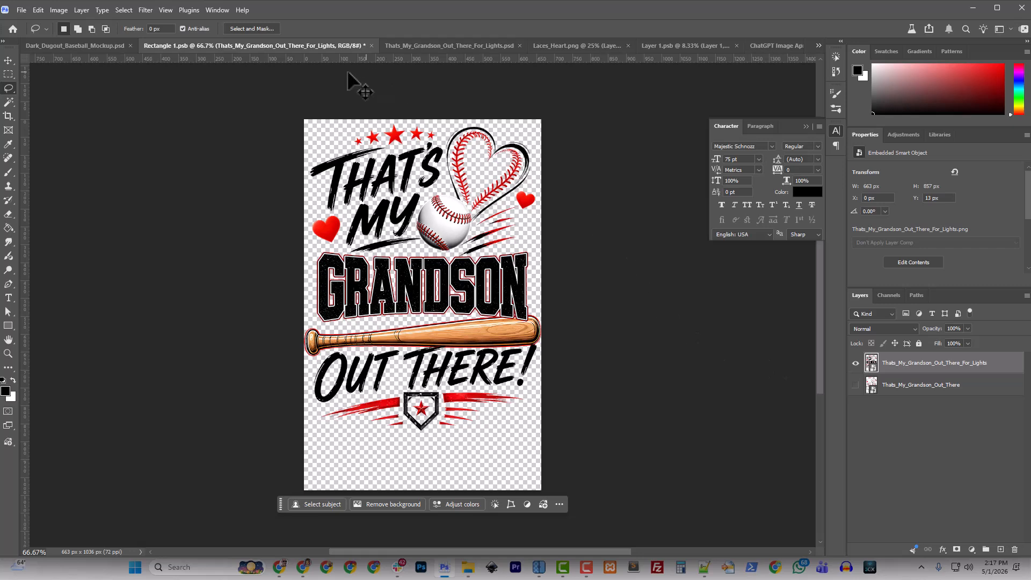
left_click(97, 47)
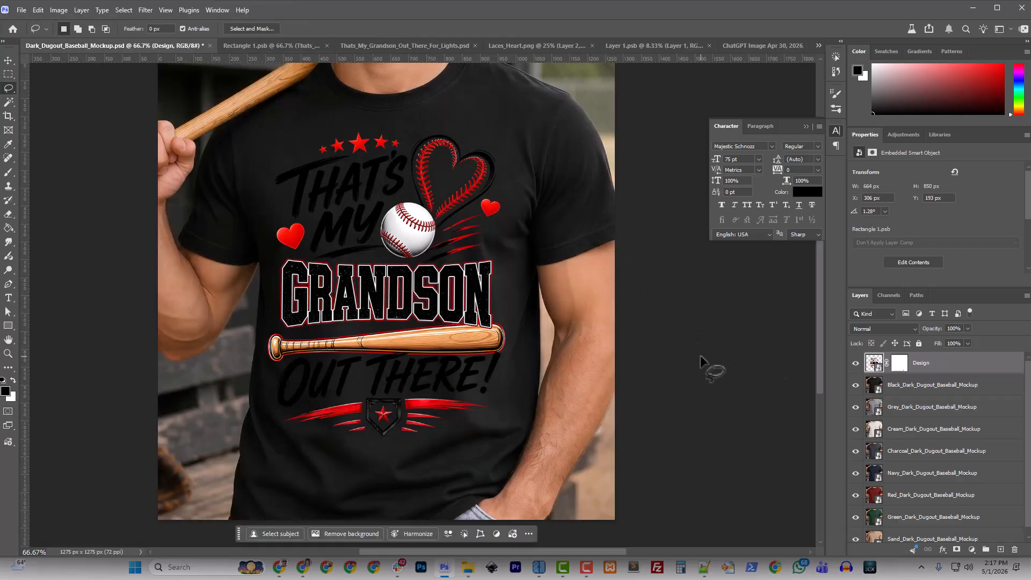
Hide the Black and Grey shirt layers, comparing the design on the grey and cream shirts
left_click(855, 385)
left_click(855, 407)
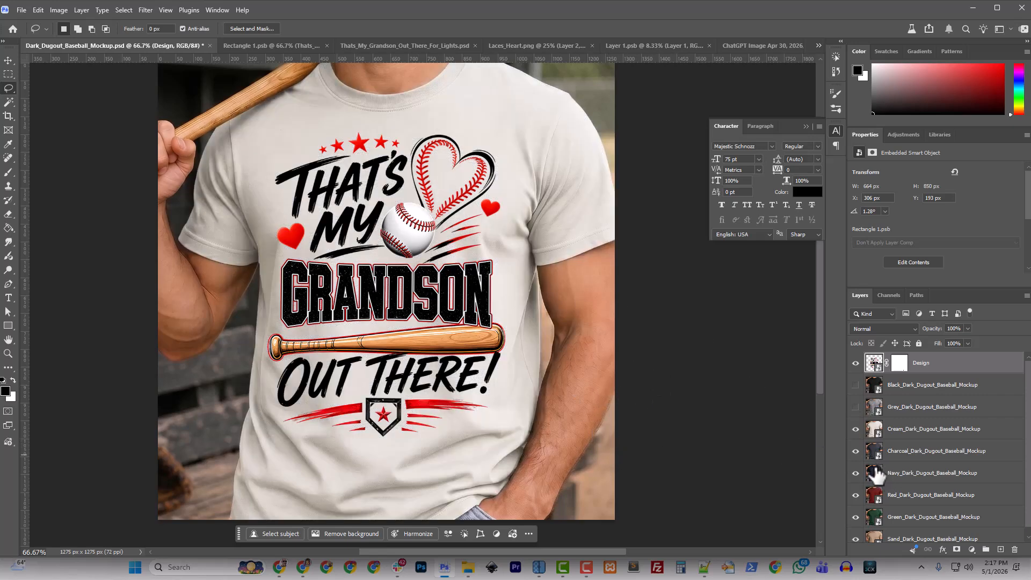
left_click(855, 407)
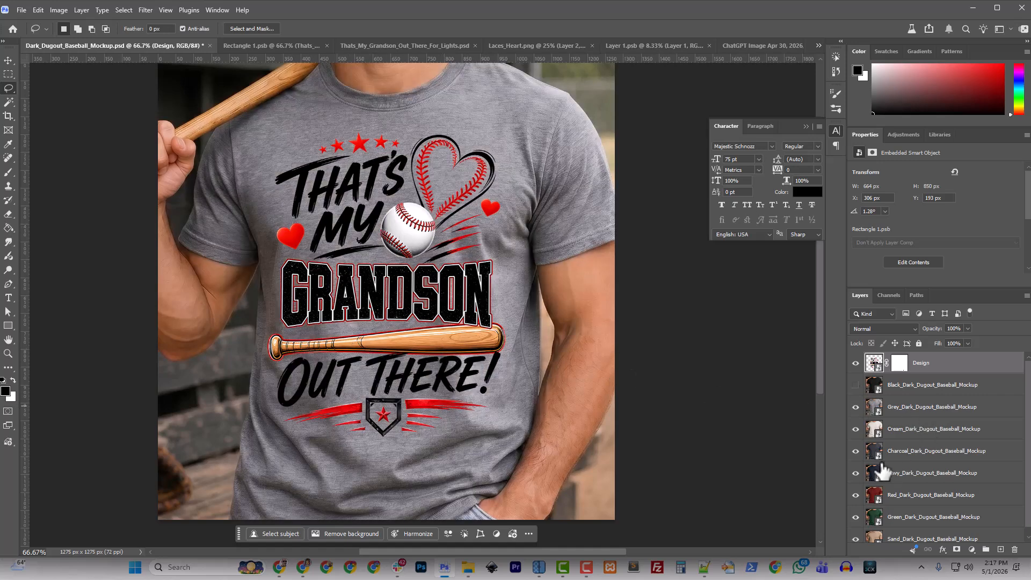
left_click(856, 407)
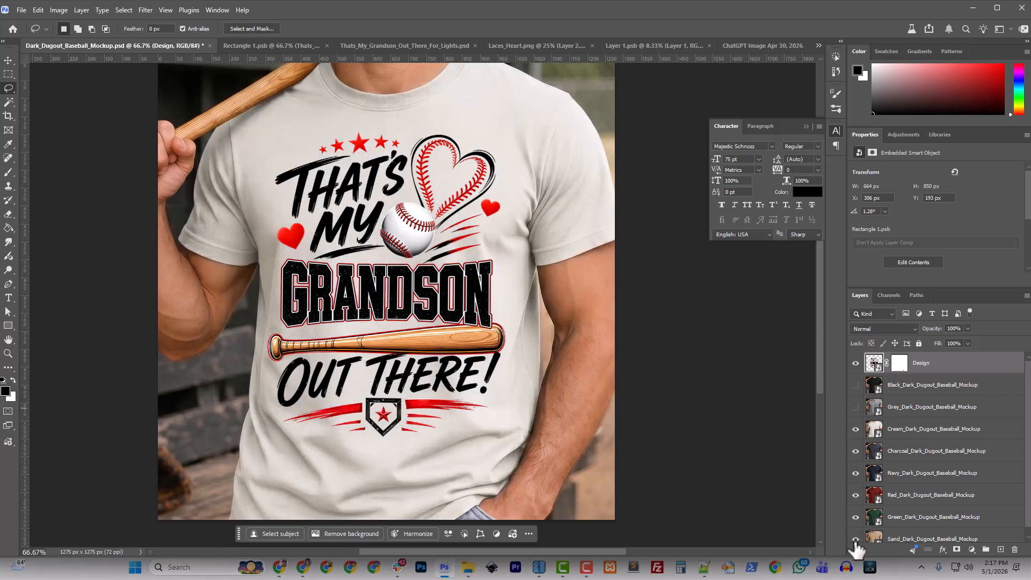
Hide the Cream, Charcoal, Navy, Red and Green shirt layers to preview the design on the Sand shirt
left_click(855, 428)
left_click(855, 451)
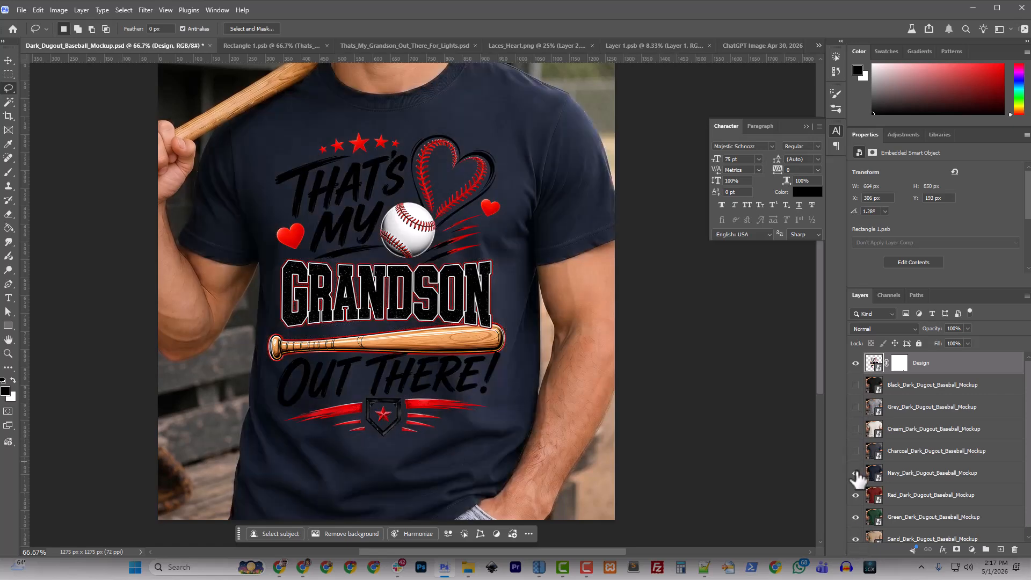
left_click(855, 473)
left_click(855, 494)
left_click(855, 517)
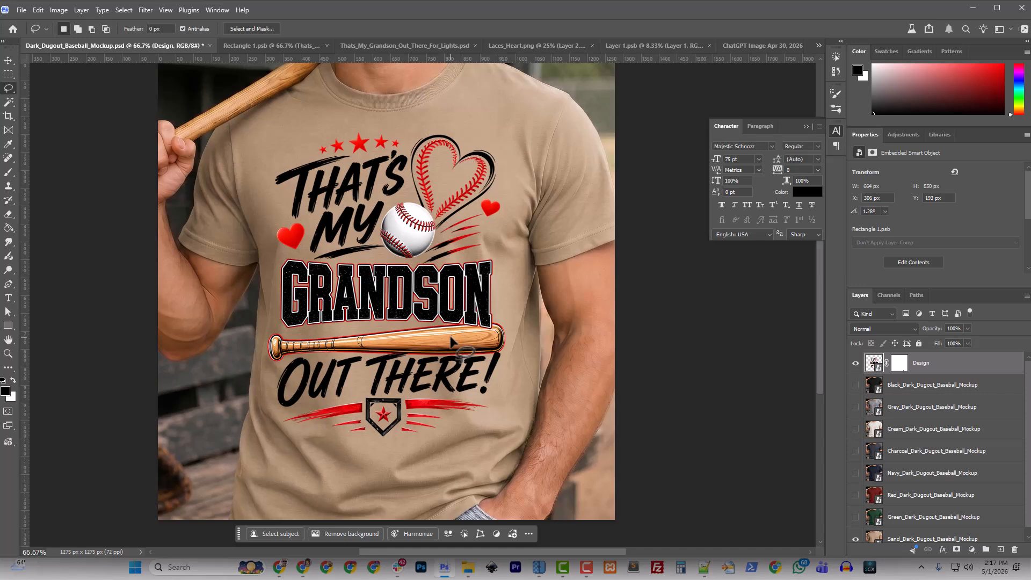
Compare the design on the Cream and Red shirts, and leave the Cream shirt layer displayed
left_click(856, 428)
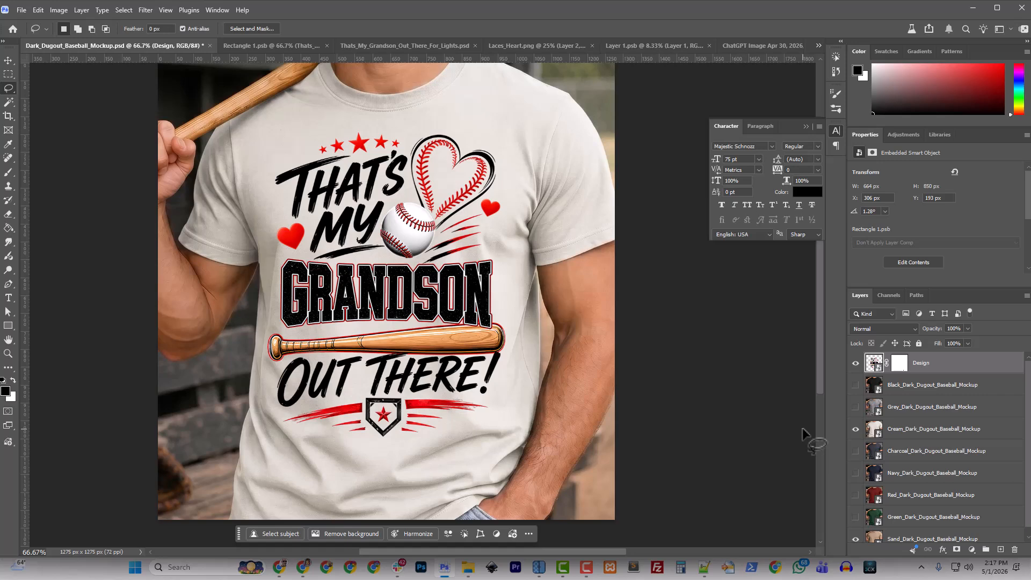
left_click(855, 429)
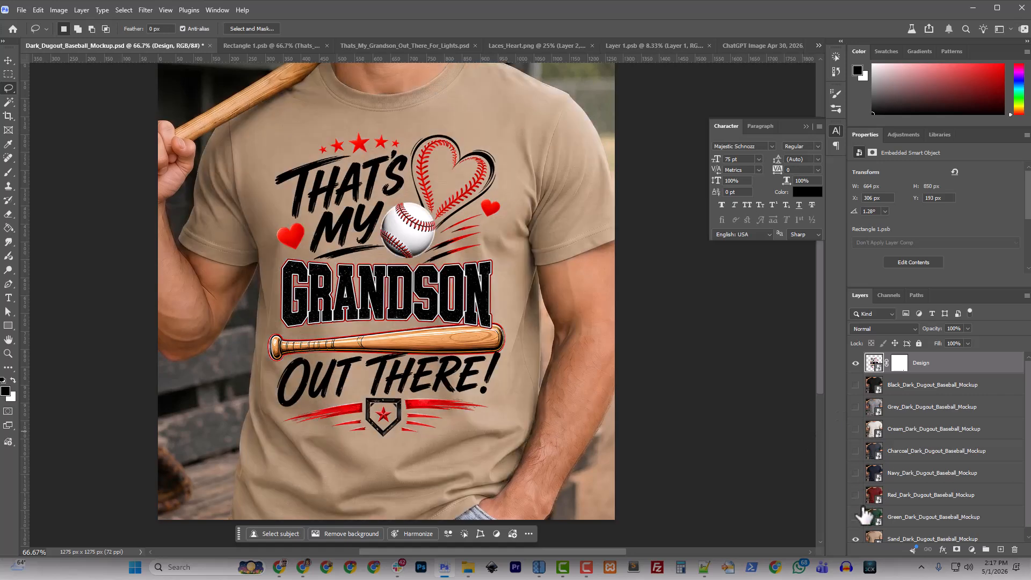
left_click(855, 494)
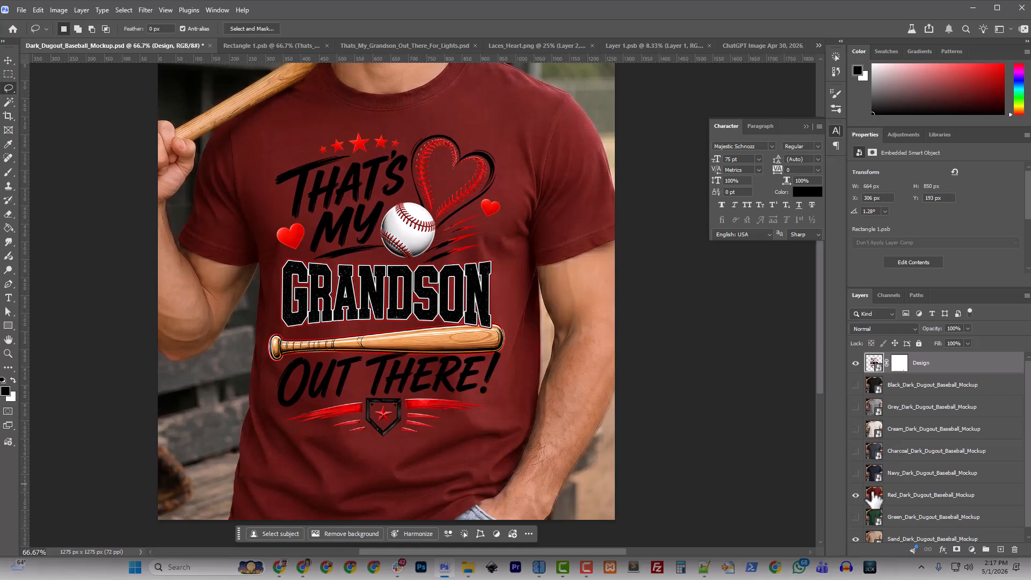
left_click(855, 495)
left_click(855, 429)
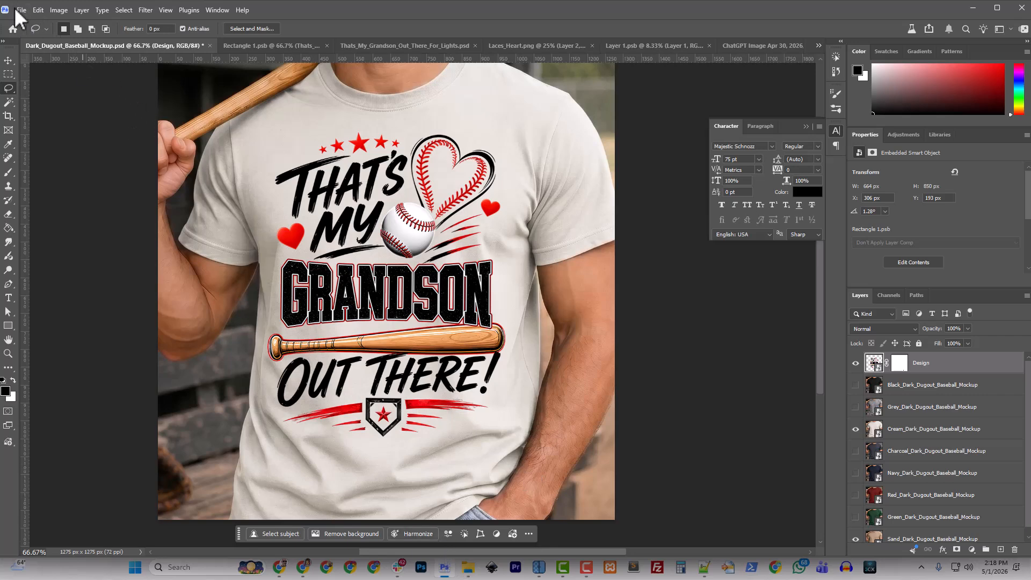
Try to open Dark_Wood_Slats_Baseball_Mockup.psd from the recent files
left_click(466, 570)
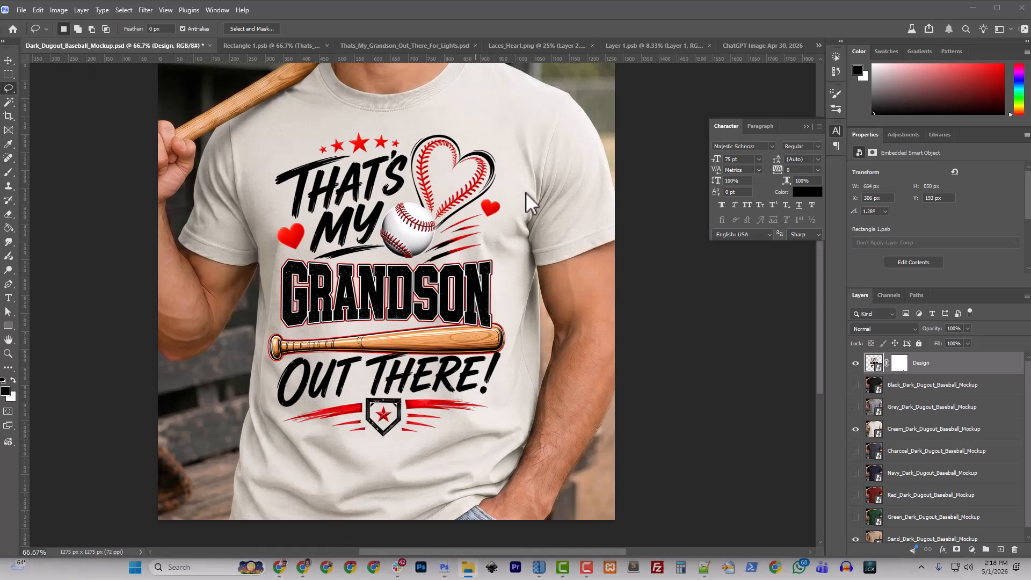
left_click(22, 10)
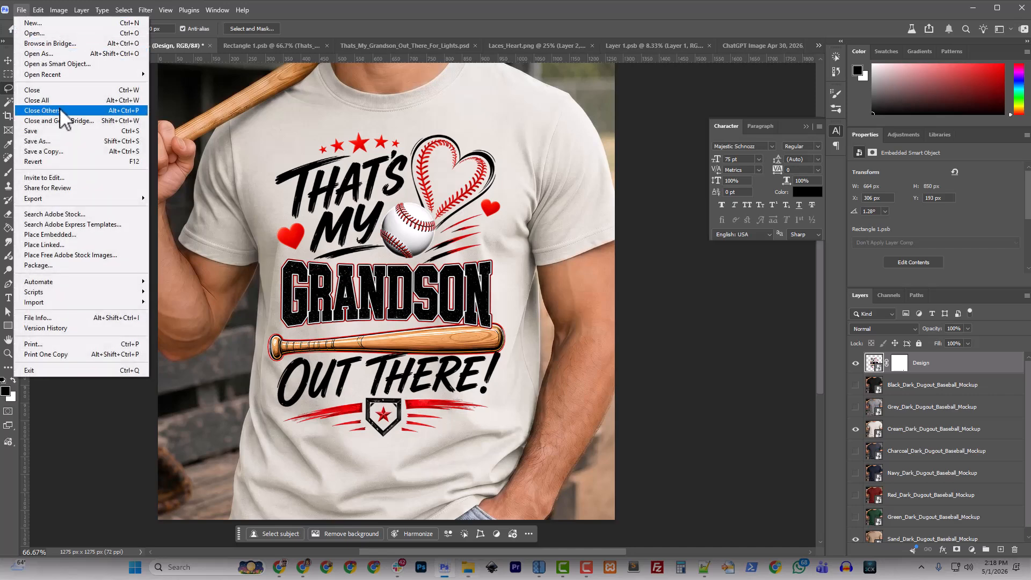
mouse_move(56, 75)
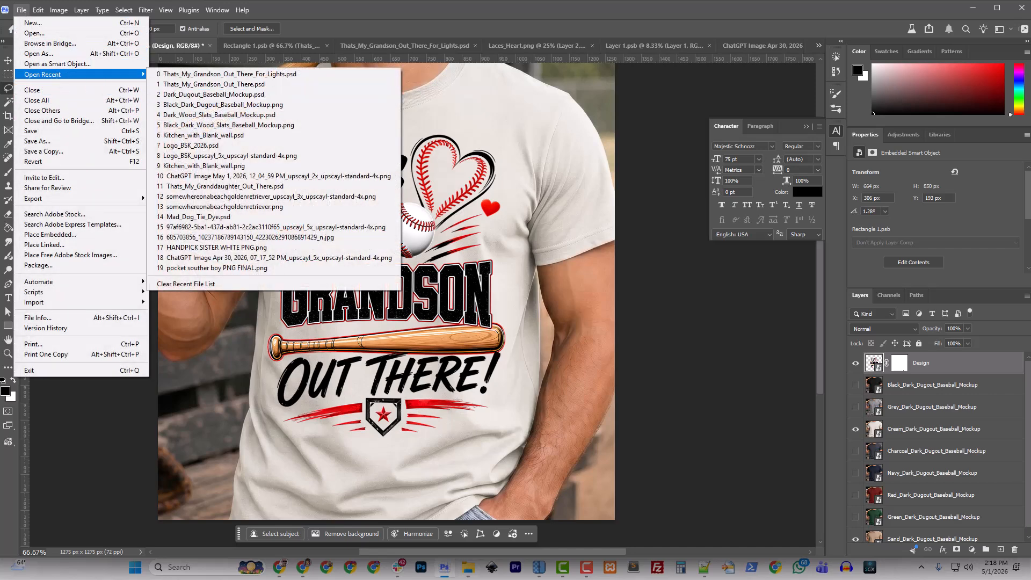
left_click(206, 115)
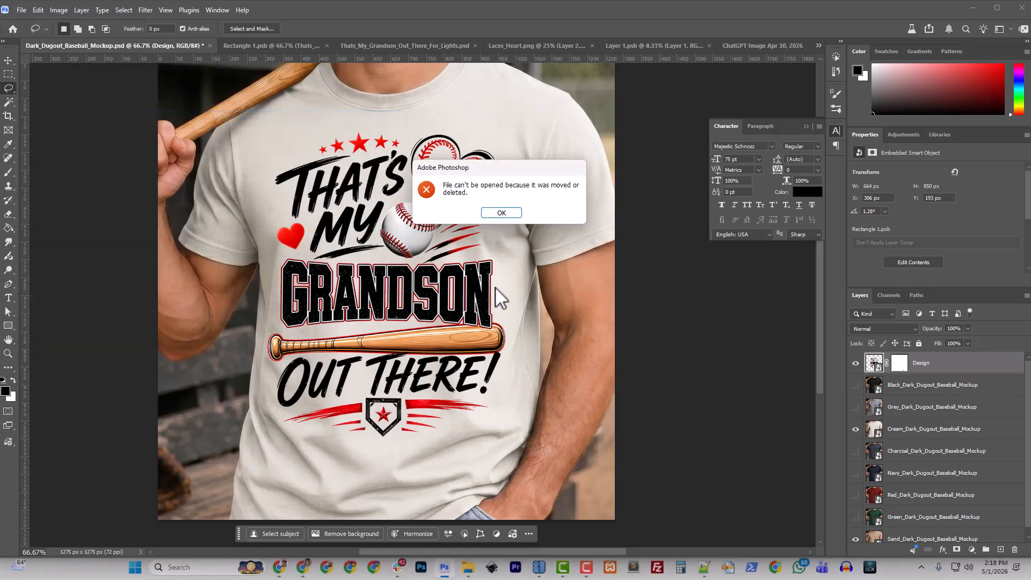
left_click(501, 213)
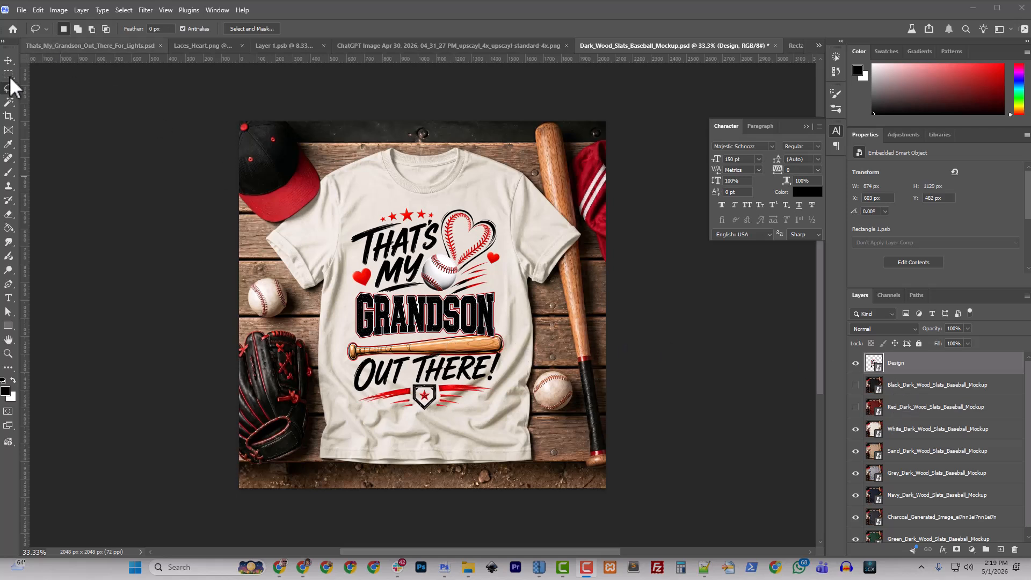
Crop the Dark_Wood_Slats_Baseball_Mockup image to a centred 1:1 square of about 1614 px around the shirt
left_click(10, 117)
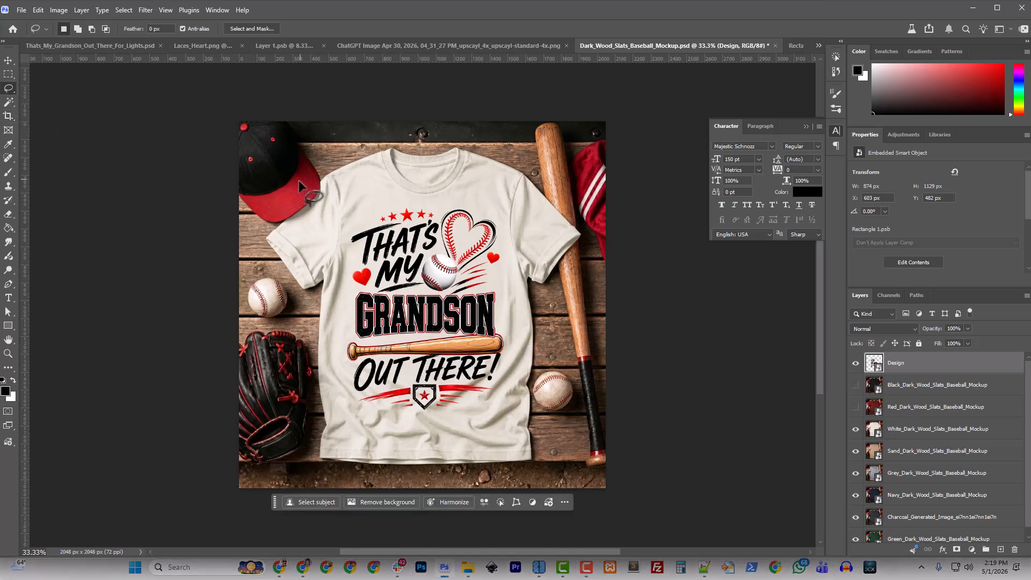
left_click(9, 117)
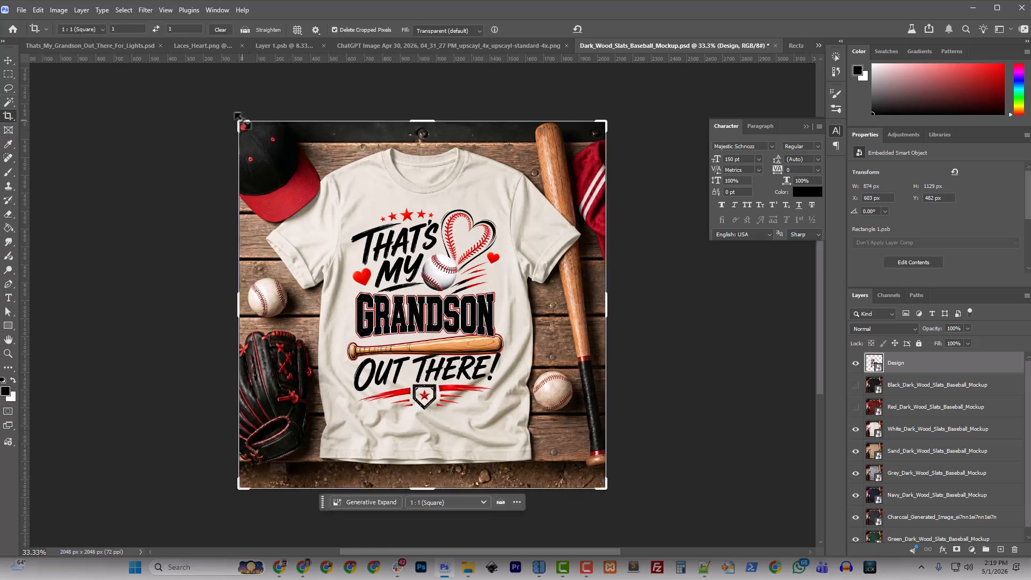
left_click_drag(238, 118, 282, 157)
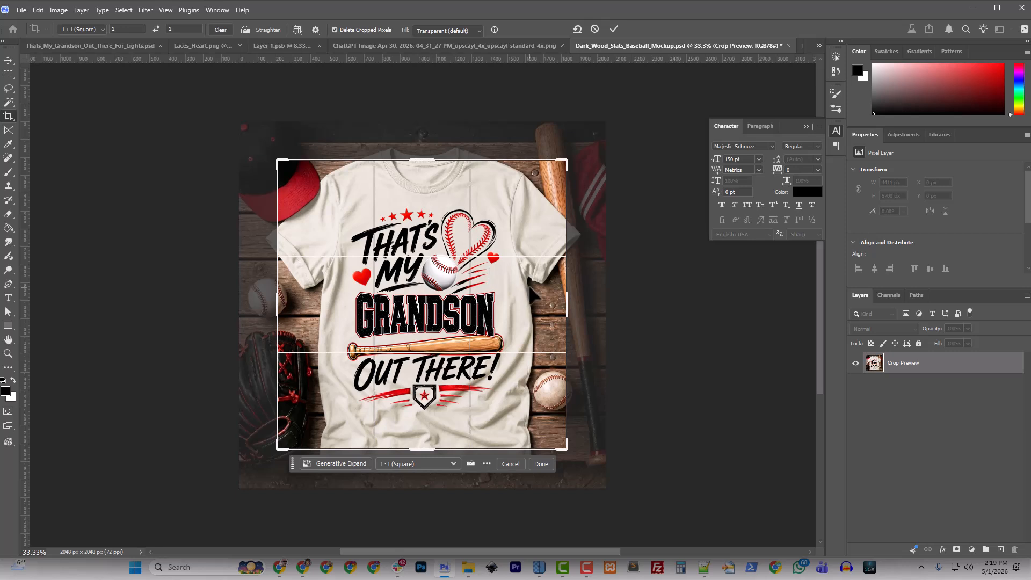
key("Return")
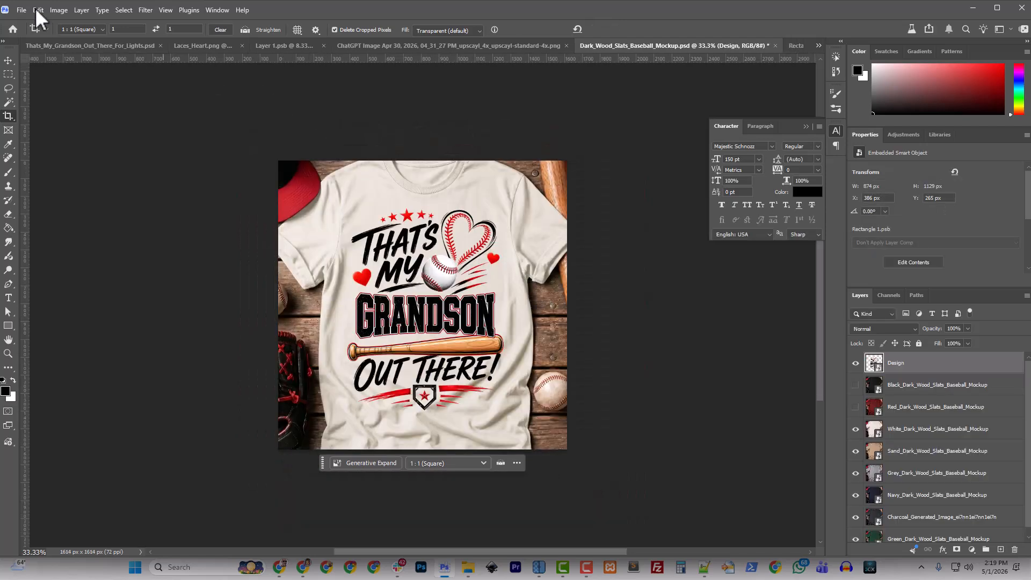
Prepare a Save for Web JPEG export of the cropped wood slats mockup at a width of 1024 px
left_click(21, 10)
mouse_move(110, 200)
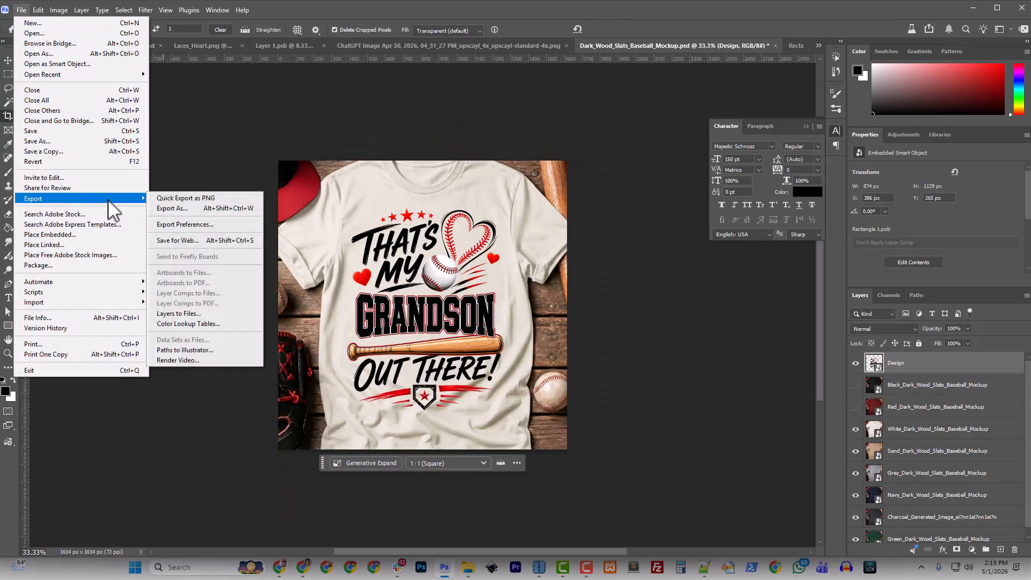
left_click(181, 240)
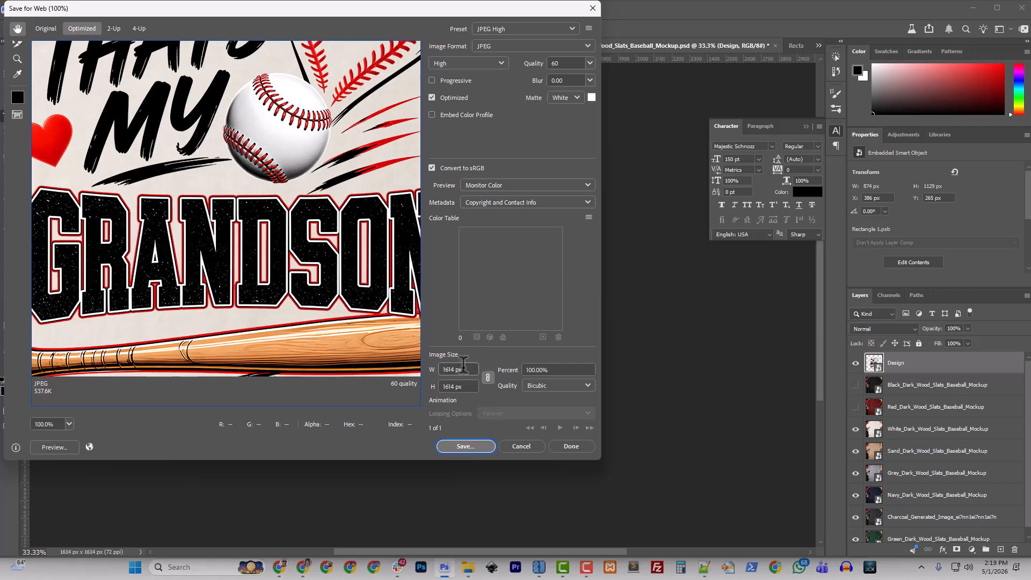
double_click(466, 367)
type("1024")
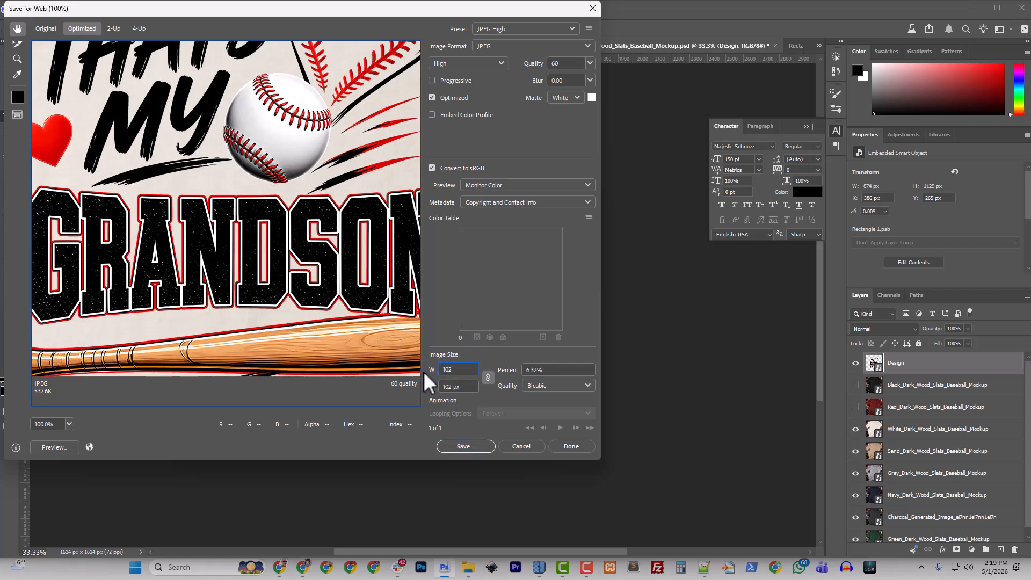
left_click(466, 445)
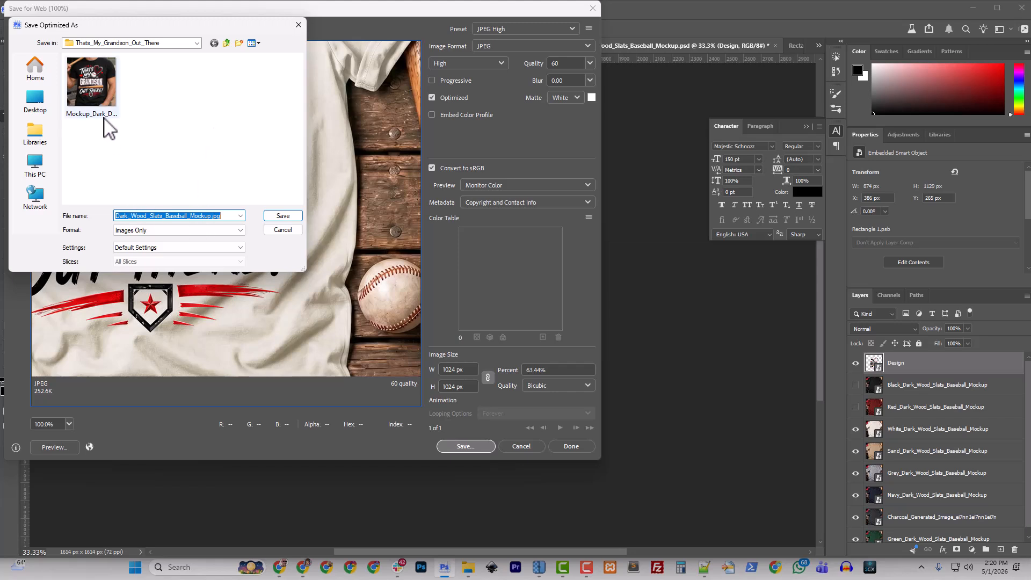
Save the export as Mockup_Wood_Slats_Thats_My_Grandson.jpg in the Thats_My_Grandson_Out_There folder, basing the name on the existing dugout mockup file
left_click(161, 215)
left_click_drag(162, 216, 131, 215)
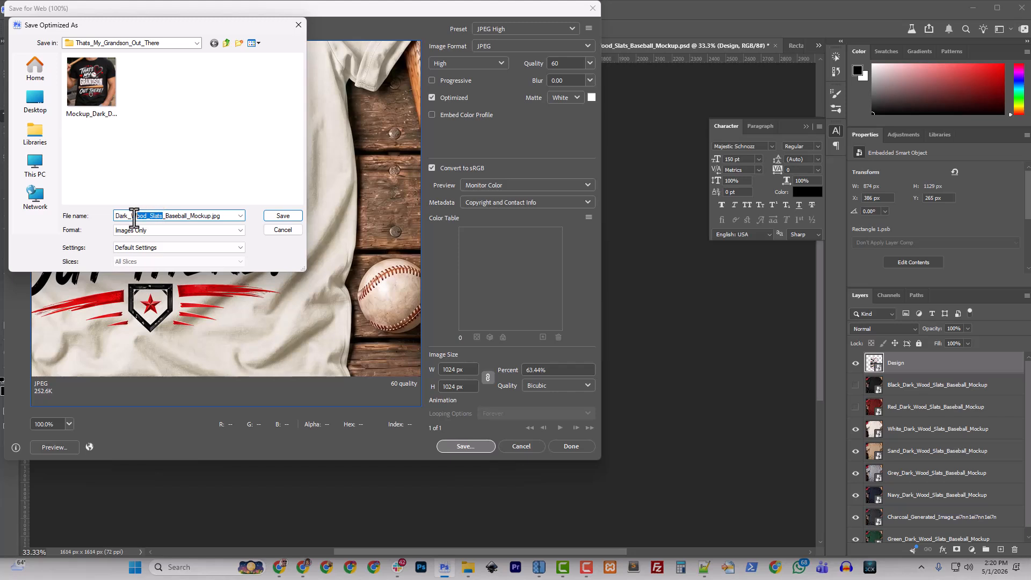
left_click(103, 115)
left_click(177, 215)
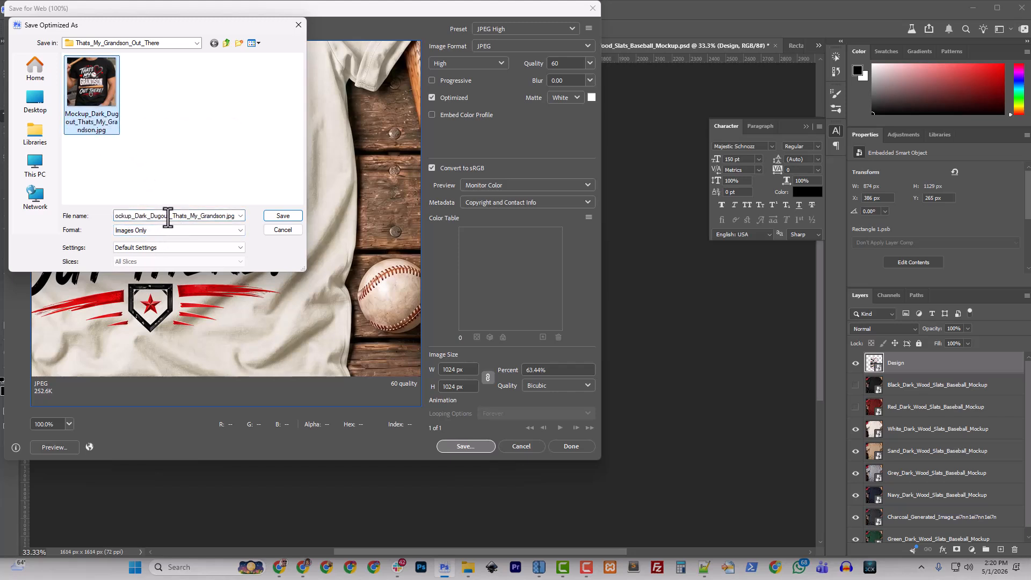
double_click(167, 215)
left_click(170, 215)
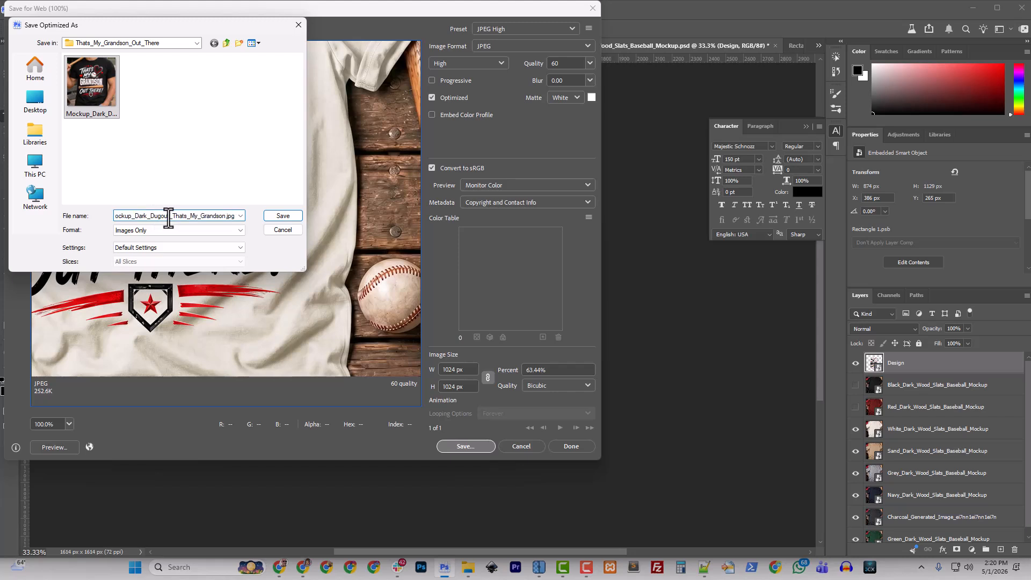
left_click_drag(170, 216, 134, 215)
type("Wood_Slats")
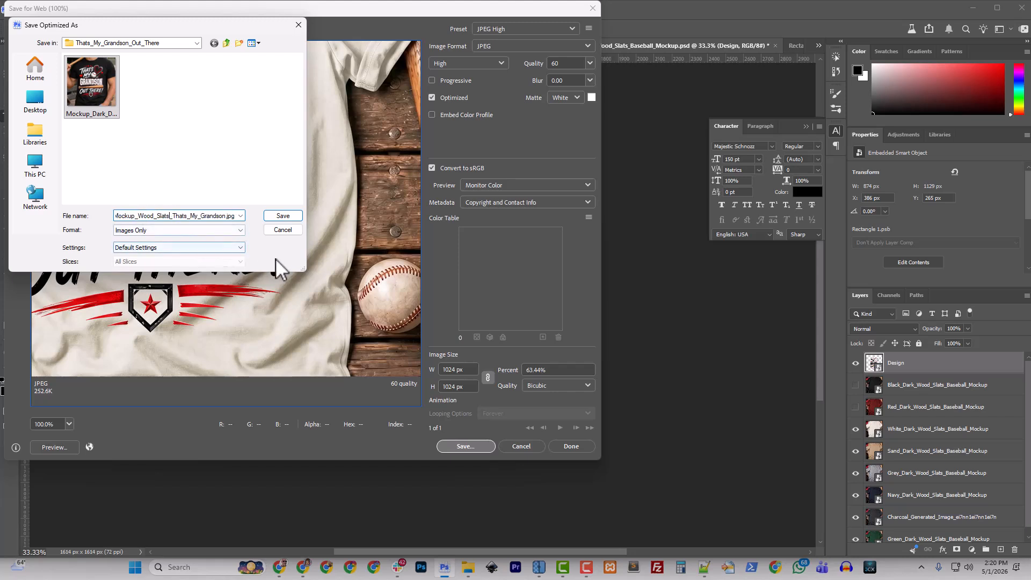
left_click(283, 216)
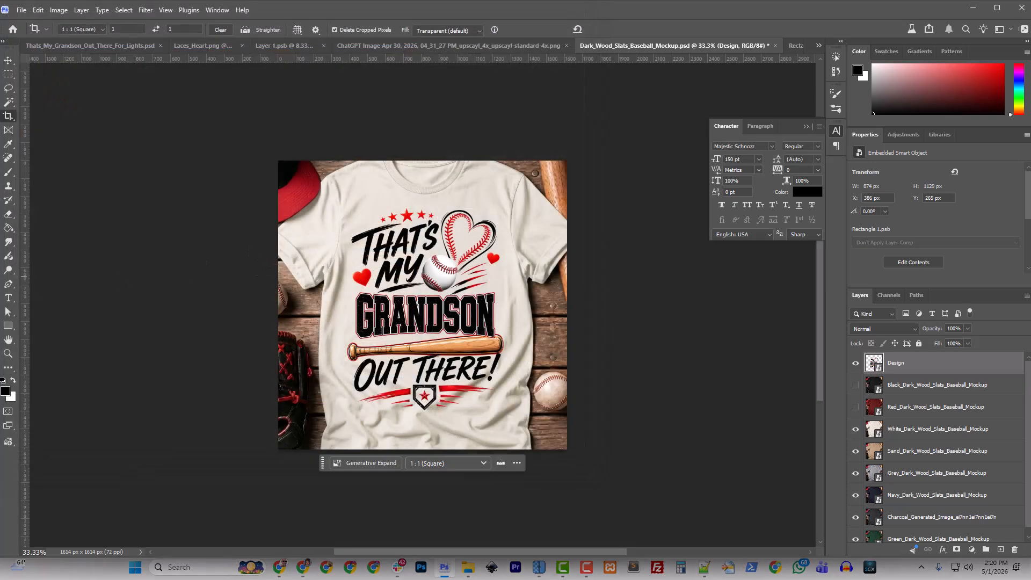